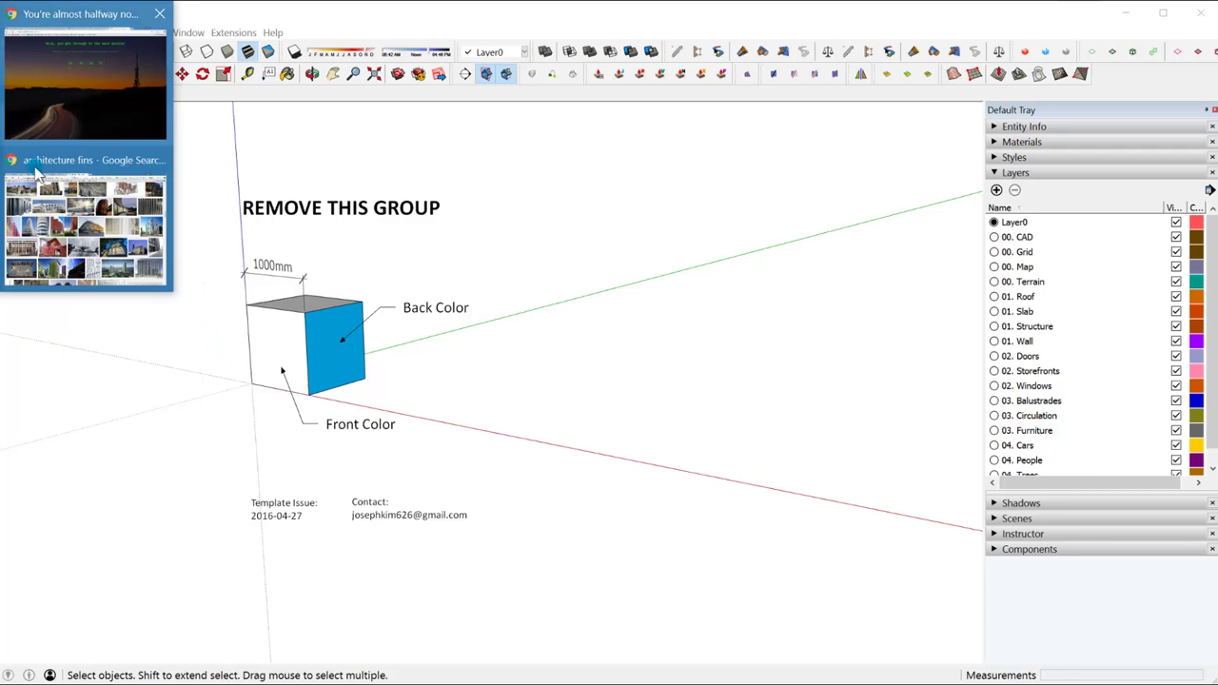
- Browse the architecture fins image search results
left_click(36, 171)
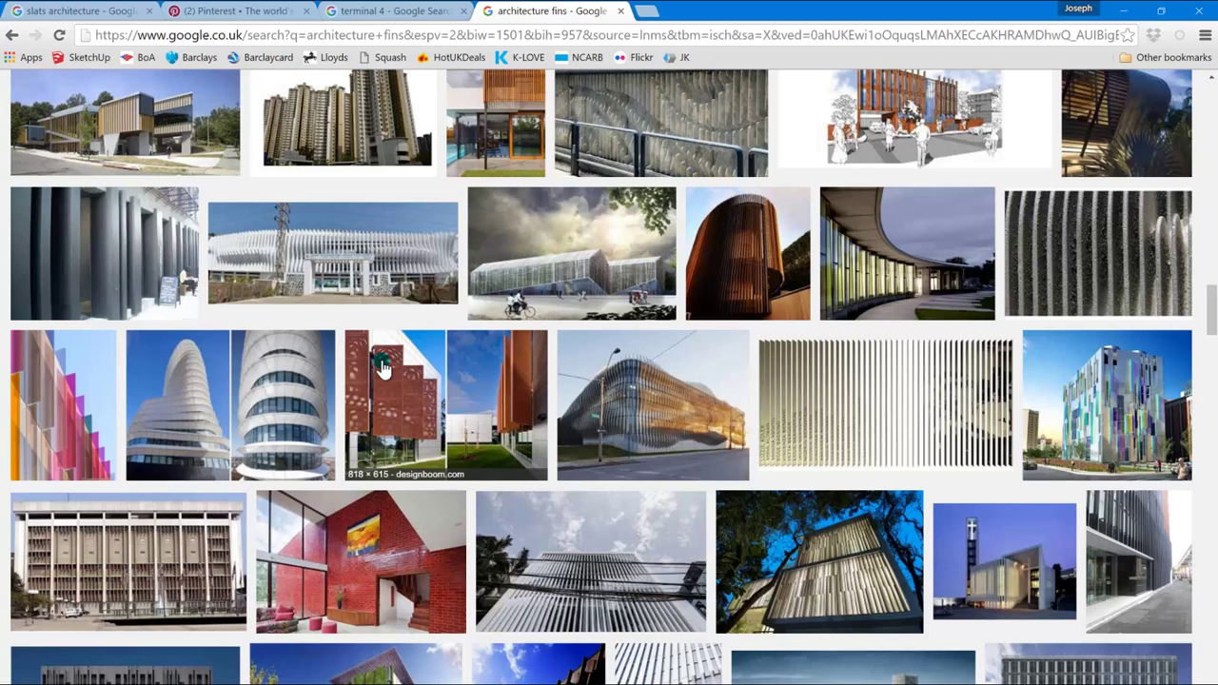
scroll(381, 370, "down", 2)
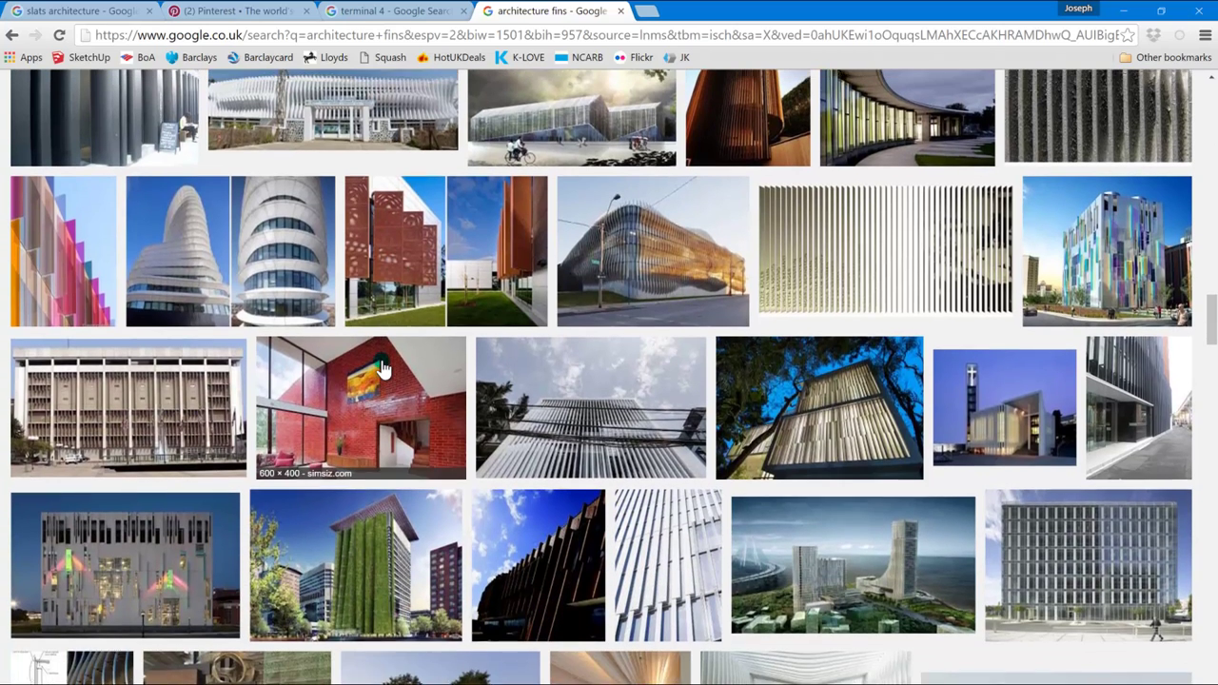
scroll(383, 369, "up", 1)
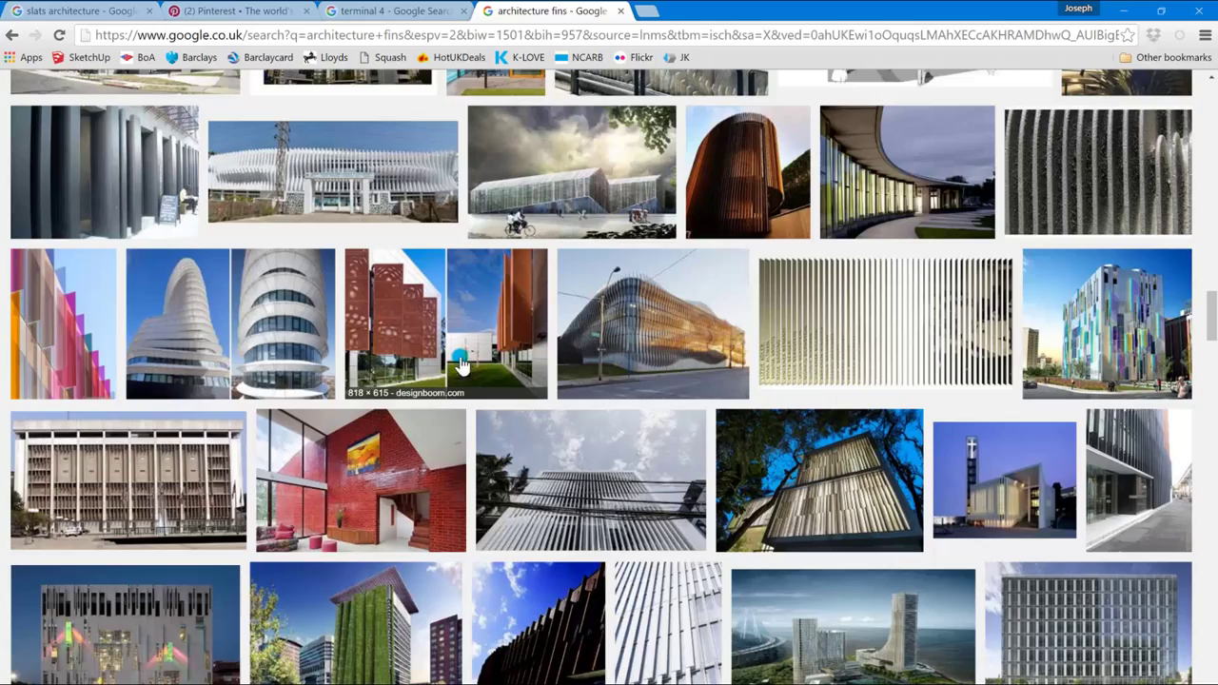
scroll(597, 424, "up", 3)
scroll(597, 423, "up", 3)
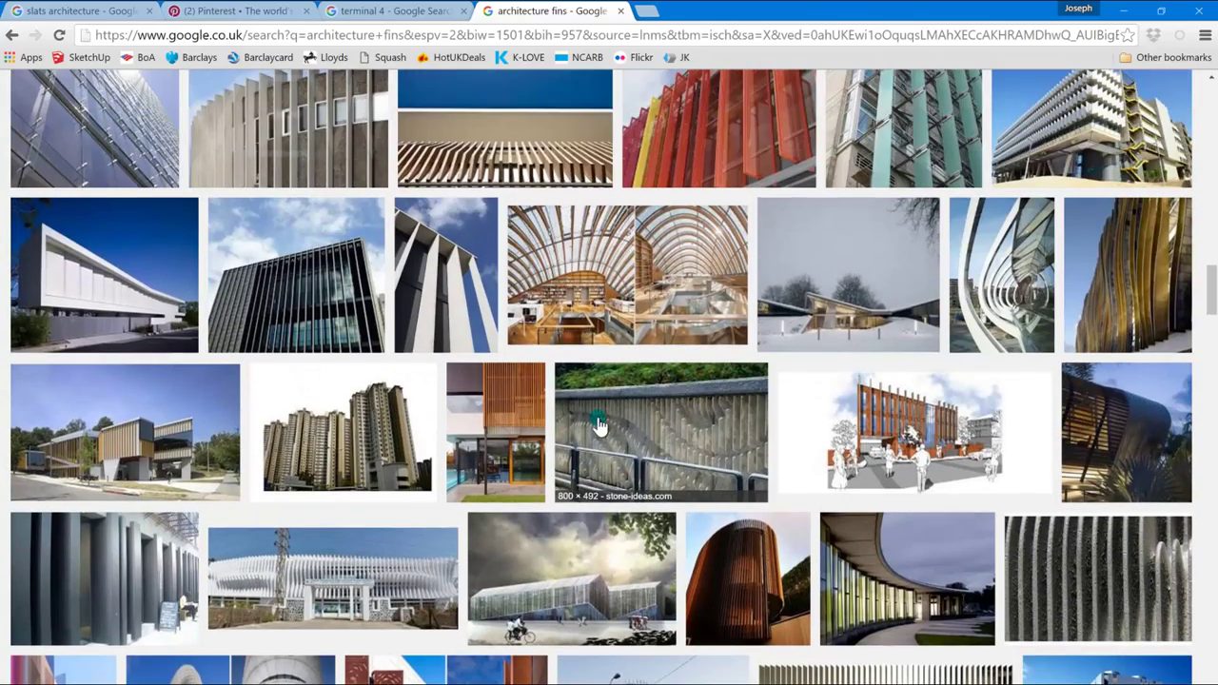
scroll(598, 423, "up", 6)
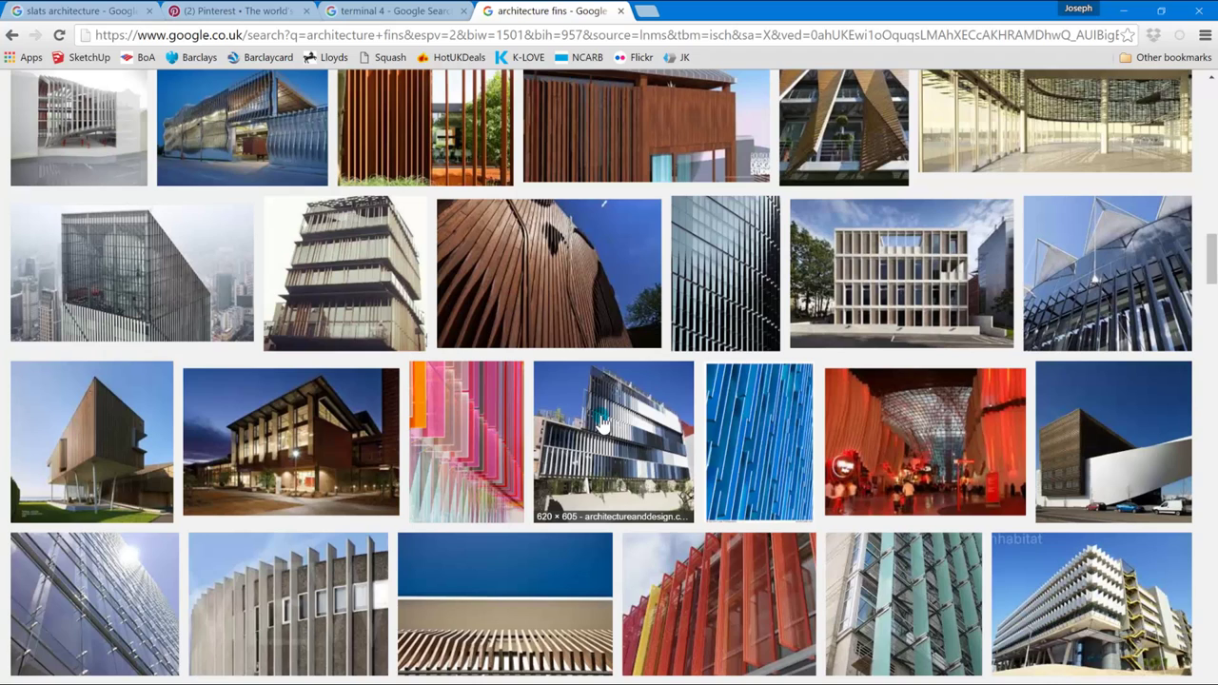
scroll(599, 422, "up", 8)
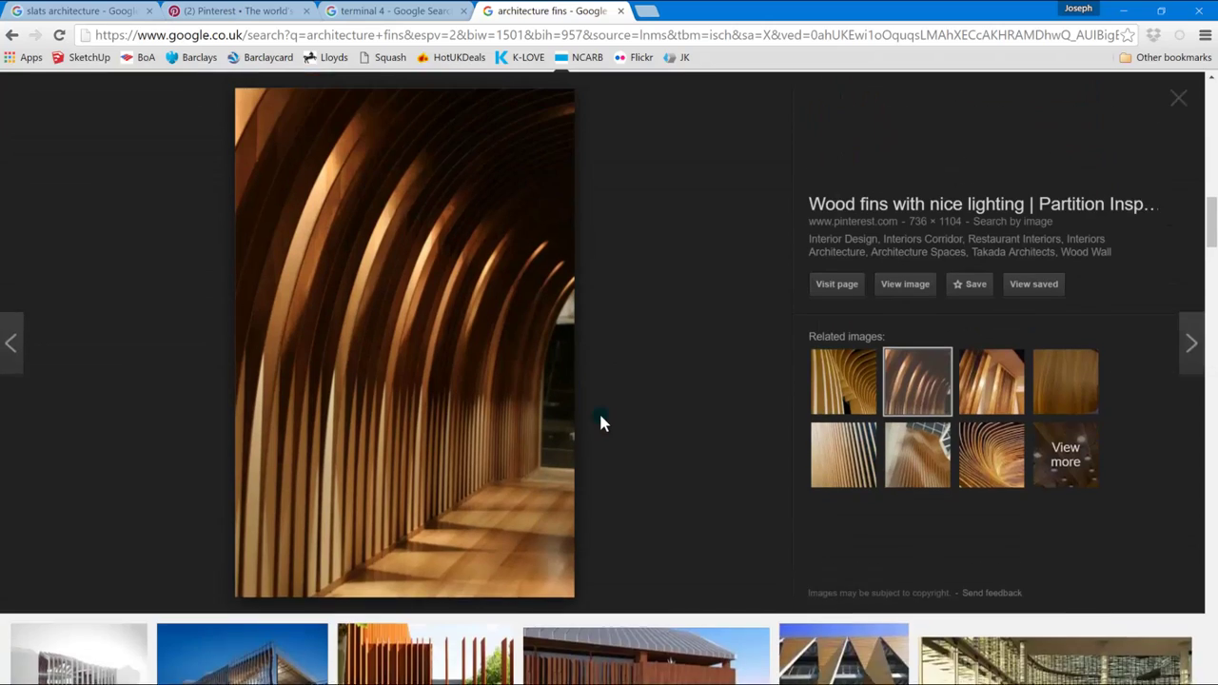
scroll(601, 423, "up", 1)
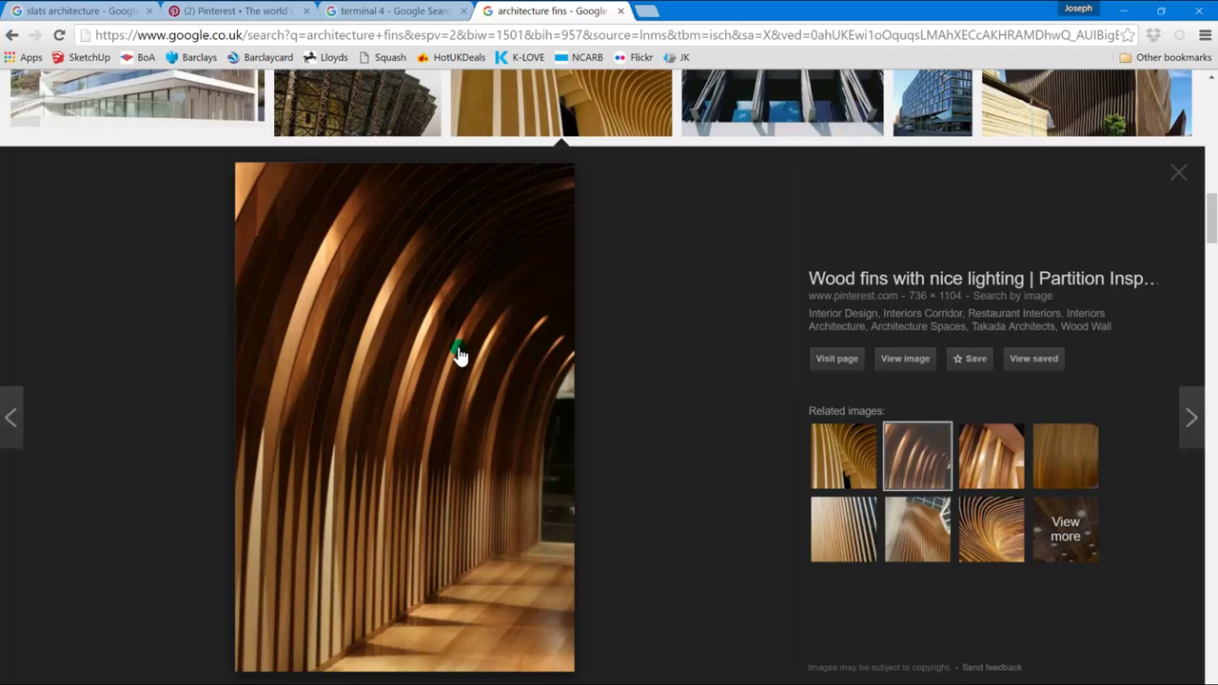
scroll(523, 481, "up", 1)
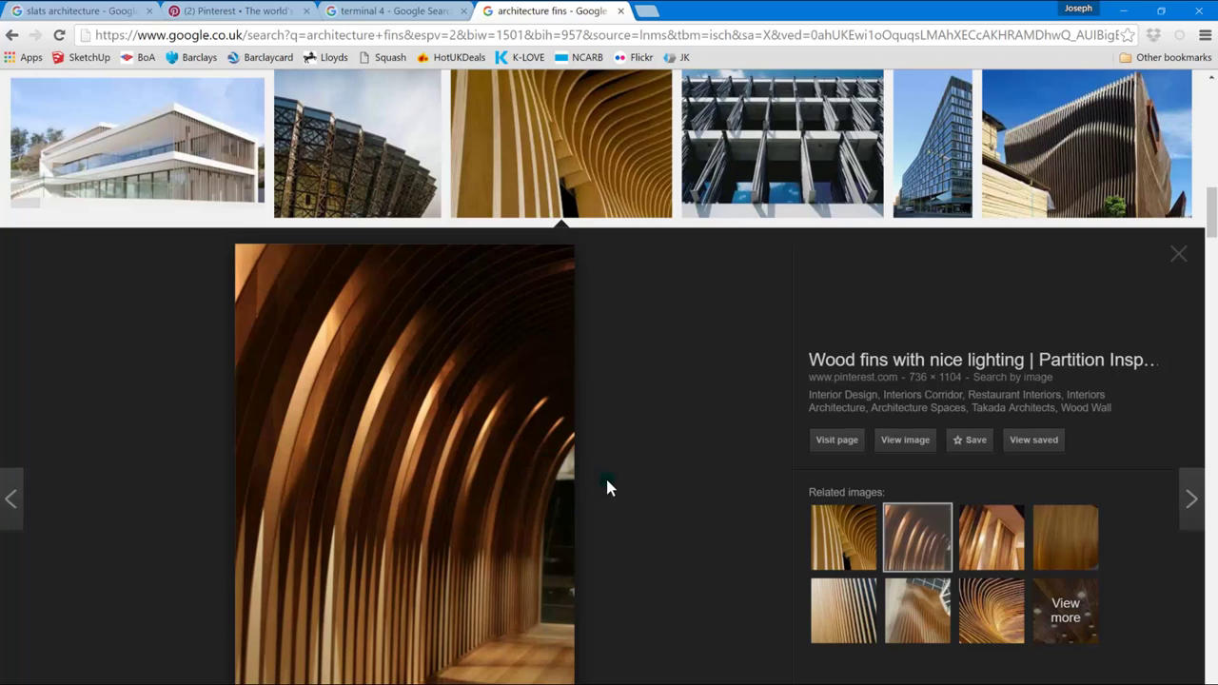
- Preview the related Bechtel Conference Center image, then view the Changi Terminal 4 results
left_click(834, 535)
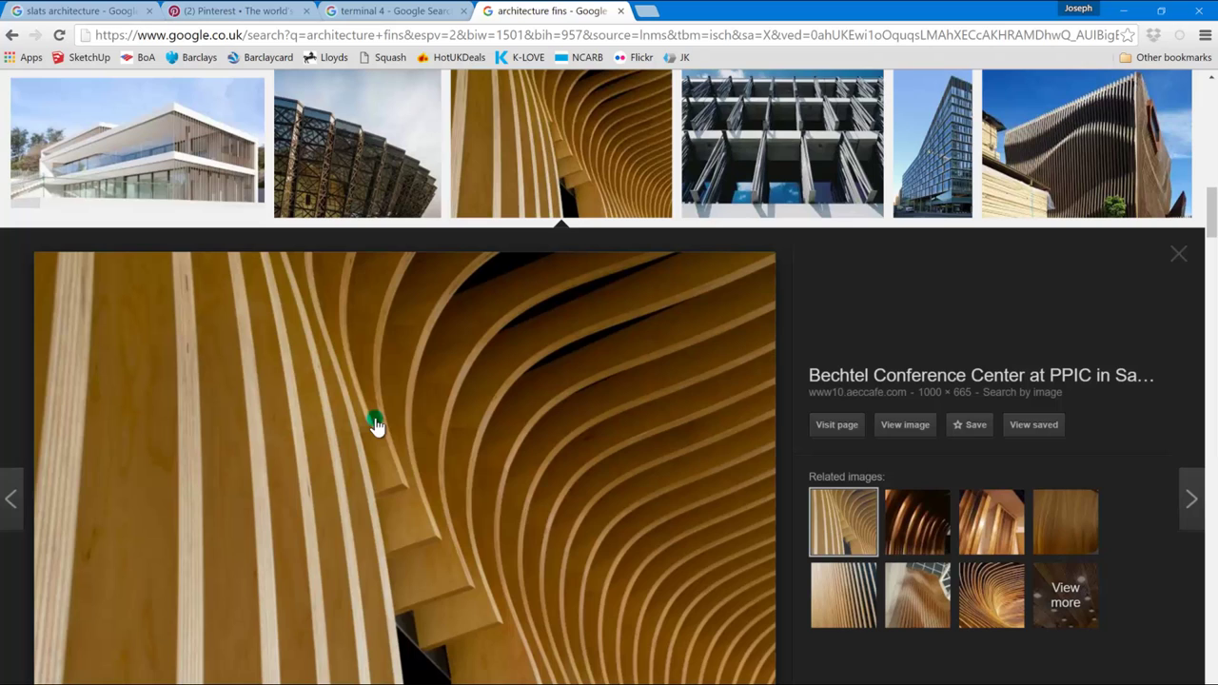
scroll(580, 494, "up", 1)
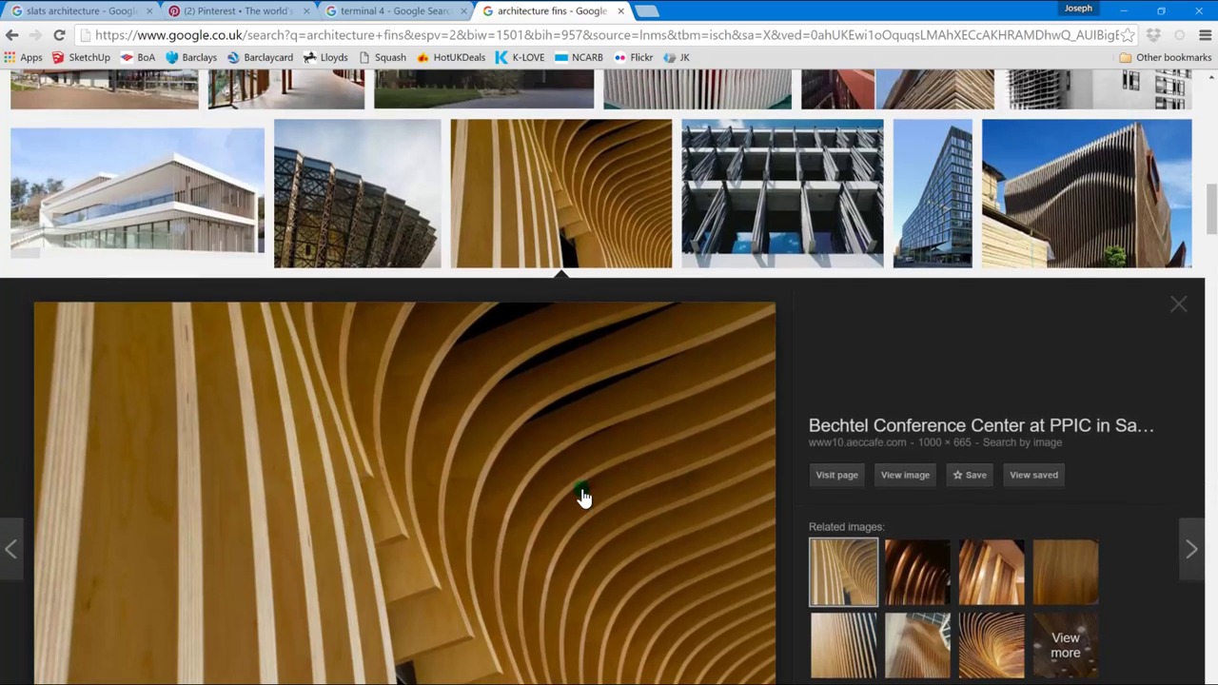
scroll(584, 497, "up", 4)
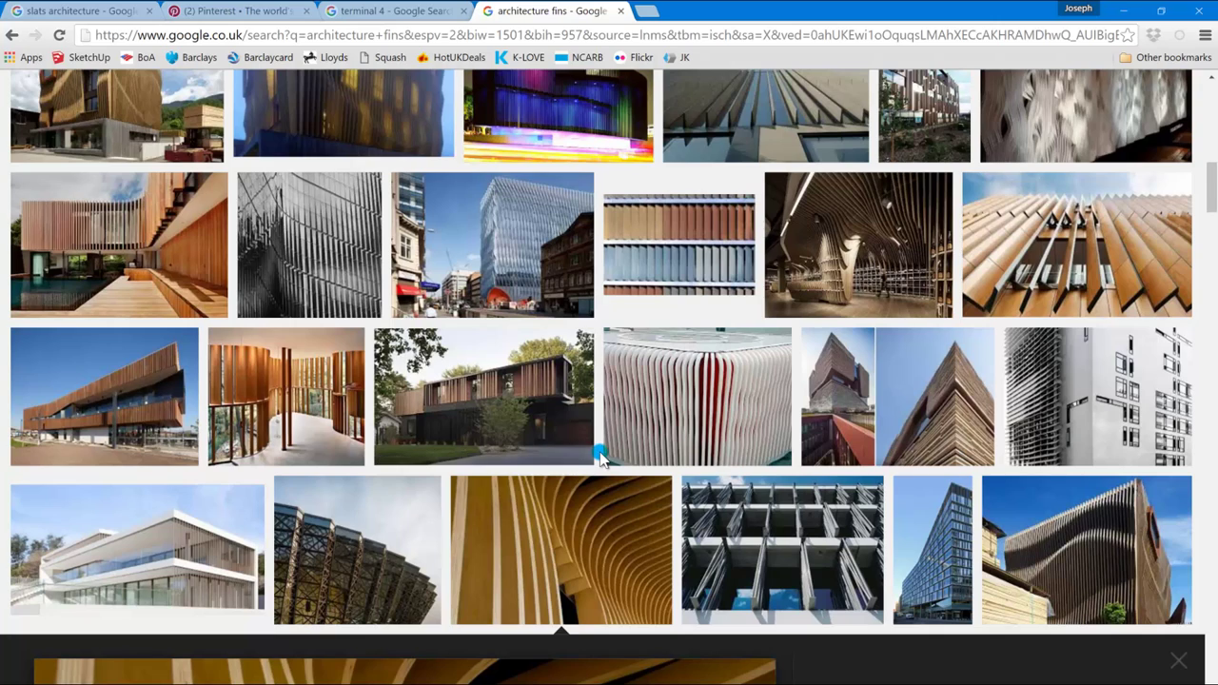
scroll(601, 458, "up", 4)
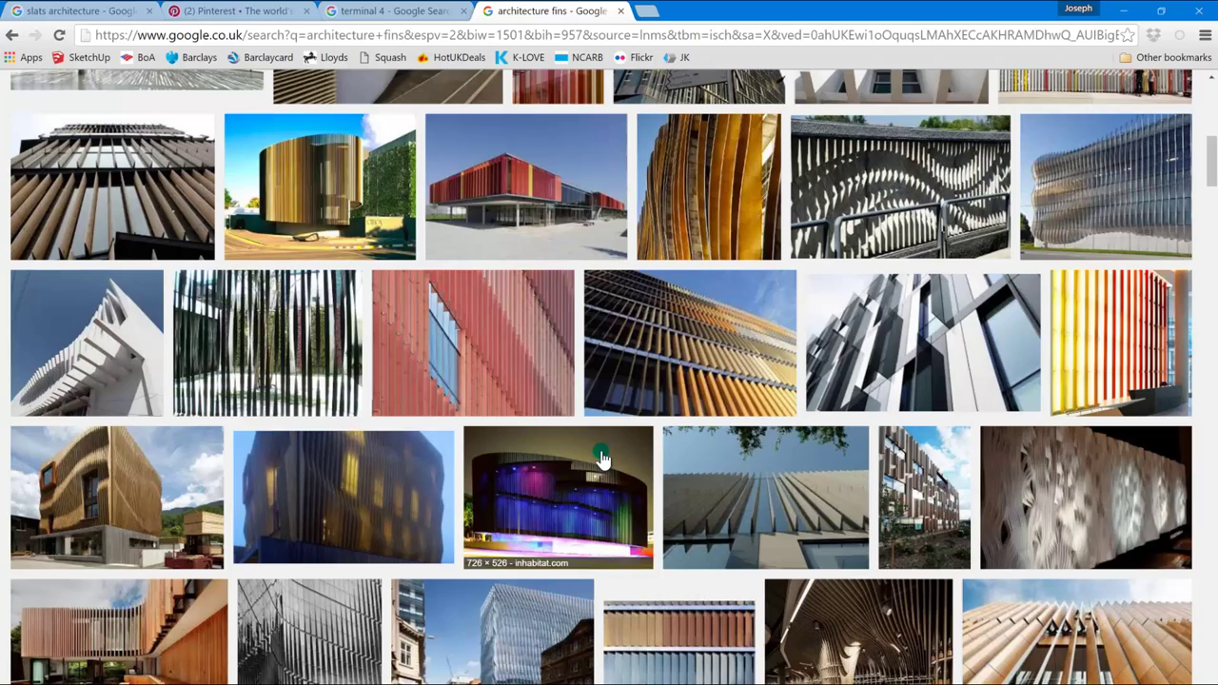
scroll(601, 457, "up", 5)
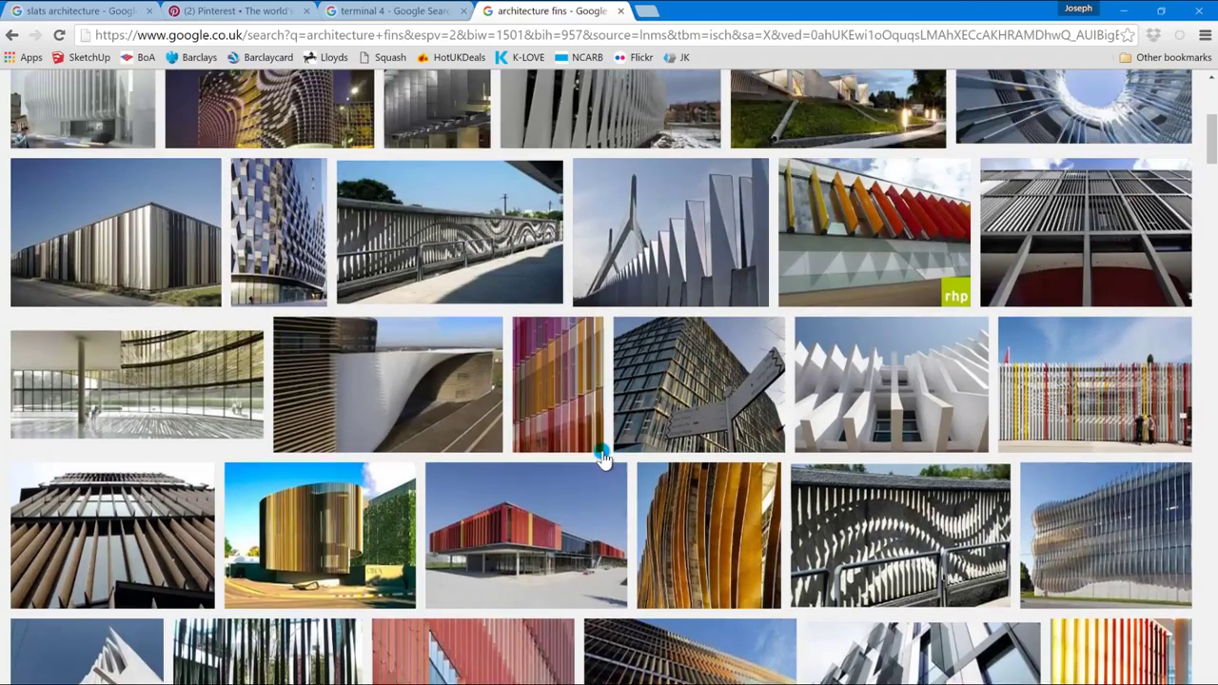
scroll(601, 458, "up", 4)
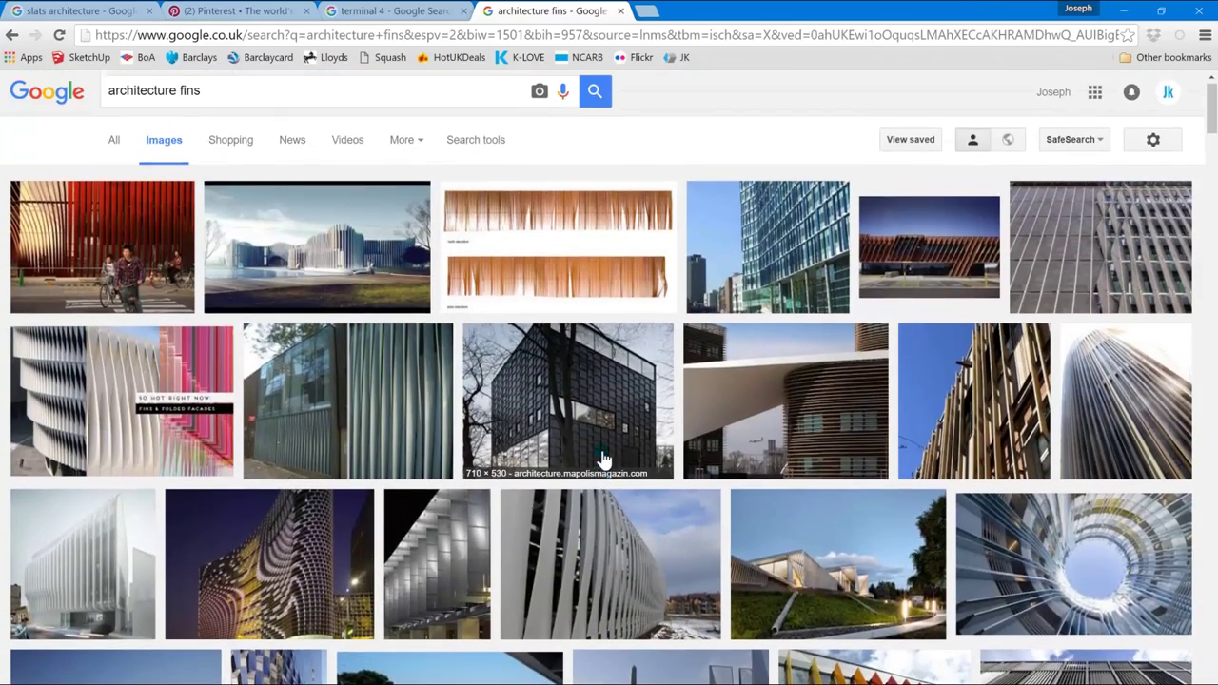
left_click(395, 12)
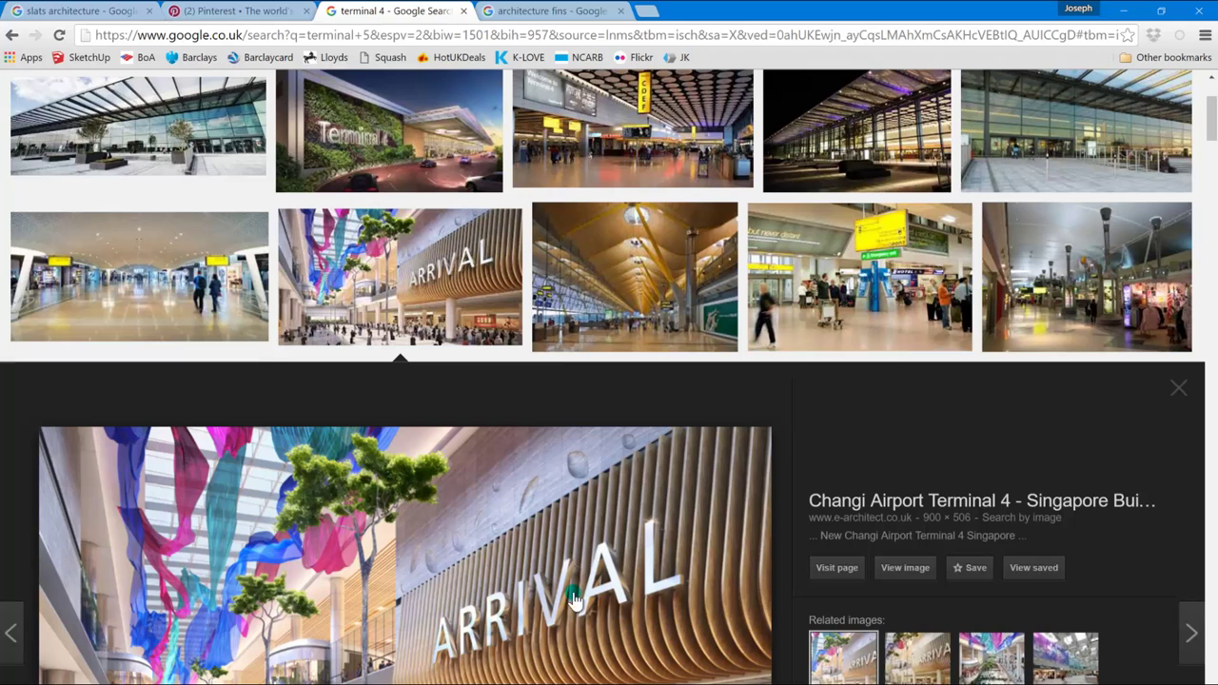
- Browse Pinterest's related CNC plywood chair pins, then return to the wooden fins image results
left_click(211, 12)
mouse_move(694, 454)
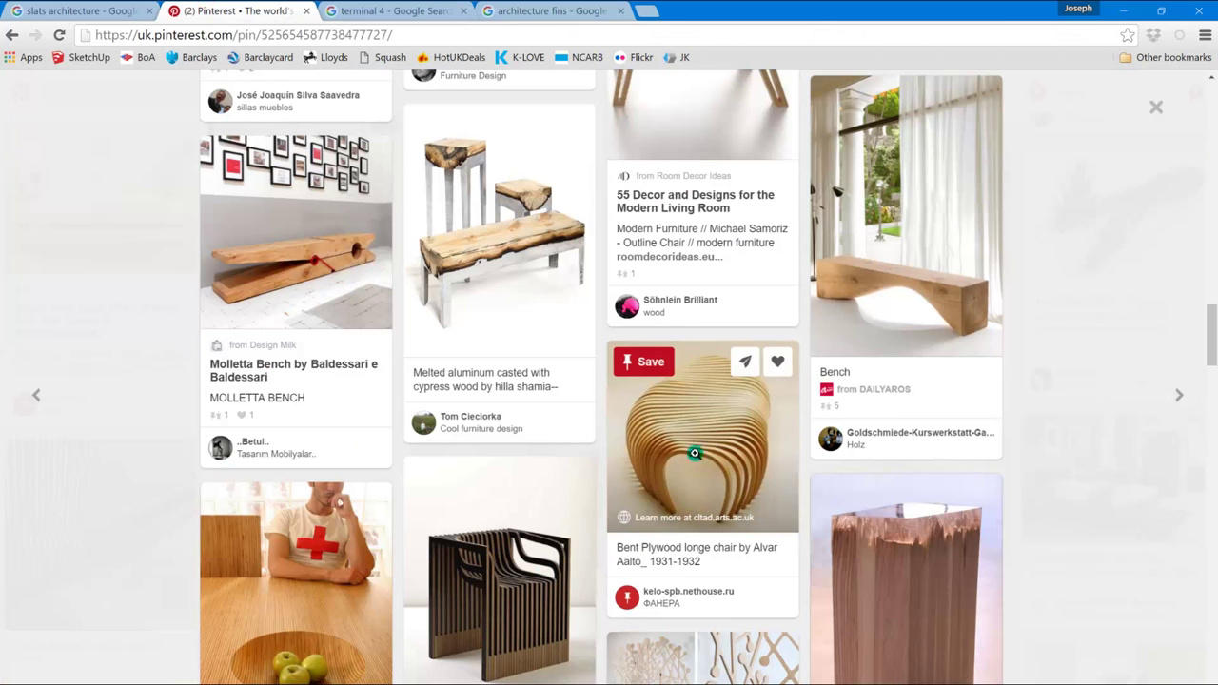
scroll(699, 550, "up", 5)
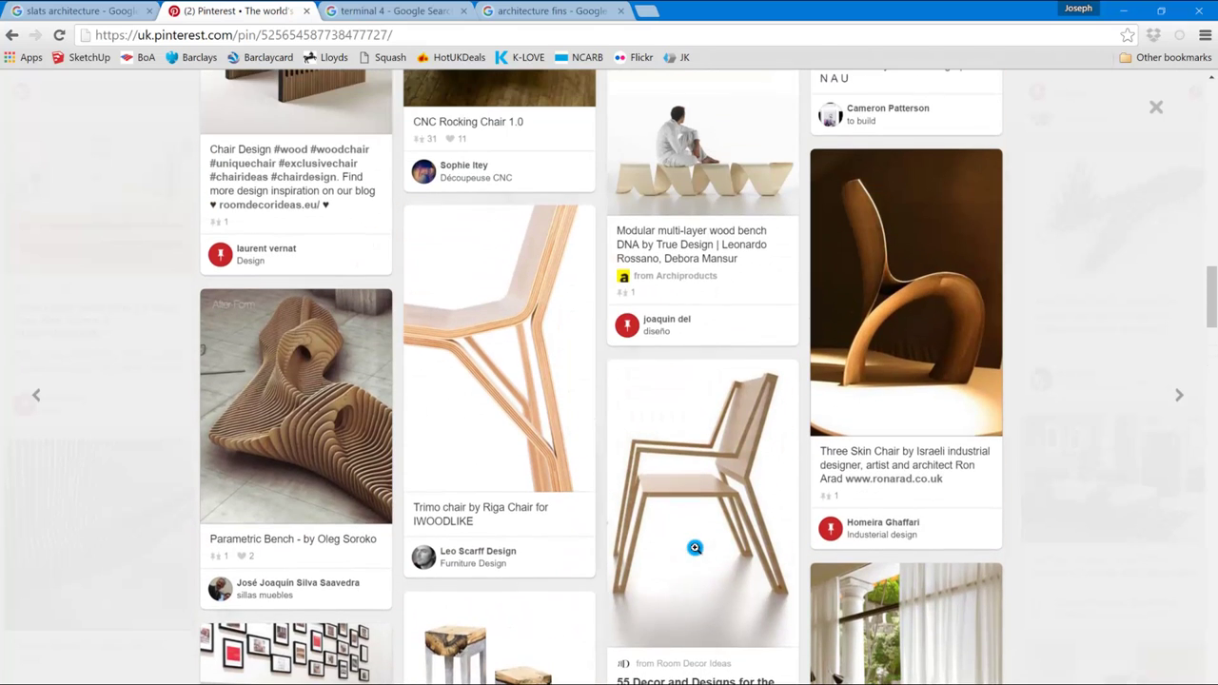
mouse_move(694, 548)
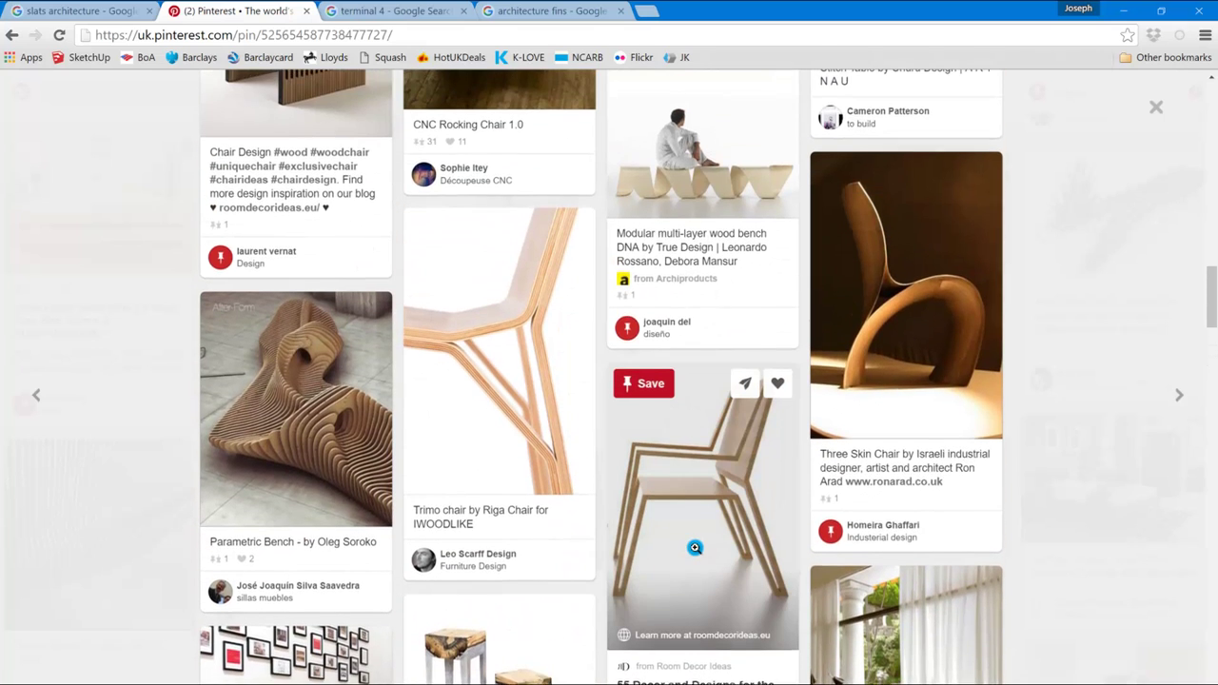
scroll(695, 547, "up", 3)
scroll(695, 549, "up", 6)
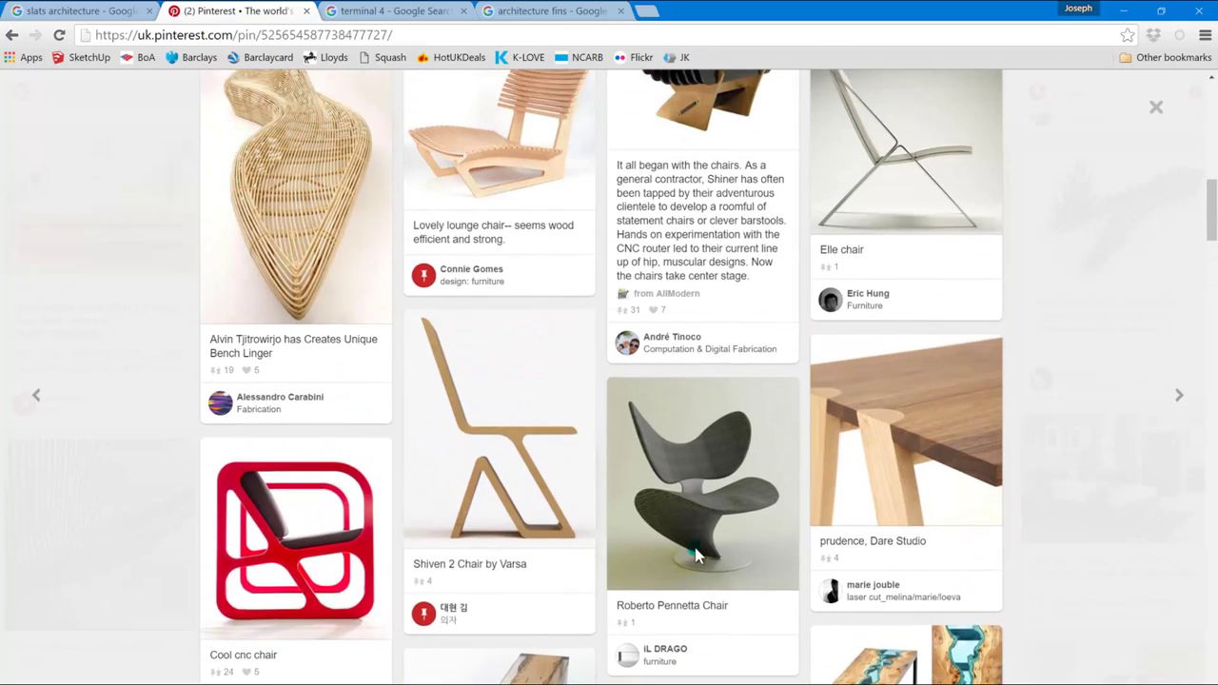
scroll(696, 549, "up", 3)
scroll(695, 547, "up", 2)
scroll(695, 547, "up", 1)
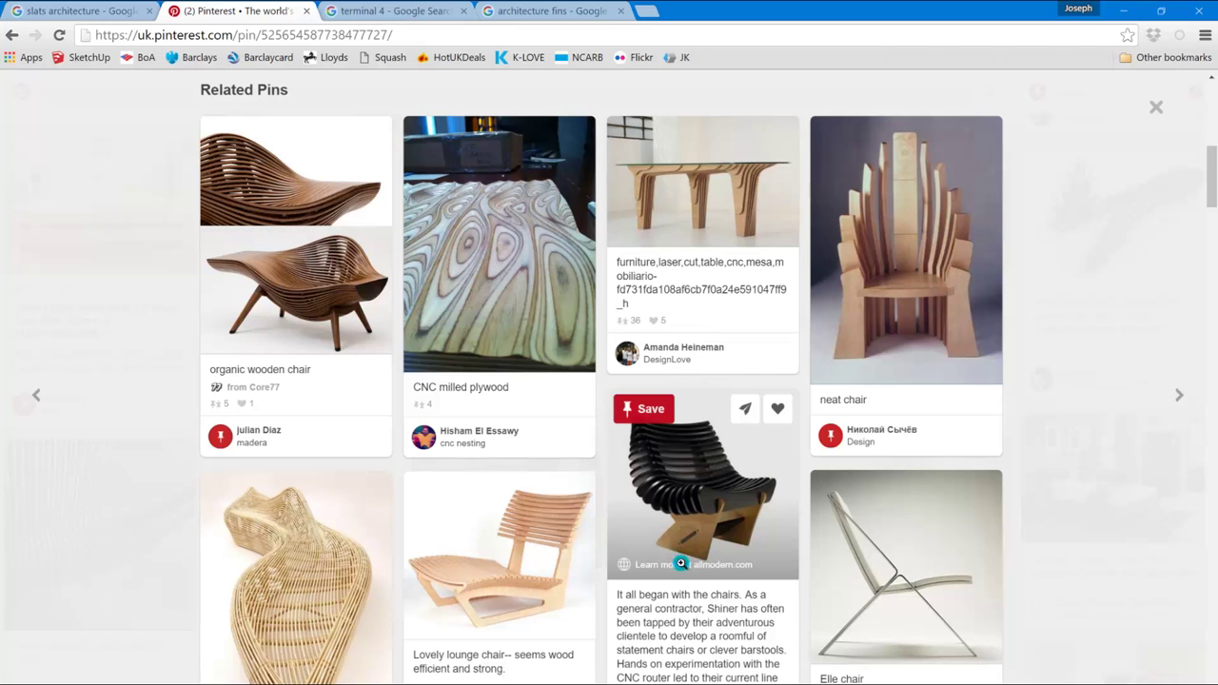
scroll(690, 539, "down", 5)
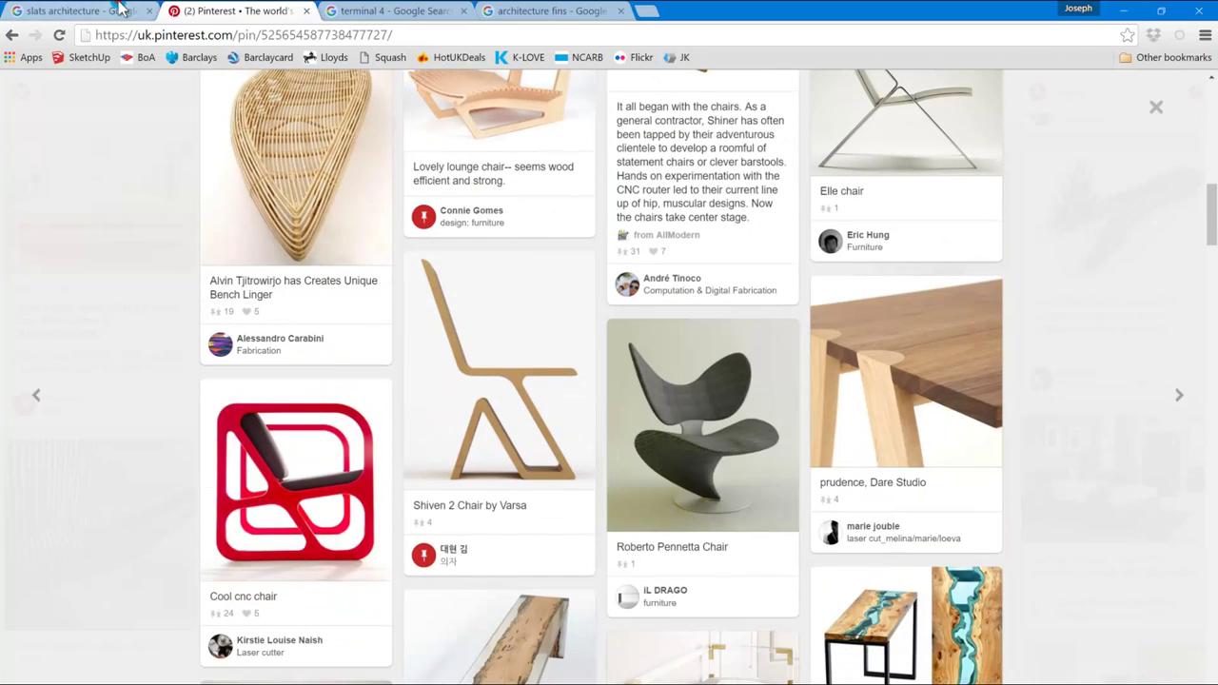
left_click(76, 11)
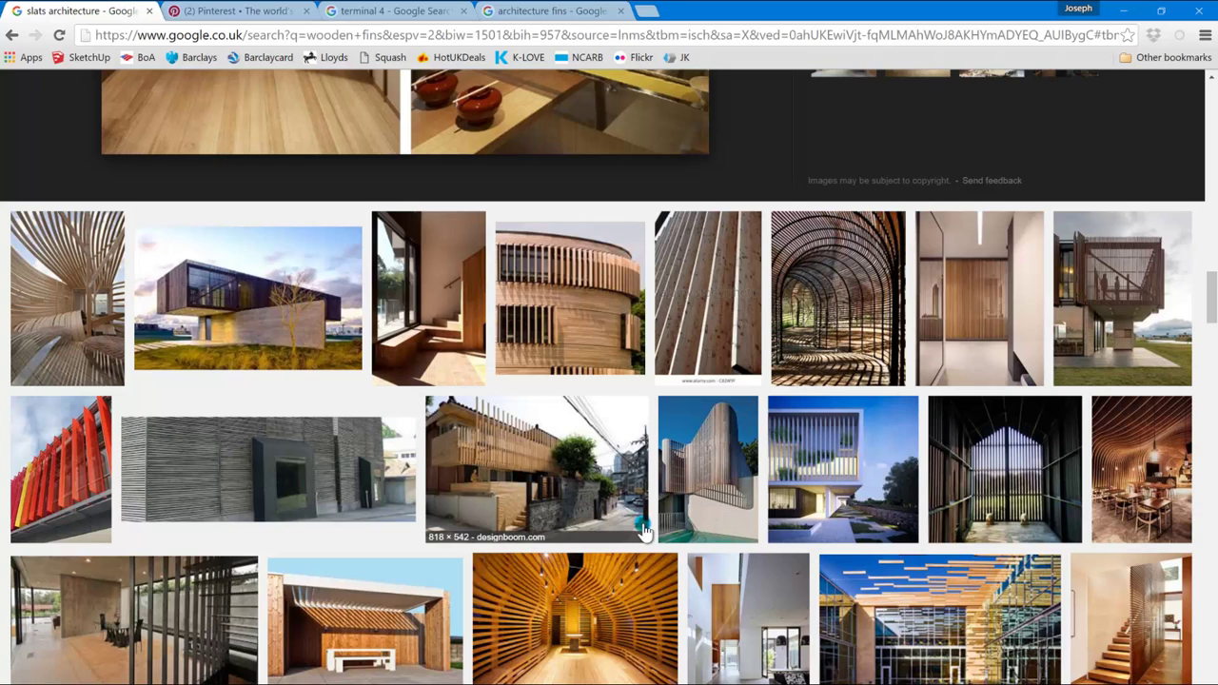
- Scroll the wooden slat architecture results, including the curved timber cave-restaurant ceiling in Sydney
scroll(645, 531, "down", 3)
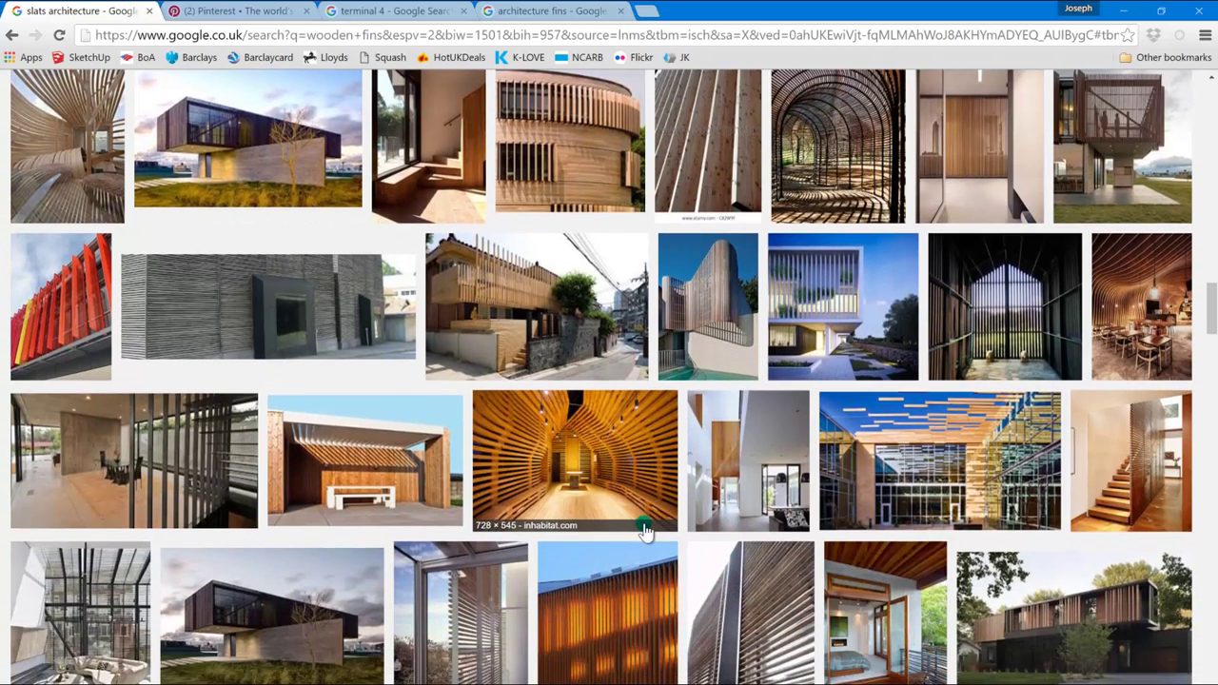
scroll(644, 531, "down", 5)
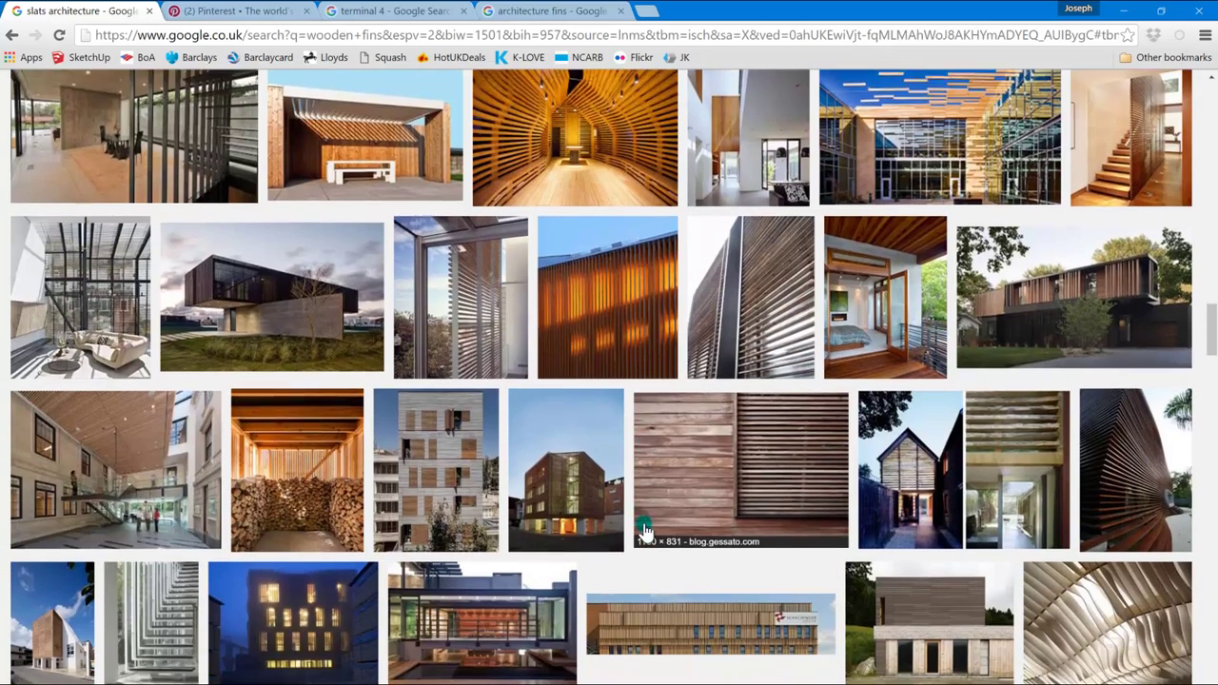
scroll(644, 531, "down", 1)
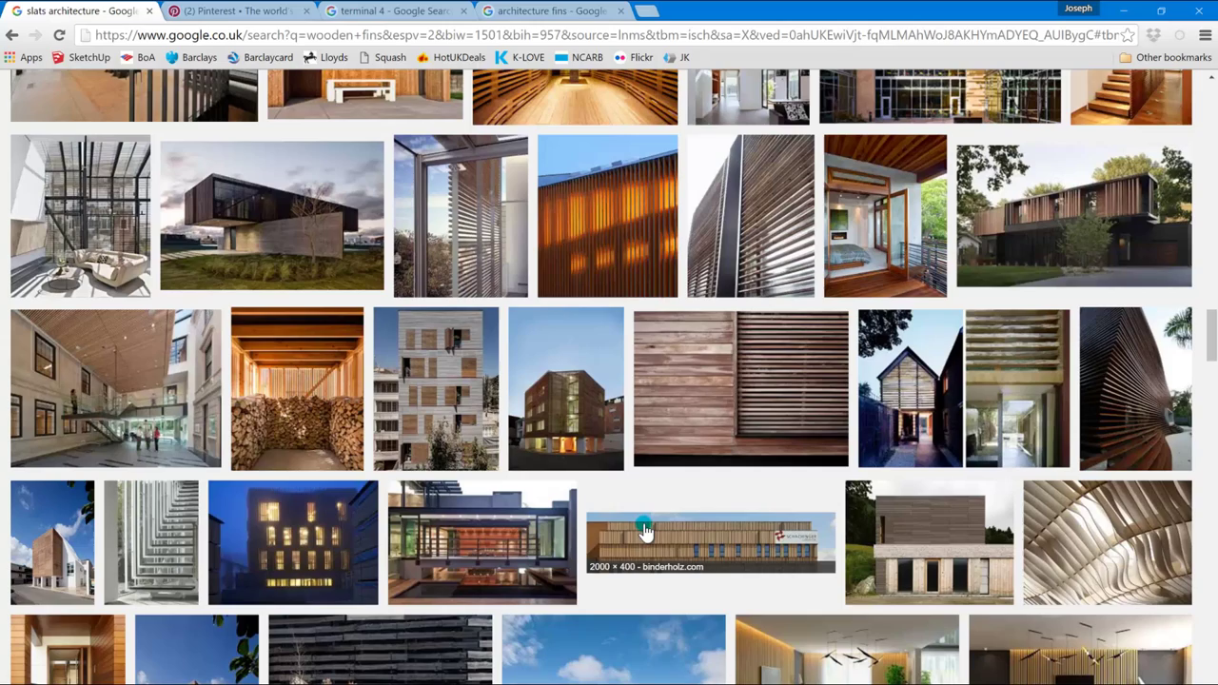
scroll(644, 531, "down", 2)
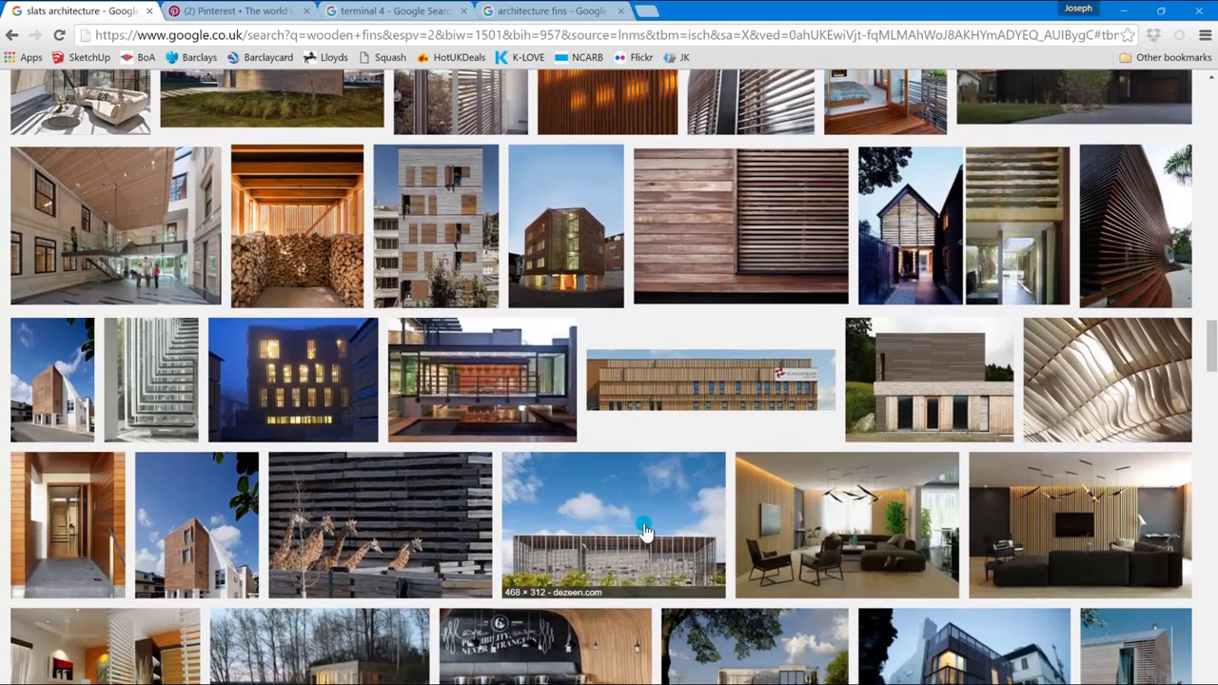
scroll(645, 531, "down", 2)
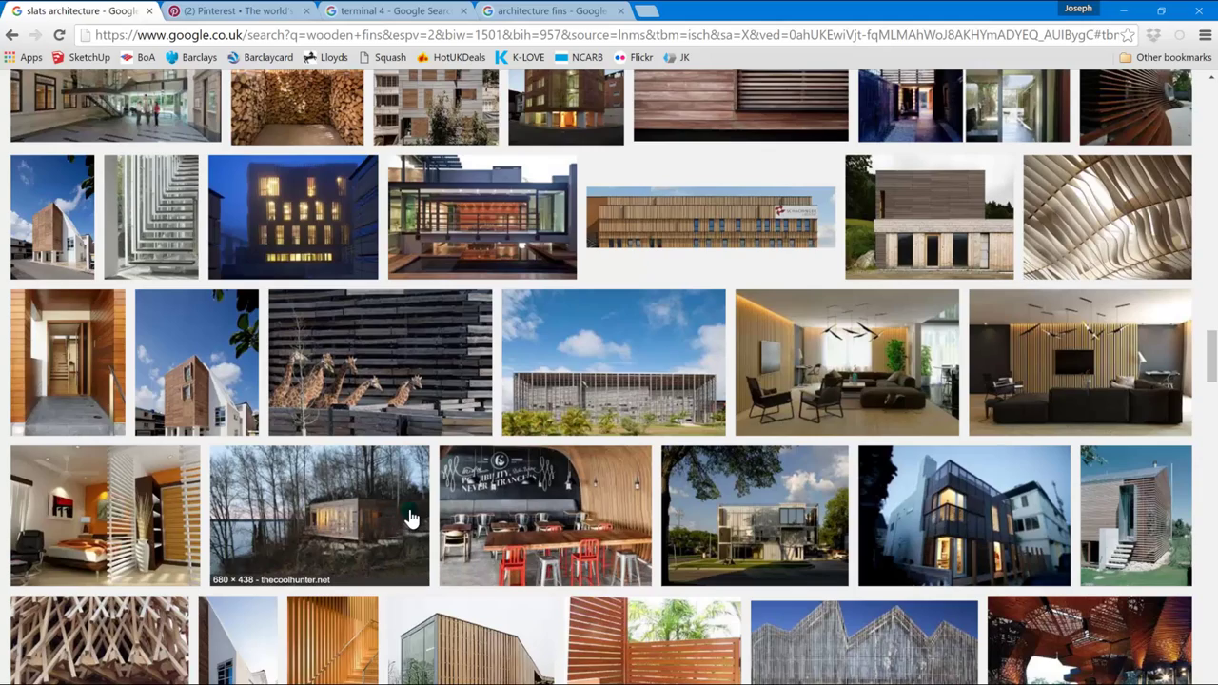
scroll(411, 517, "down", 8)
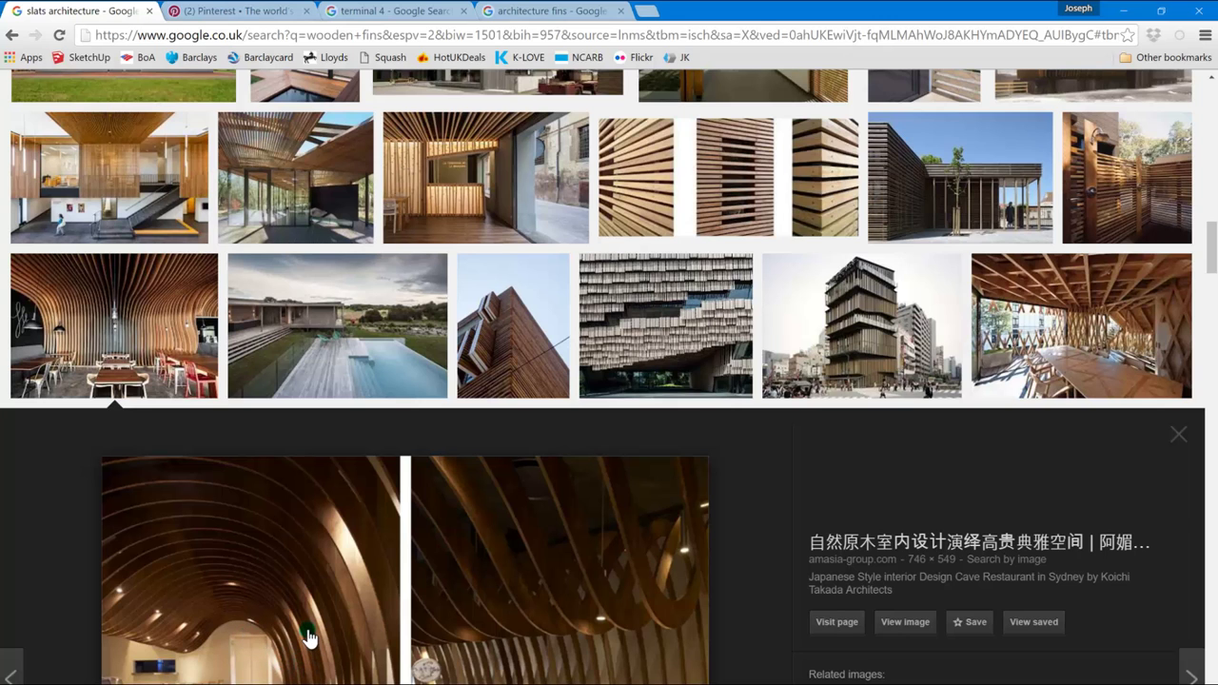
scroll(433, 619, "up", 3)
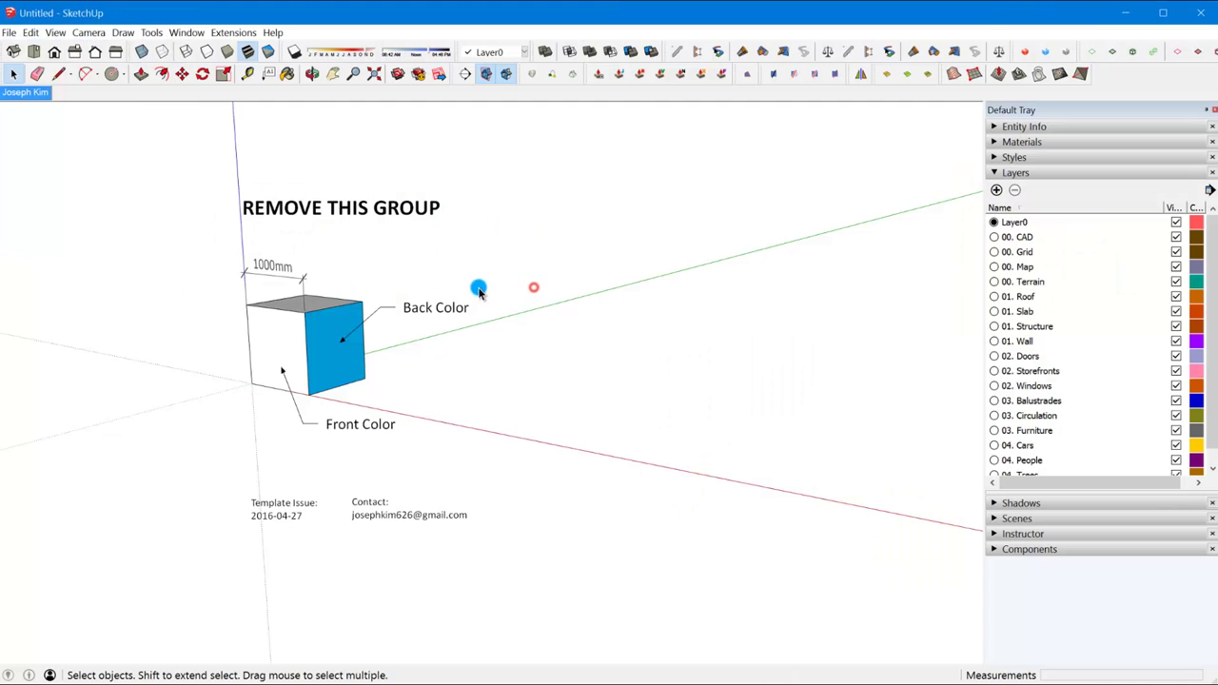
- Delete the template group and start a rectangle at the origin
left_click_drag(505, 275, 331, 447)
key("Delete")
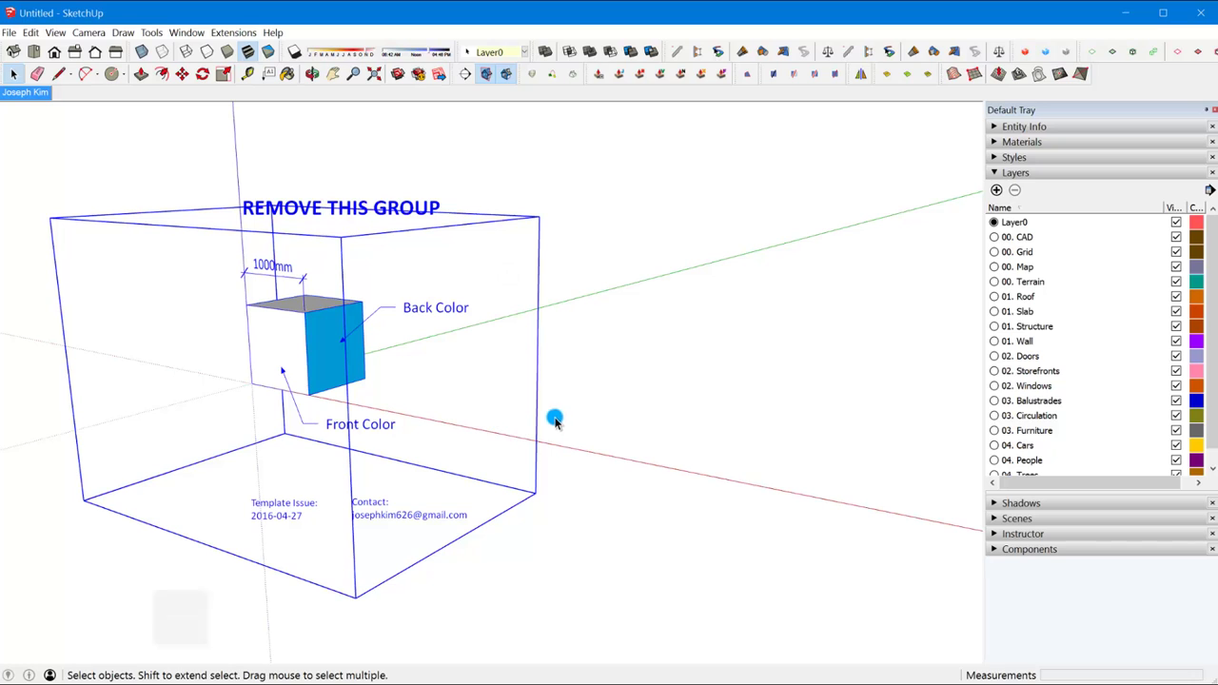
middle_click_drag(402, 359, 304, 481)
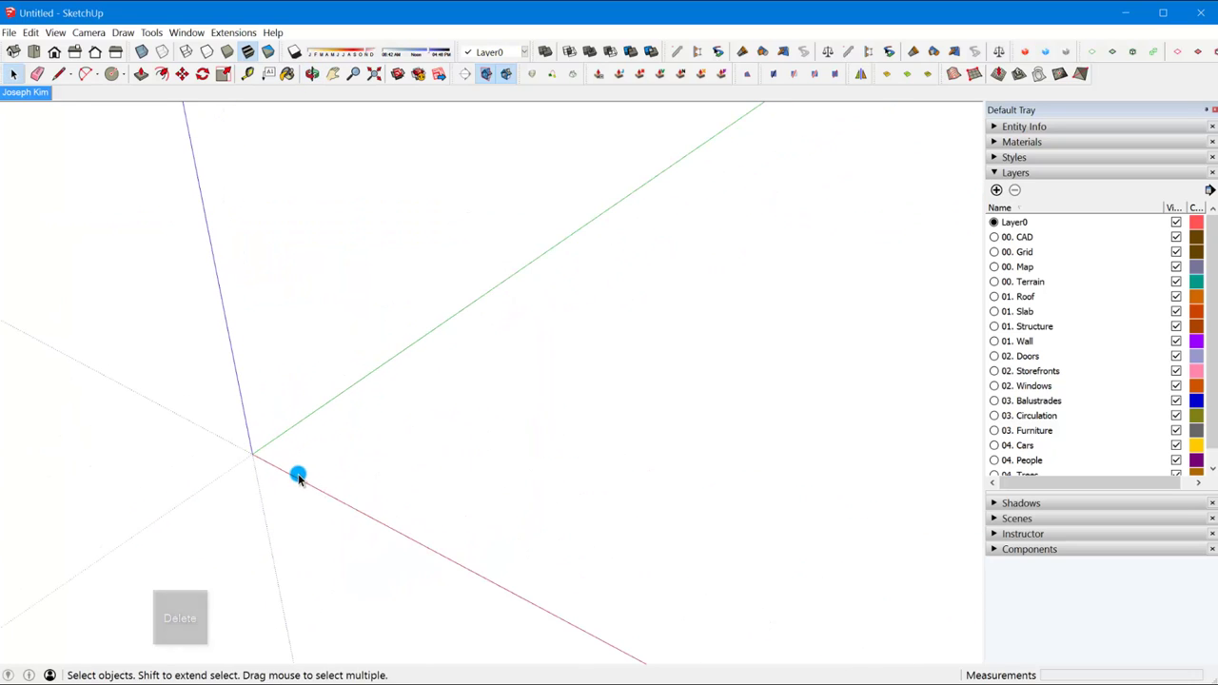
key("r")
left_click(255, 453)
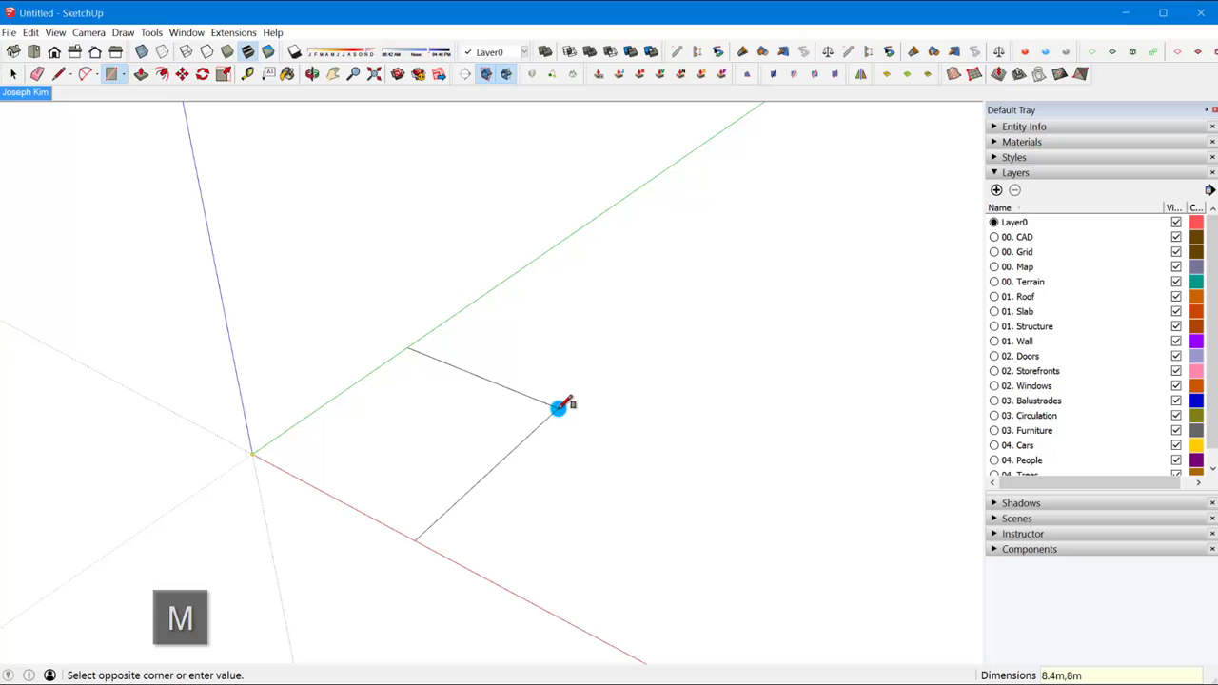
- Finish the 8.4 m by 8.4 m square and group it
key("BackSpace")
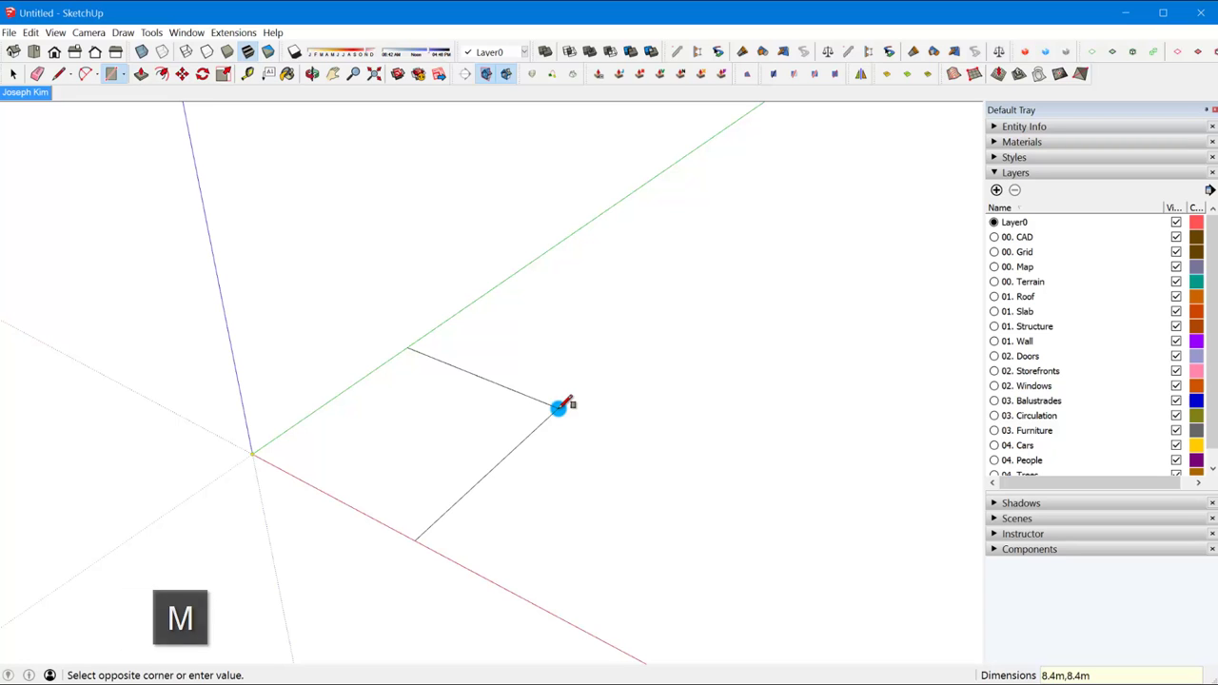
key("Return")
key("space")
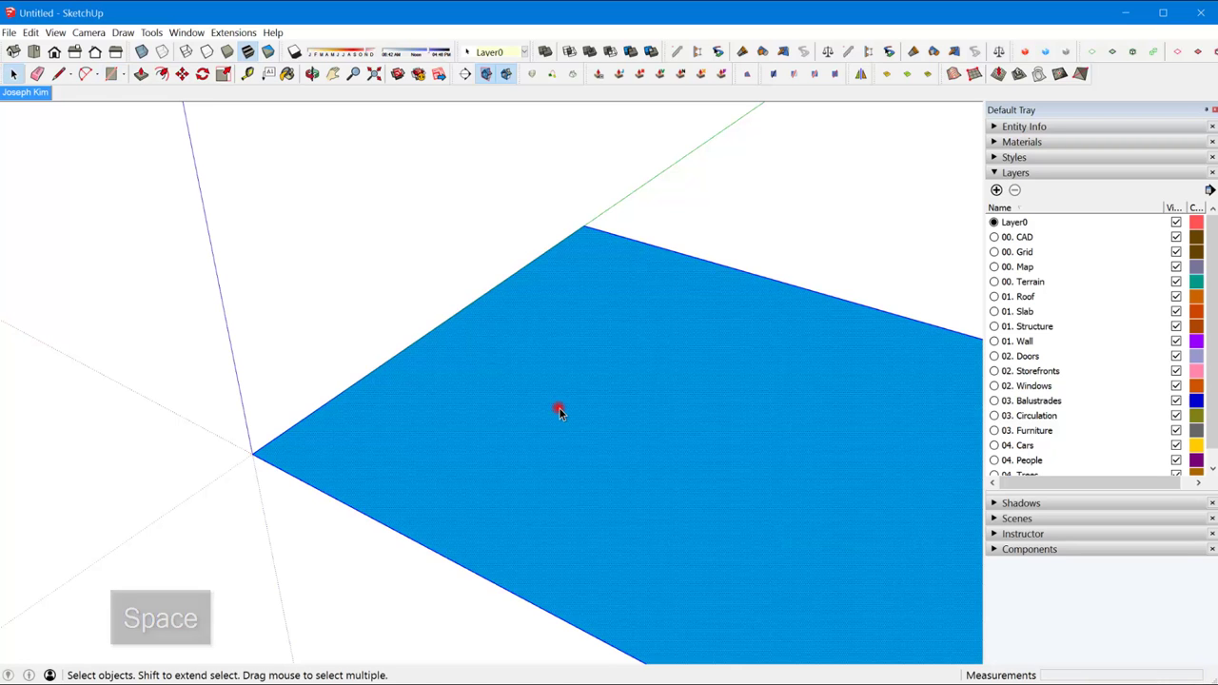
key("g")
scroll(559, 407, "down", 4)
middle_click_drag(558, 407, 602, 409)
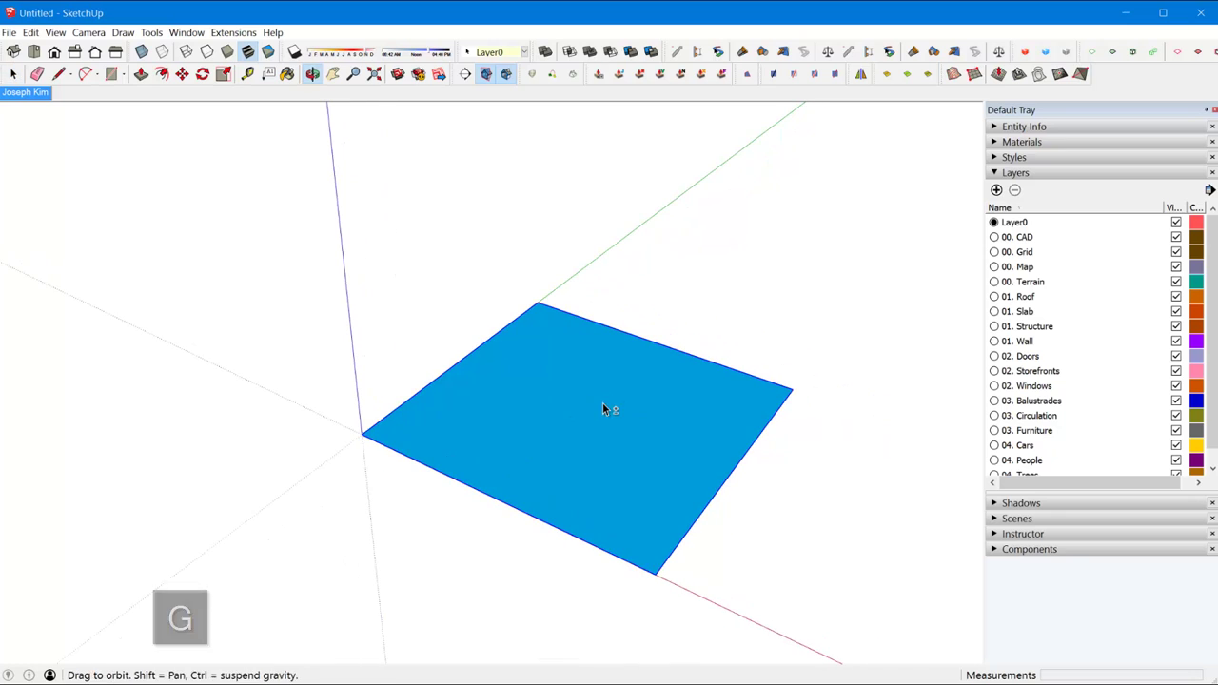
- Copy the square right beside the original with Move and Ctrl
key("m")
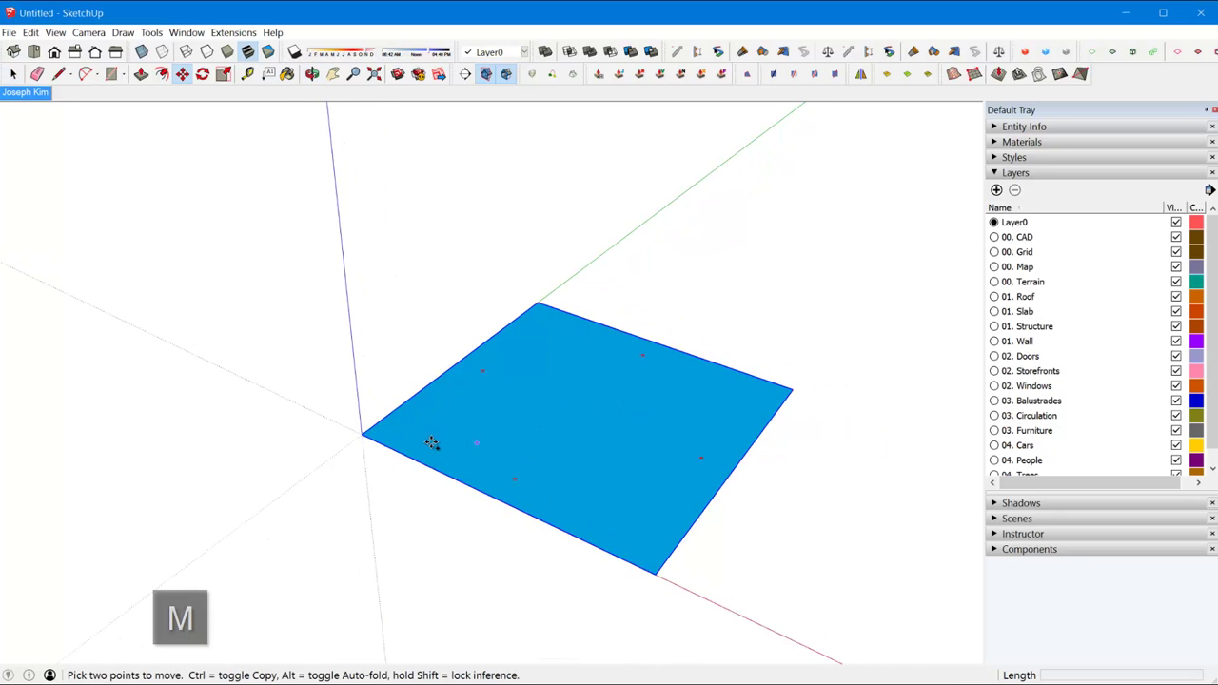
left_click(362, 435)
key("ctrl")
left_click(656, 576)
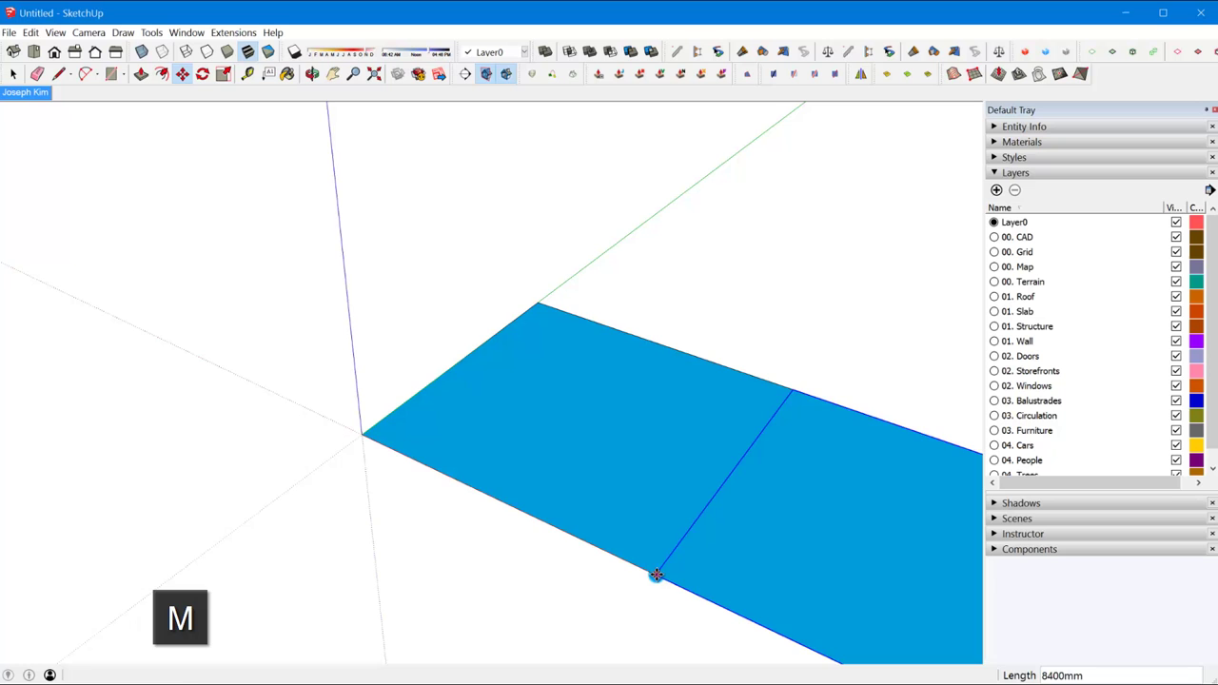
middle_click_drag(672, 427, 421, 435)
key("space")
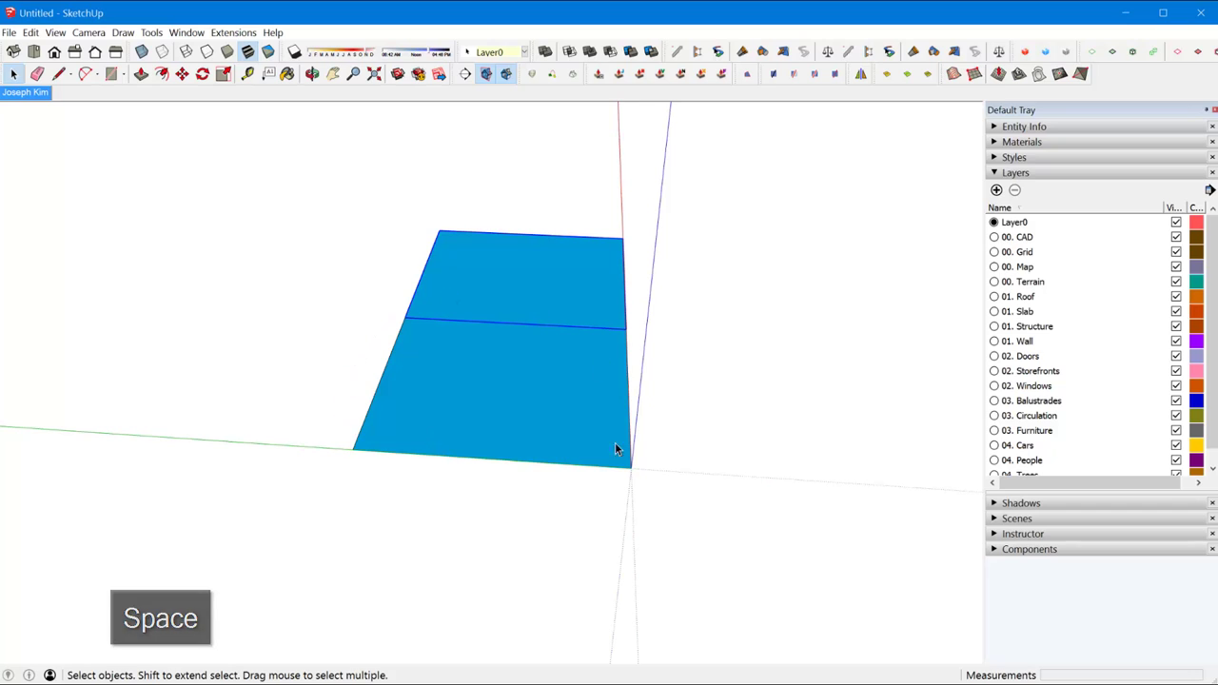
- Orbit around the two-square base and select the far square
middle_click_drag(479, 258, 580, 321)
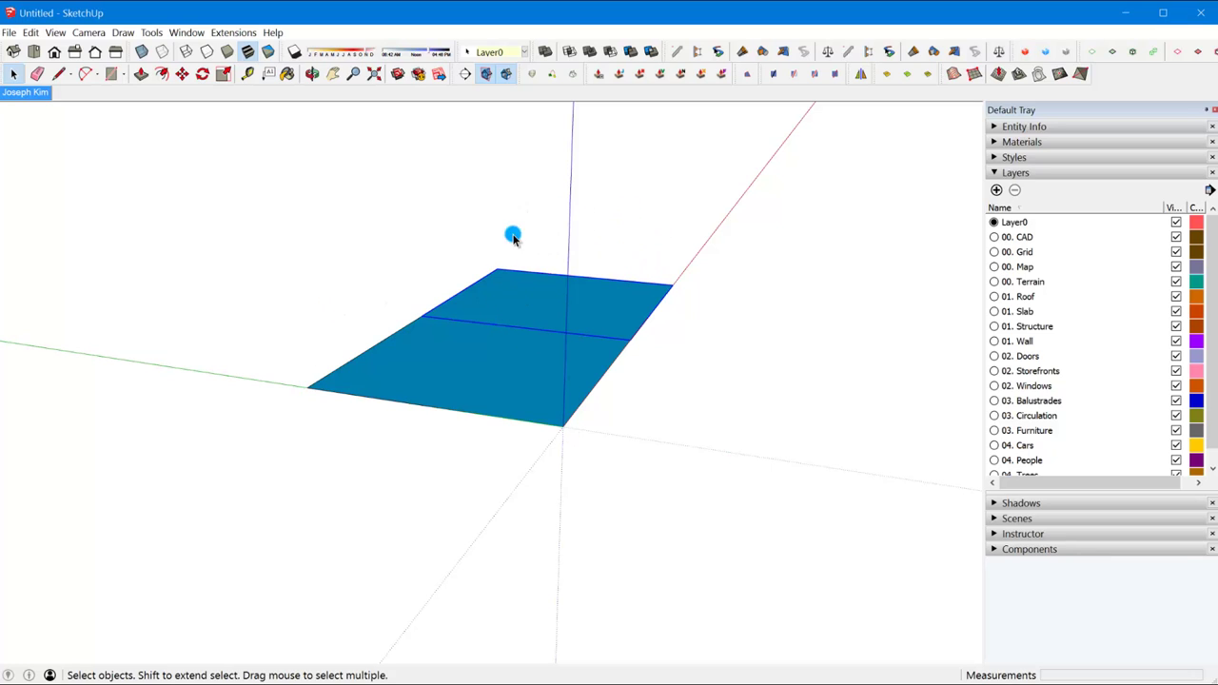
middle_click_drag(552, 294, 494, 465)
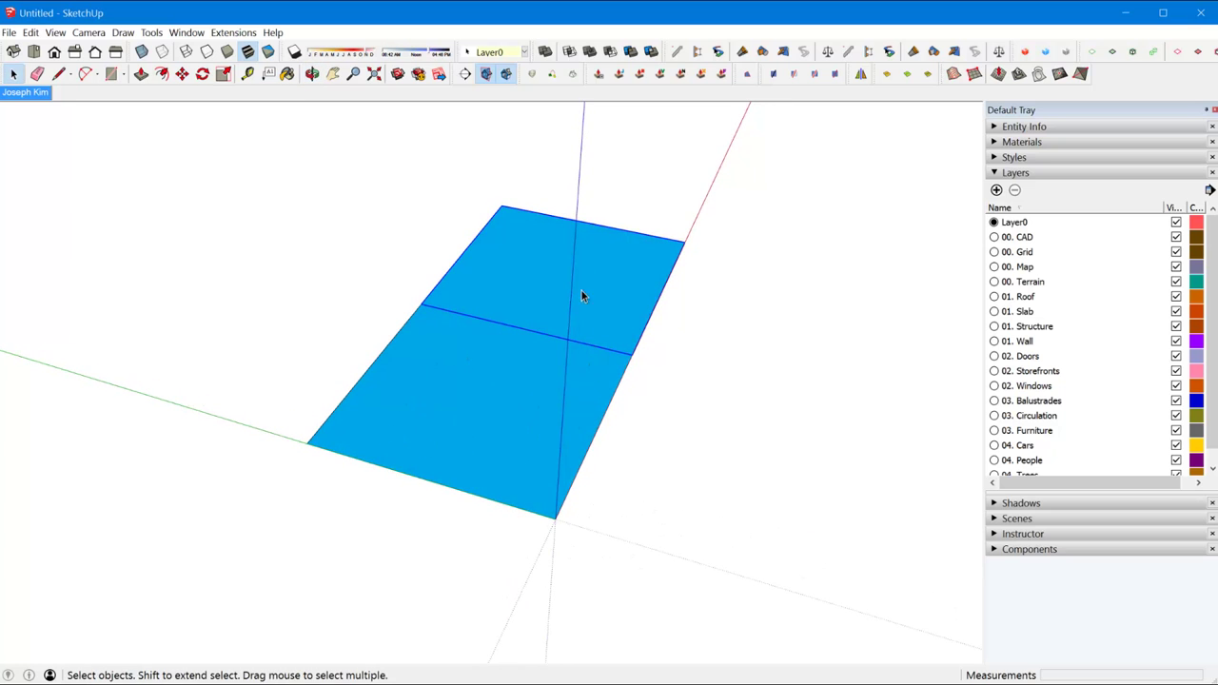
middle_click_drag(565, 279, 590, 350)
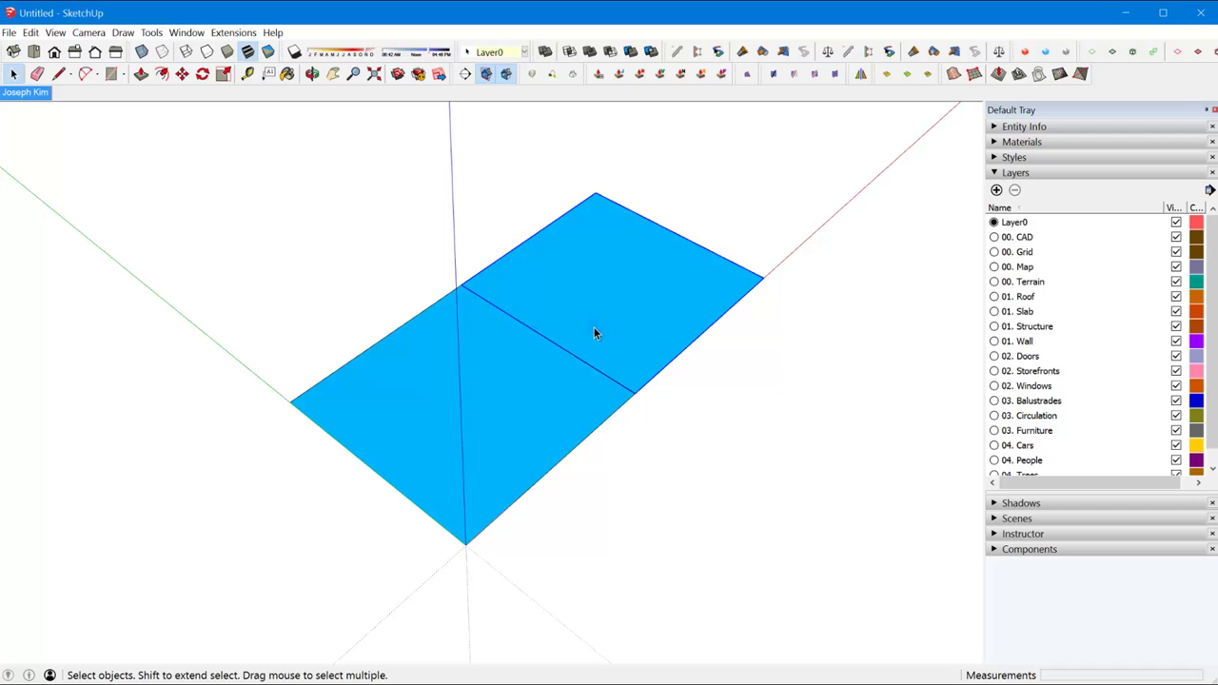
middle_click_drag(577, 337, 658, 398)
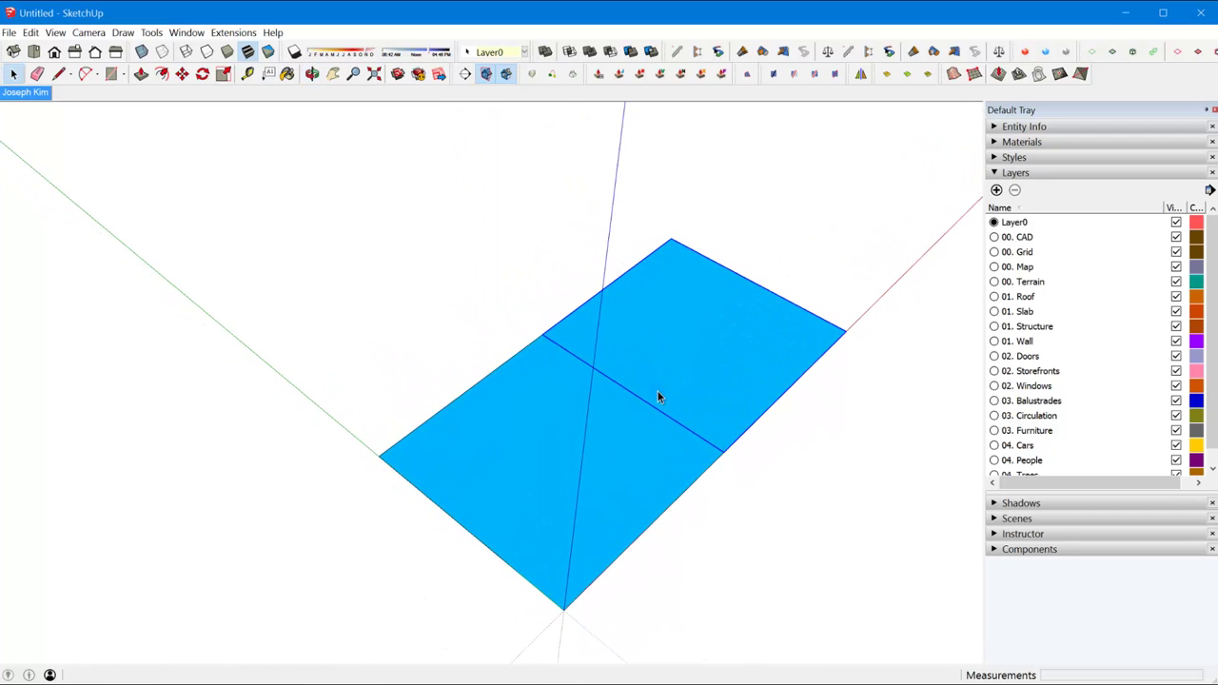
left_click(680, 375)
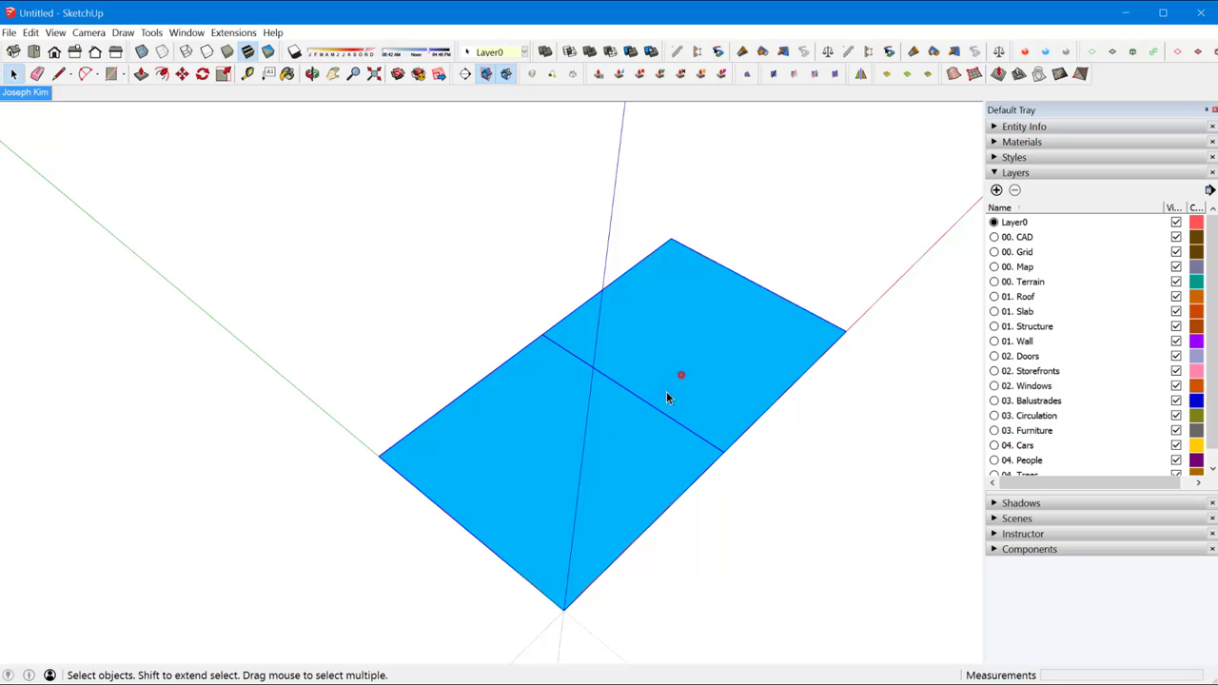
scroll(626, 401, "down", 5)
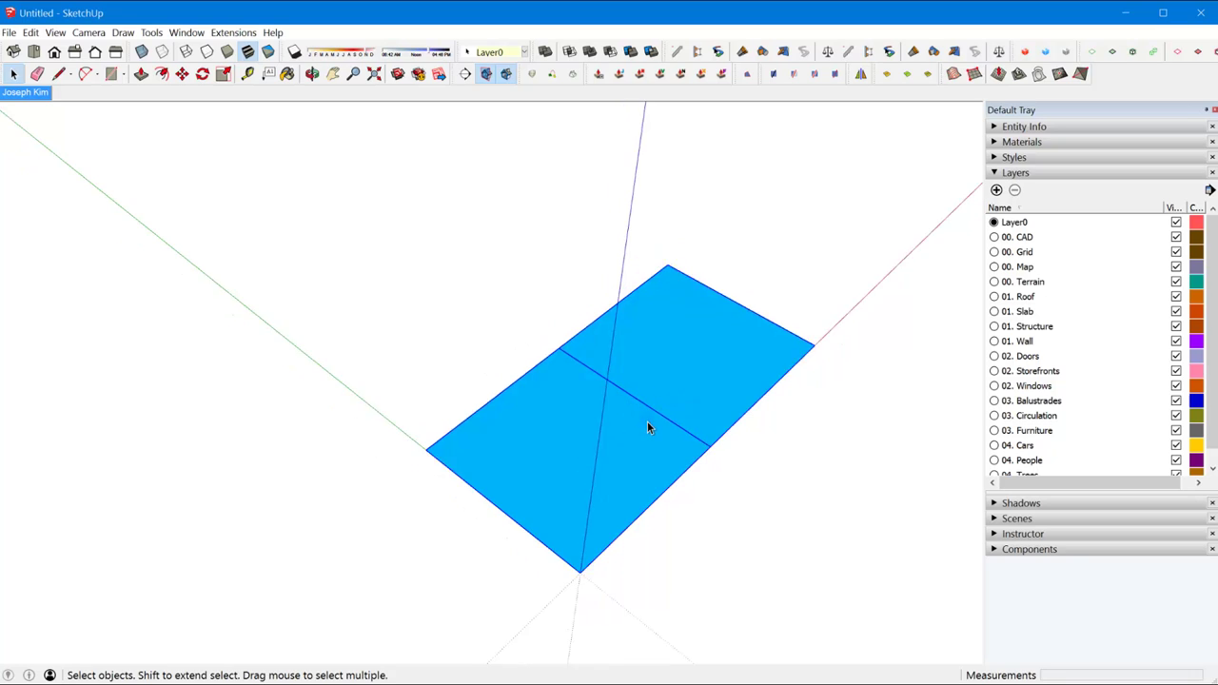
- Draw a 4 m radius circle centered on the base's corner
key("c")
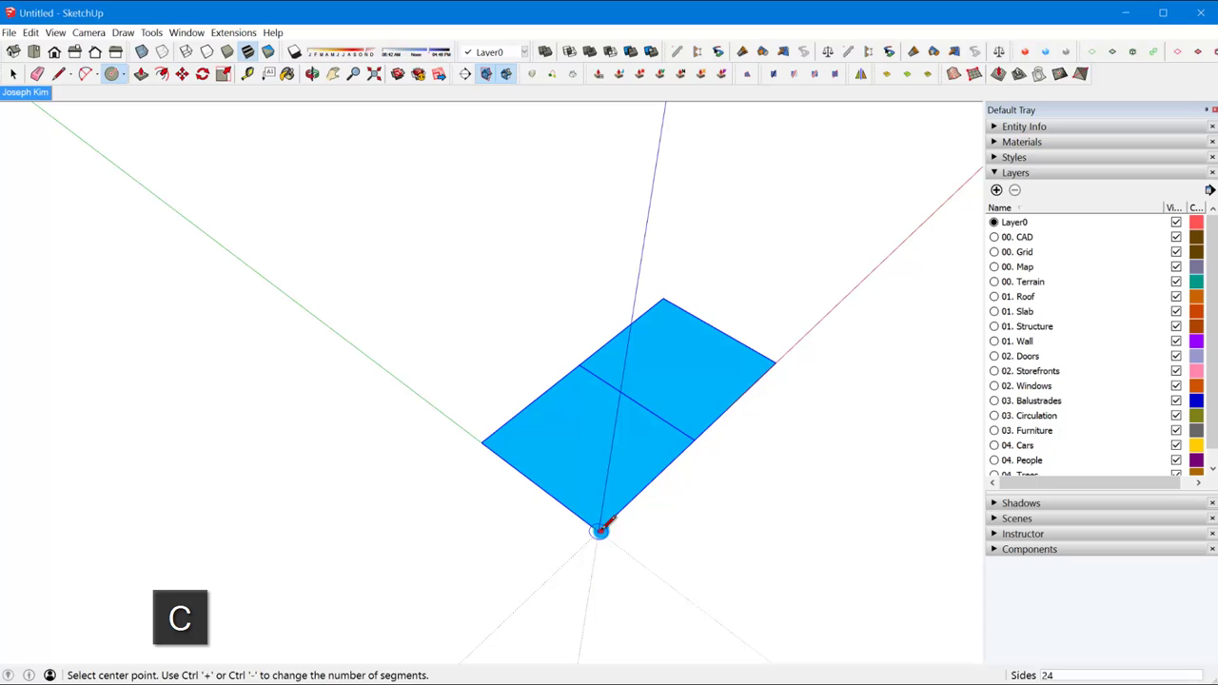
left_click(598, 530)
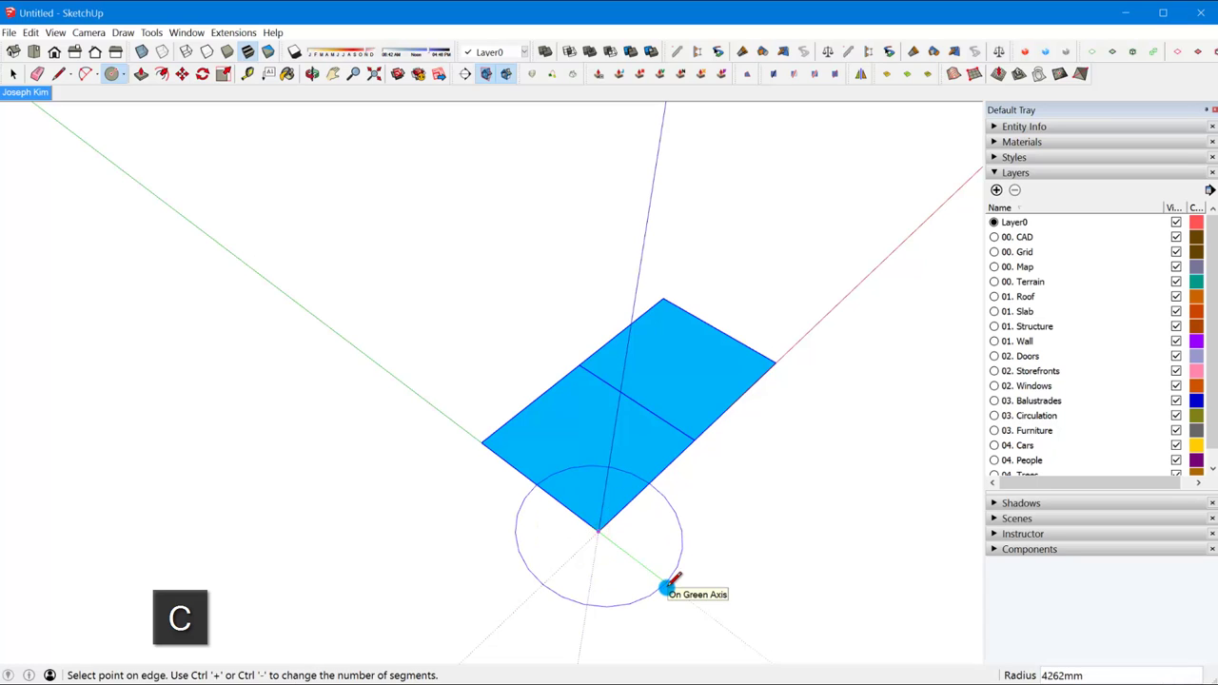
type("4m")
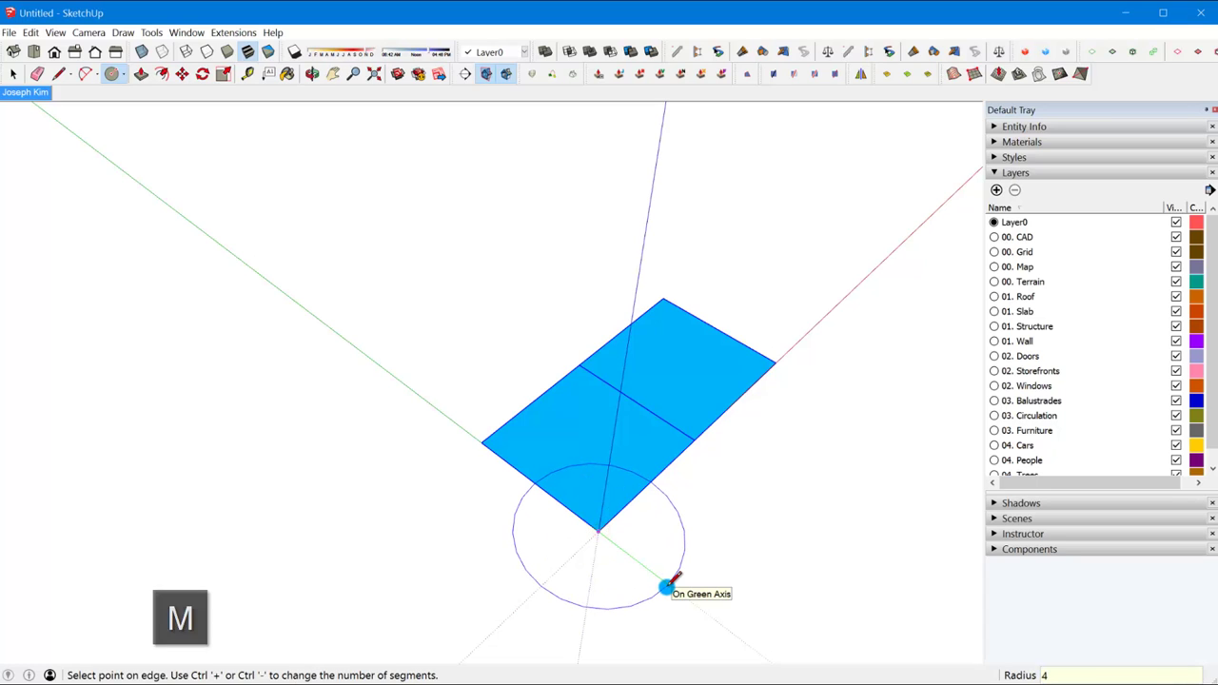
key("Return")
key("space")
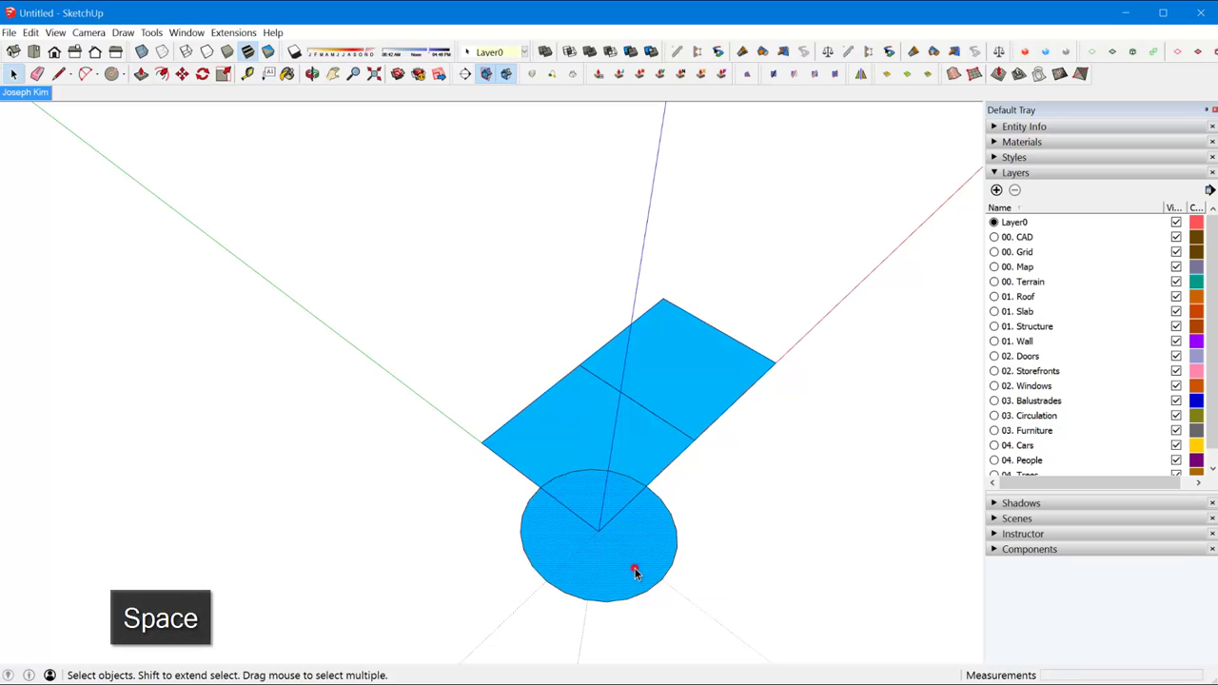
middle_click_drag(635, 568, 485, 389)
- Draw an upright circle on the vertical axis and sweep it around the ground circle into a sphere
key("c")
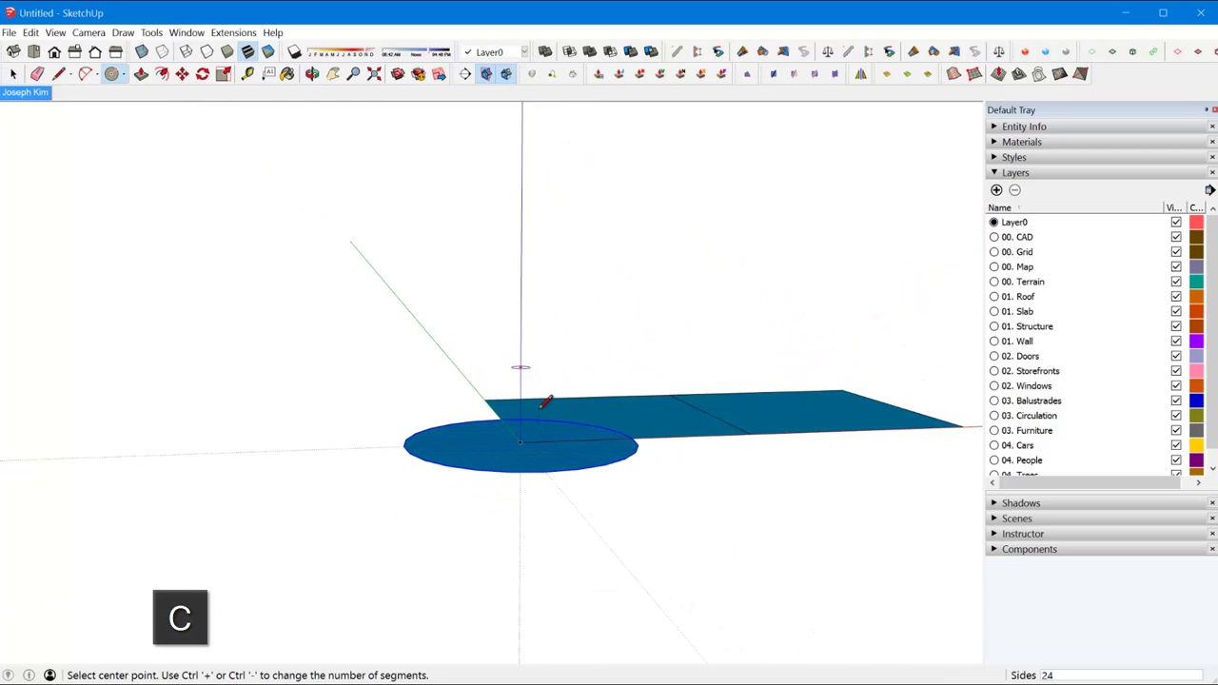
middle_click_drag(546, 403, 517, 307)
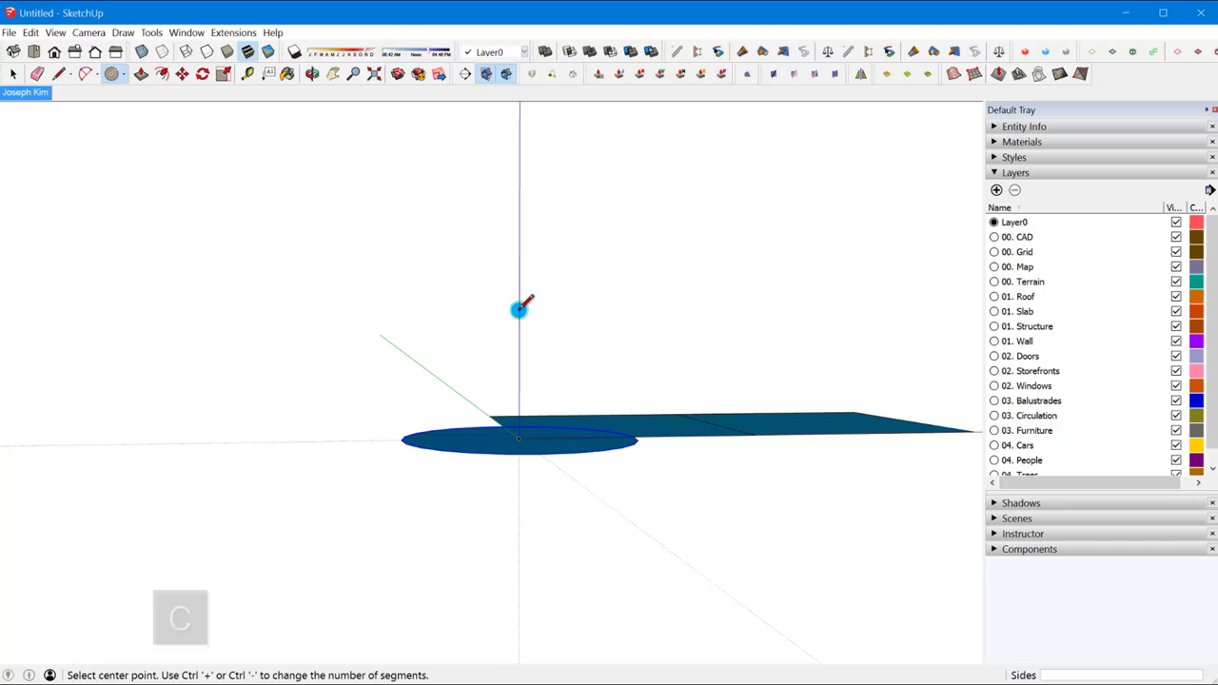
left_click(518, 308)
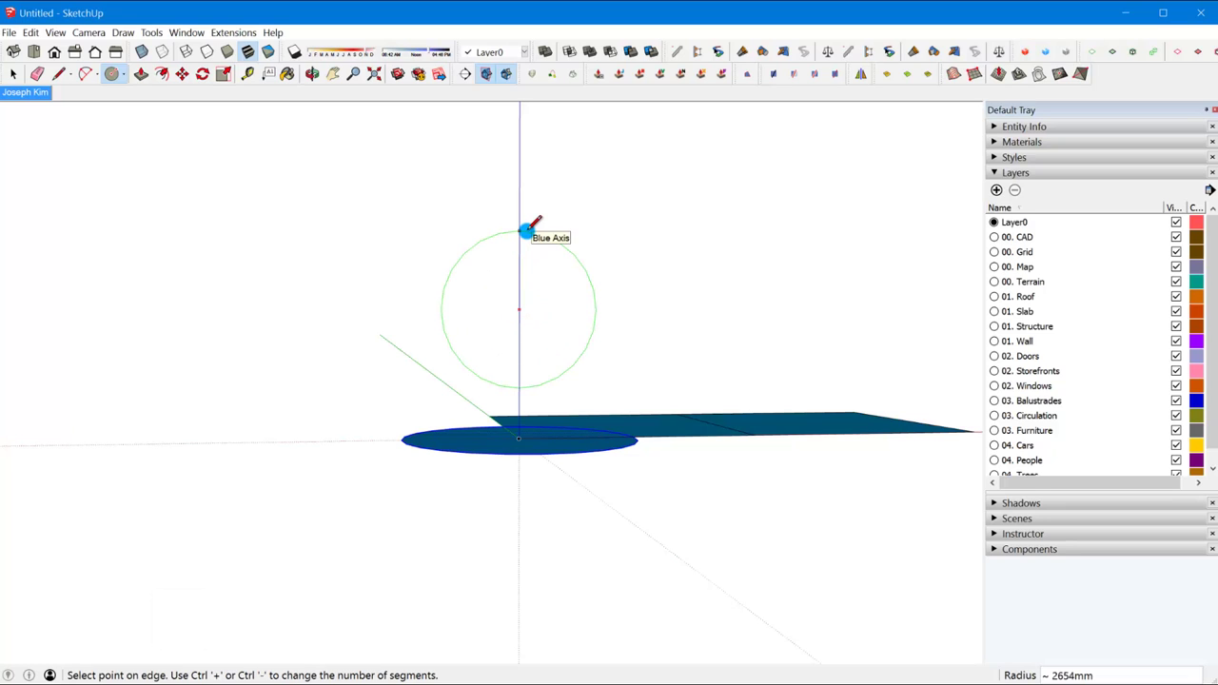
left_click(526, 230)
key("o")
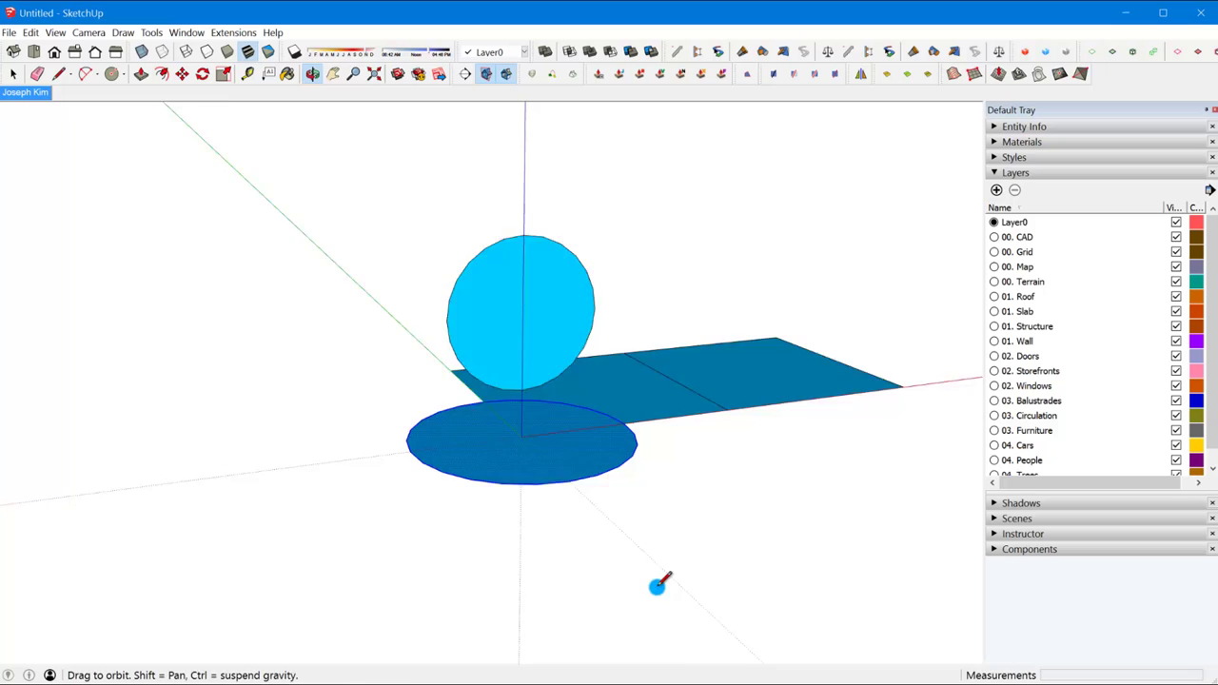
left_click_drag(656, 585, 612, 487)
key("space")
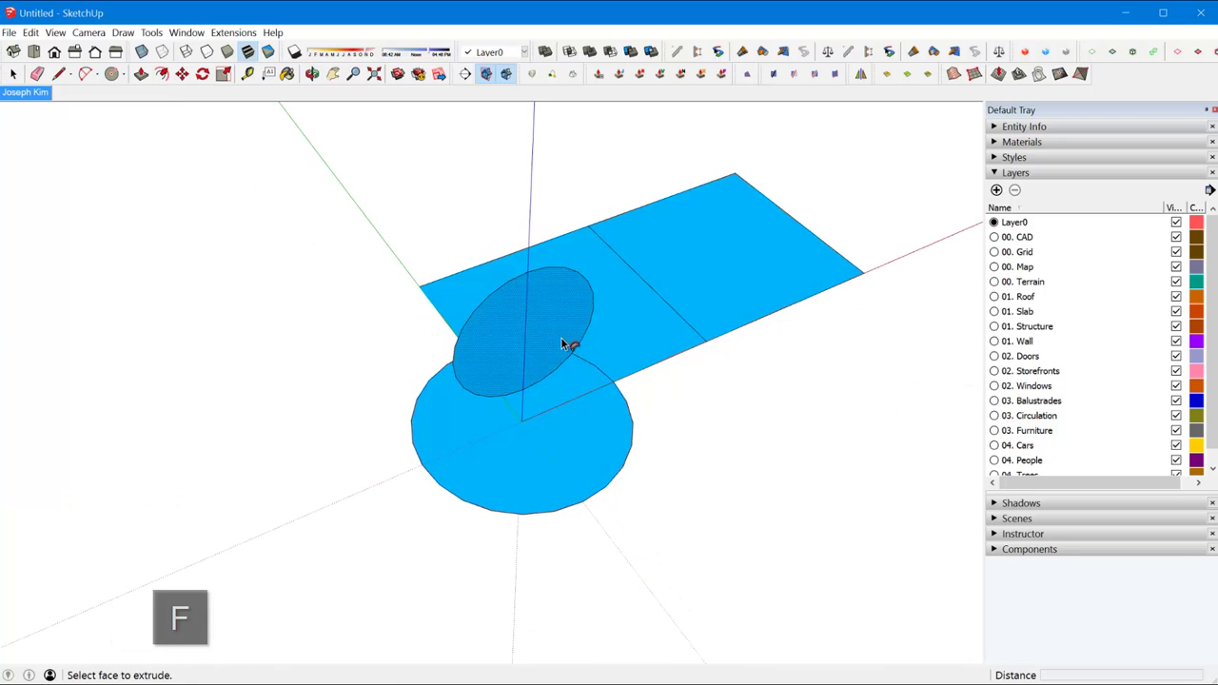
left_click(561, 337)
middle_click_drag(556, 379, 580, 435)
key("space")
- Delete the flat ground circle under the sphere and select the sphere
left_click(592, 451)
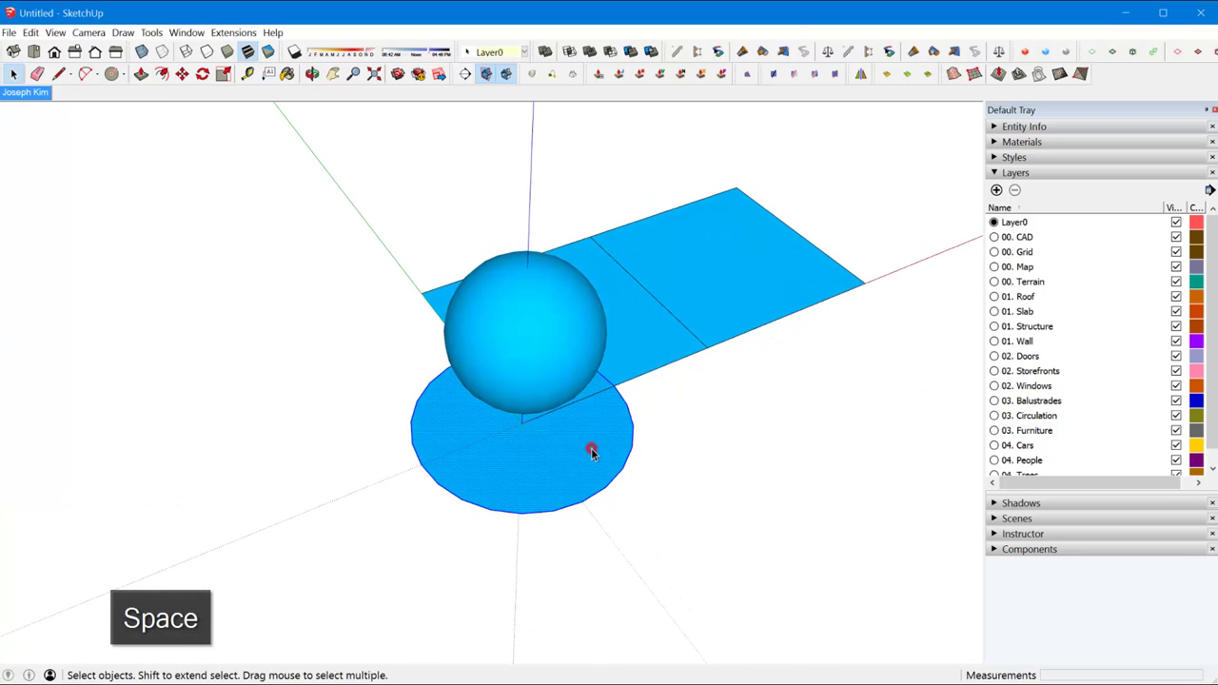
key("Delete")
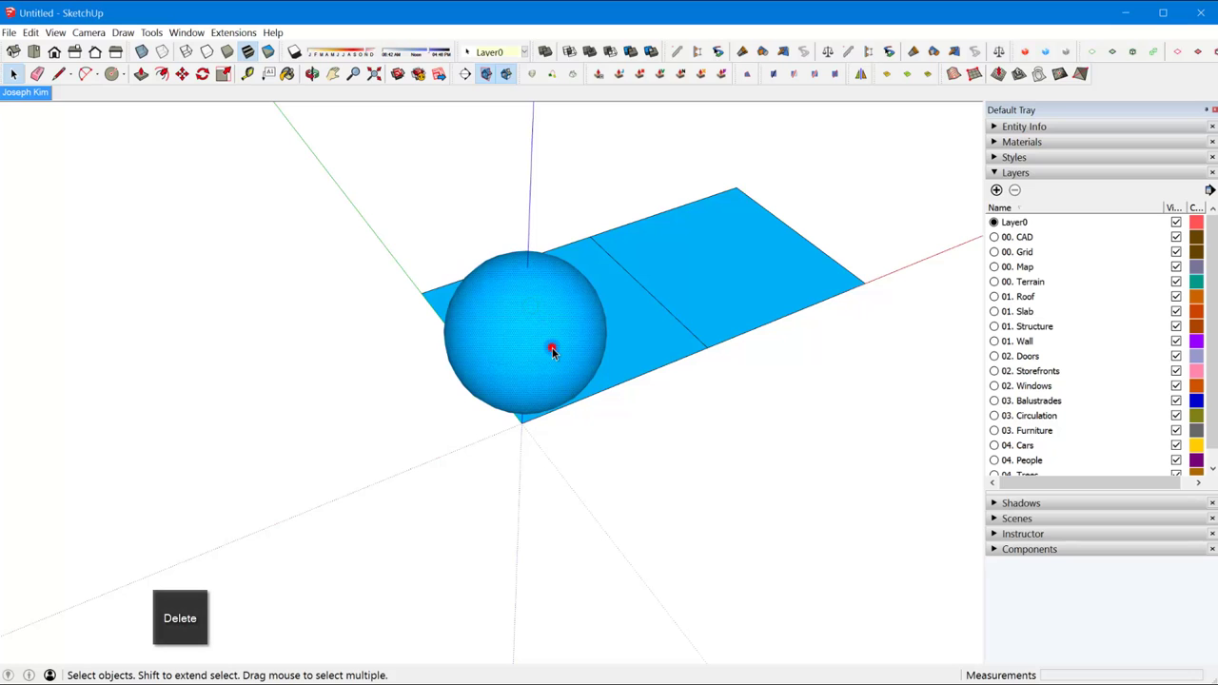
left_click(552, 348)
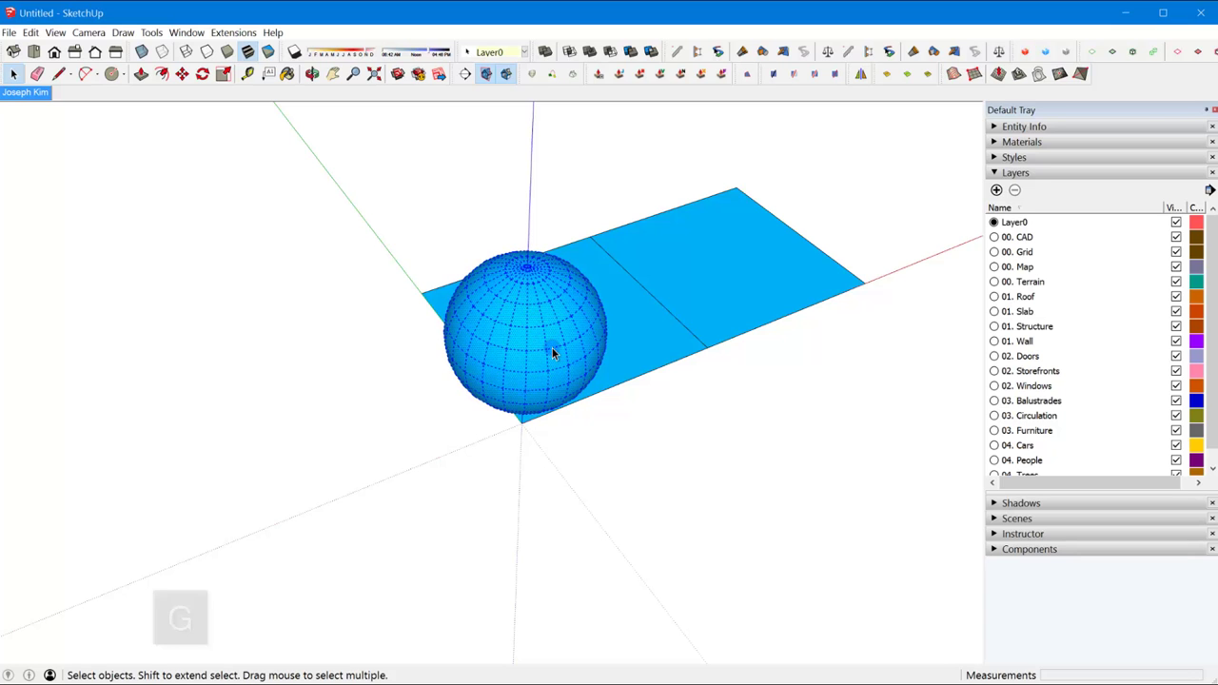
- Group the sphere and move it to the end of the two-square blue base
key("g")
middle_click_drag(542, 342, 620, 517)
key("m")
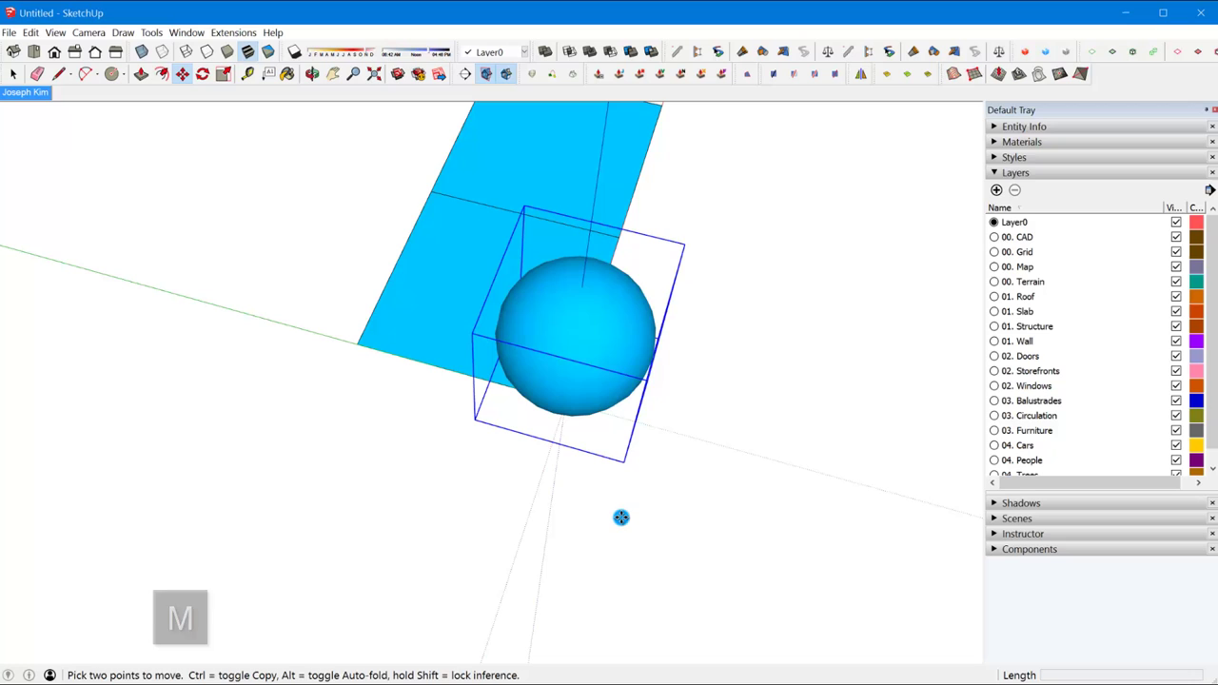
left_click(620, 515)
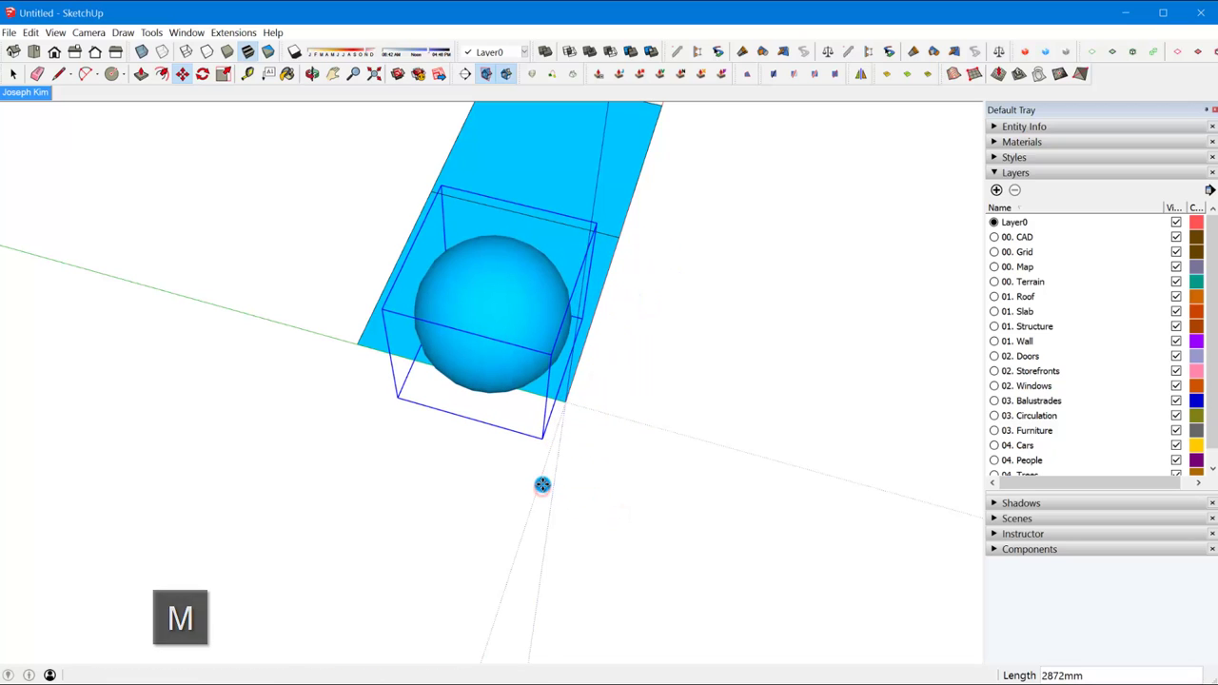
key("alt+h")
scroll(494, 277, "up", 3)
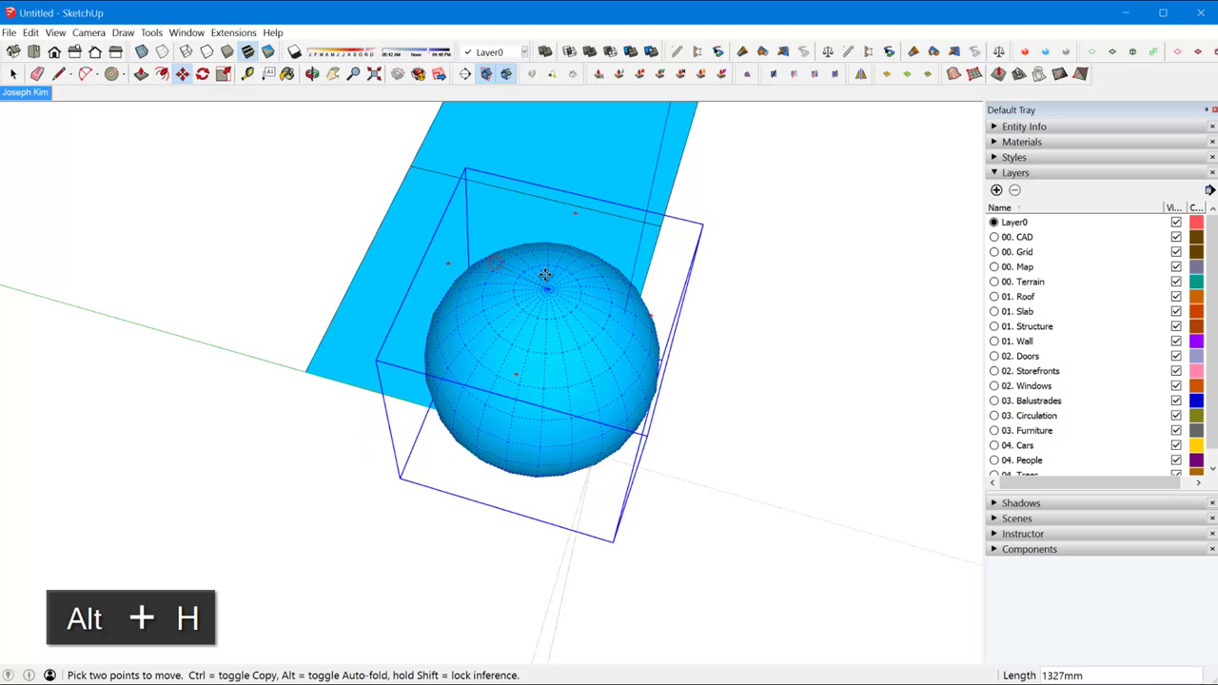
scroll(552, 271, "down", 3)
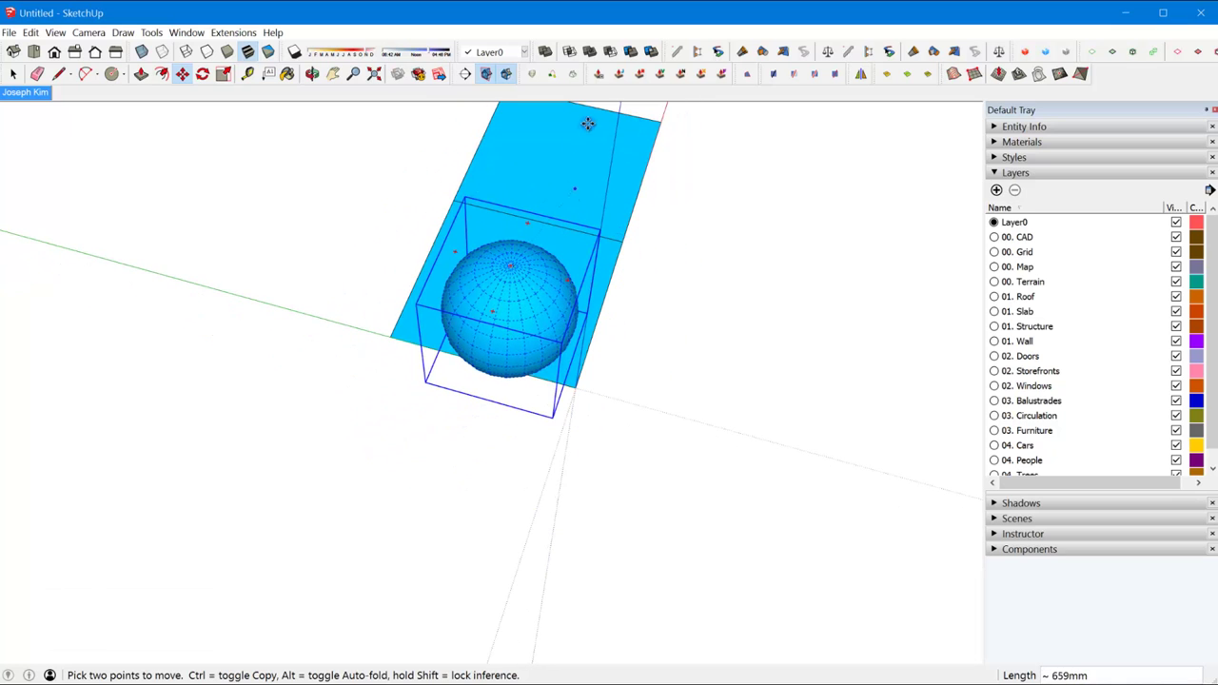
middle_click_drag(582, 185, 610, 226, "shift")
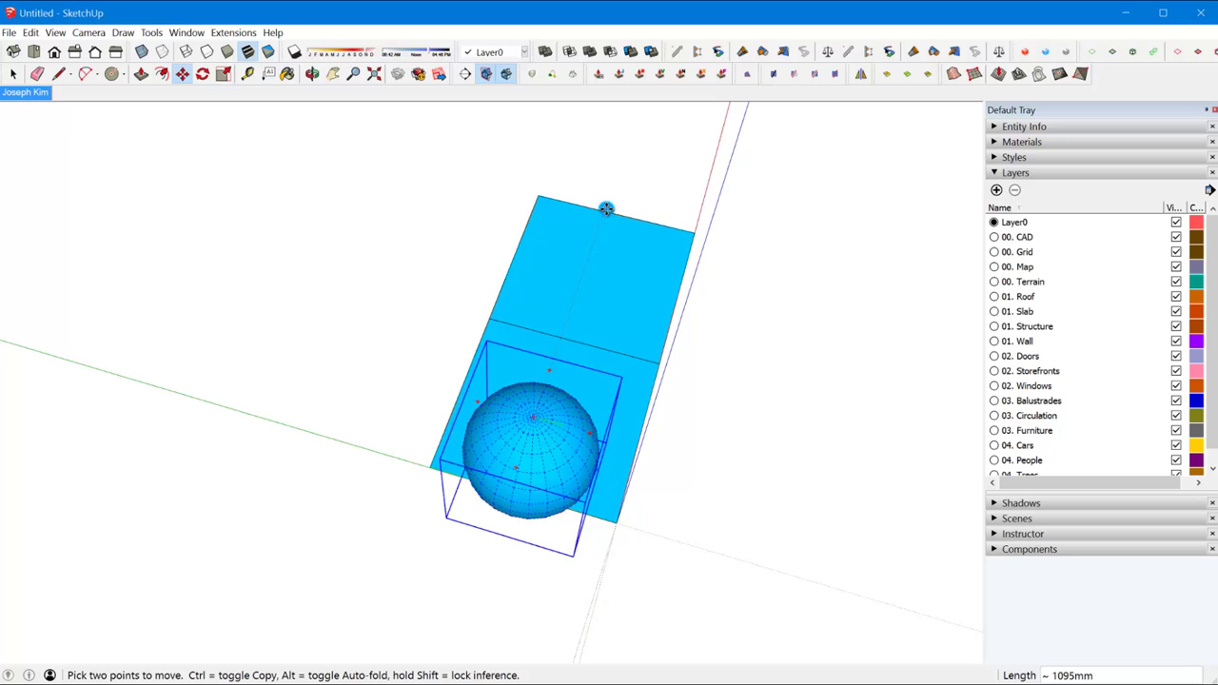
left_click(610, 211)
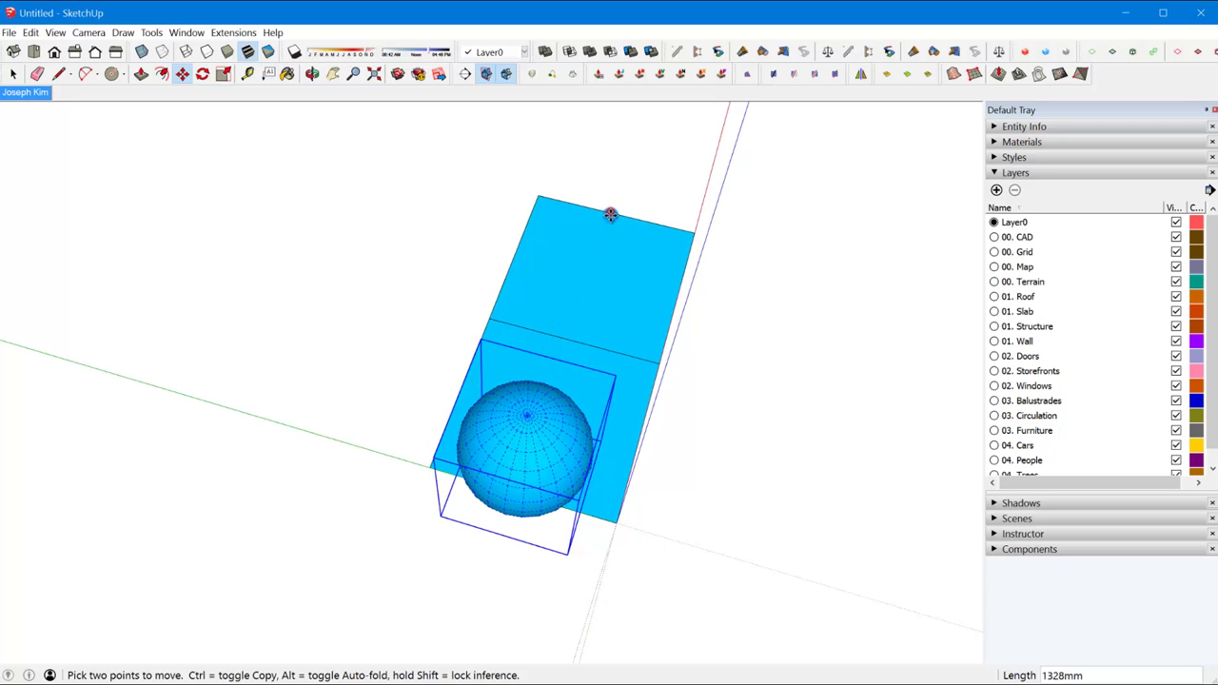
middle_click_drag(604, 308, 623, 406)
key("space")
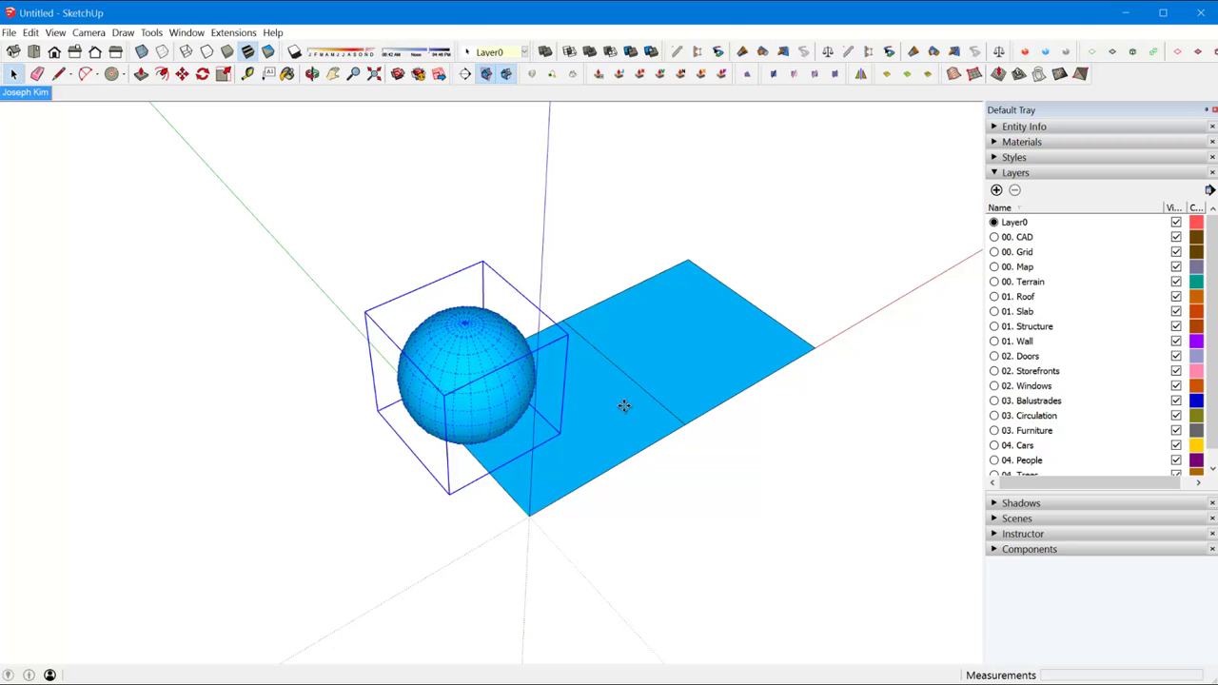
- Scale the sphere 3.67 times along the red axis into a long ellipsoid
key("space")
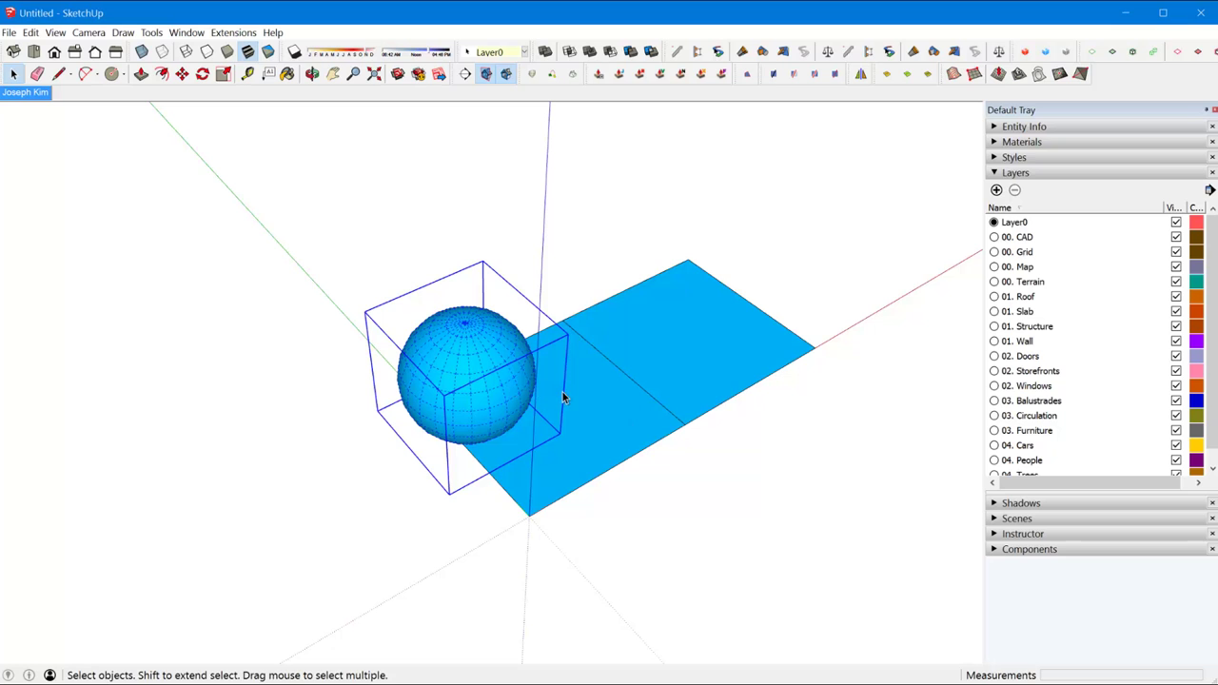
middle_click_drag(577, 400, 516, 333)
key("s")
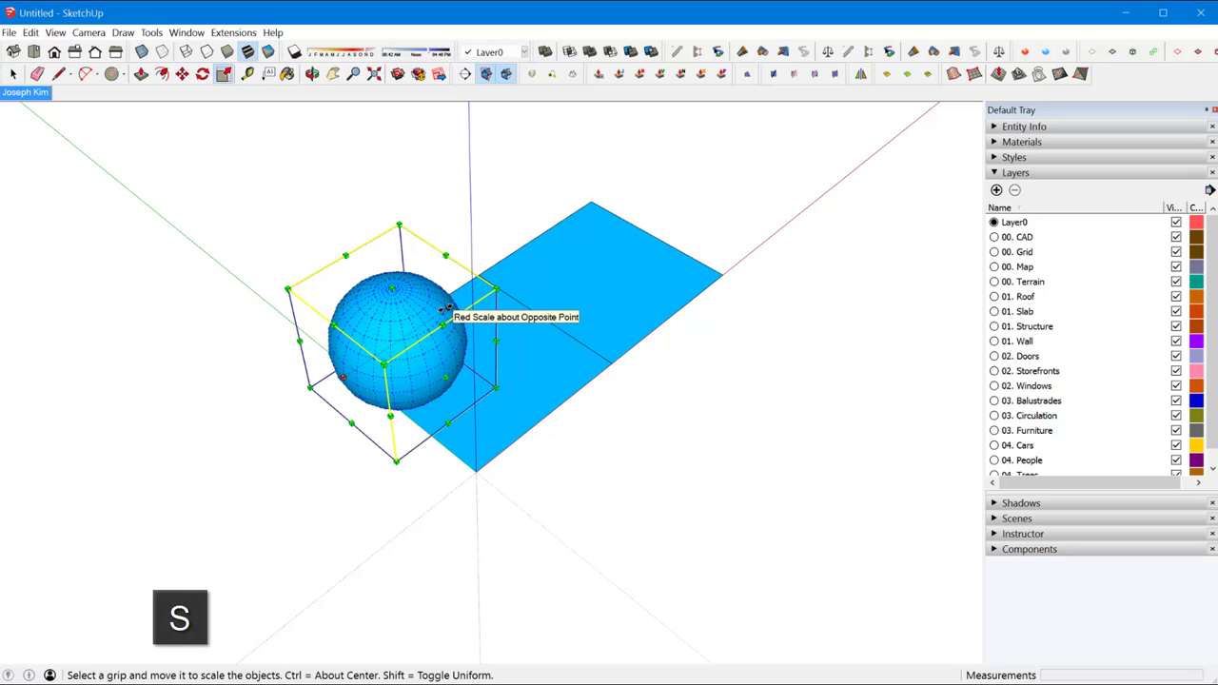
left_click_drag(443, 307, 729, 272)
middle_click_drag(729, 273, 666, 363)
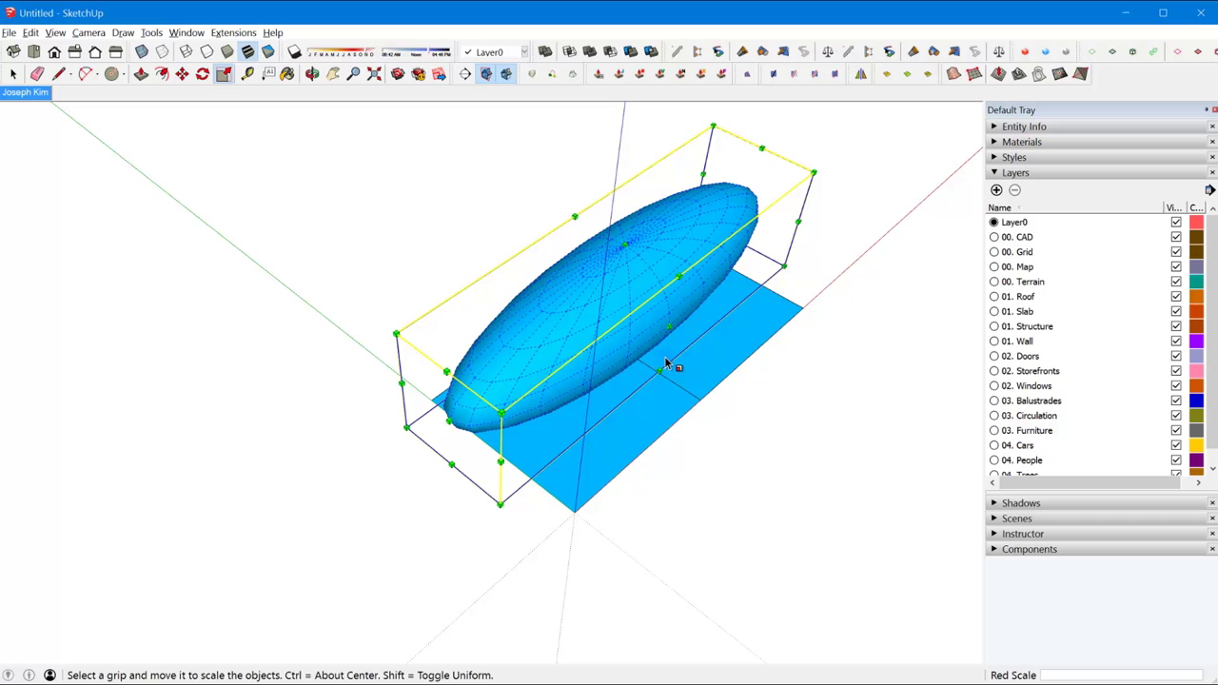
key("alt+h")
middle_click_drag(593, 348, 646, 270)
key("space")
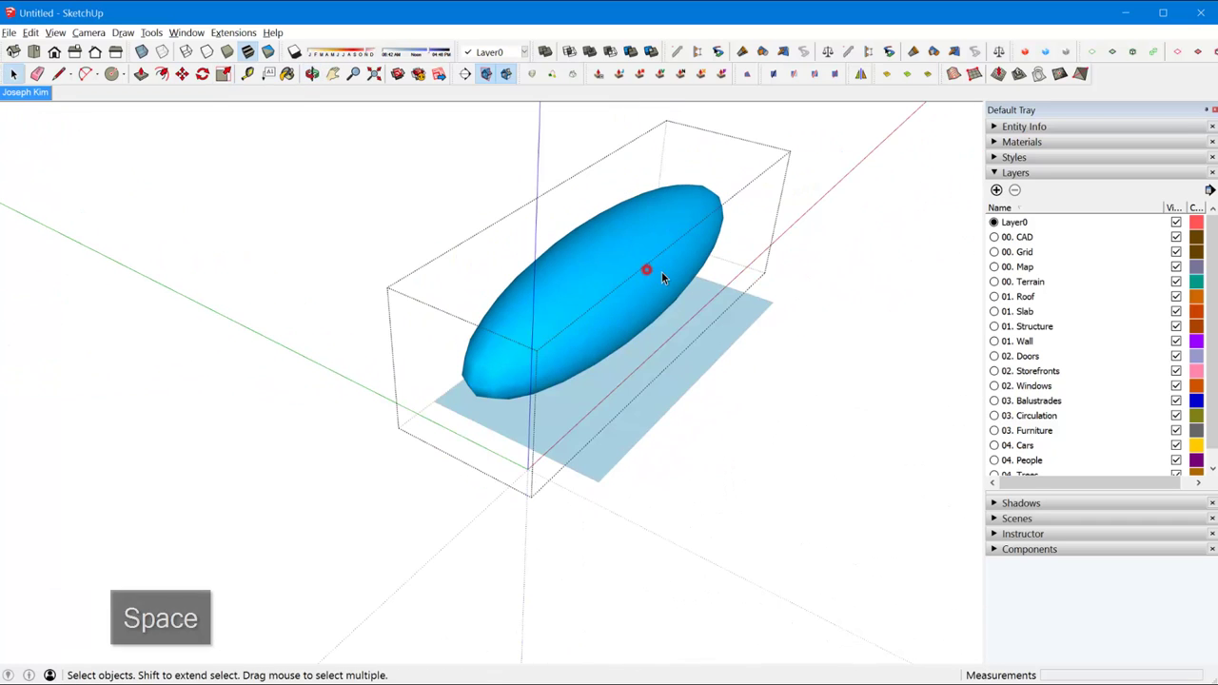
- Reverse the ellipsoid's faces so white shows outside, then reselect it
right_click(661, 271)
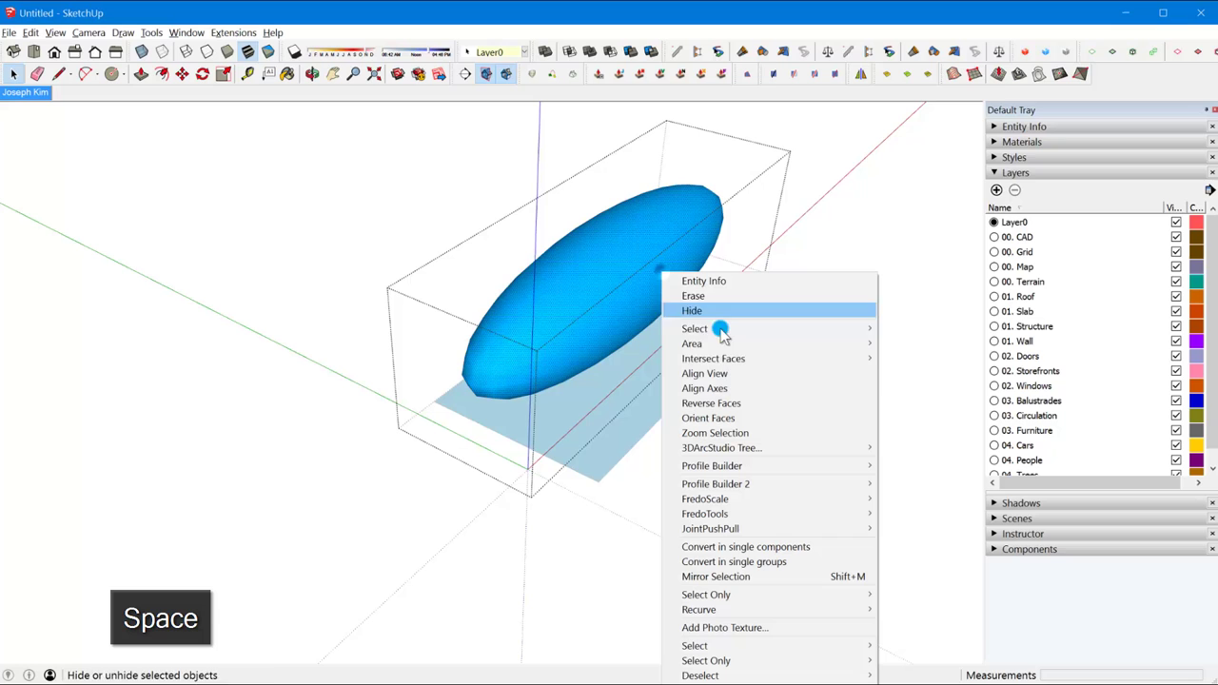
left_click(757, 402)
middle_click_drag(612, 294, 524, 532)
key("Escape")
left_click(625, 334)
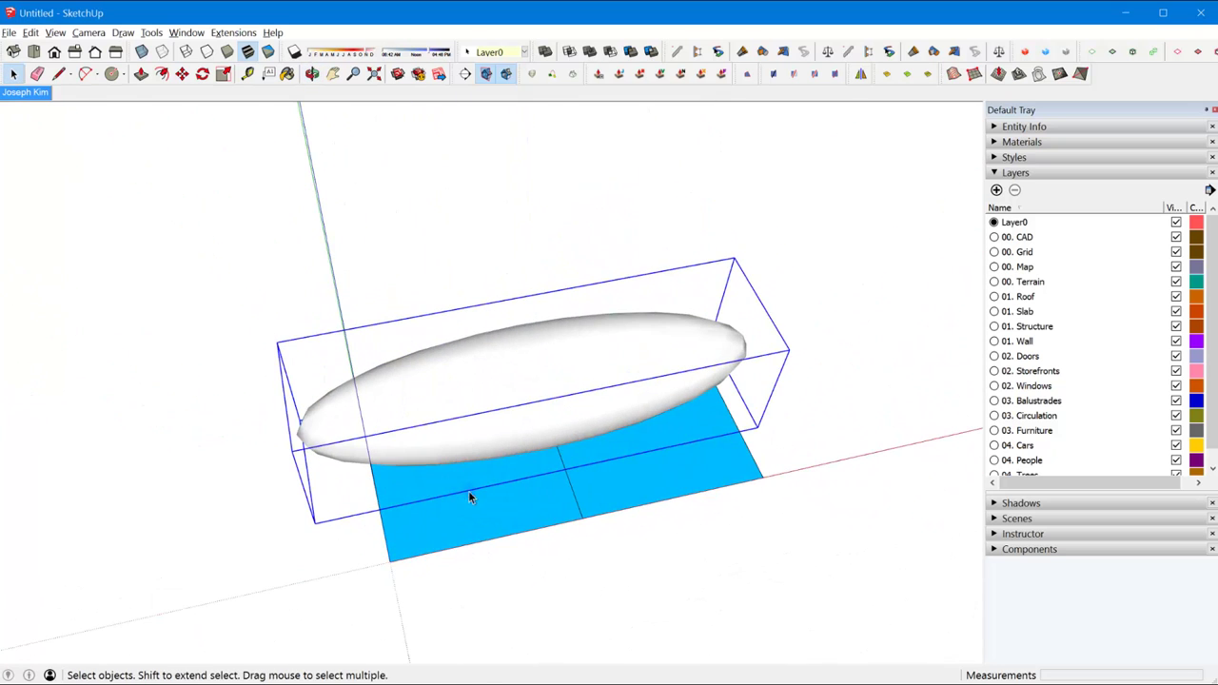
- Scale the ellipsoid to 2.00 along green and about 1.21 along blue
key("s")
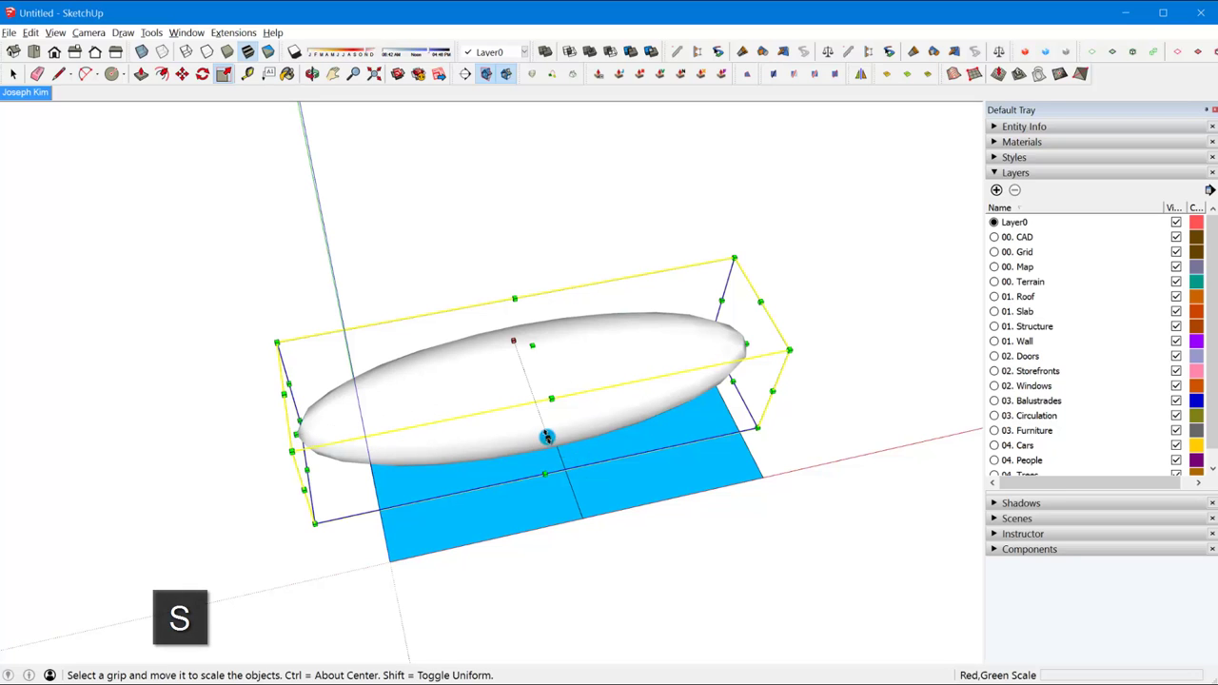
left_click_drag(547, 436, 394, 558)
middle_click_drag(729, 326, 667, 314)
key("s")
middle_click_drag(577, 334, 545, 290)
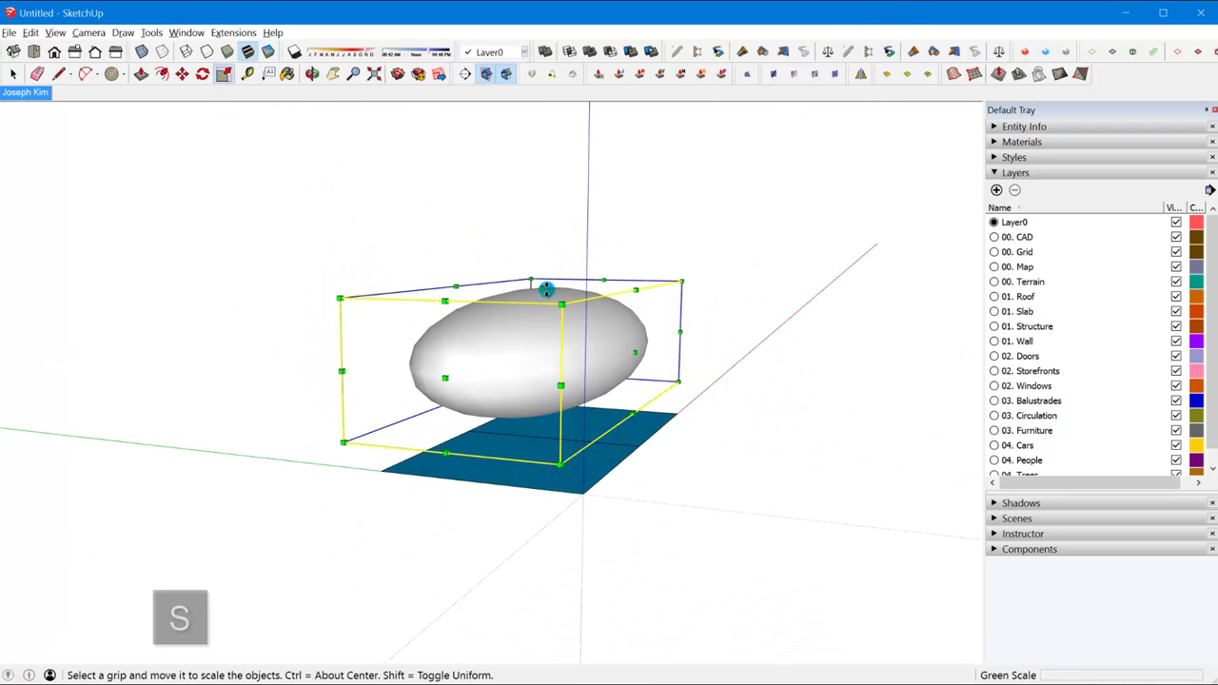
left_click_drag(544, 288, 547, 267)
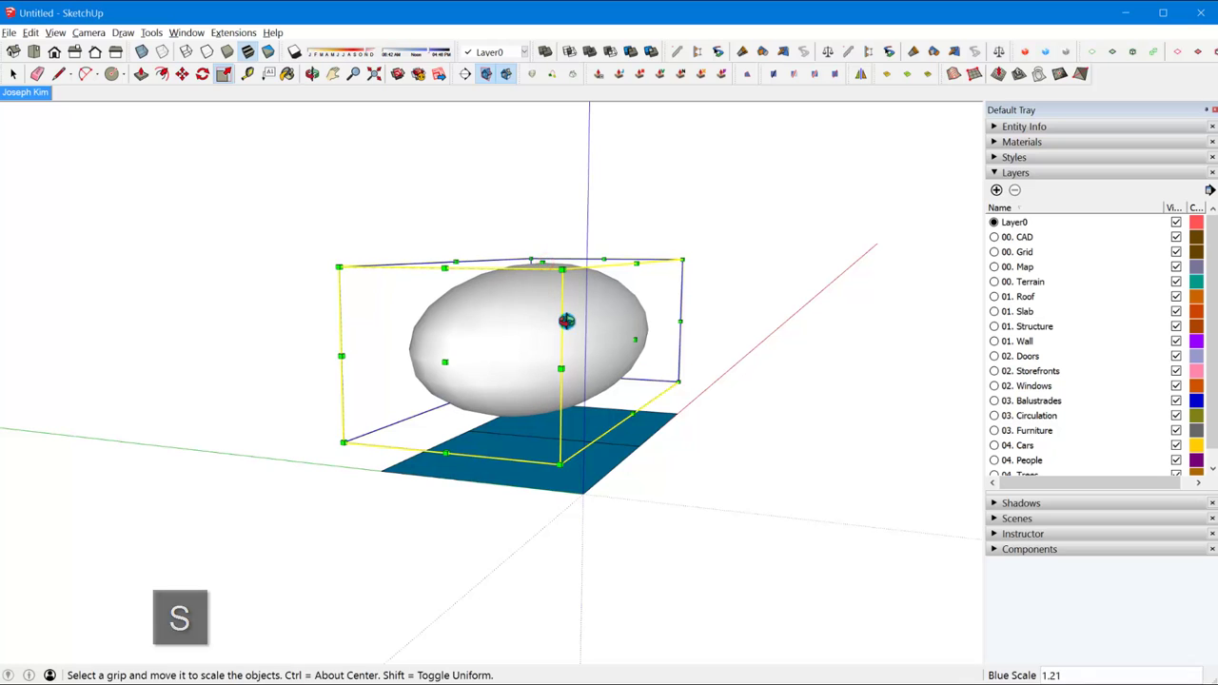
- Move the ellipsoid 6 m vertically so the blue base slices through it
key("m")
left_click_drag(598, 316, 592, 398)
scroll(597, 411, "up", 3)
key("Up")
scroll(599, 400, "down", 3)
key("Up")
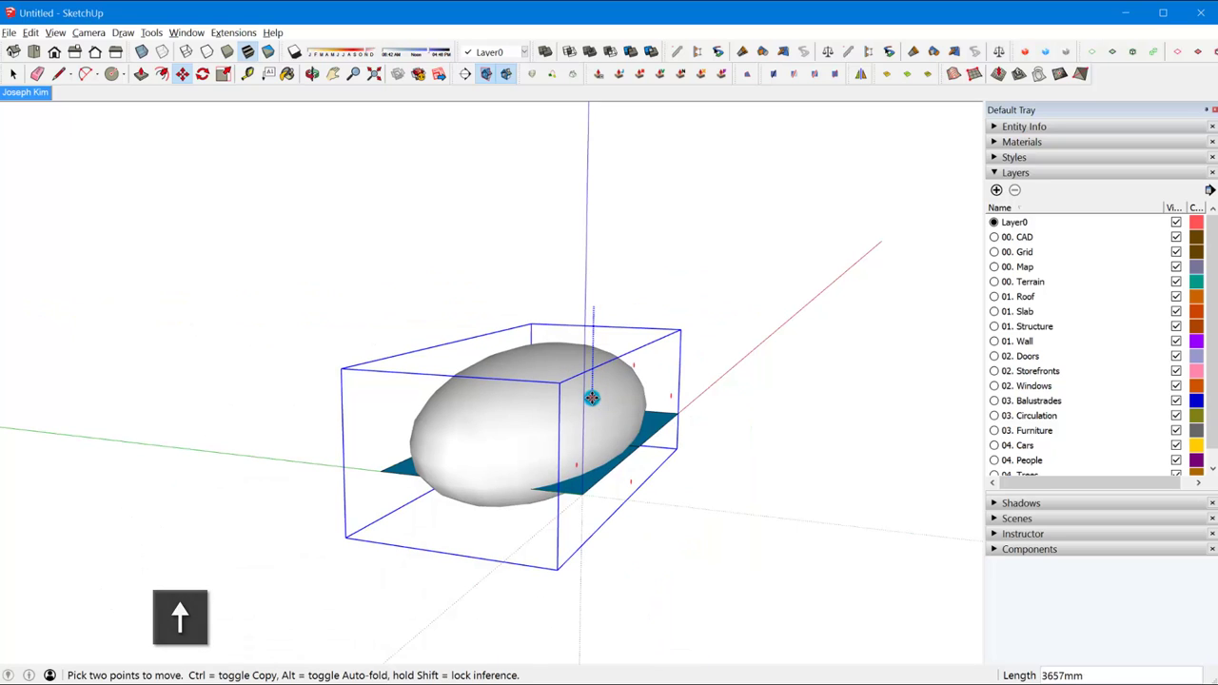
type("5")
key("Return")
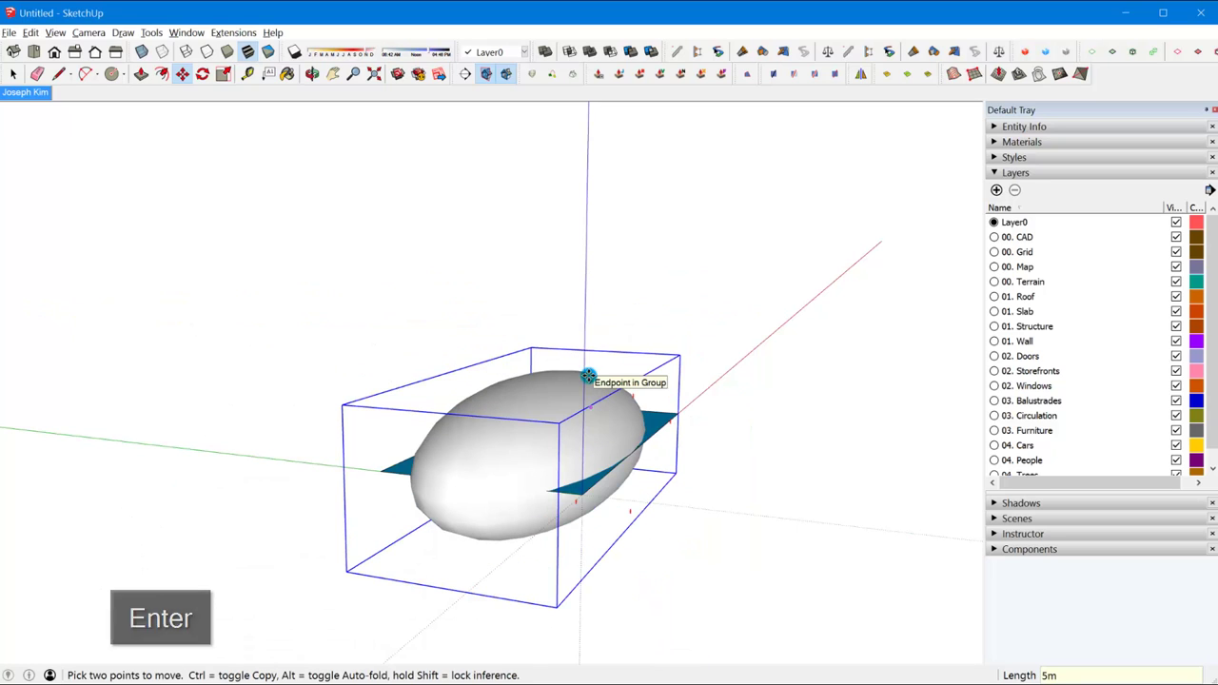
type("6")
key("Return")
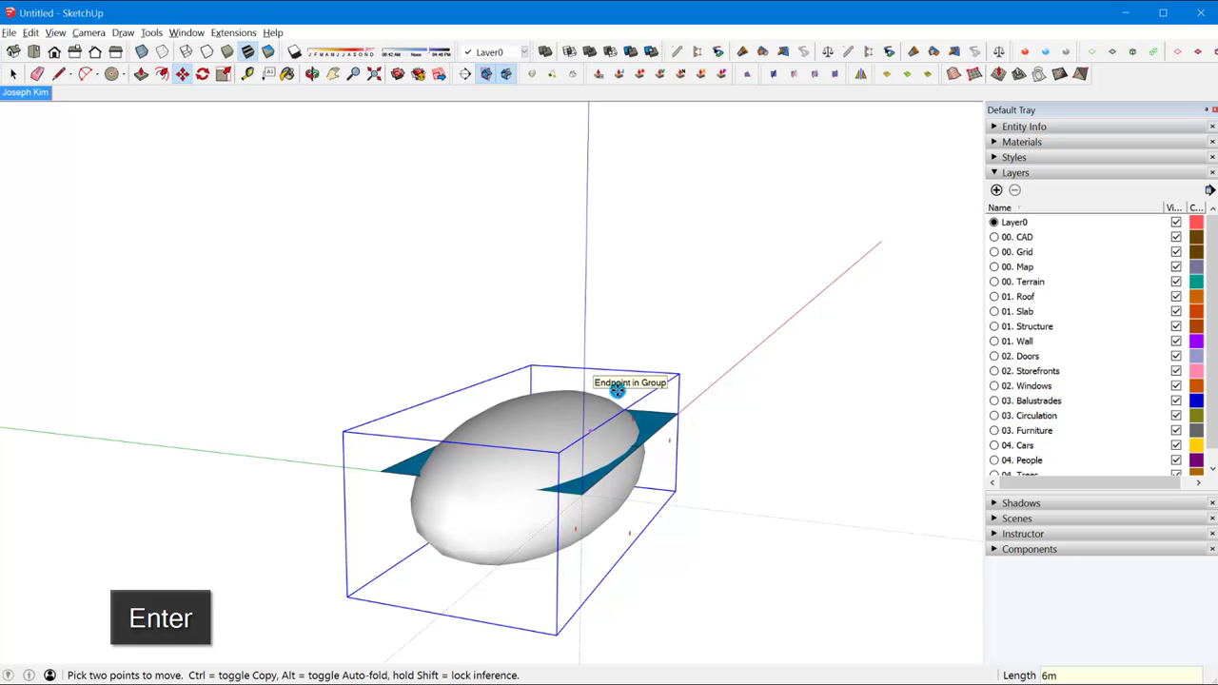
- Copy the ellipsoid with Ctrl+C and use Edit > Paste in Place for an exact duplicate
middle_click_drag(552, 460, 391, 540)
middle_click_drag(386, 477, 568, 546)
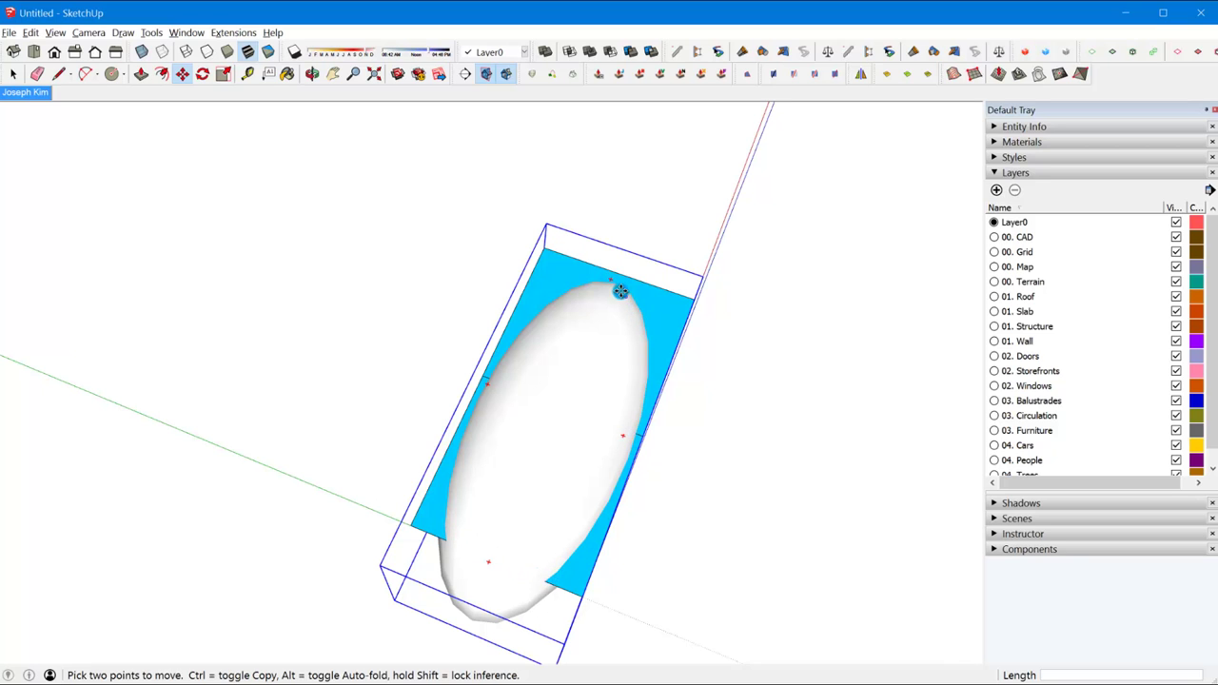
middle_click_drag(596, 441, 646, 463)
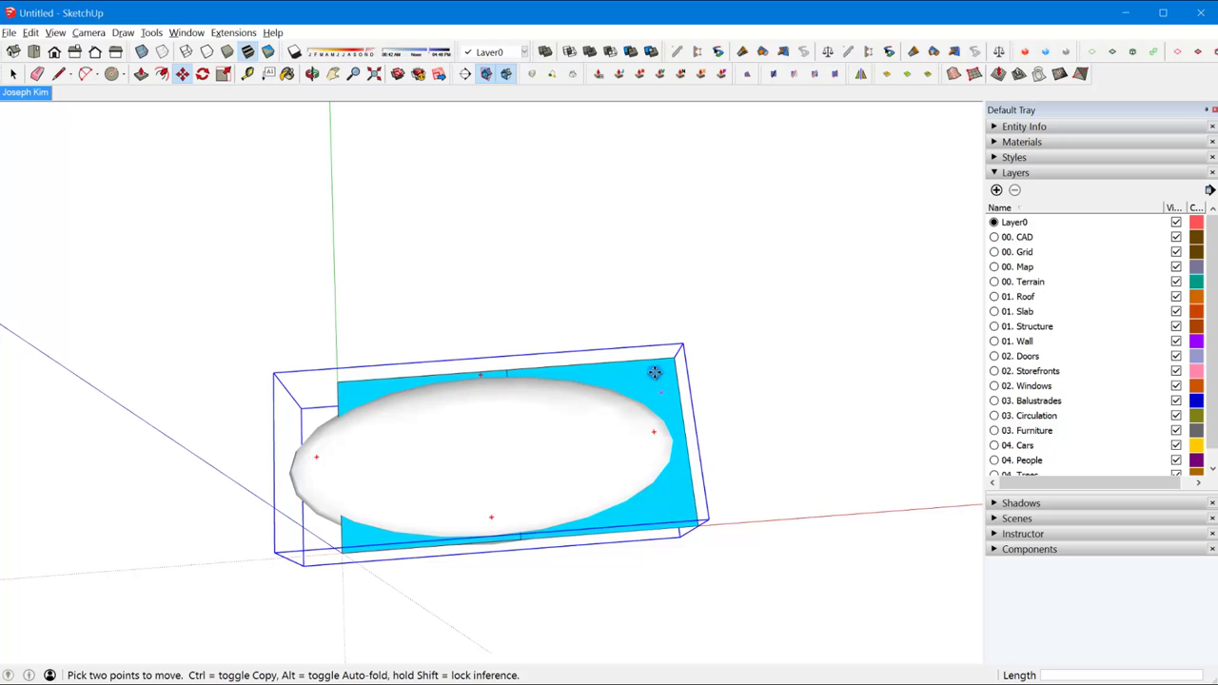
middle_click_drag(508, 468, 612, 431)
mouse_move(601, 371)
middle_mouse_down()
mouse_move(756, 201)
mouse_move(714, 307)
mouse_move(704, 288)
mouse_move(600, 378)
middle_mouse_up()
key("space")
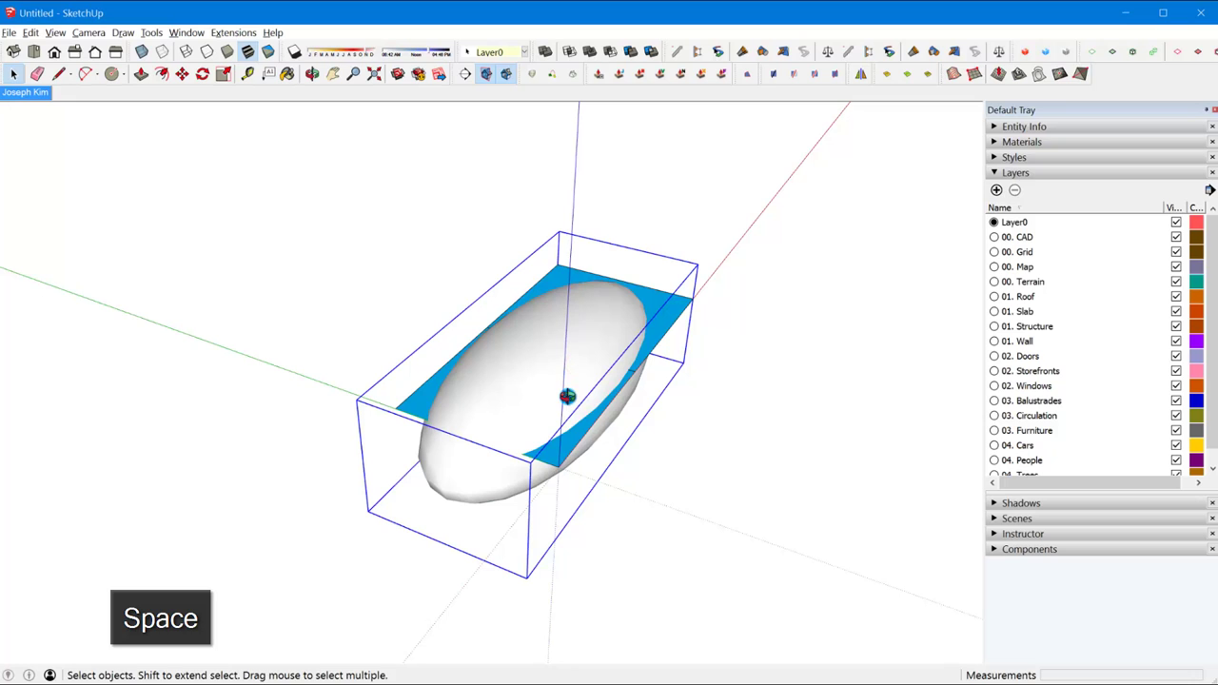
middle_click_drag(541, 402, 575, 401)
key("m")
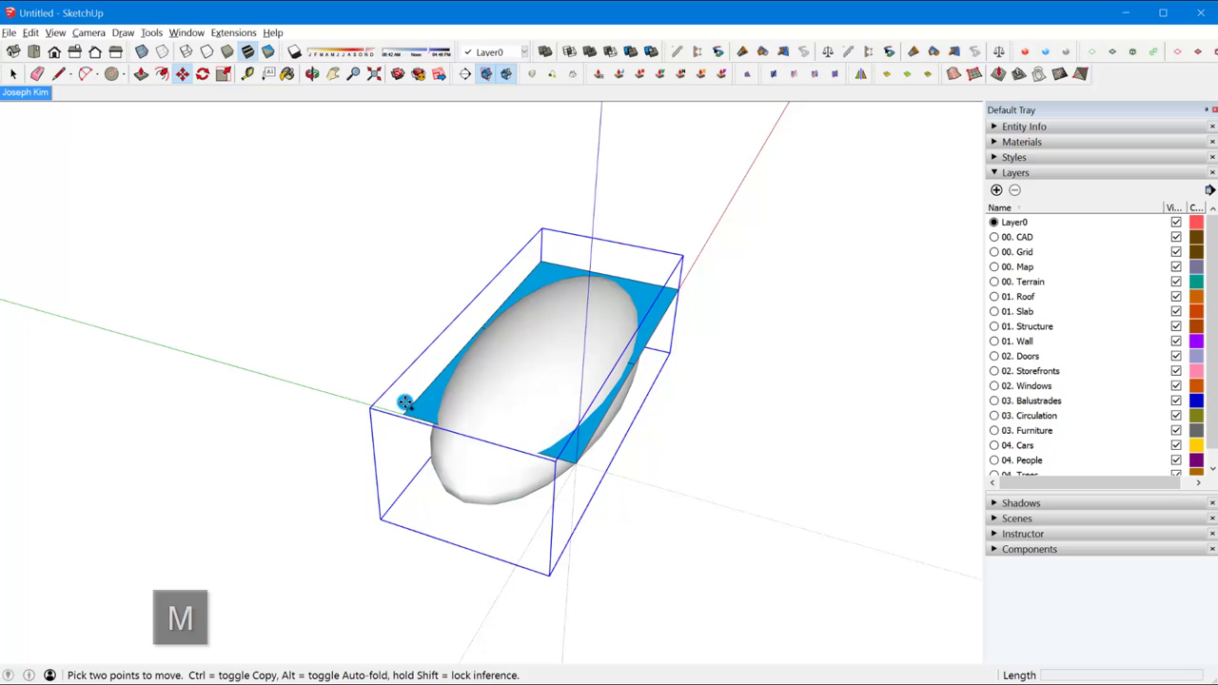
key("ctrl+c")
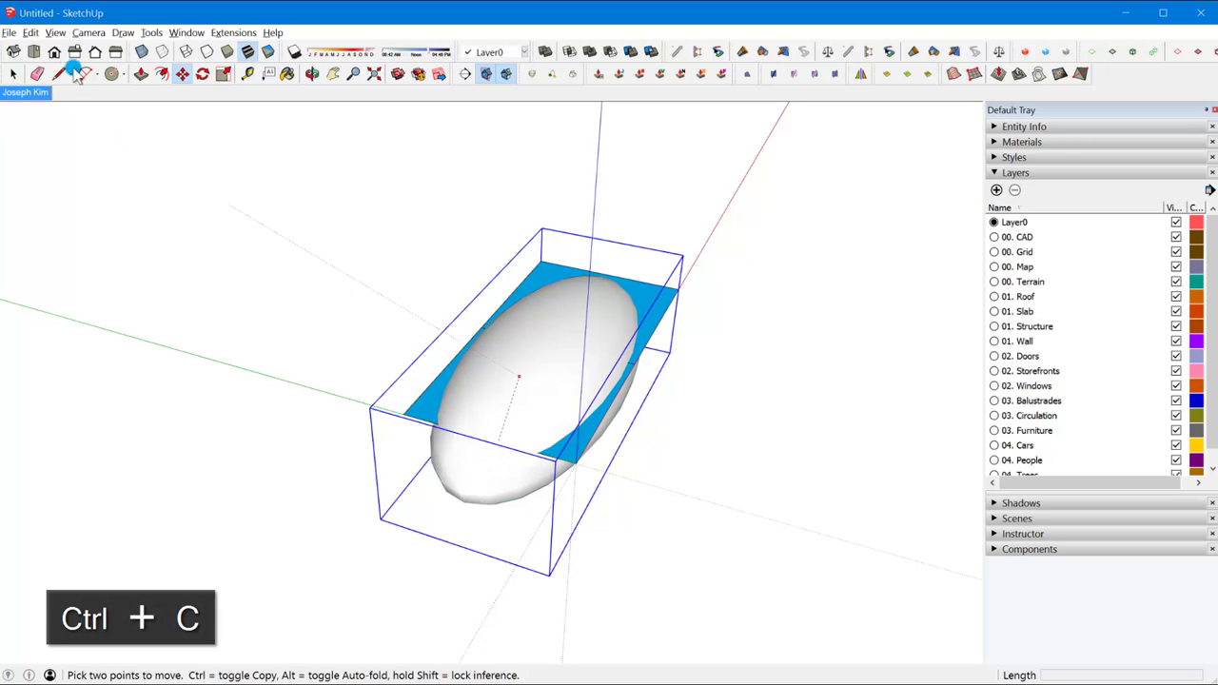
left_click(33, 32)
left_click(60, 126)
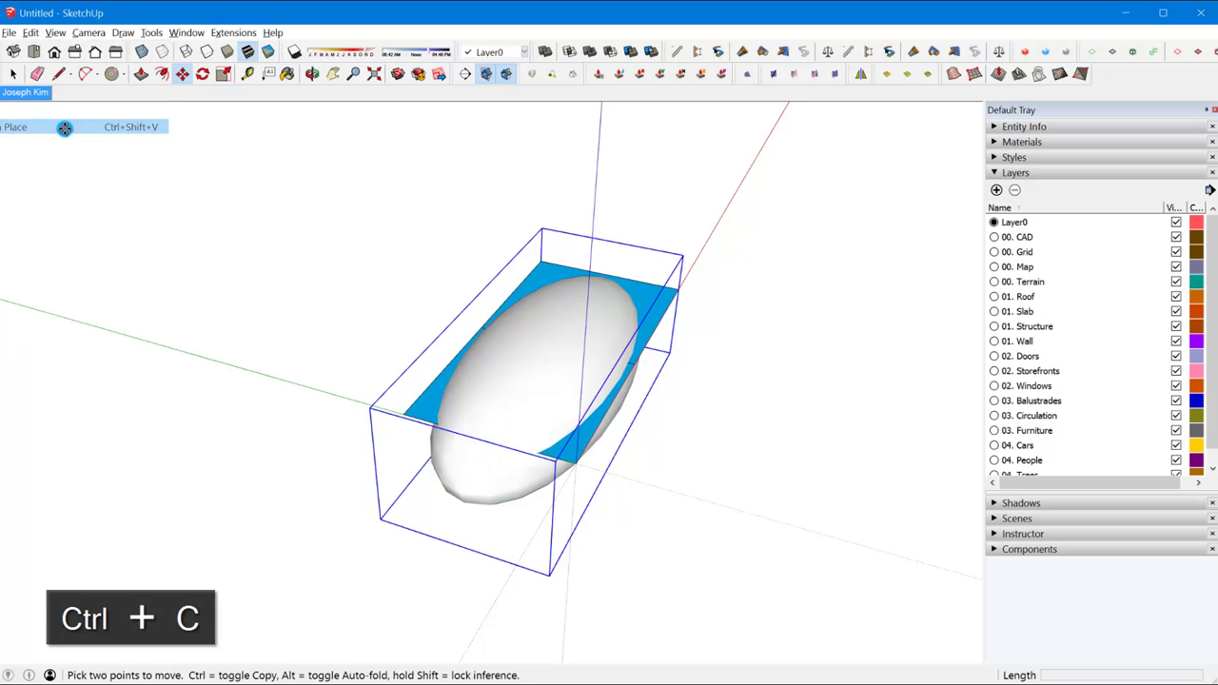
- Scale the pasted copy to 0.77 along the green axis
middle_click_drag(536, 399, 533, 364)
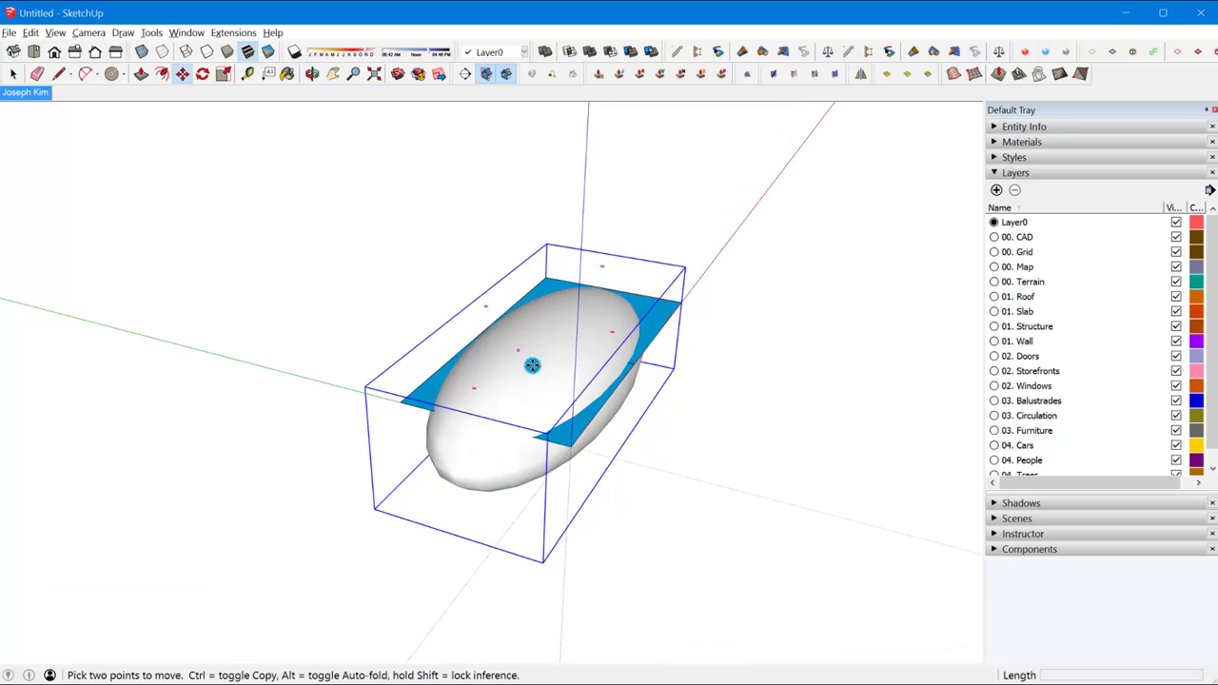
left_click(533, 366)
key("space")
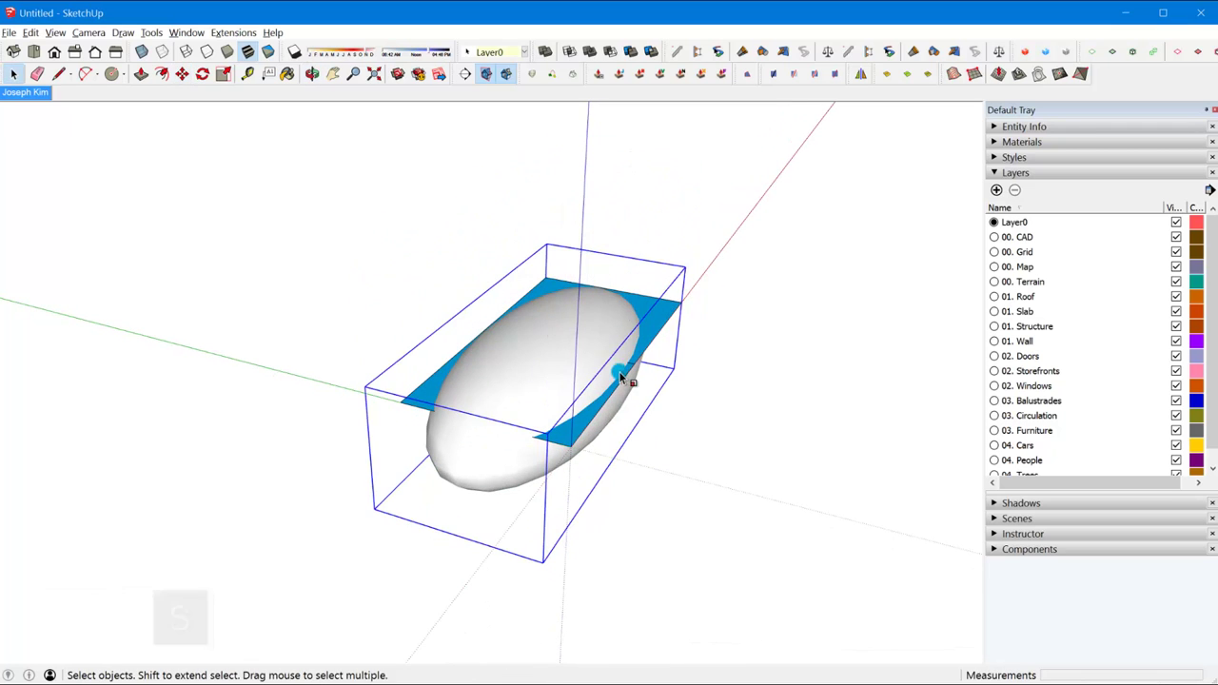
key("s")
left_click(626, 391)
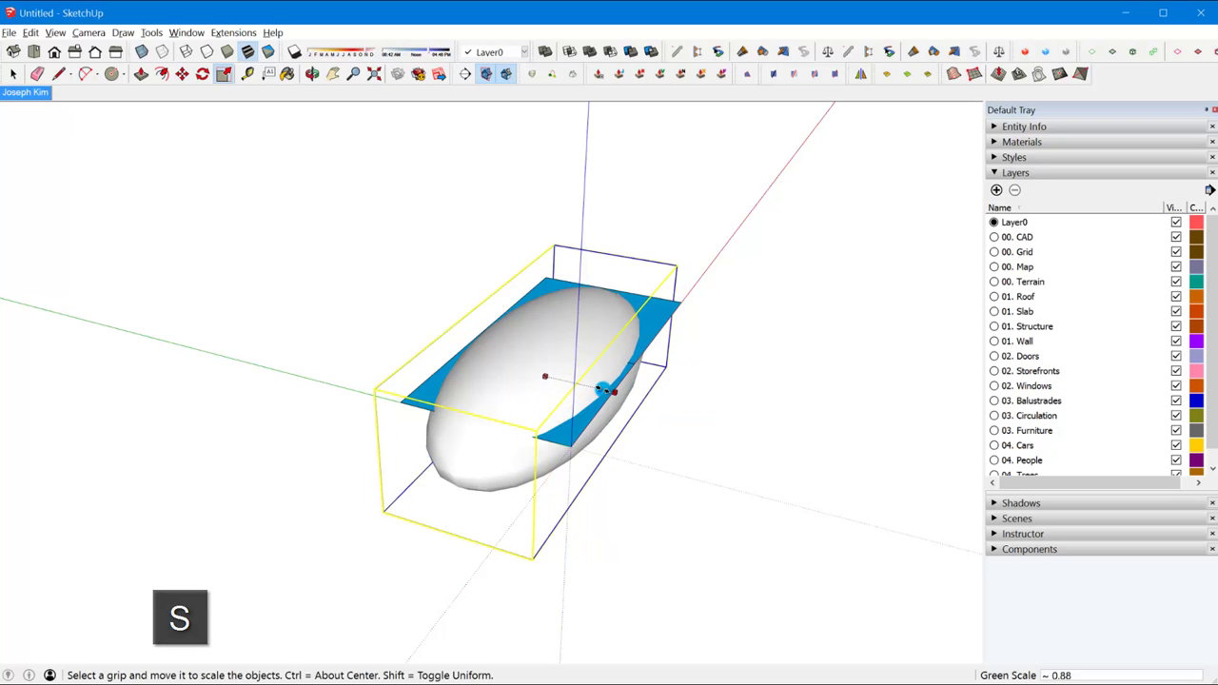
left_click(610, 391)
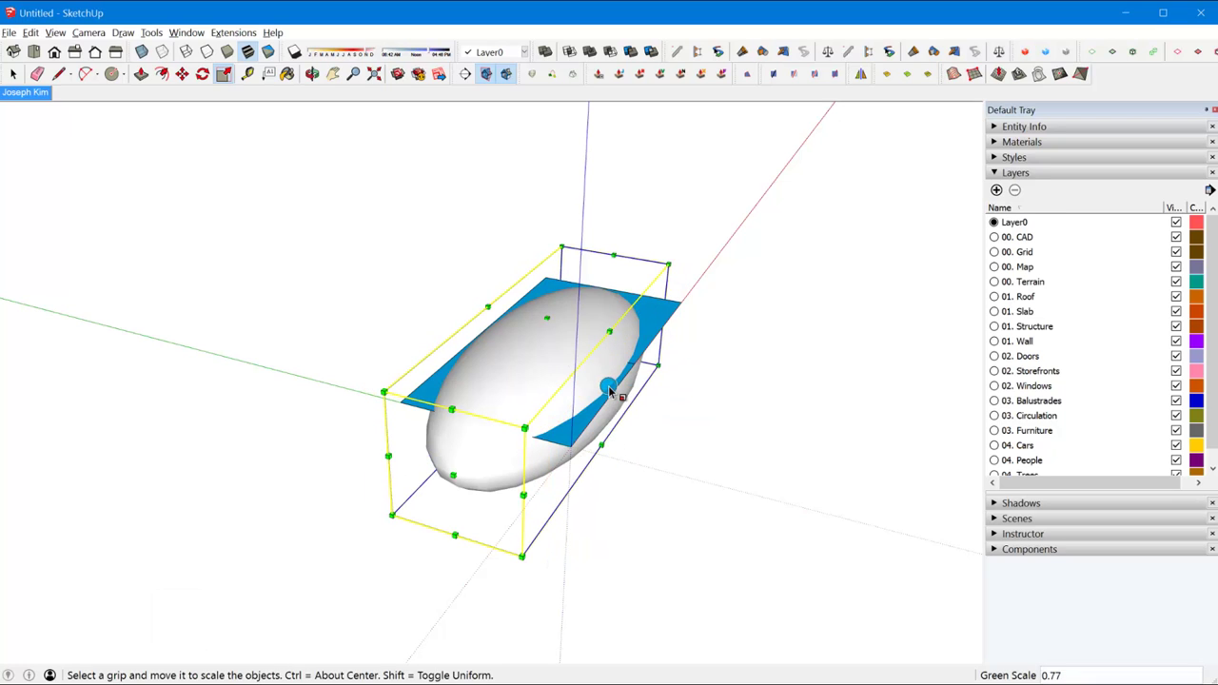
- Turn on X-ray and shrink the copy about 0.95 along red so it nests inside
key("alt+x")
middle_click_drag(564, 389, 555, 465)
key("s")
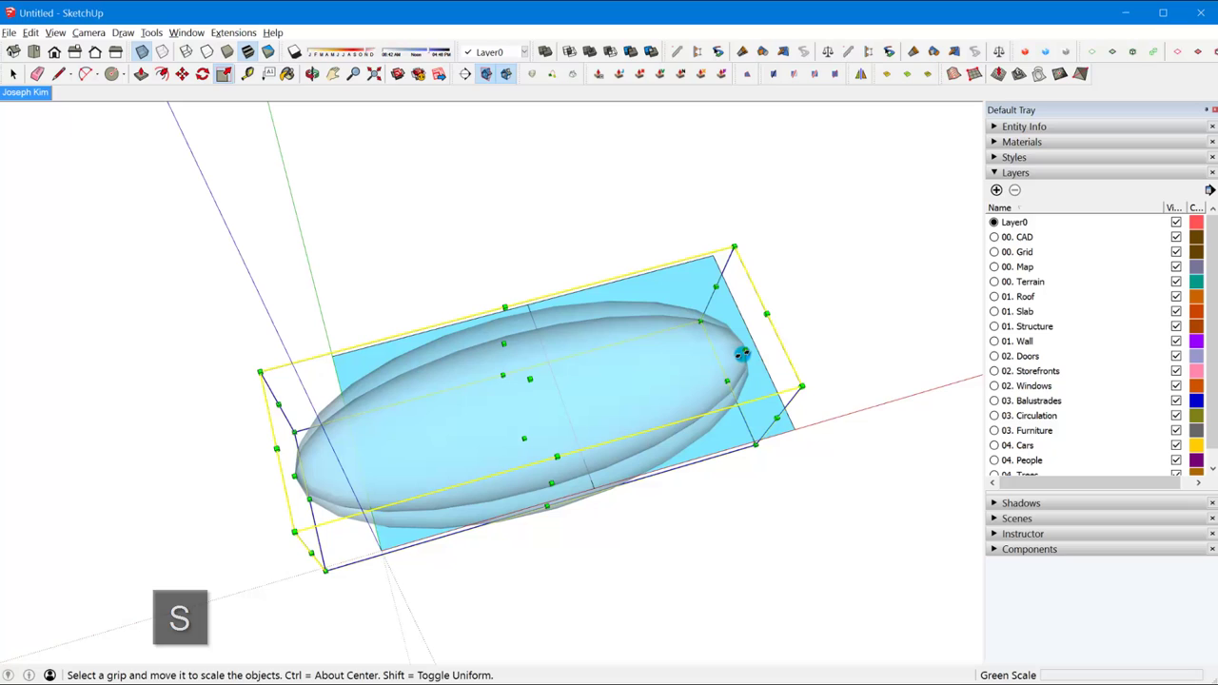
left_click_drag(742, 353, 734, 354)
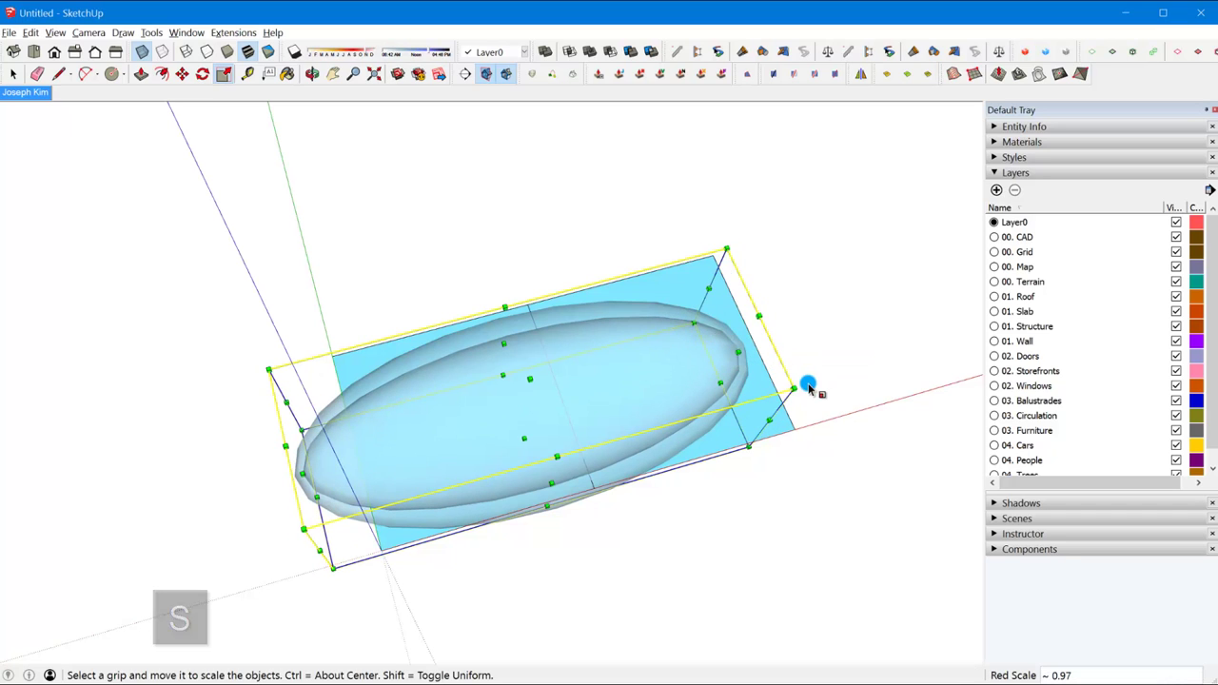
left_click_drag(506, 345, 501, 330)
middle_click_drag(403, 408, 427, 384)
scroll(427, 380, "up", 3)
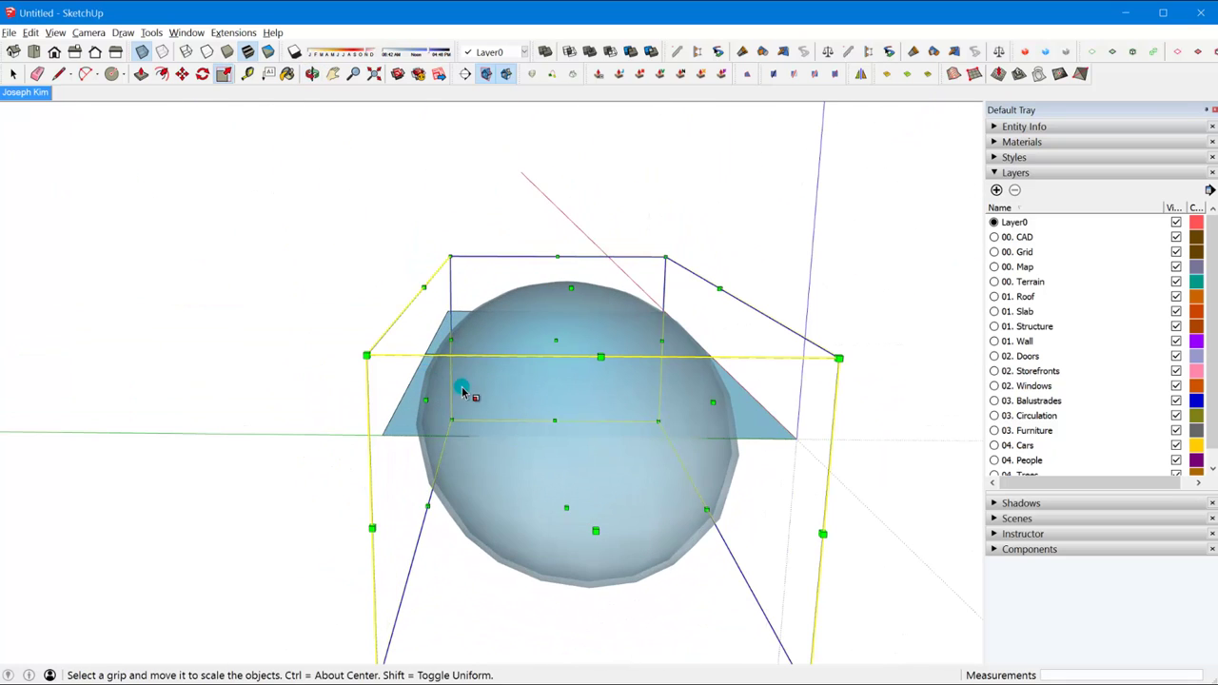
mouse_move(597, 430)
middle_mouse_down()
mouse_move(574, 212)
mouse_move(594, 430)
middle_mouse_up()
left_click_drag(594, 429, 754, 480)
key("s")
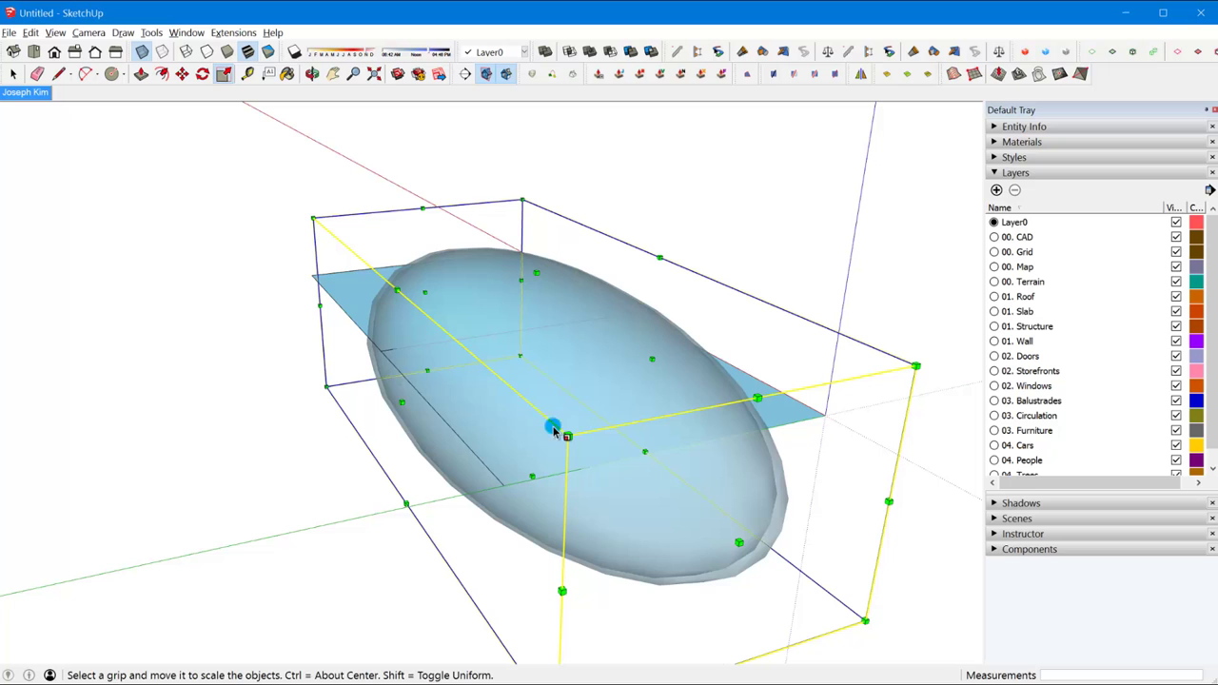
middle_click_drag(648, 441, 705, 476)
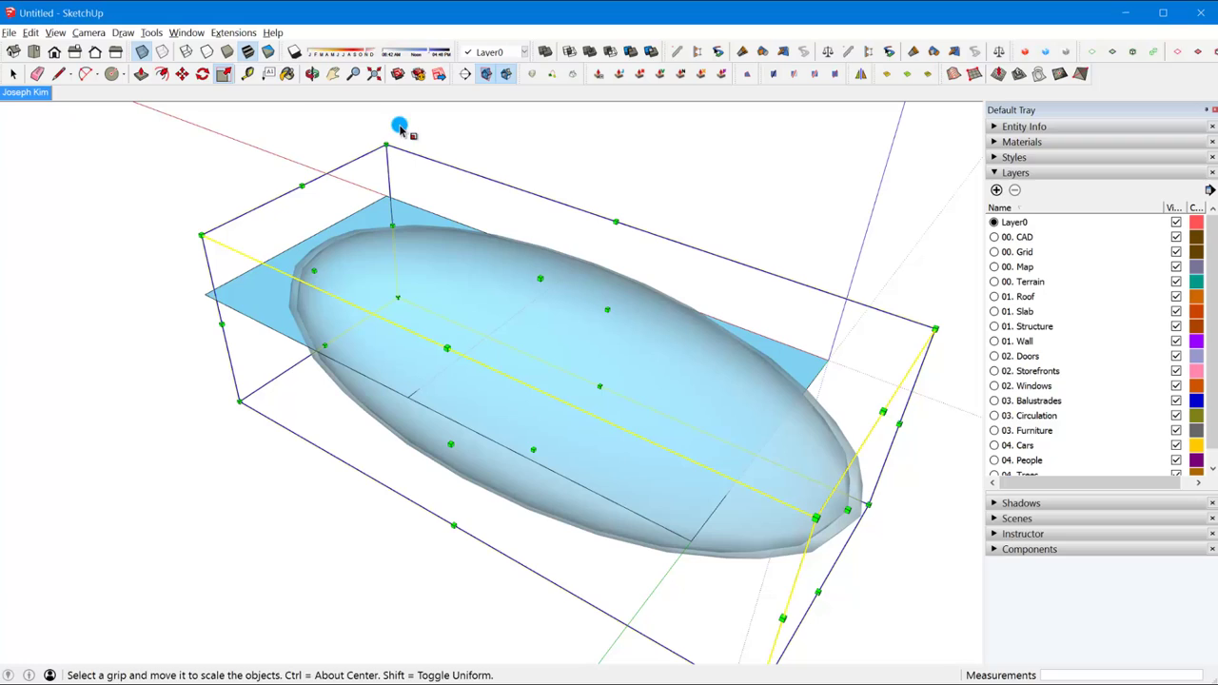
- Open a preview of a slats architecture reference image
mouse_move(80, 107)
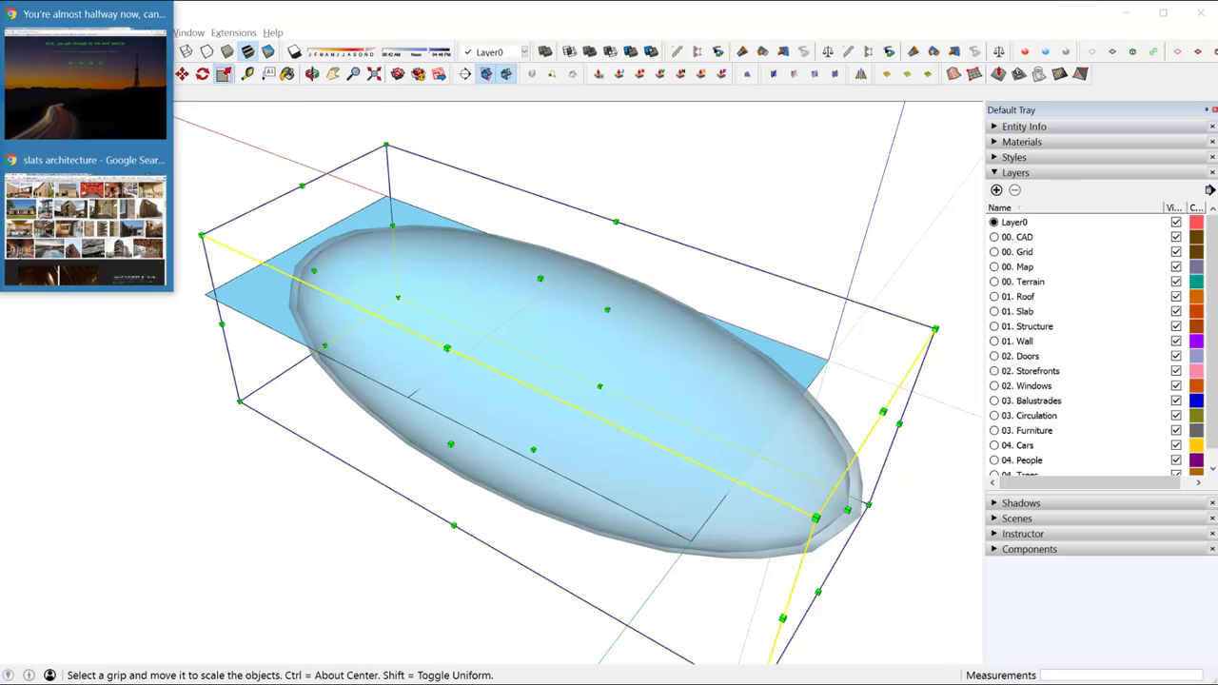
left_click(53, 215)
left_click(114, 571)
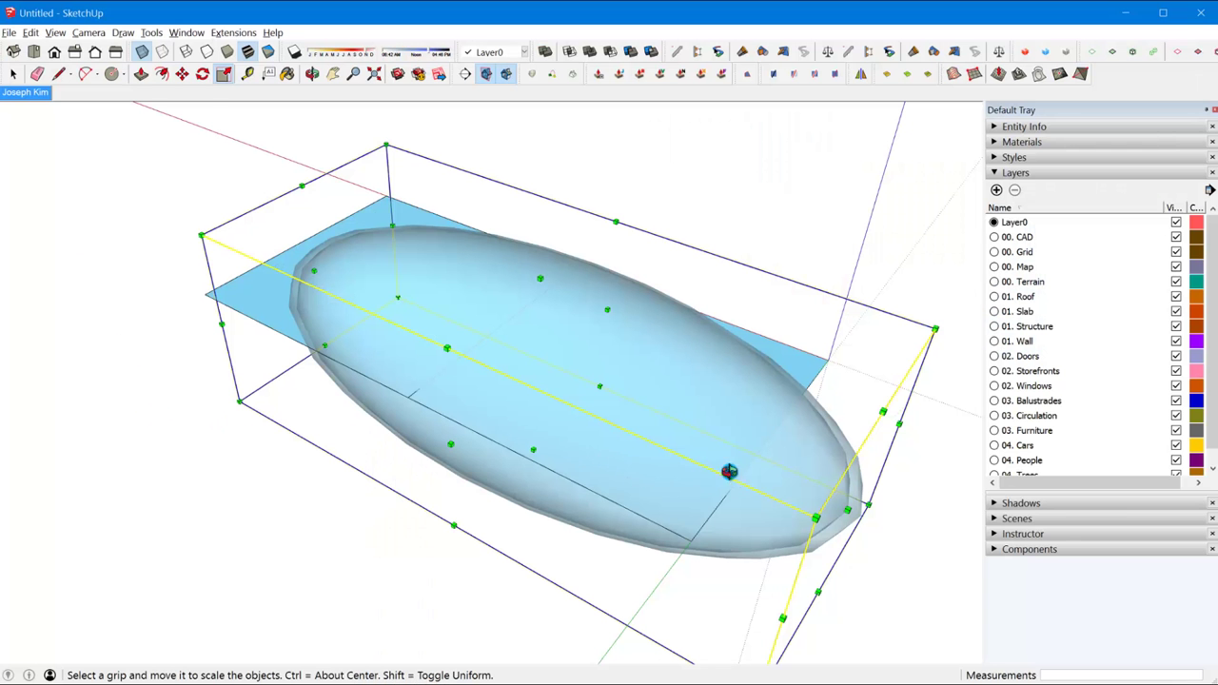
- Stretch the ellipsoid group with Scale into a long egg shape
middle_click_drag(728, 472, 448, 248)
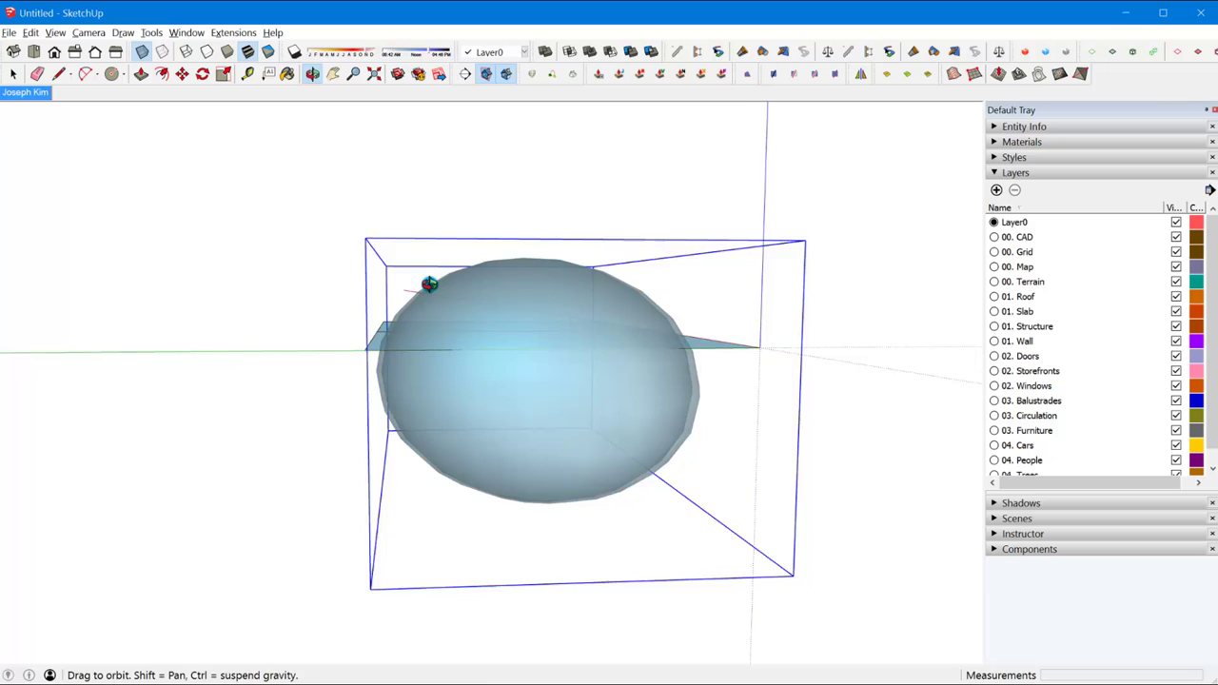
key("s")
left_click_drag(429, 283, 530, 285)
middle_click_drag(565, 361, 746, 411)
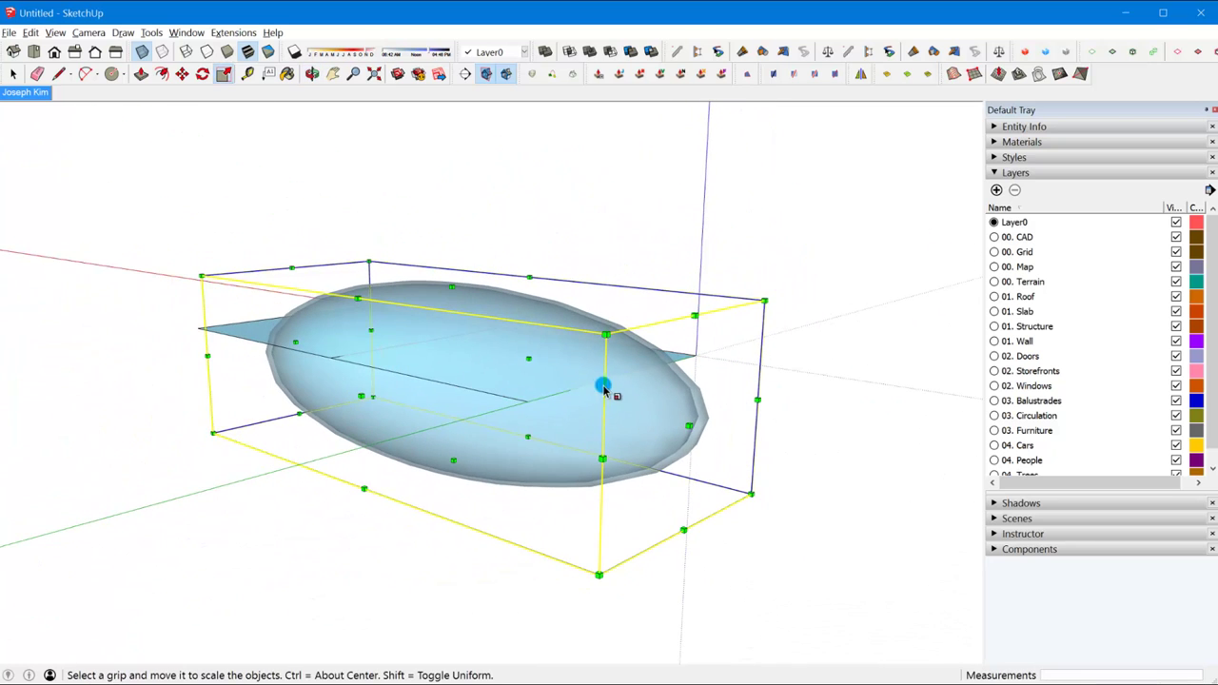
middle_click_drag(419, 549, 416, 476)
- Deselect the egg, toggle hidden edges on and off, and turn off X-ray
key("space")
left_click(740, 458)
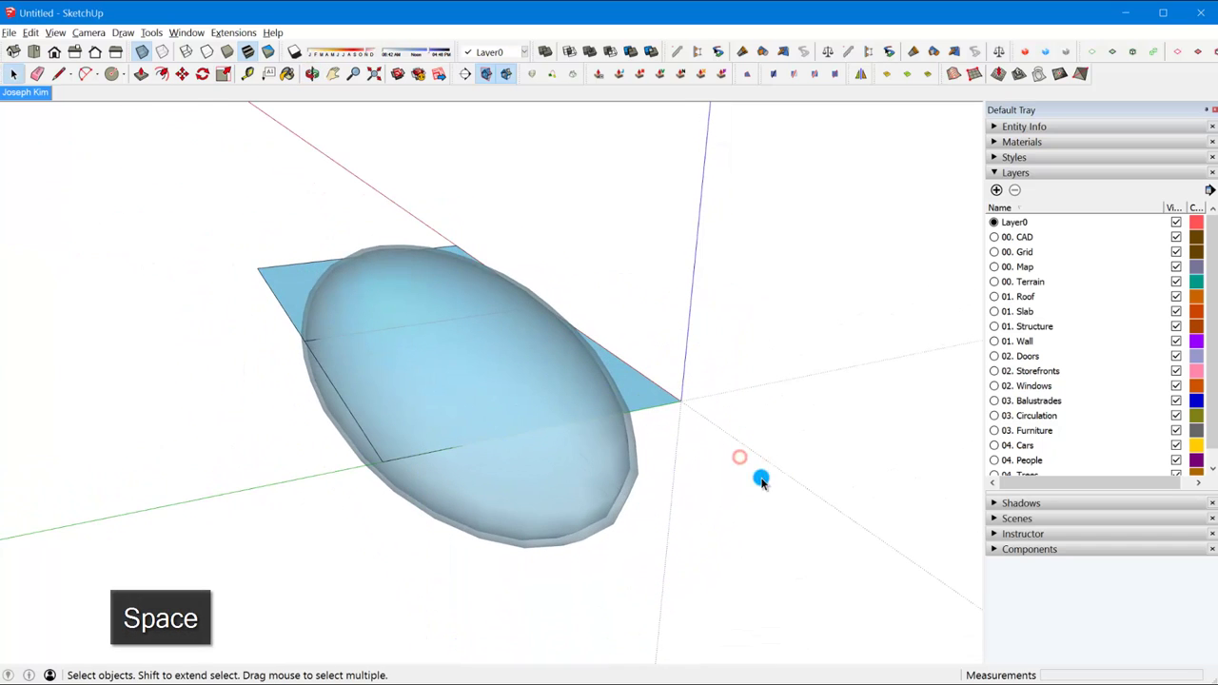
middle_click_drag(473, 370, 646, 542)
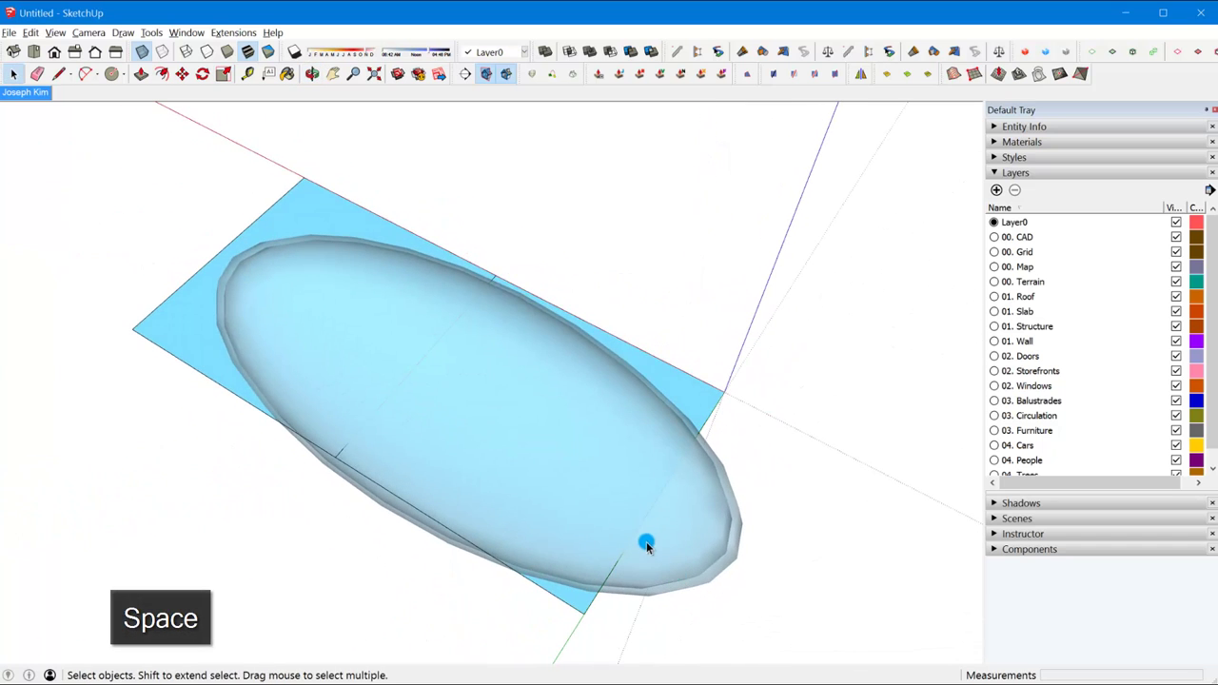
key("alt+h")
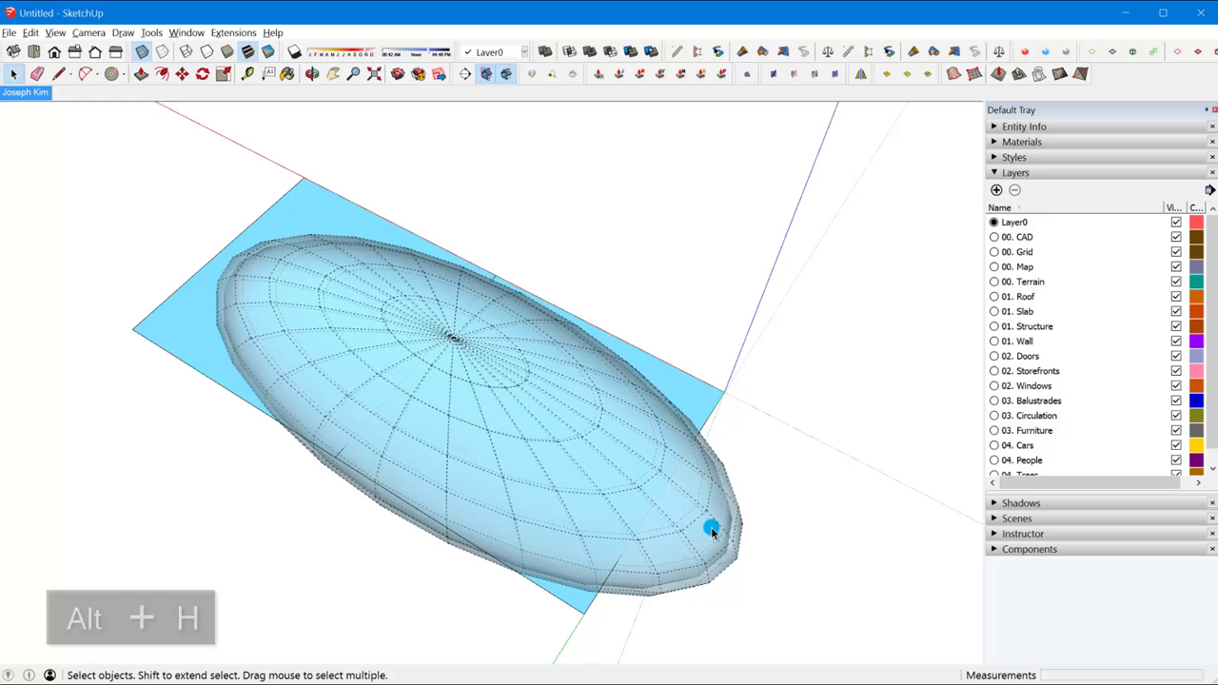
middle_click_drag(705, 530, 579, 323)
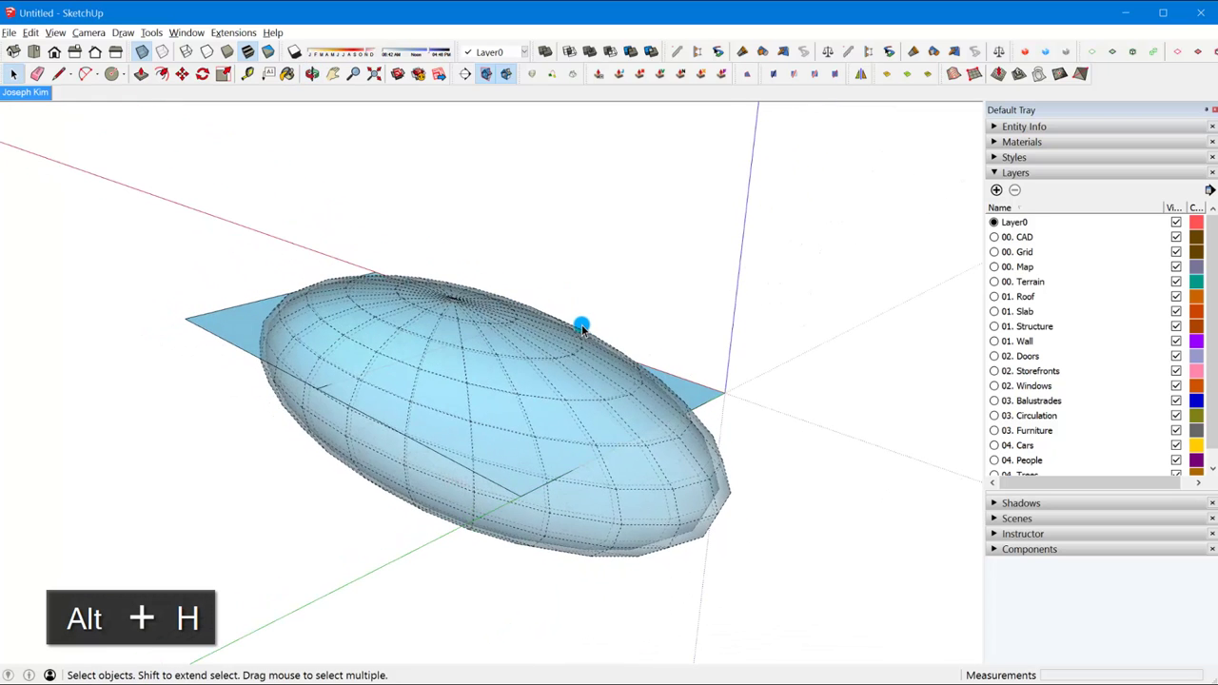
key("alt+h")
key("alt+x")
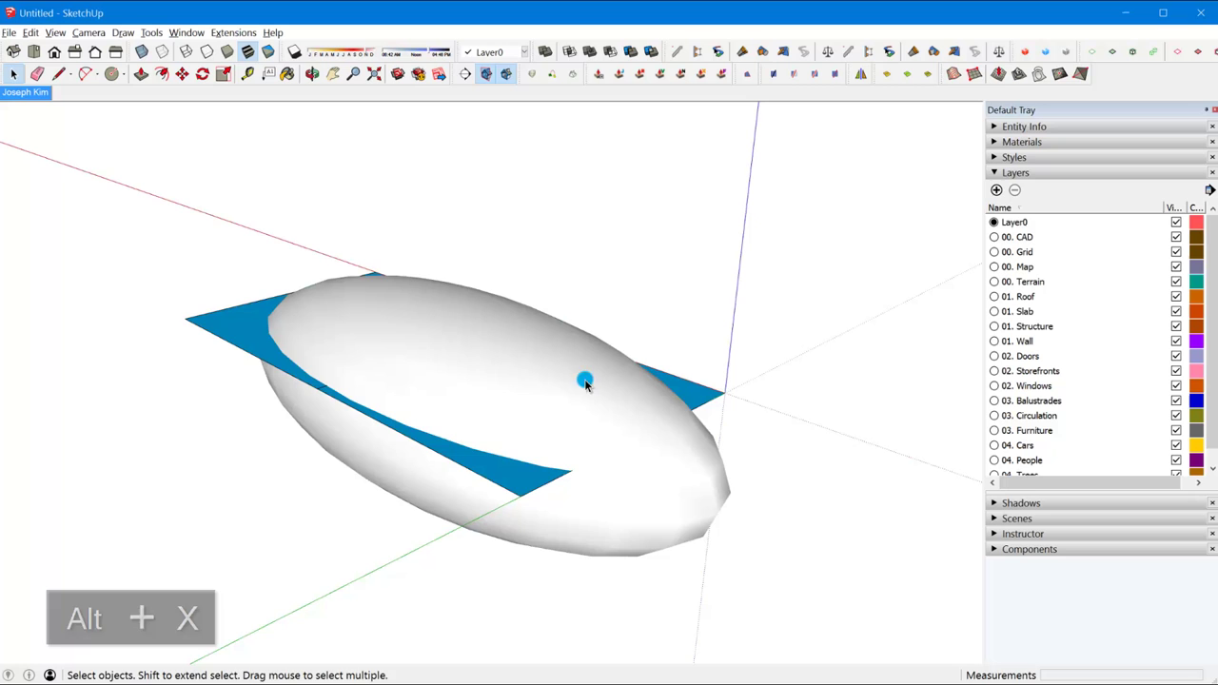
middle_click_drag(515, 445, 579, 489)
- Draw a rectangle from the base plane's corner to its side midpoint and group it
key("r")
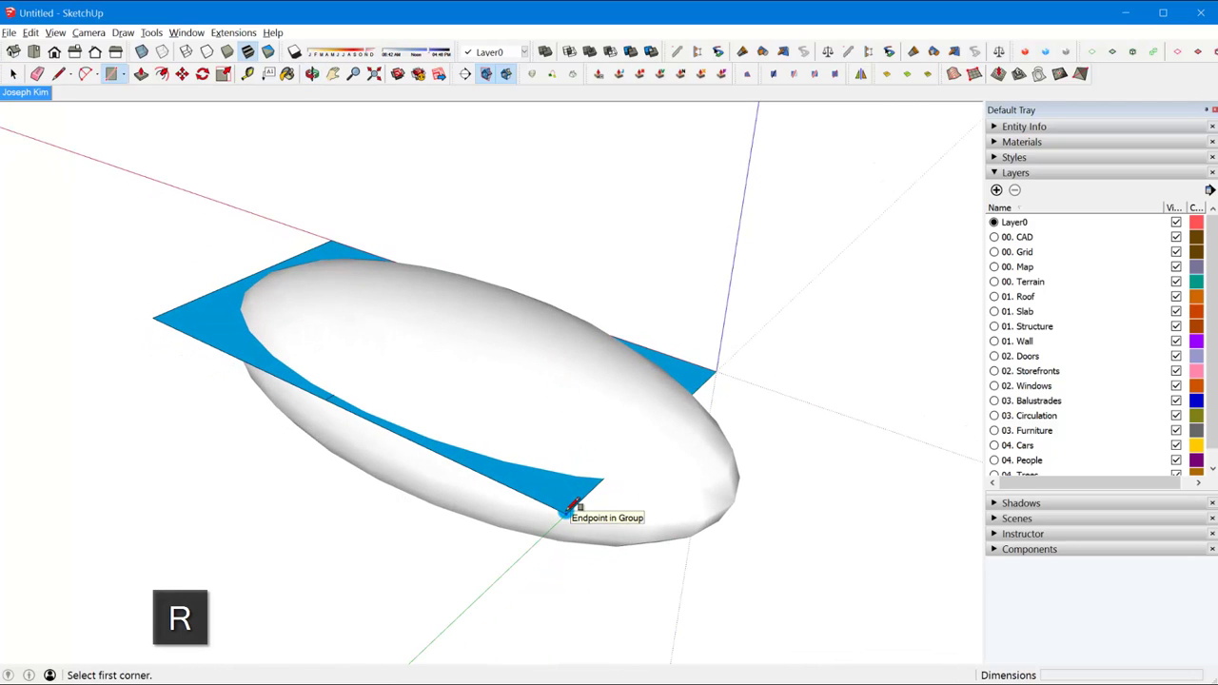
left_click(574, 506)
middle_click_drag(634, 383, 587, 419)
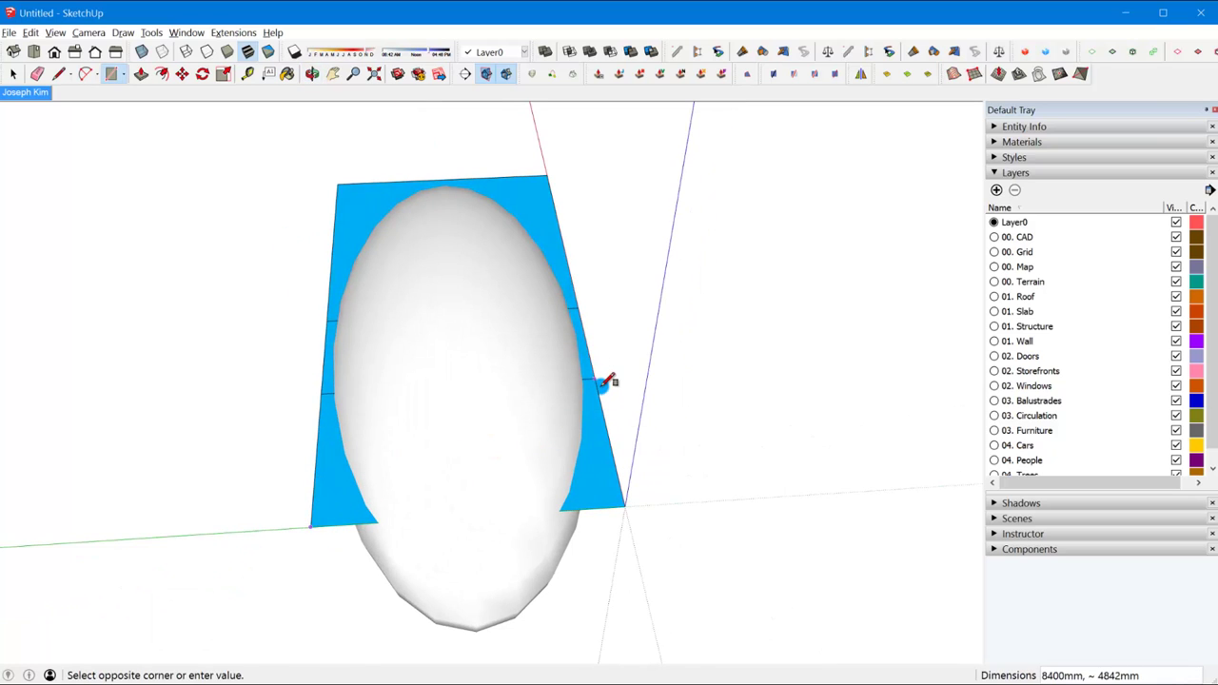
left_click(601, 396)
key("space")
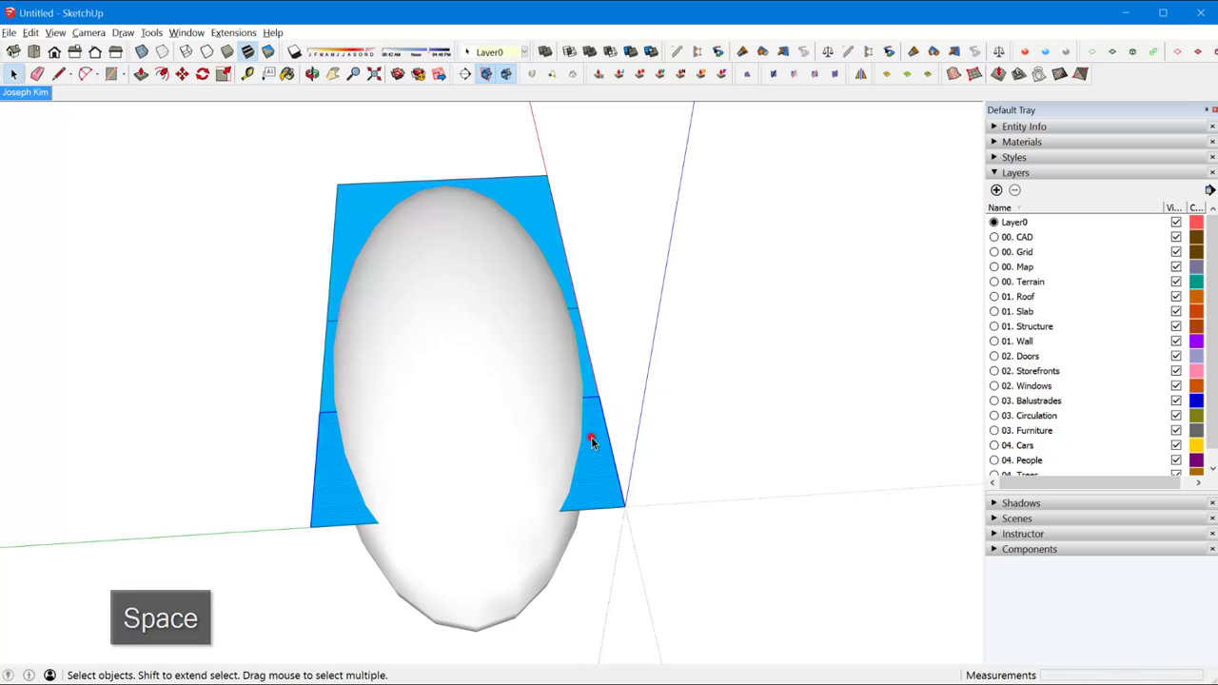
key("g")
- Rotate the rectangle group 90° about its edge so it stands upright
middle_click_drag(332, 480, 519, 514)
key("q")
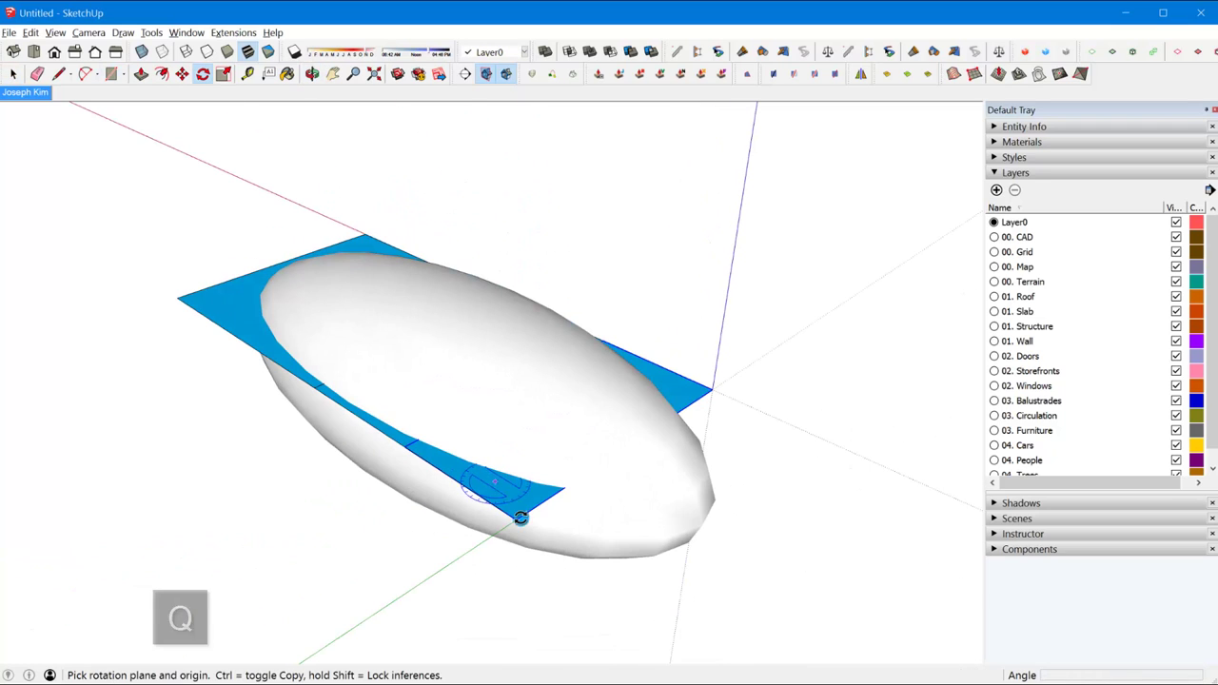
left_click(516, 521)
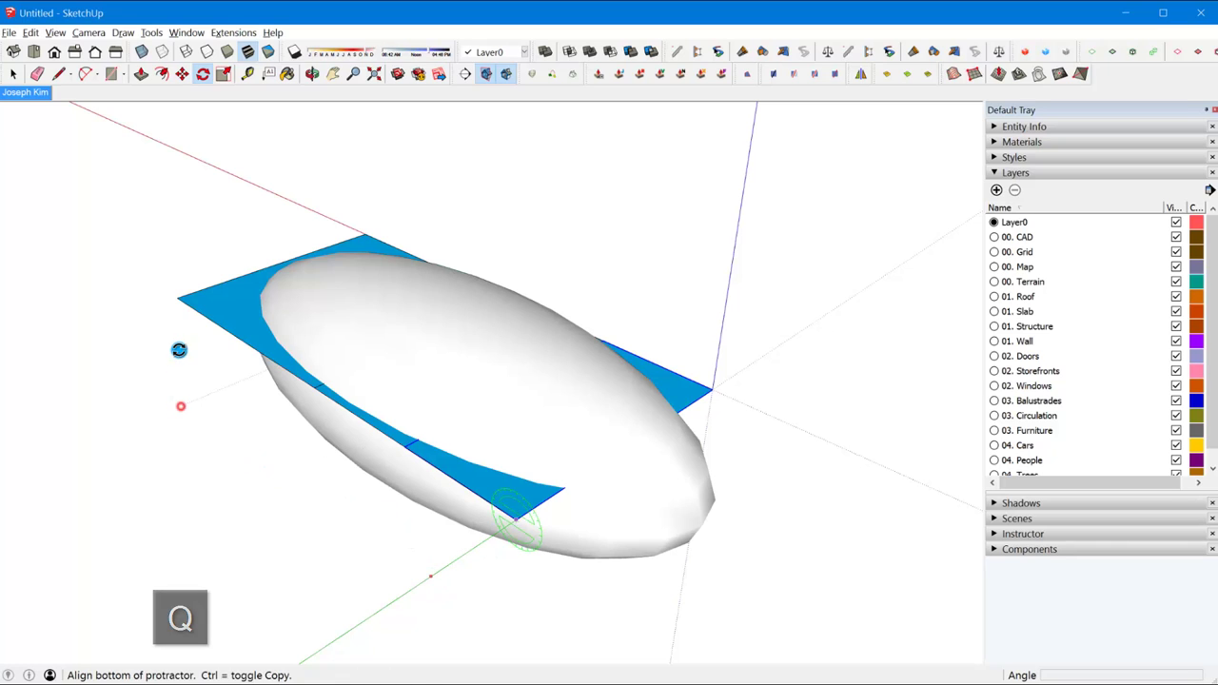
left_click(178, 322)
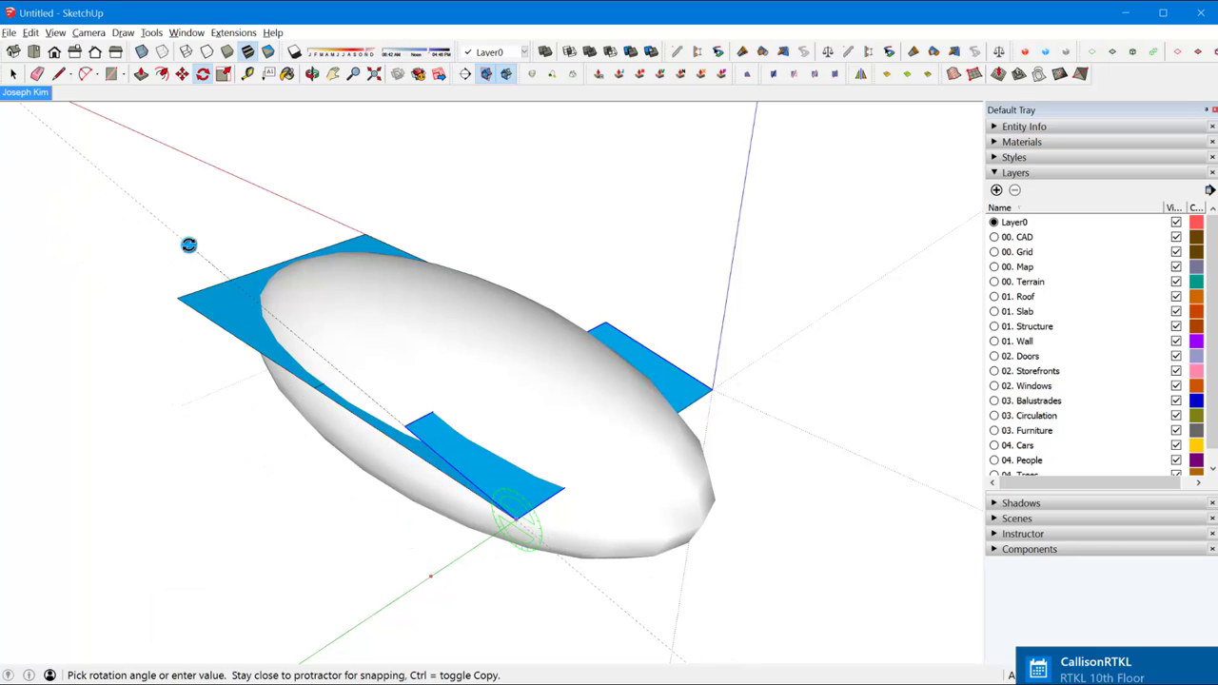
key("Return")
key("Return")
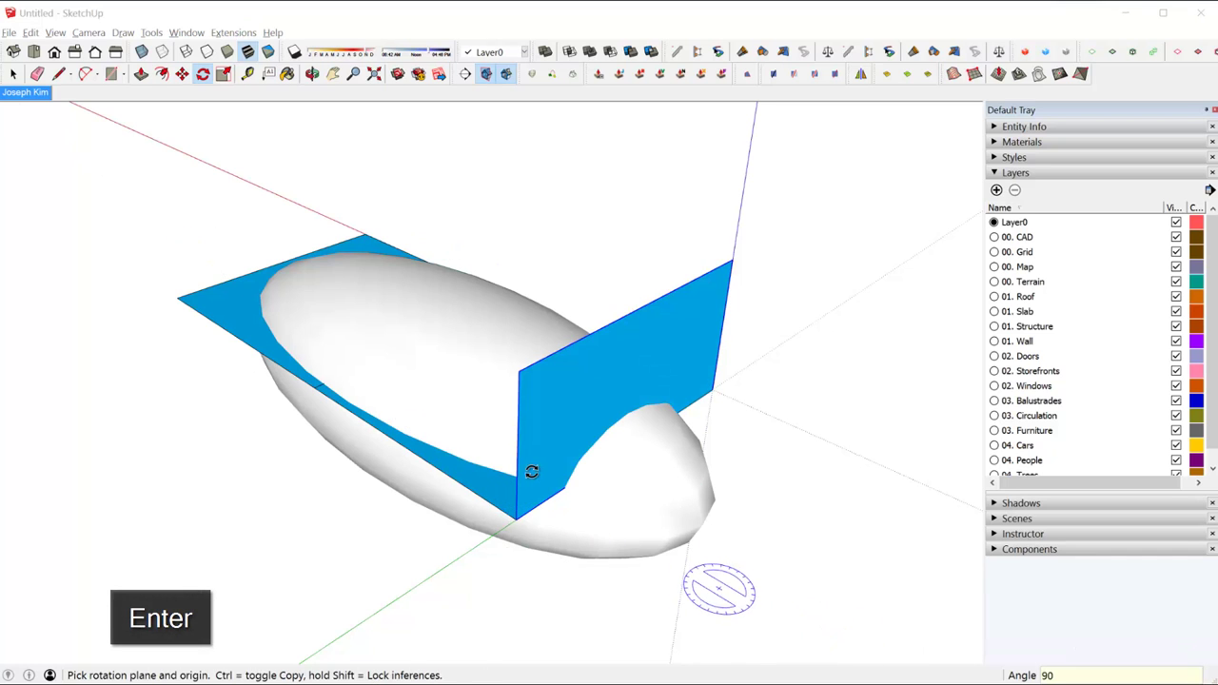
middle_click_drag(530, 467, 566, 524)
key("m")
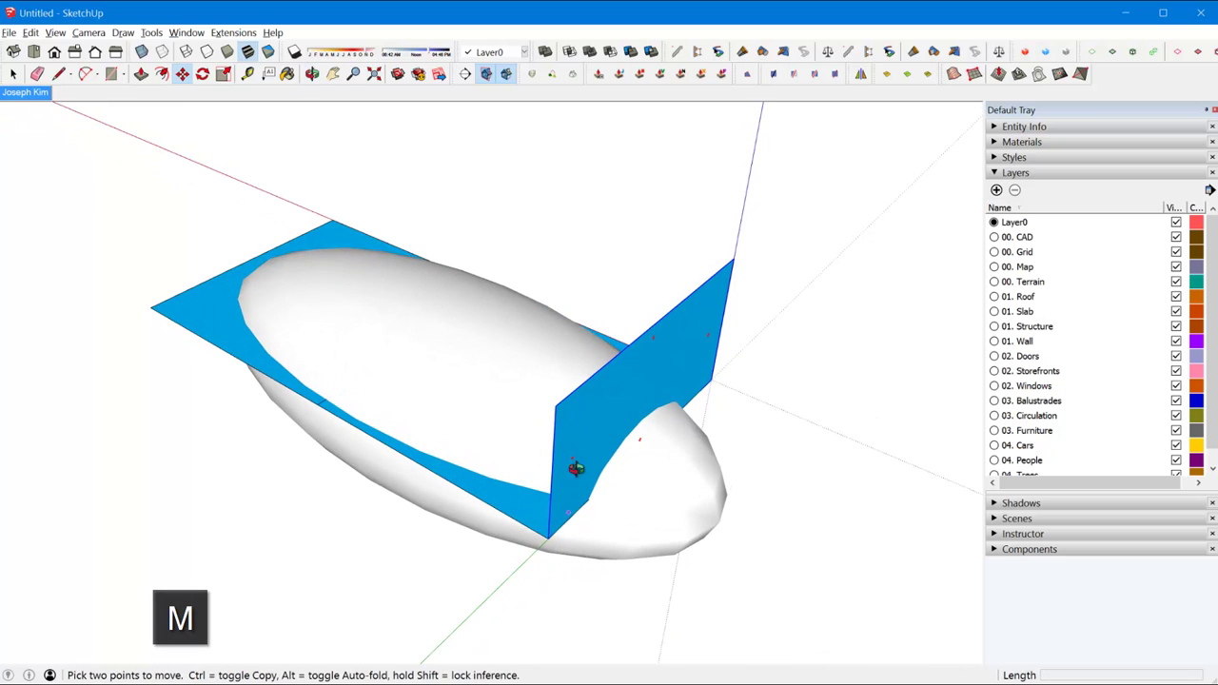
middle_click_drag(574, 468, 620, 524)
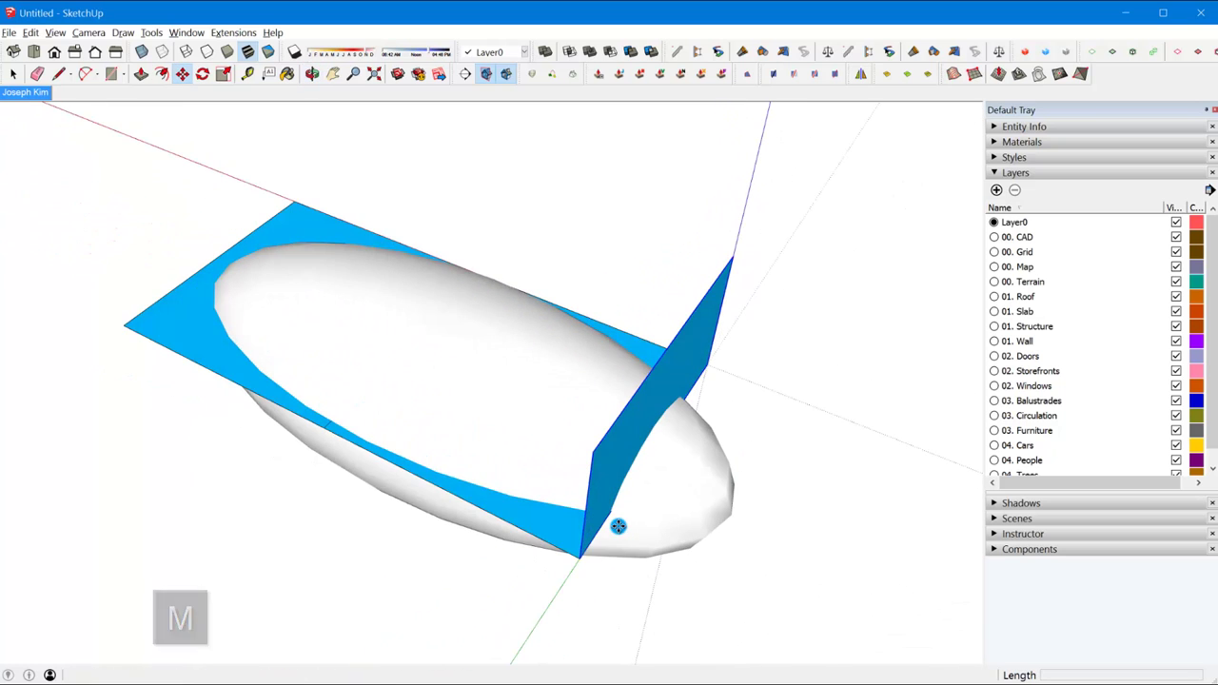
- Copy the fin 120mm along the egg and array it as 30 copies
key("ctrl")
left_click(579, 561)
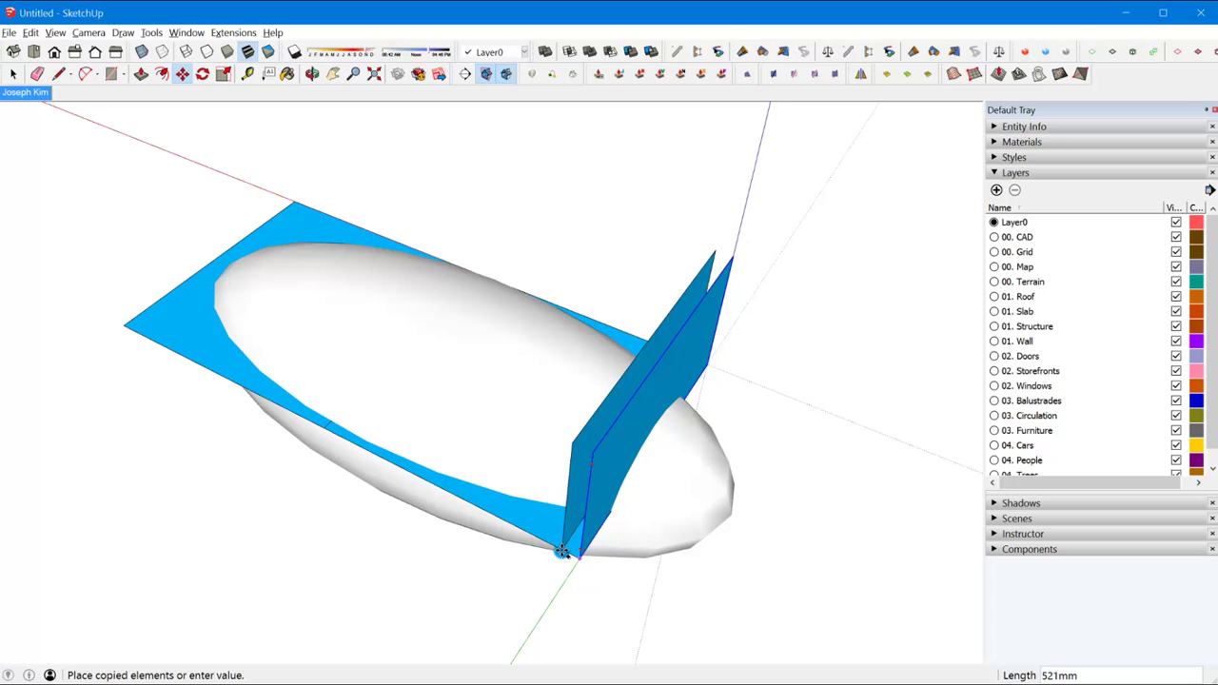
type("120")
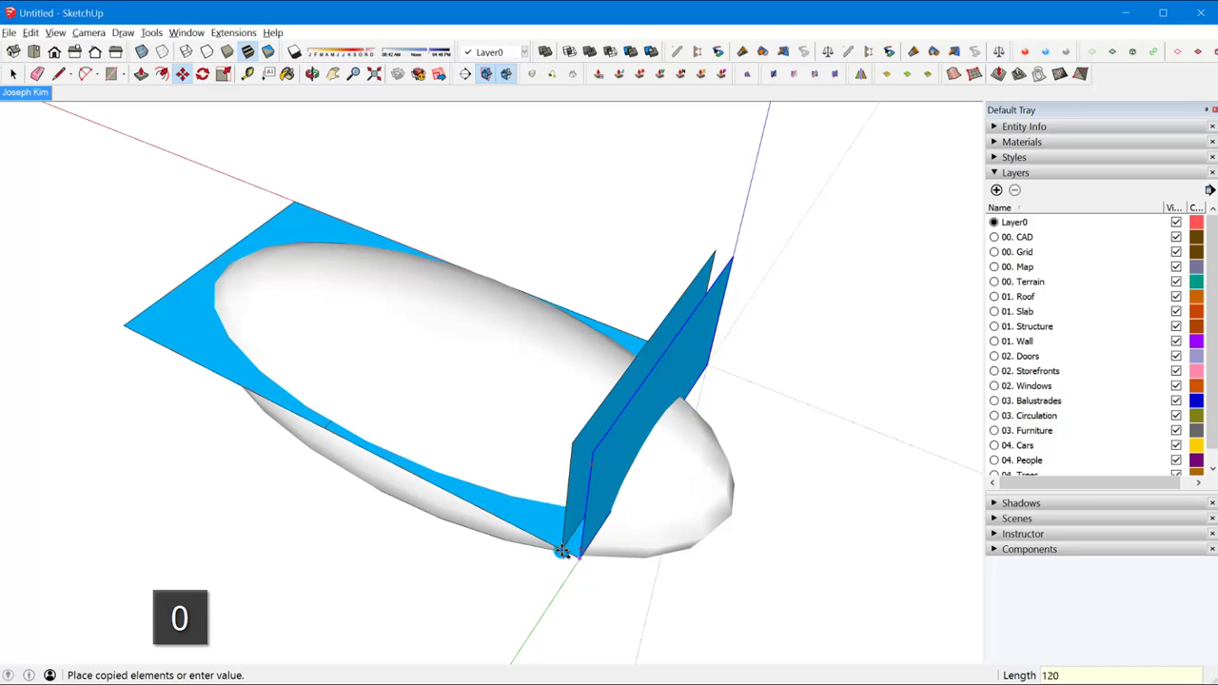
type("mm")
key("Return")
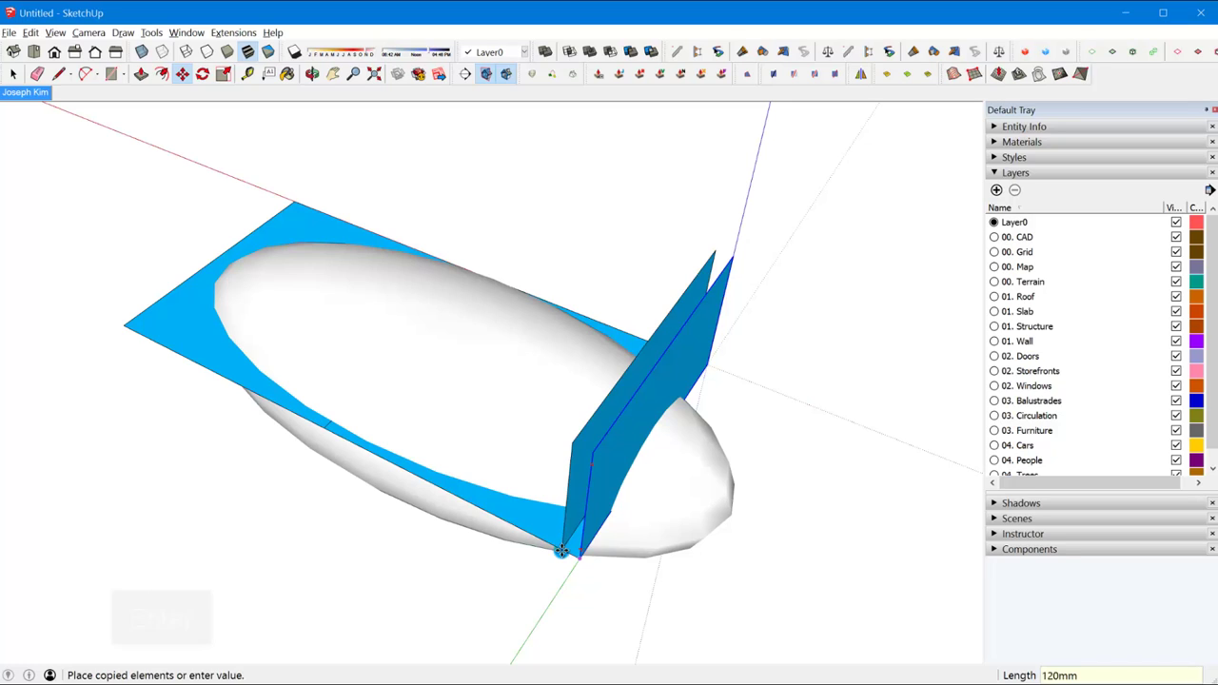
key("Return")
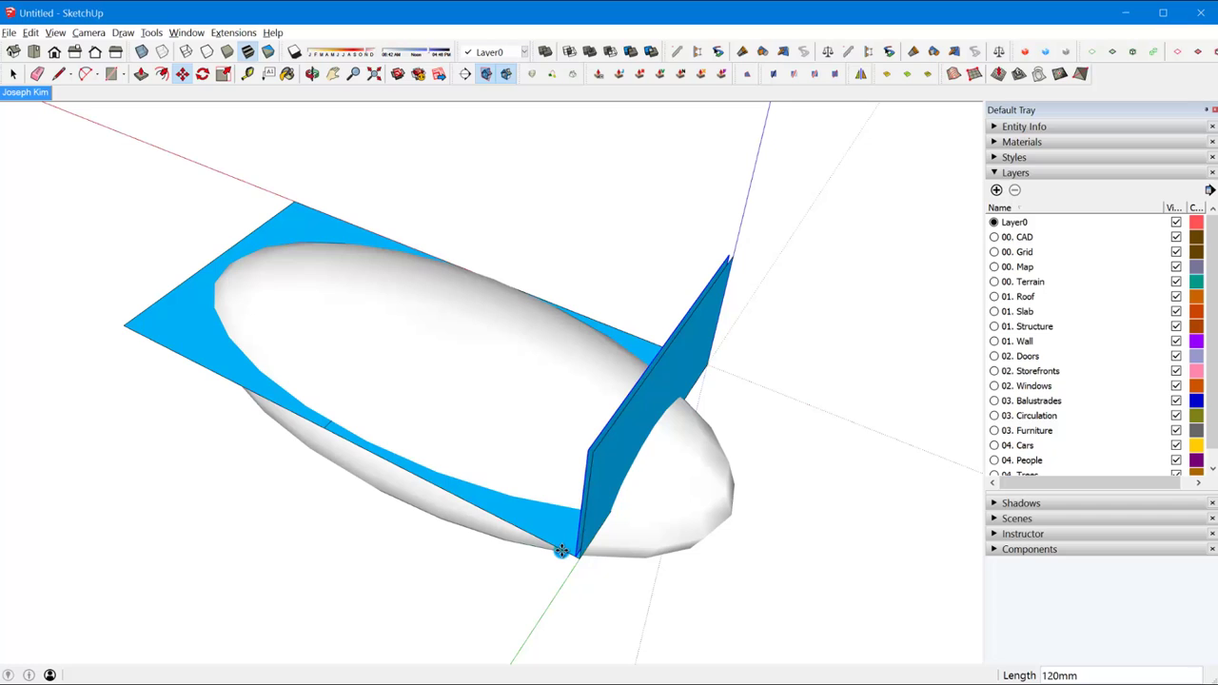
type("30x")
key("Return")
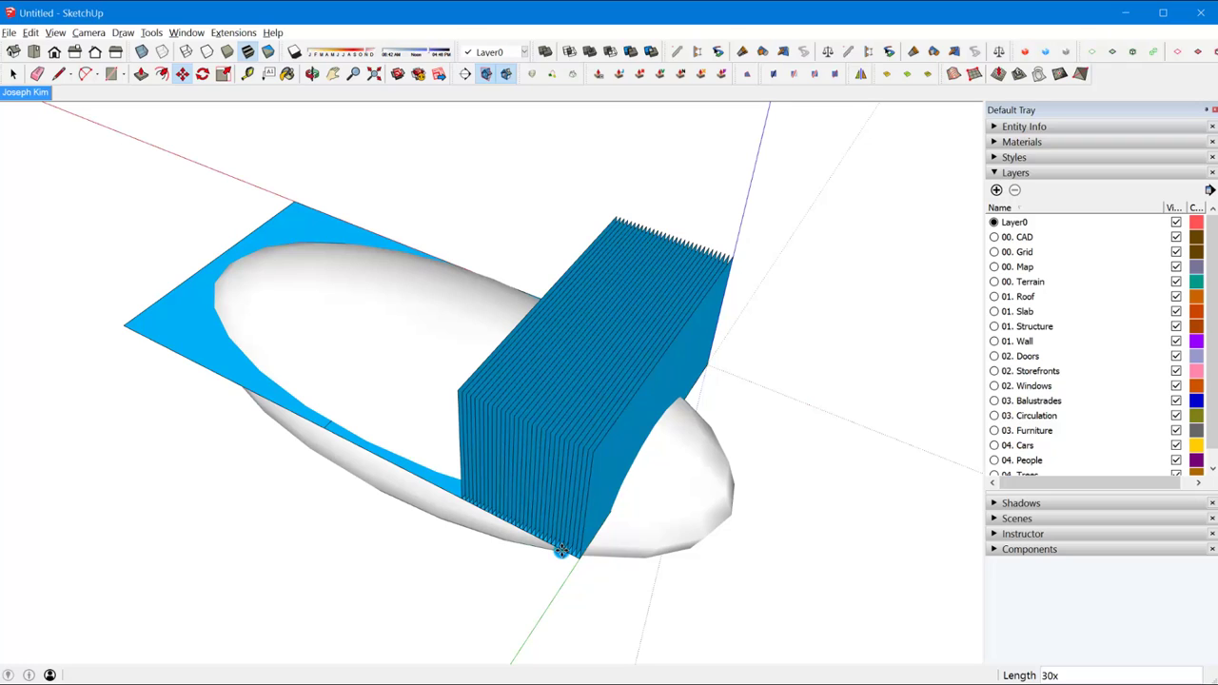
- Change the fin spacing to 240mm and the count to 60 copies
type("2")
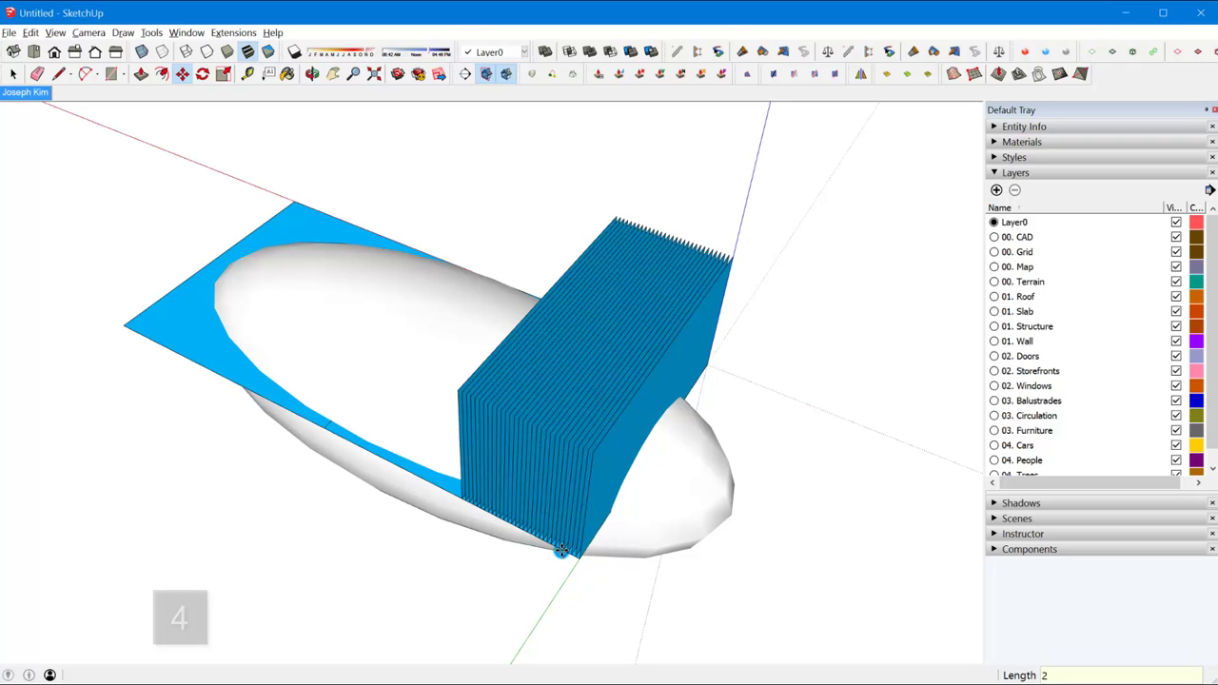
type("40mm")
key("Return")
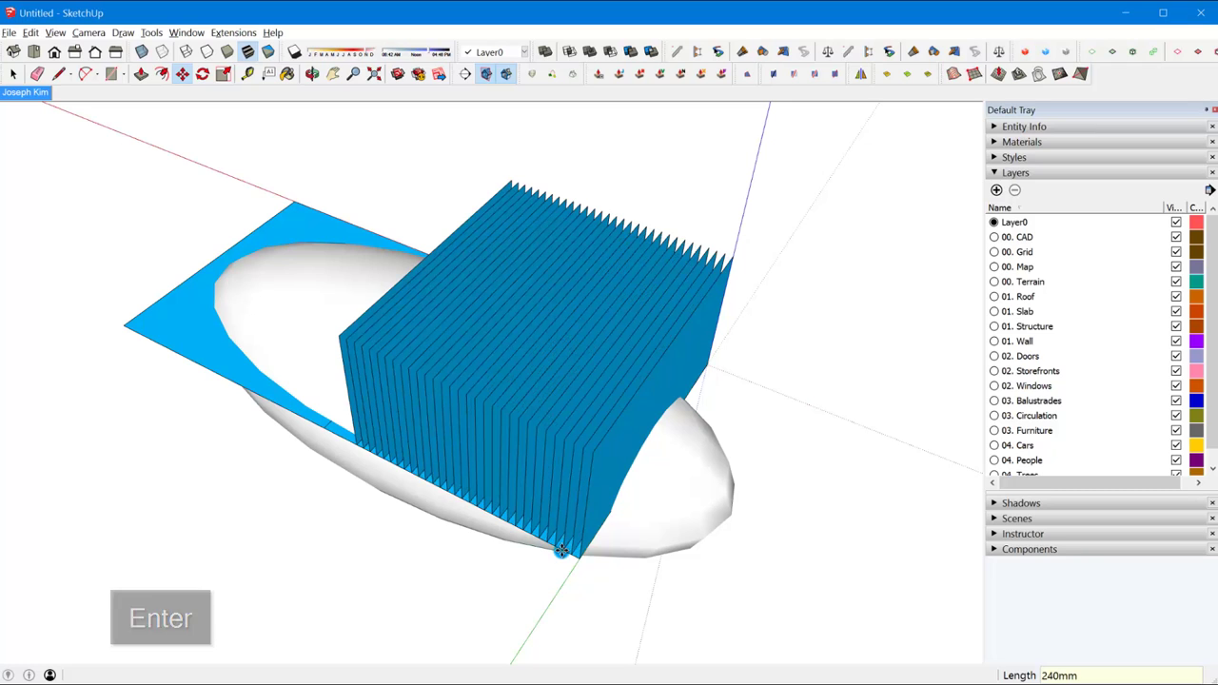
type("60x")
key("Return")
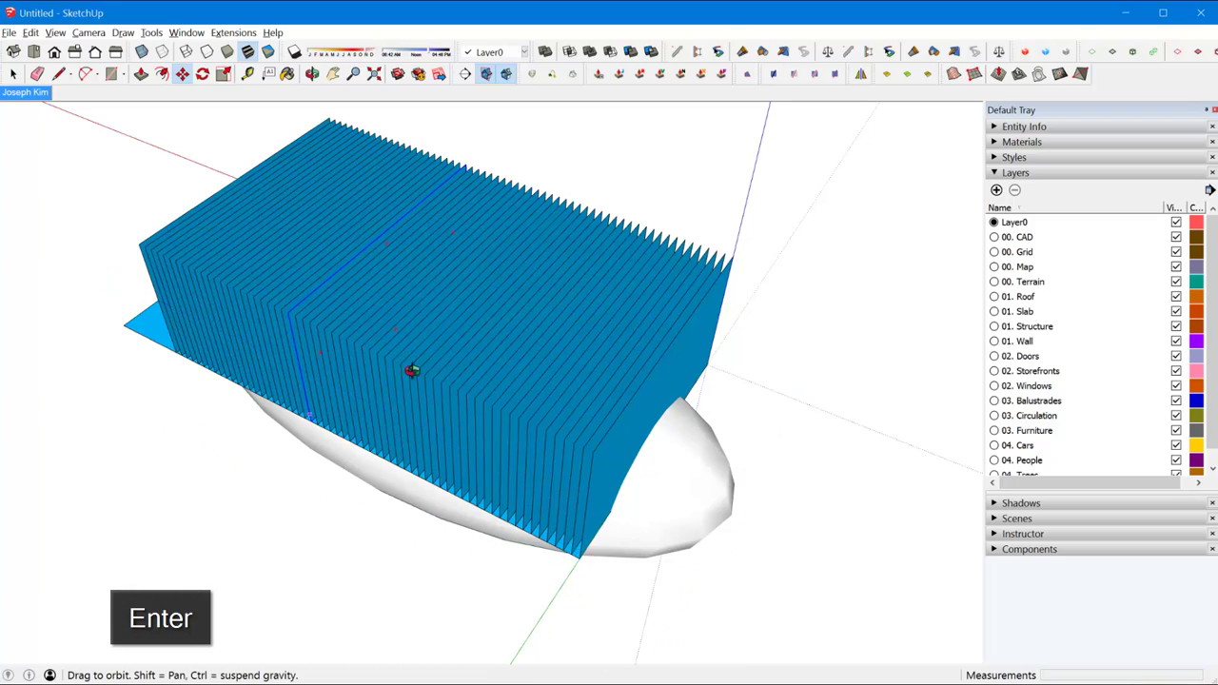
- Increase the fin array to 80 copies with 80x
middle_click_drag(413, 367, 772, 419)
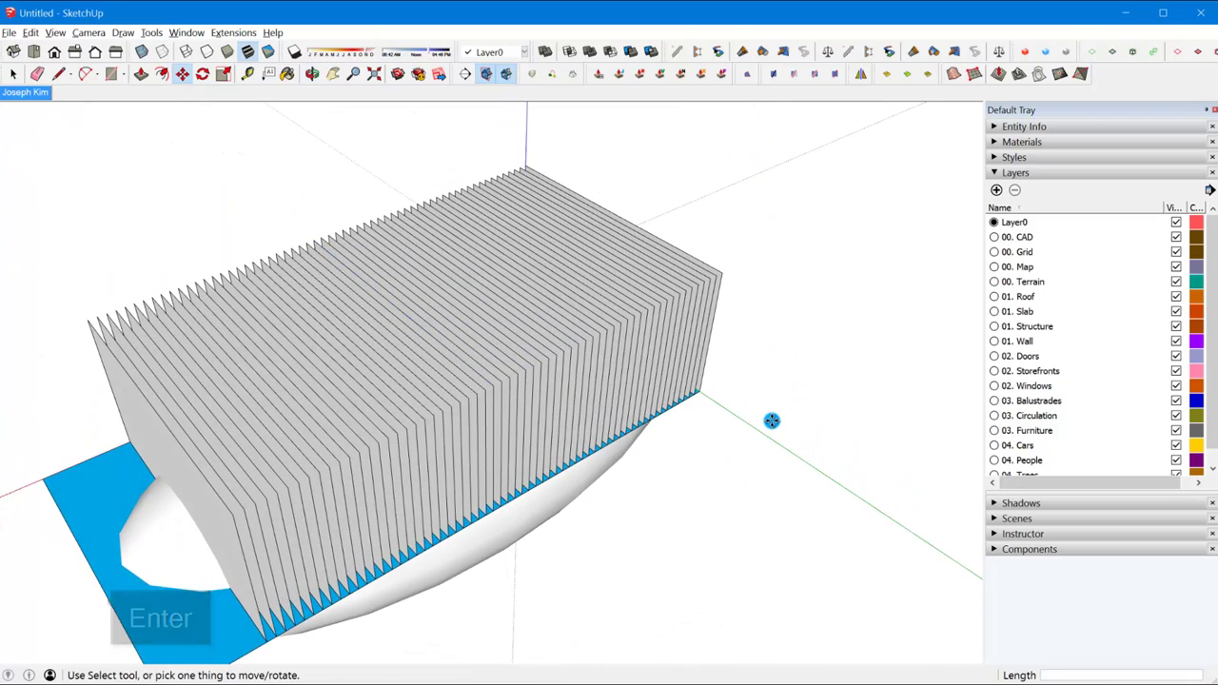
type("80x")
key("Return")
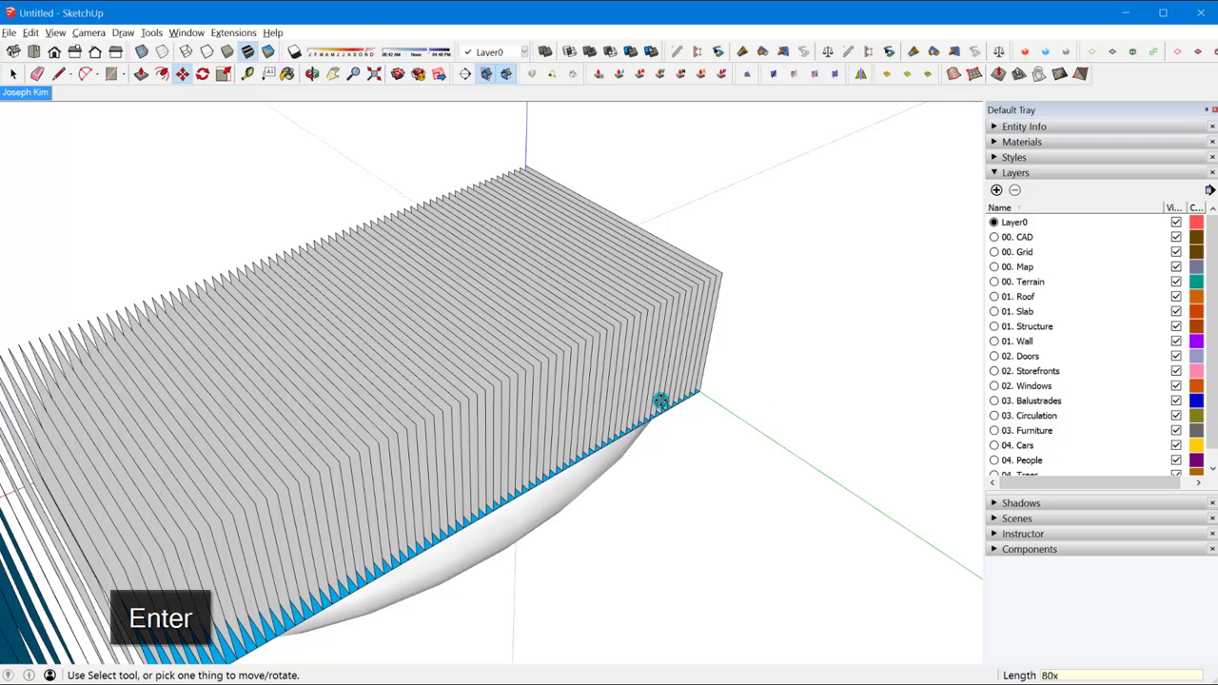
middle_click_drag(658, 403, 362, 409)
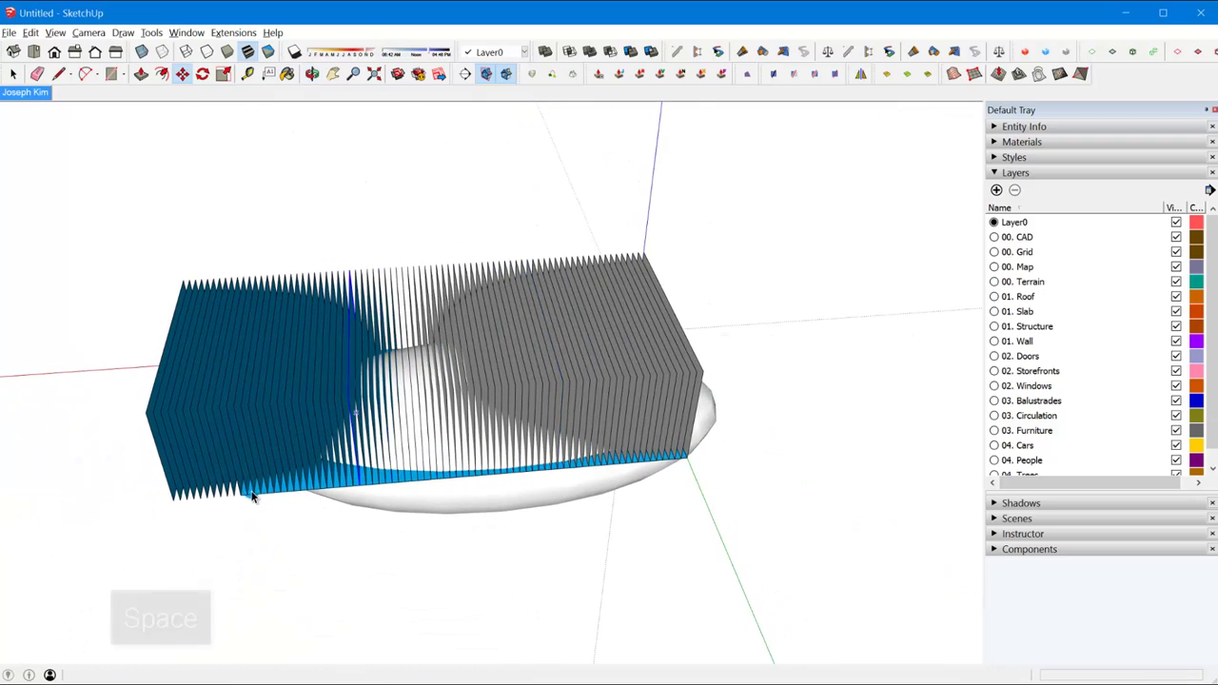
- Window-select the fins overshooting the egg's left end and delete them
key("space")
scroll(227, 490, "up", 3)
scroll(227, 490, "up", 2)
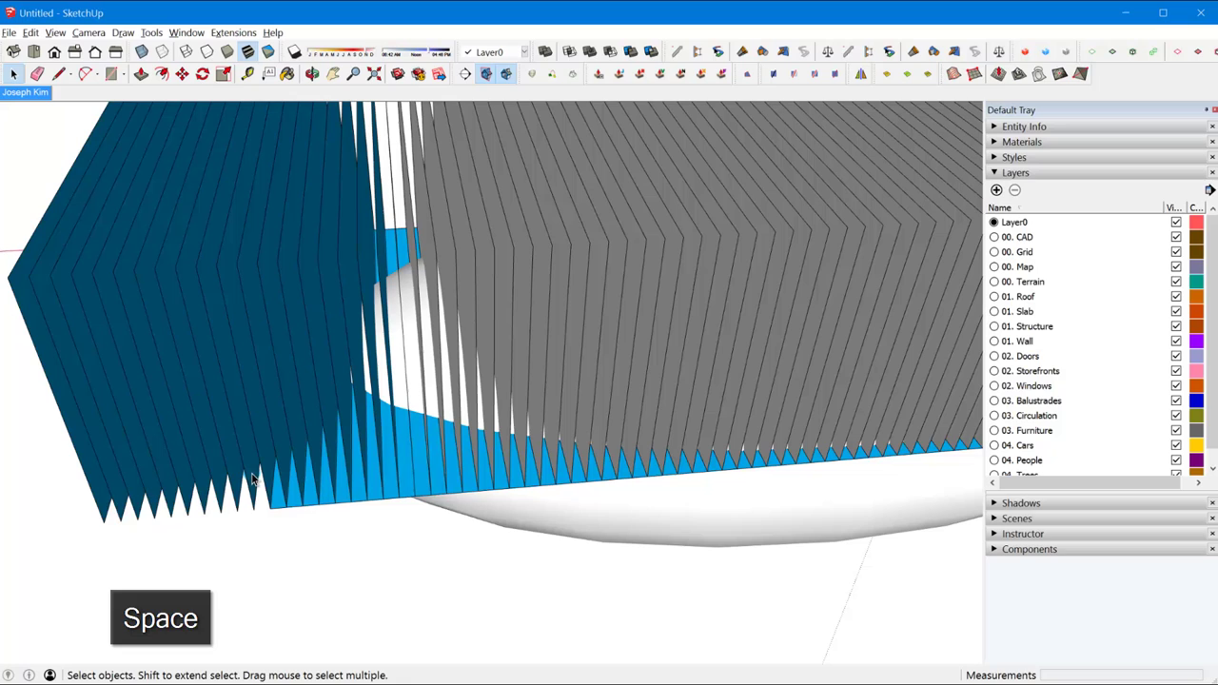
left_click_drag(252, 478, 68, 542)
key("Delete")
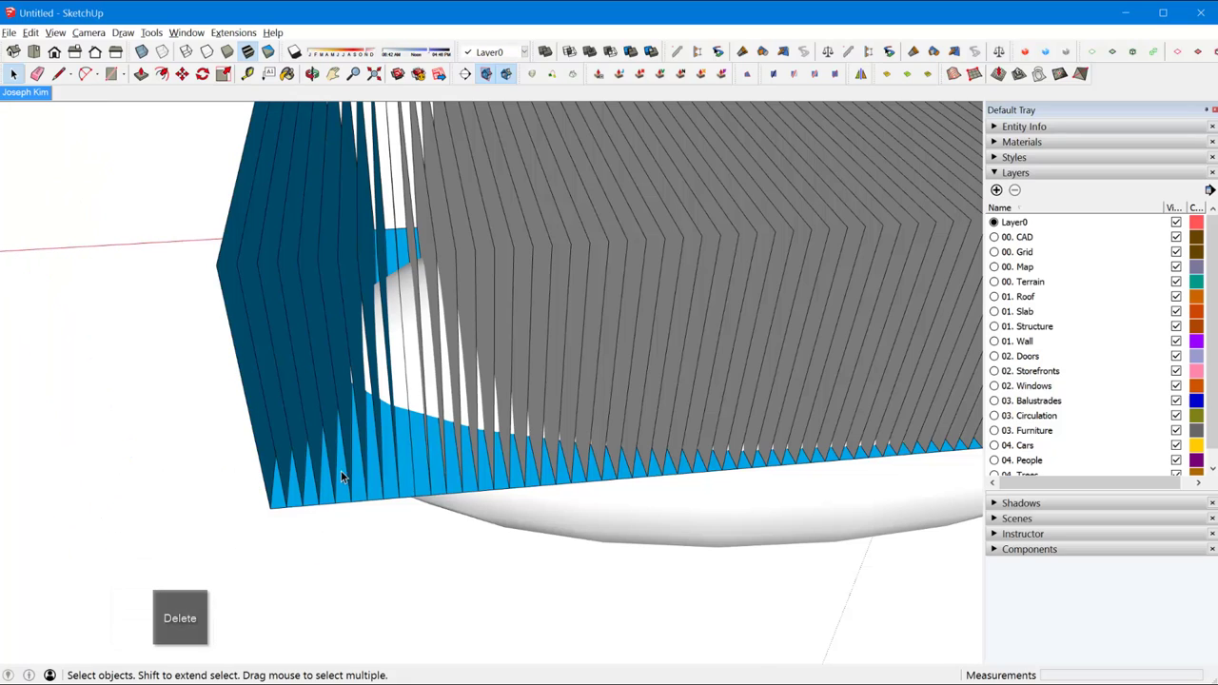
scroll(340, 470, "down", 5)
middle_click_drag(661, 362, 704, 396)
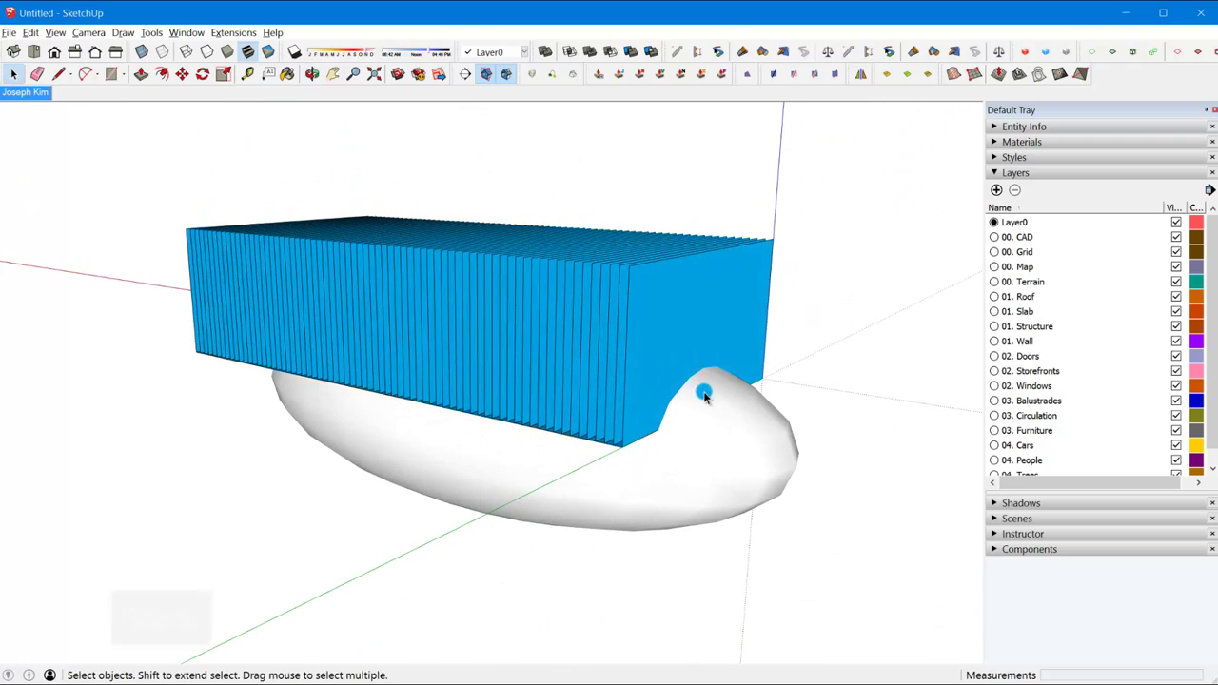
key("space")
left_click(704, 396)
- Crossing-select the whole blue fin array and explode it into loose slices
left_click(689, 326)
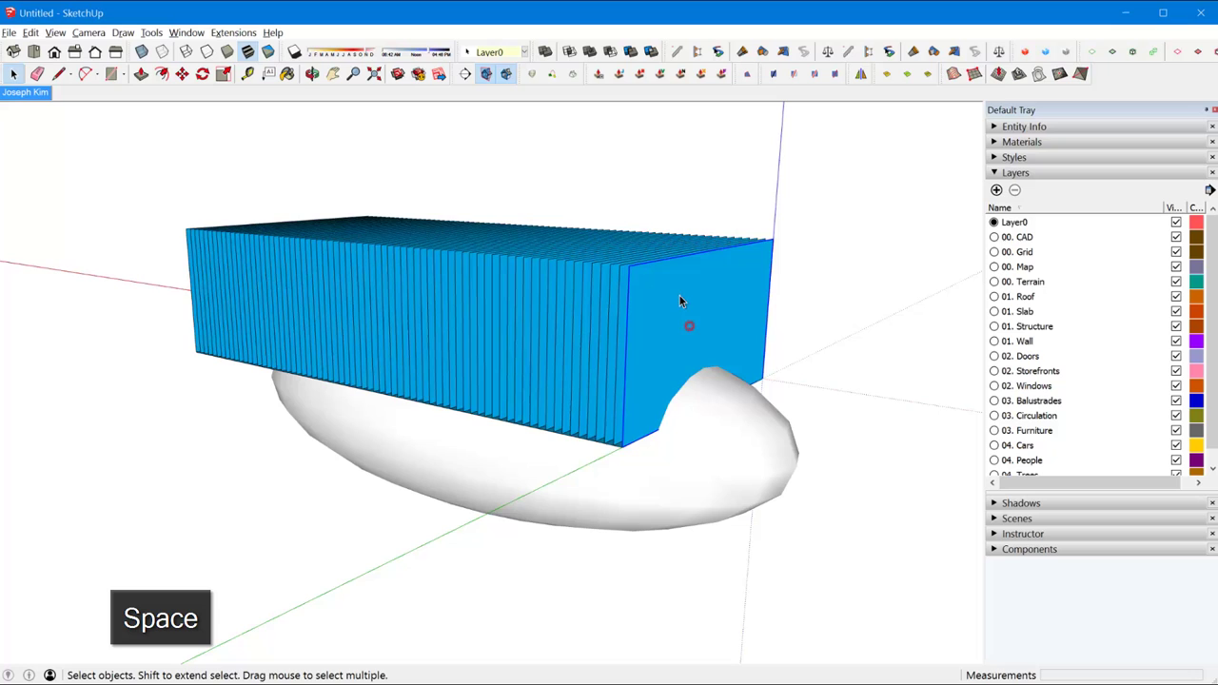
middle_click_drag(674, 272, 707, 226)
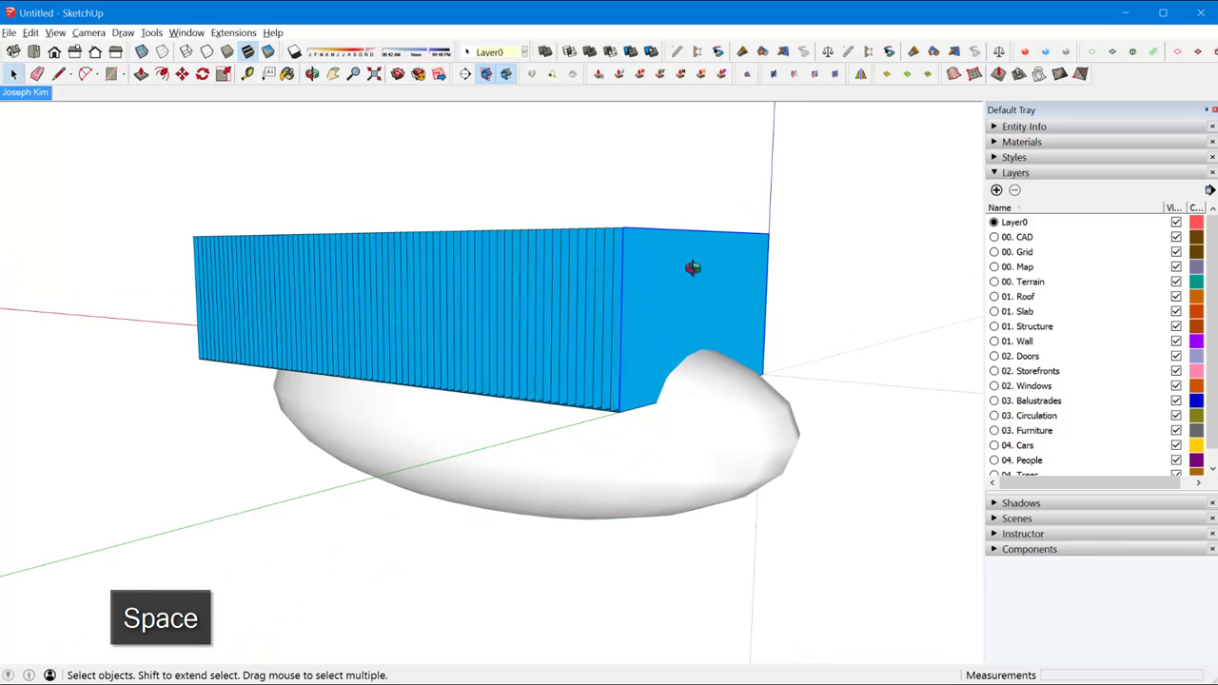
middle_click_drag(694, 267, 776, 178)
left_click_drag(781, 175, 302, 286)
left_click_drag(222, 274, 221, 274)
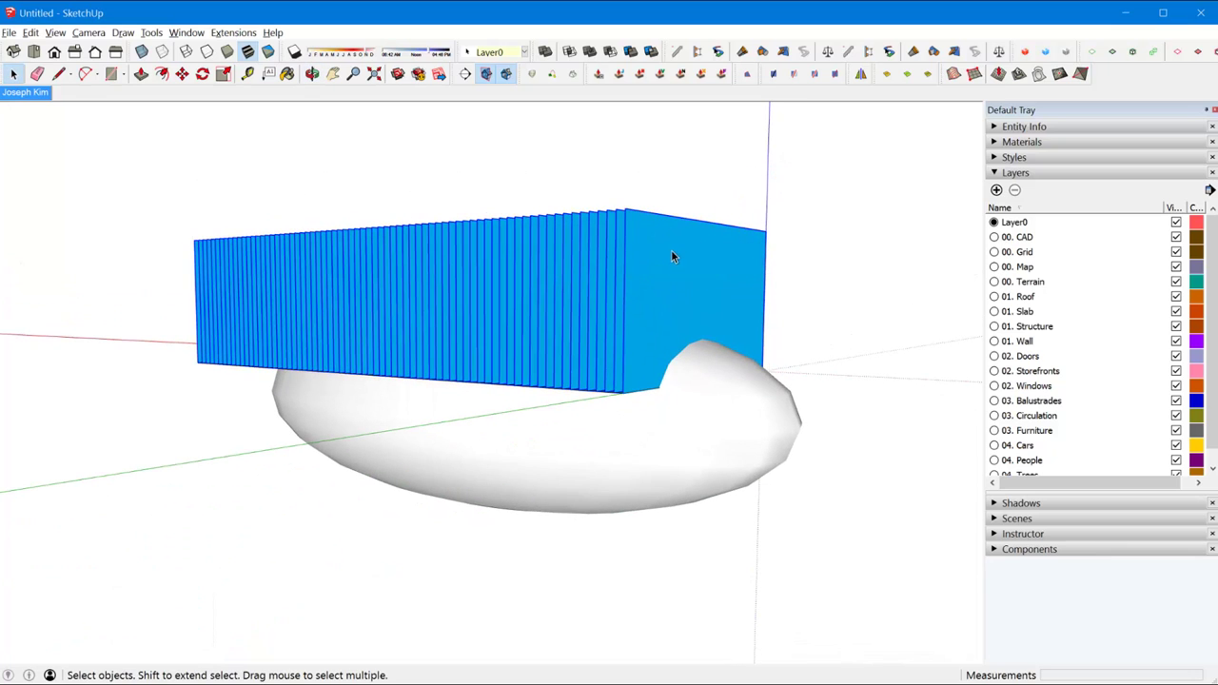
right_click(674, 253)
left_click(721, 322)
- Crossing-select the exploded fin slices together with the white hull
middle_click_drag(646, 308, 615, 408)
key("space")
left_click(673, 433)
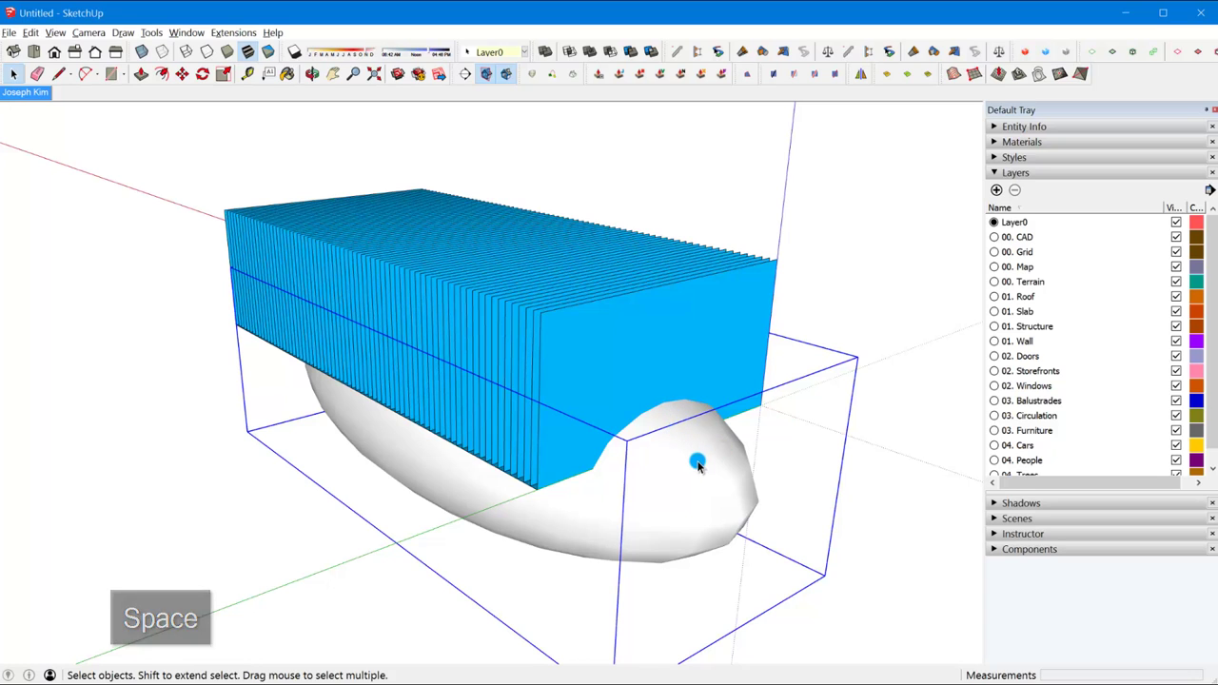
middle_click_drag(649, 359, 626, 270)
left_click_drag(822, 171, 212, 274)
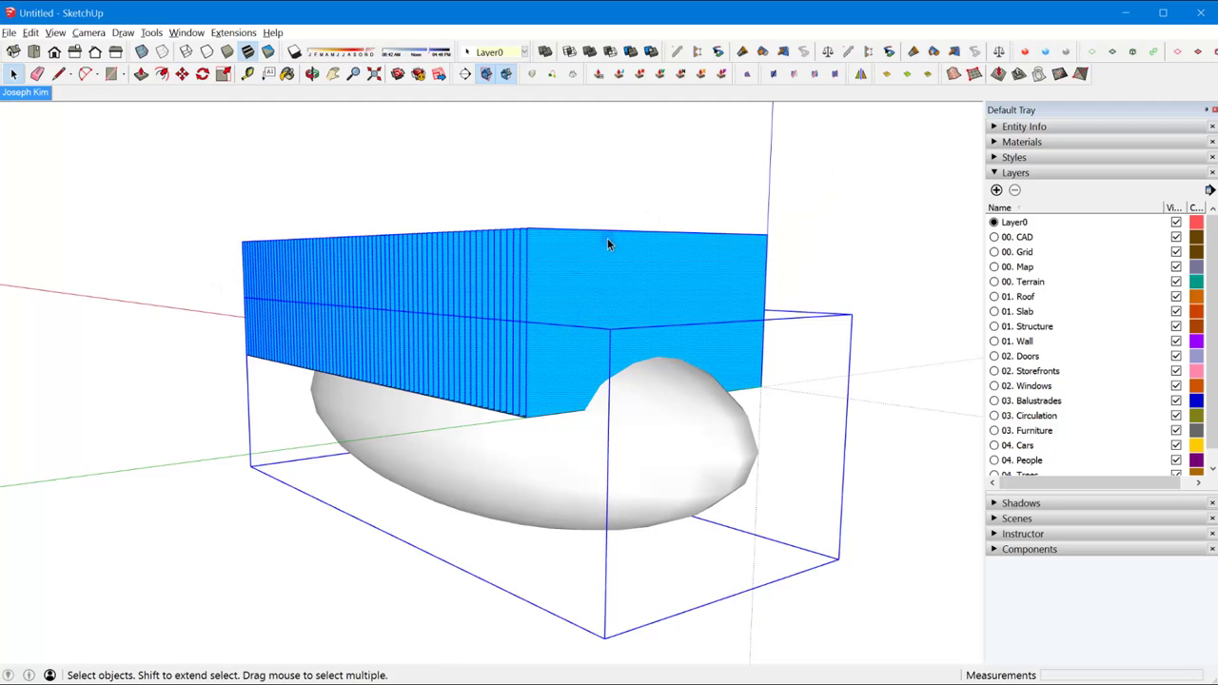
middle_click_drag(605, 318, 653, 427)
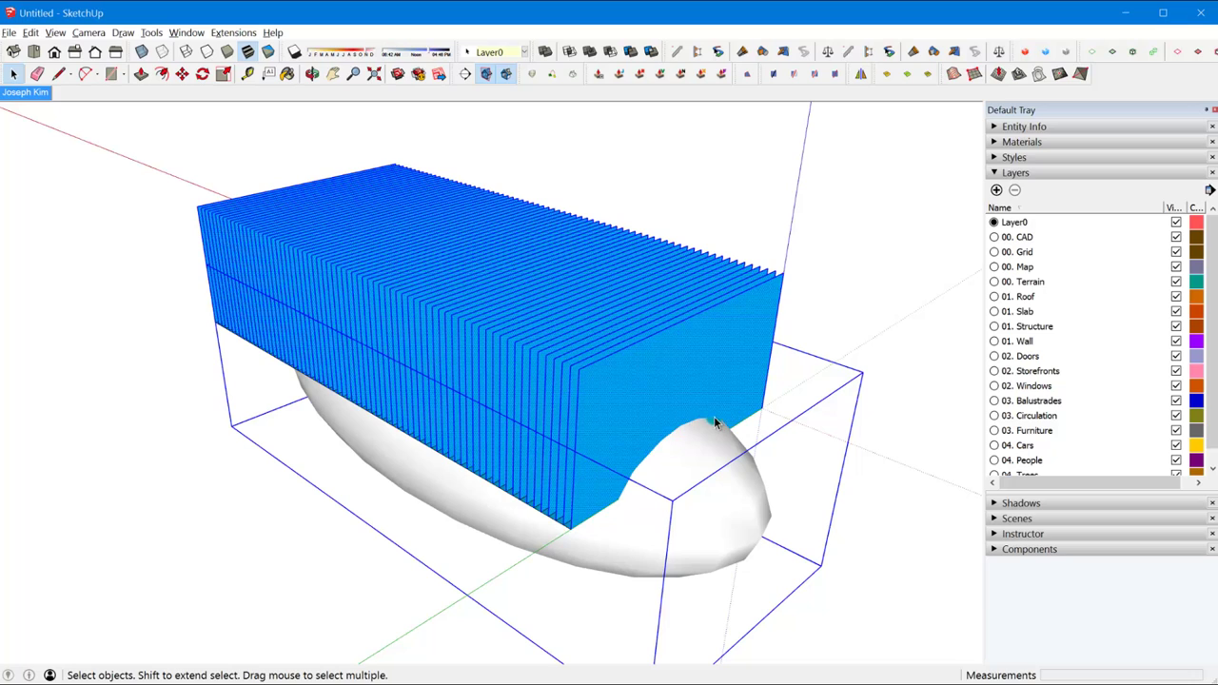
middle_click_drag(618, 426, 615, 409)
- Apply Intersect Faces > With Selection to the fins and hull from the context menu
right_click(617, 417)
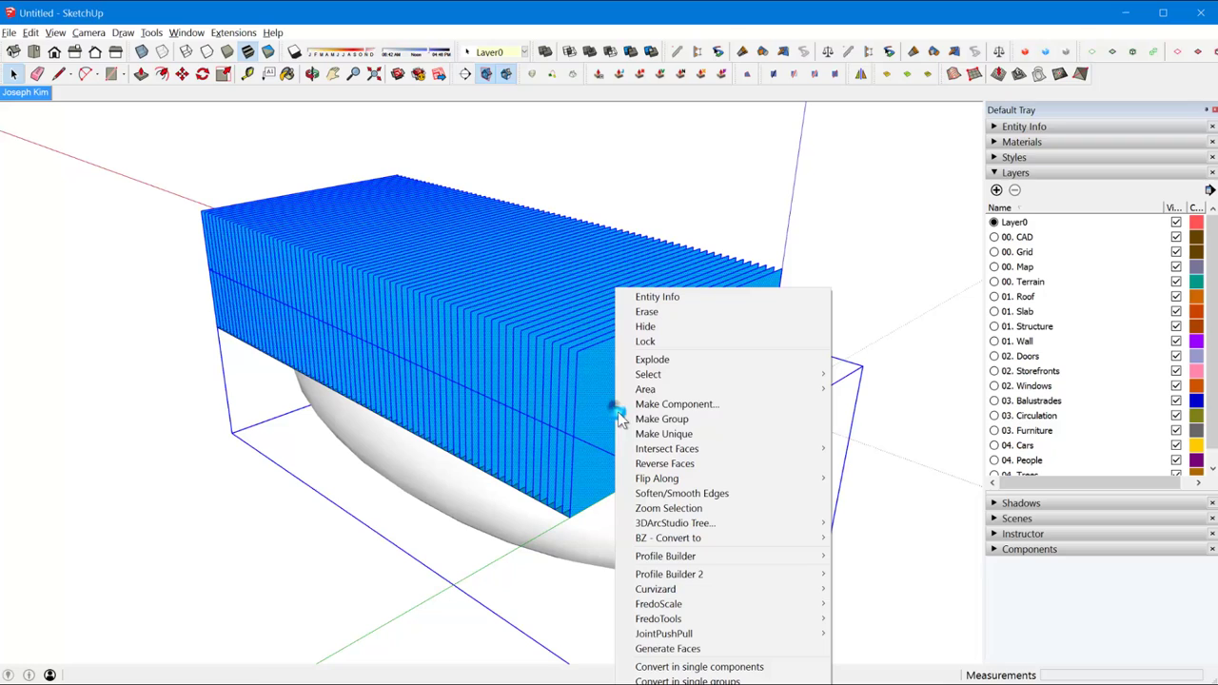
left_click(559, 542)
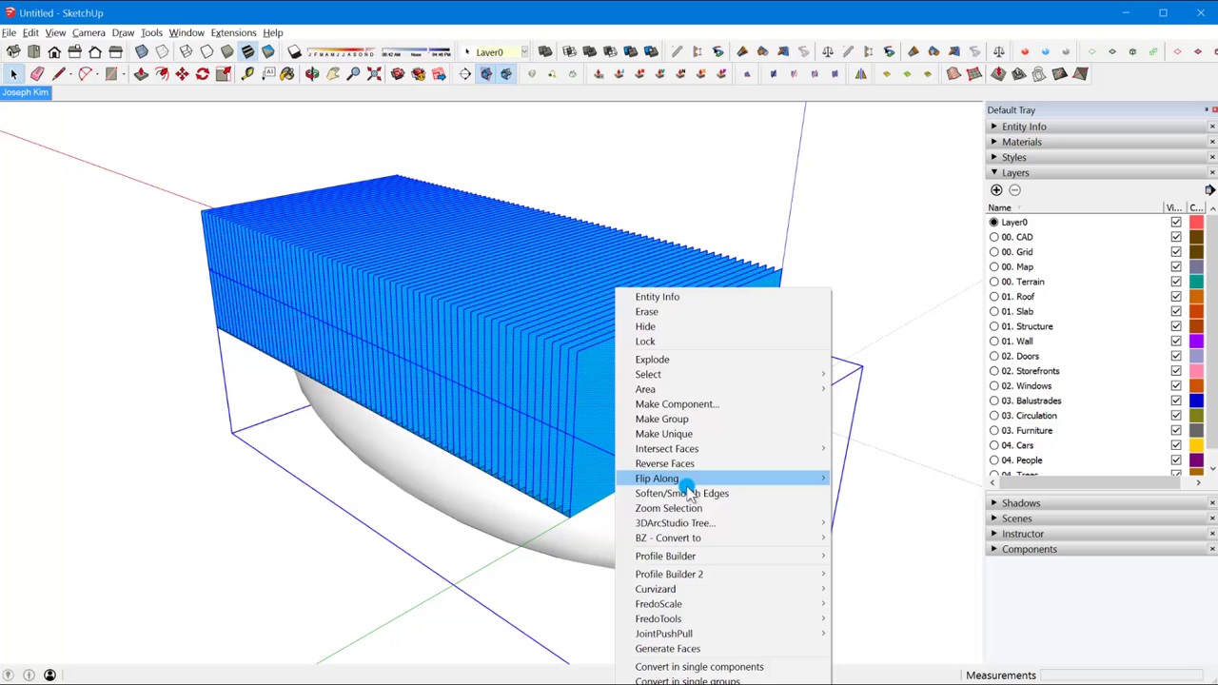
left_click(709, 510)
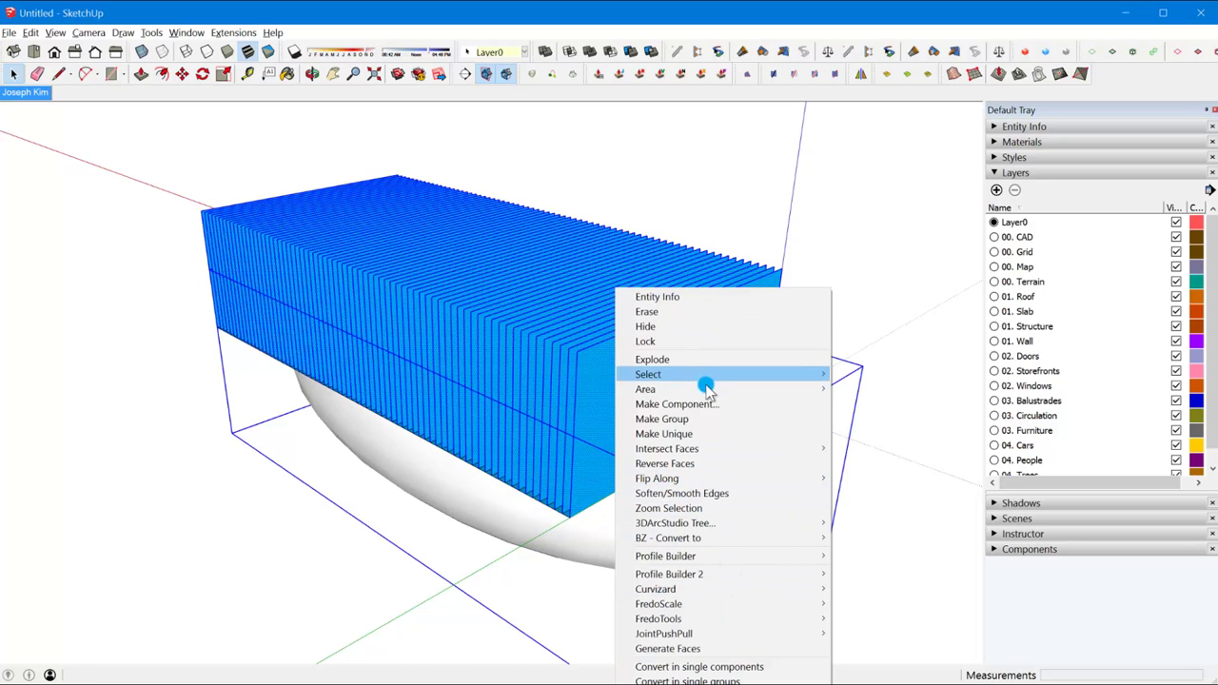
mouse_move(732, 477)
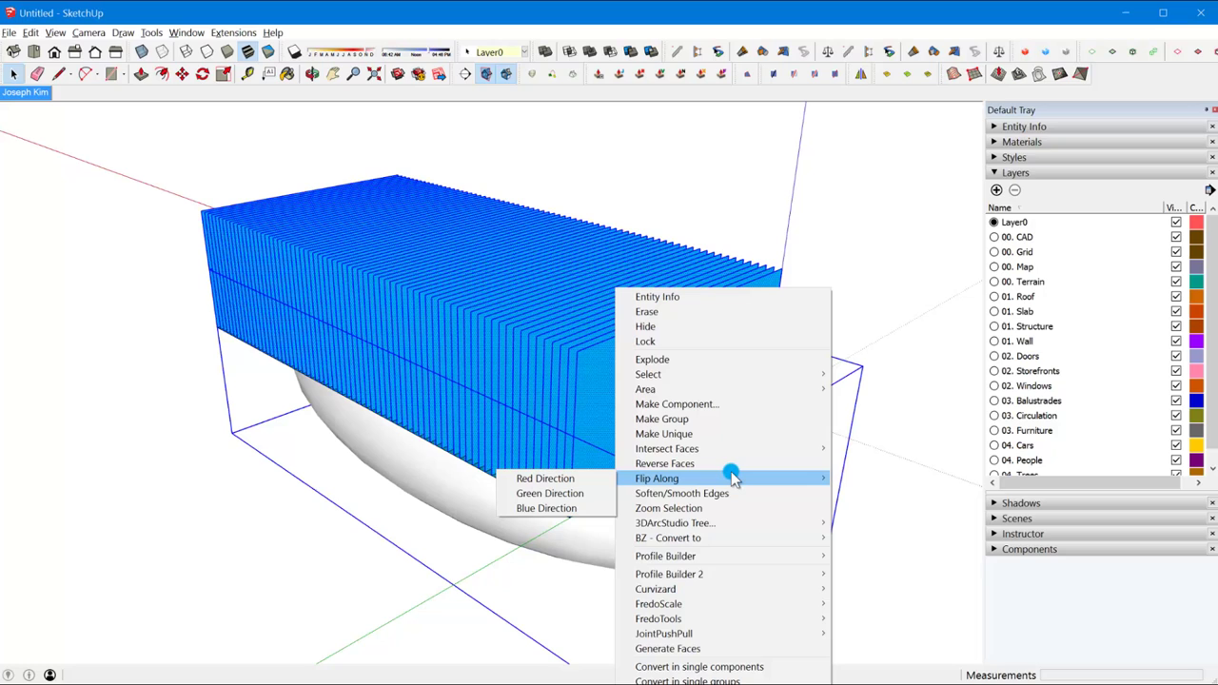
mouse_move(762, 448)
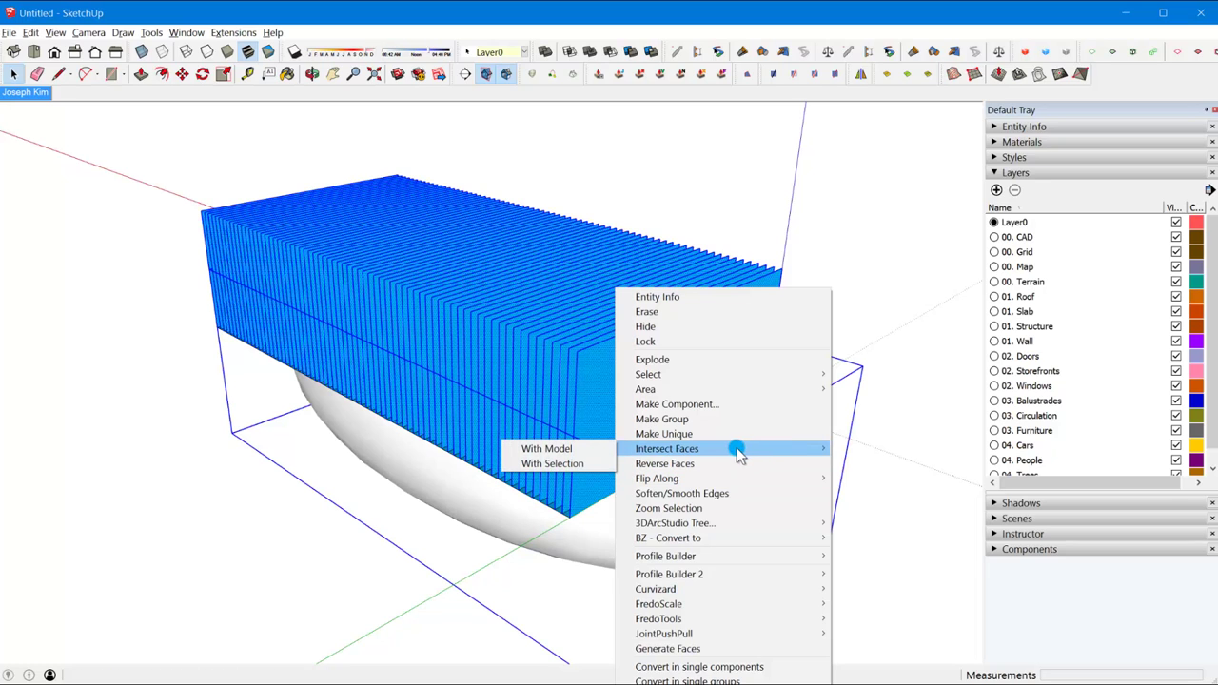
left_click(607, 465)
middle_click_drag(641, 385, 623, 386)
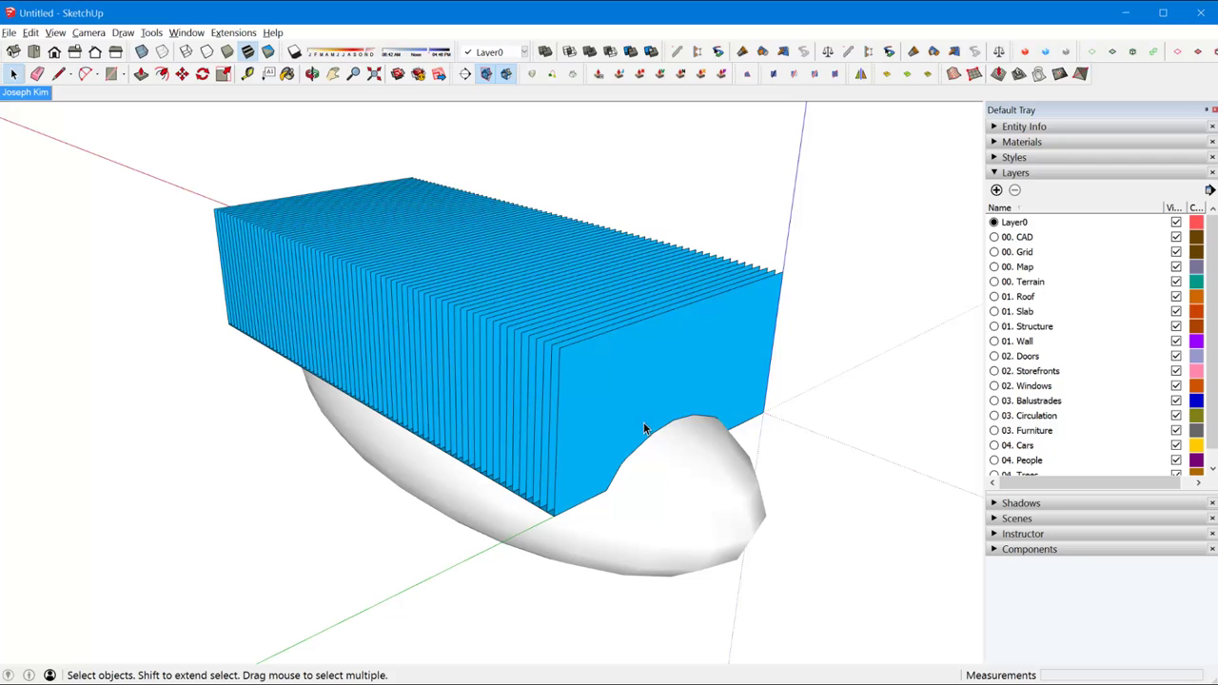
- Select and group the blue fin block, hiding the hull briefly then undoing
left_click(687, 470)
key("Delete")
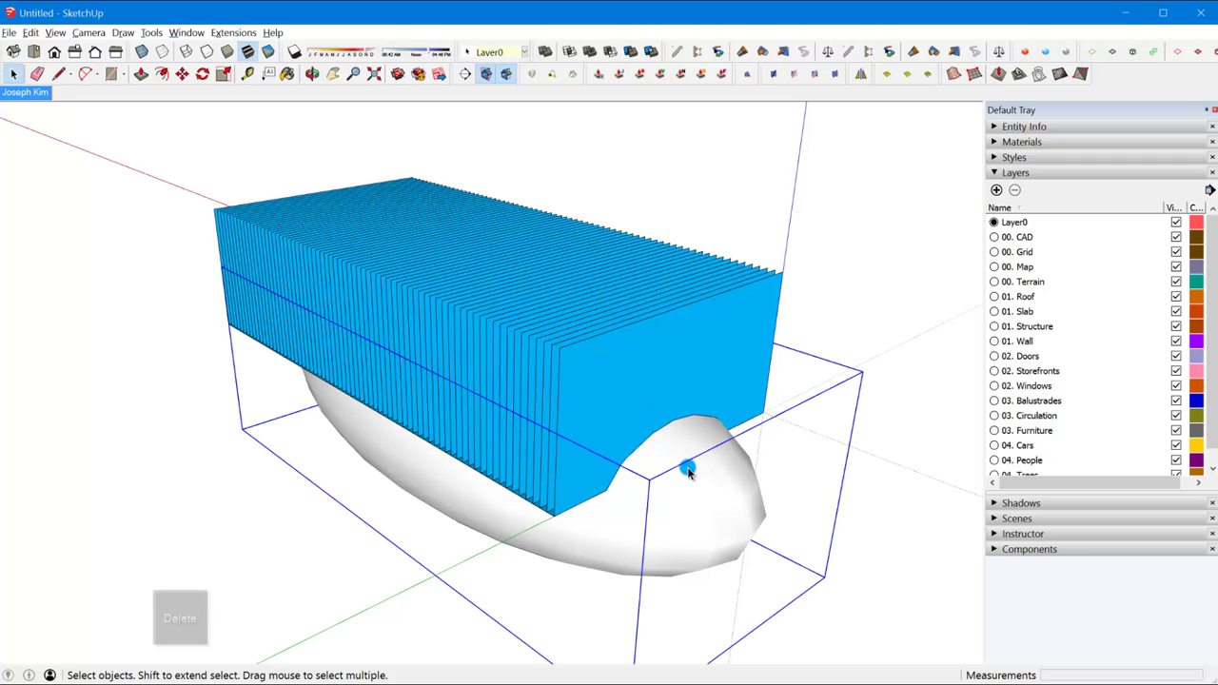
middle_click_drag(602, 416, 584, 363)
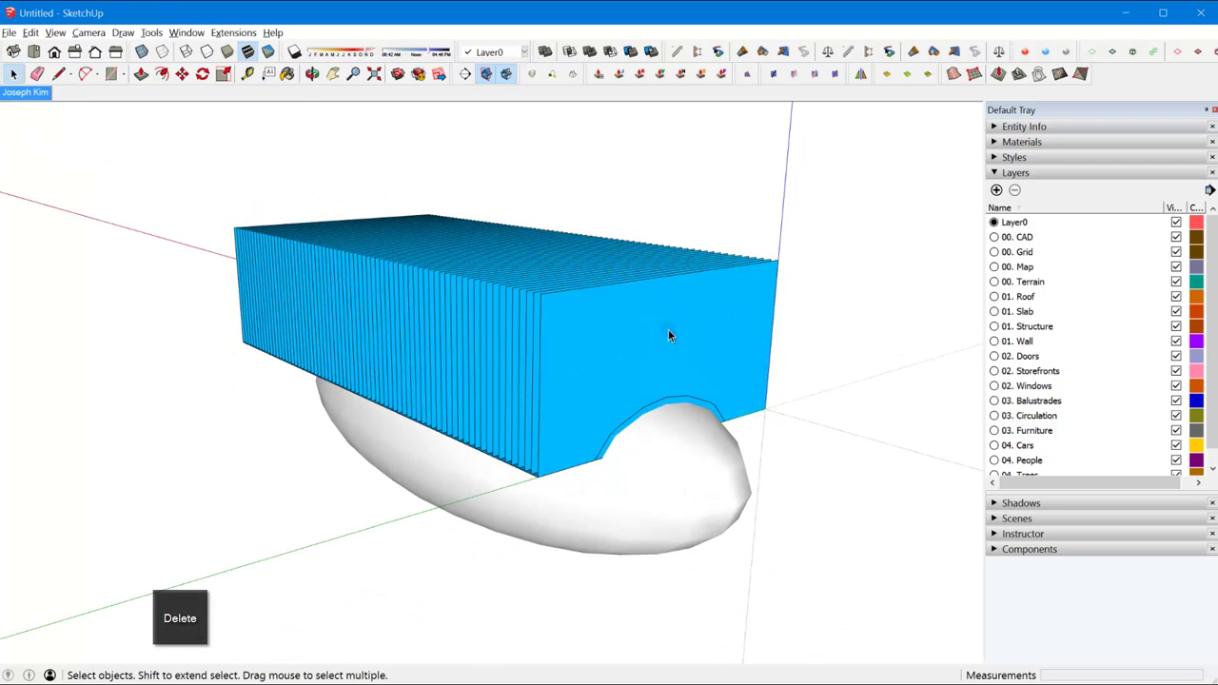
middle_click_drag(668, 335, 634, 264)
left_click_drag(859, 141, 167, 309)
middle_click_drag(516, 318, 497, 334)
key("g")
key("h")
key("ctrl+z")
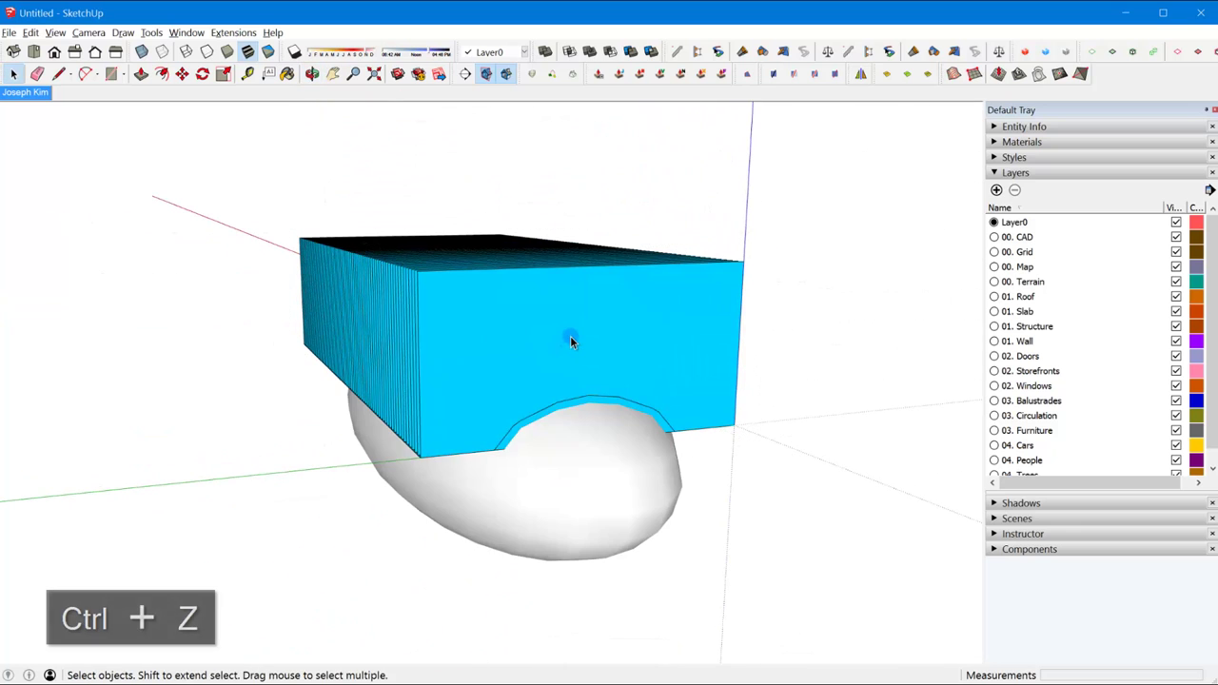
- Crossing-select the excess blue block, delete it, and inspect the remaining curved ribs
mouse_move(570, 336)
middle_mouse_down()
mouse_move(561, 290)
mouse_move(579, 326)
middle_mouse_up()
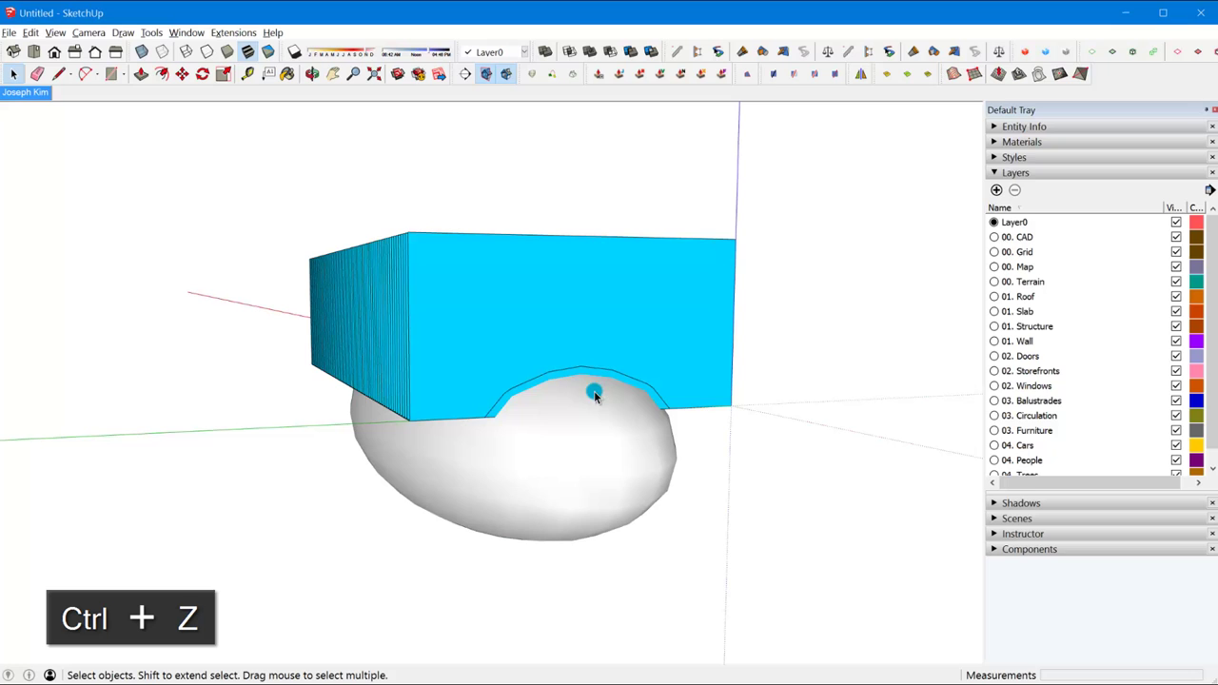
left_click(594, 393)
left_click(597, 304)
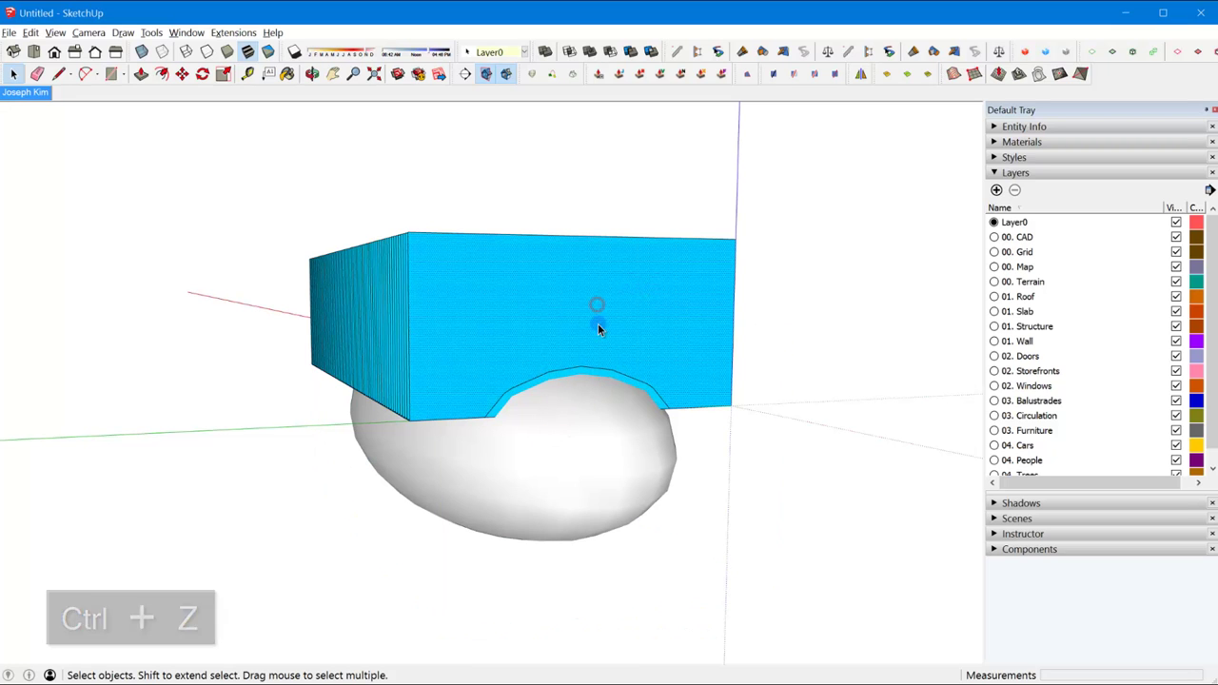
middle_click_drag(533, 267, 704, 220)
key("space")
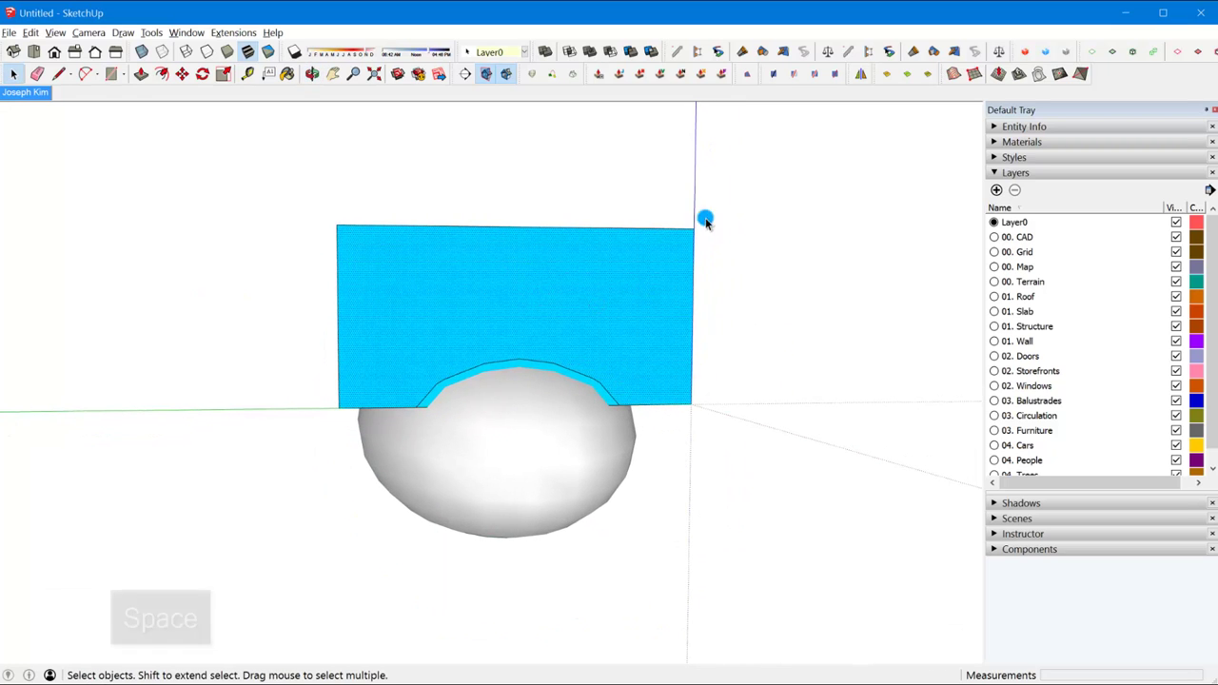
left_click_drag(745, 177, 307, 275)
key("Delete")
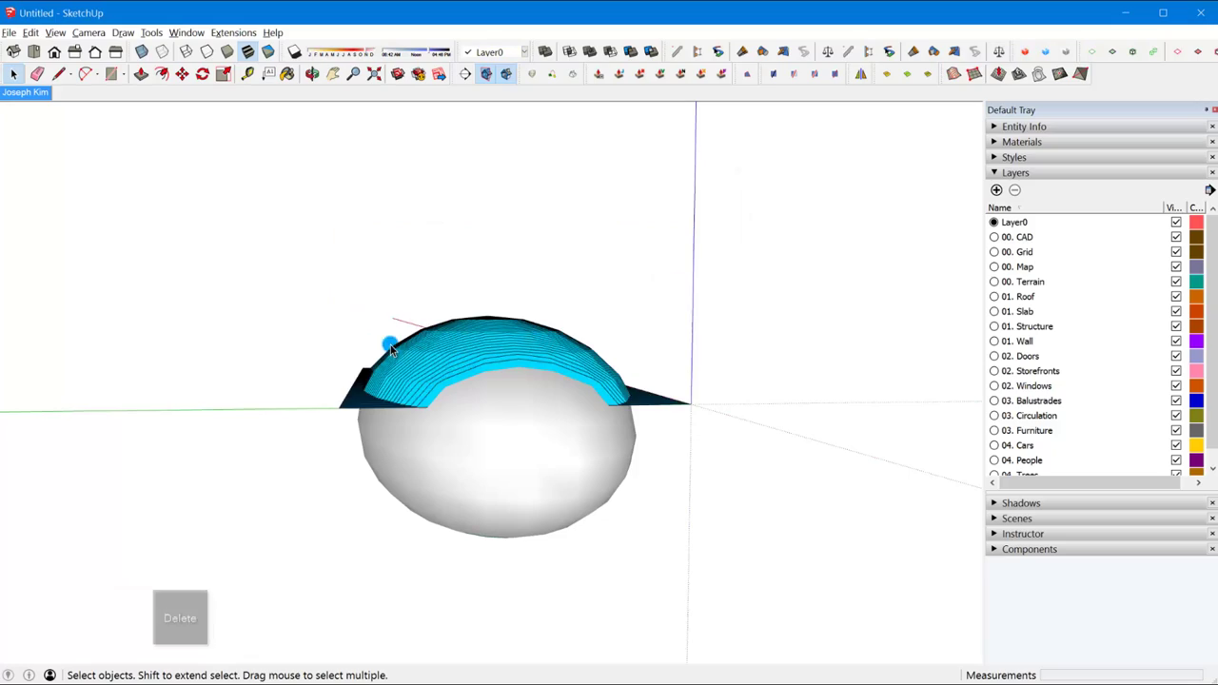
middle_click_drag(391, 345, 558, 422)
middle_click_drag(387, 386, 349, 479)
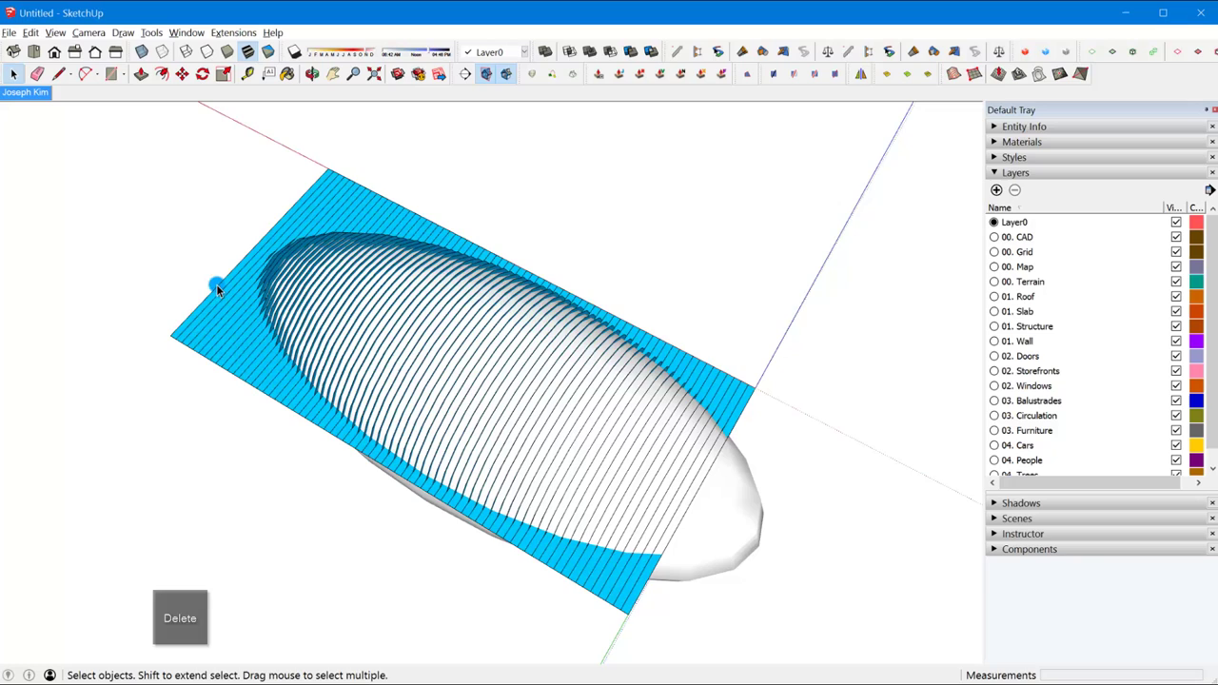
middle_click_drag(216, 284, 466, 404)
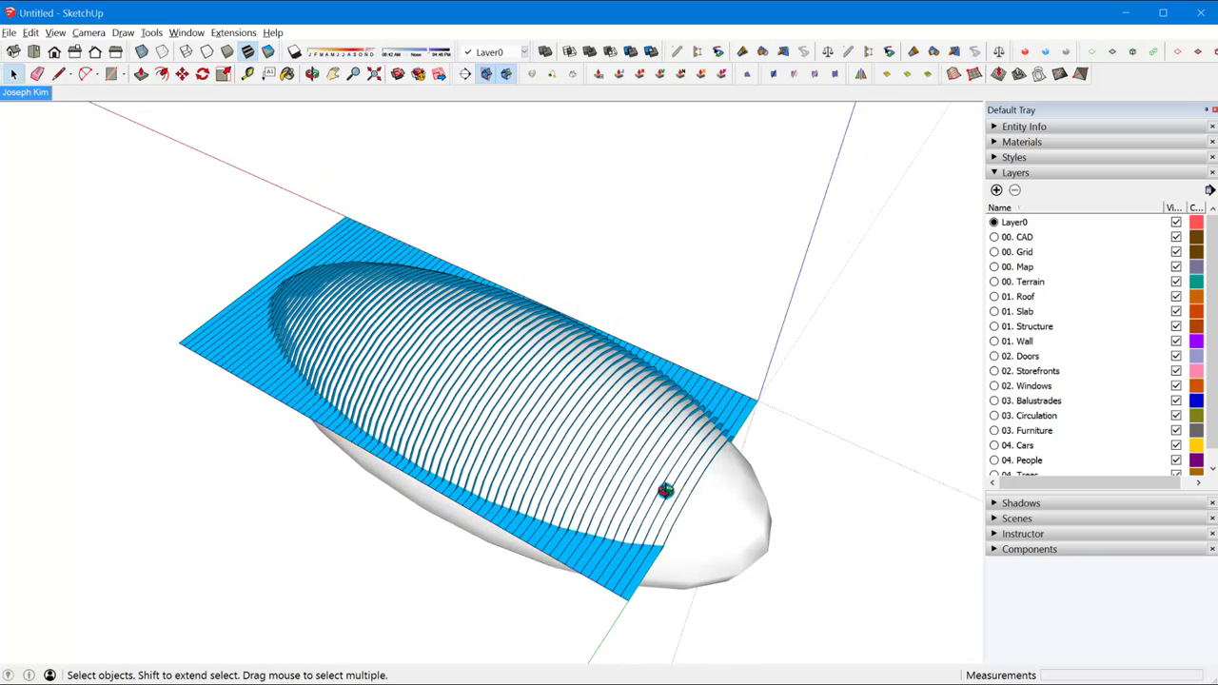
middle_click_drag(665, 491, 707, 495)
- Select the fins and hull together and apply Intersect Faces > With Selection
left_click(686, 484)
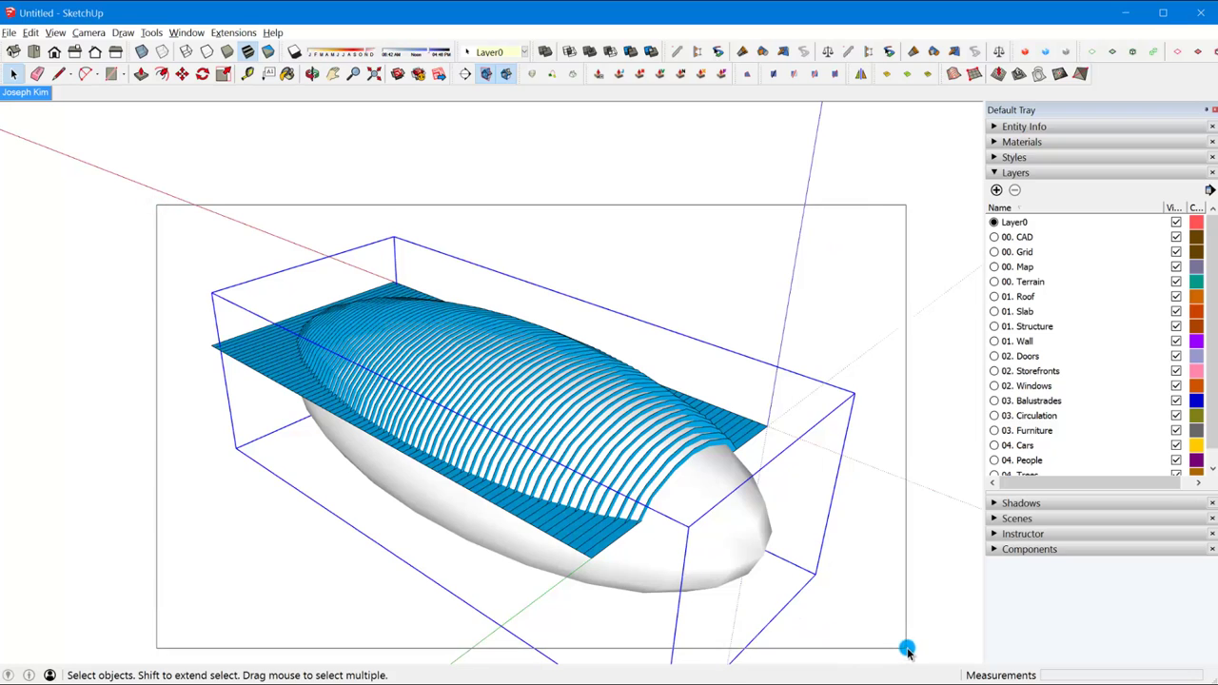
left_click(742, 536)
scroll(672, 524, "down", 3)
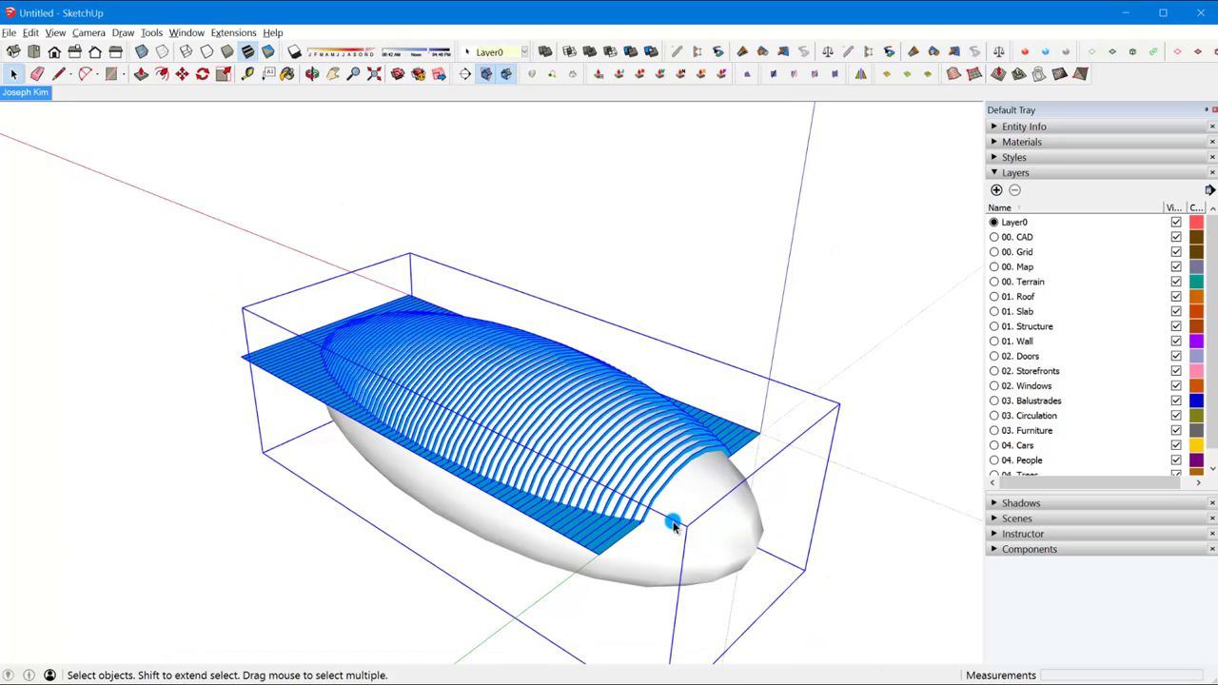
right_click(692, 530)
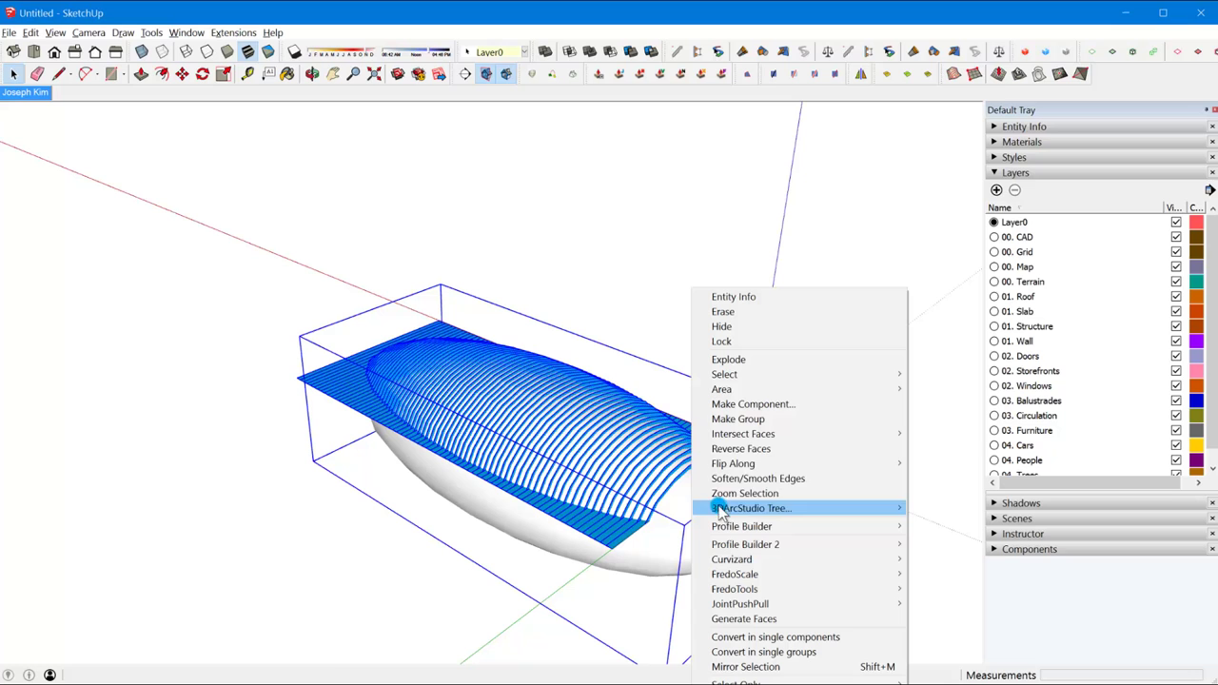
mouse_move(754, 436)
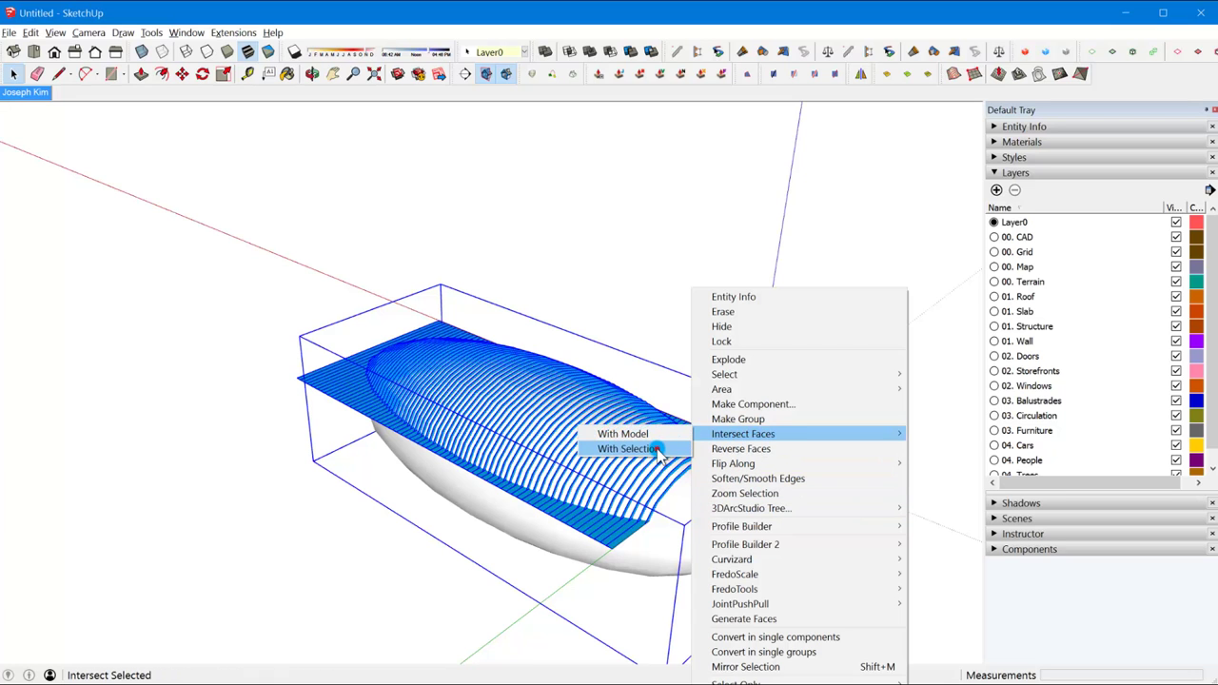
left_click(657, 449)
- Deselect, then select the white hull and delete it
left_click(695, 527)
scroll(700, 504, "up", 5)
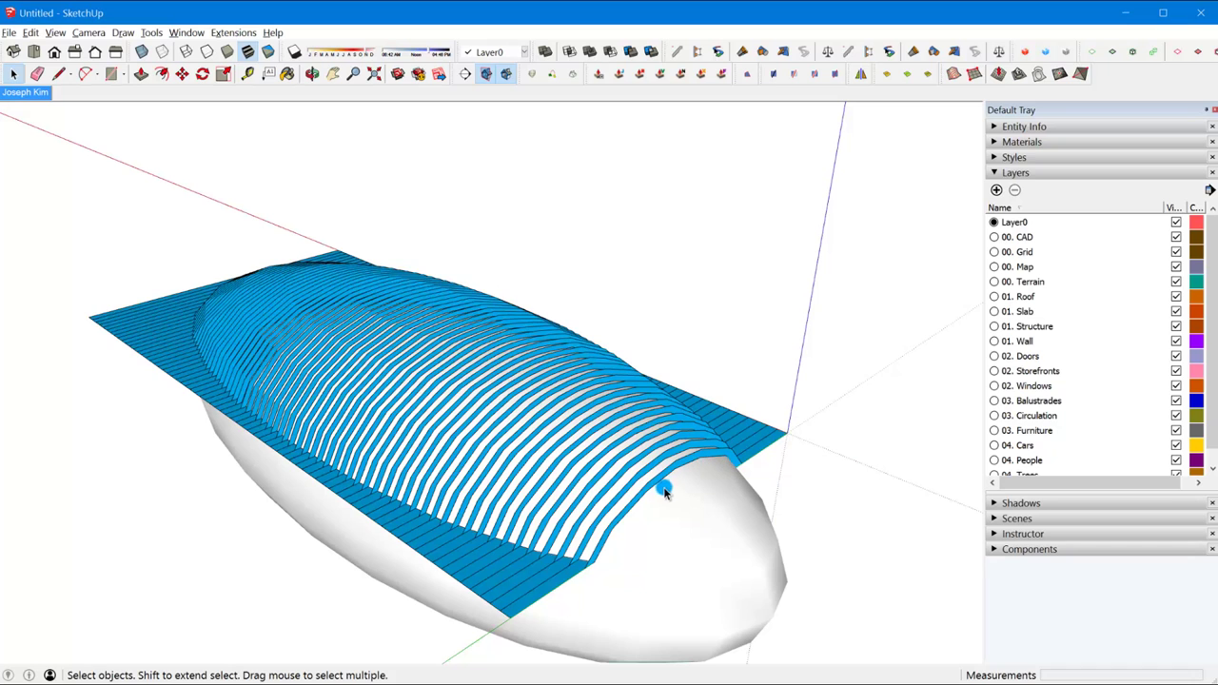
left_click(699, 542)
key("Delete")
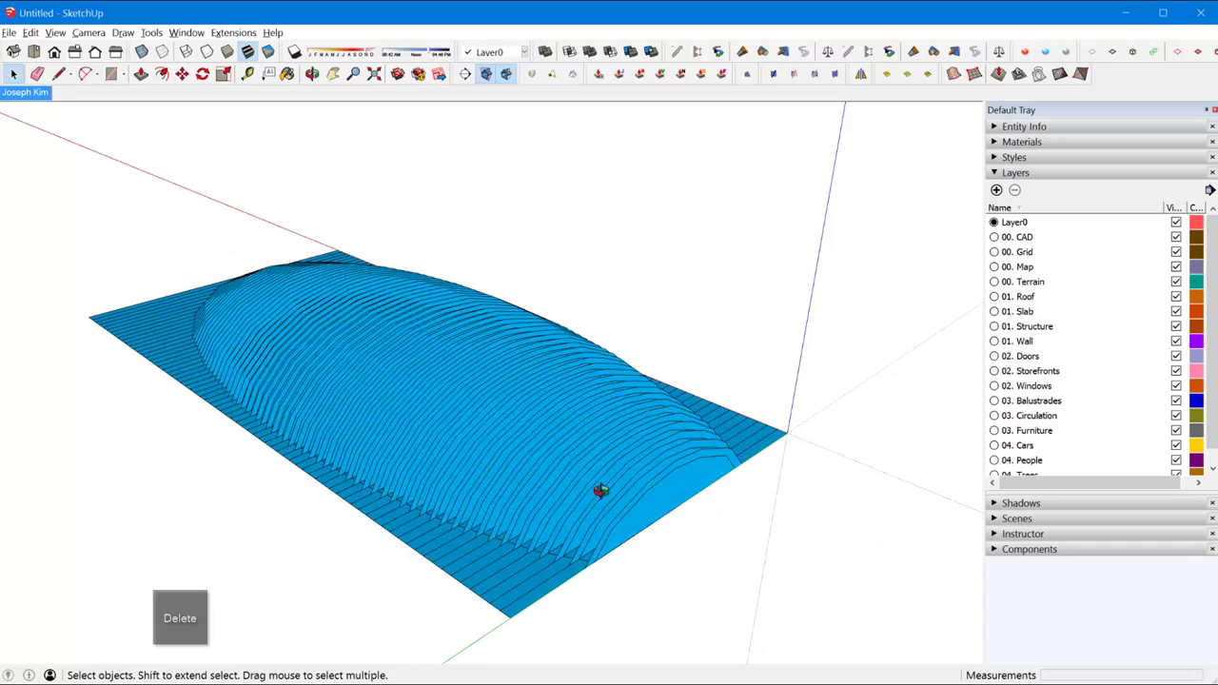
- Orbit and zoom to view the blue ribbed vault from above and below
middle_click_drag(600, 489, 505, 511)
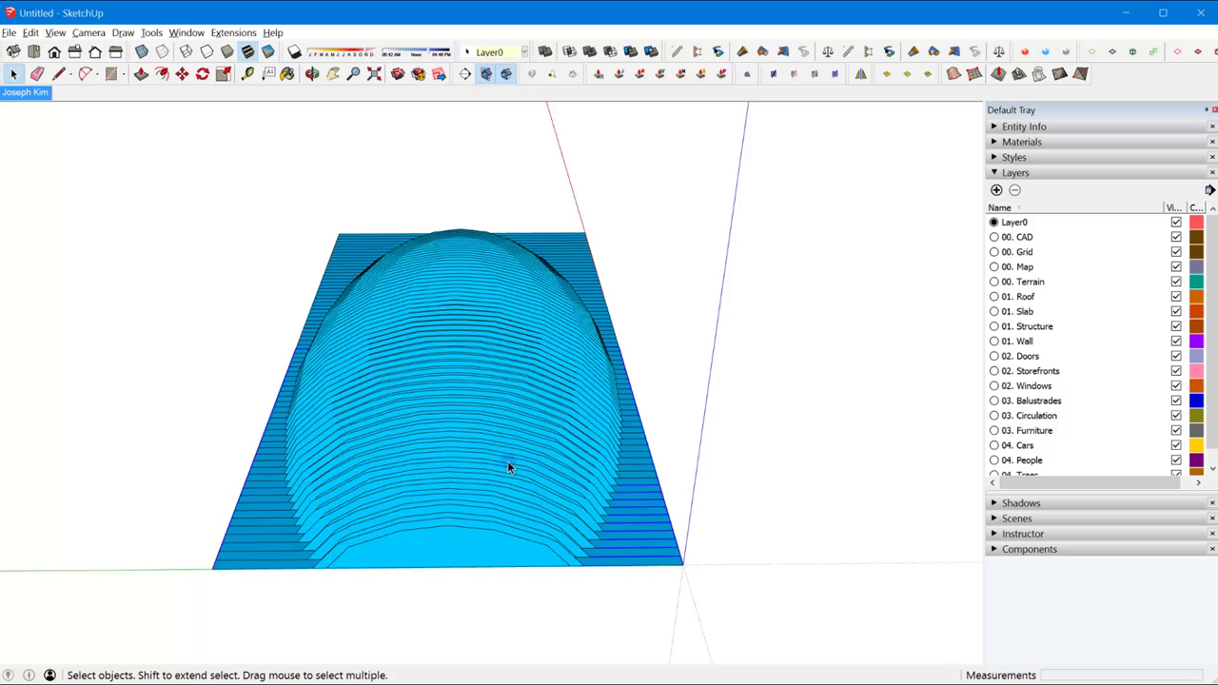
middle_click_drag(508, 464, 391, 395)
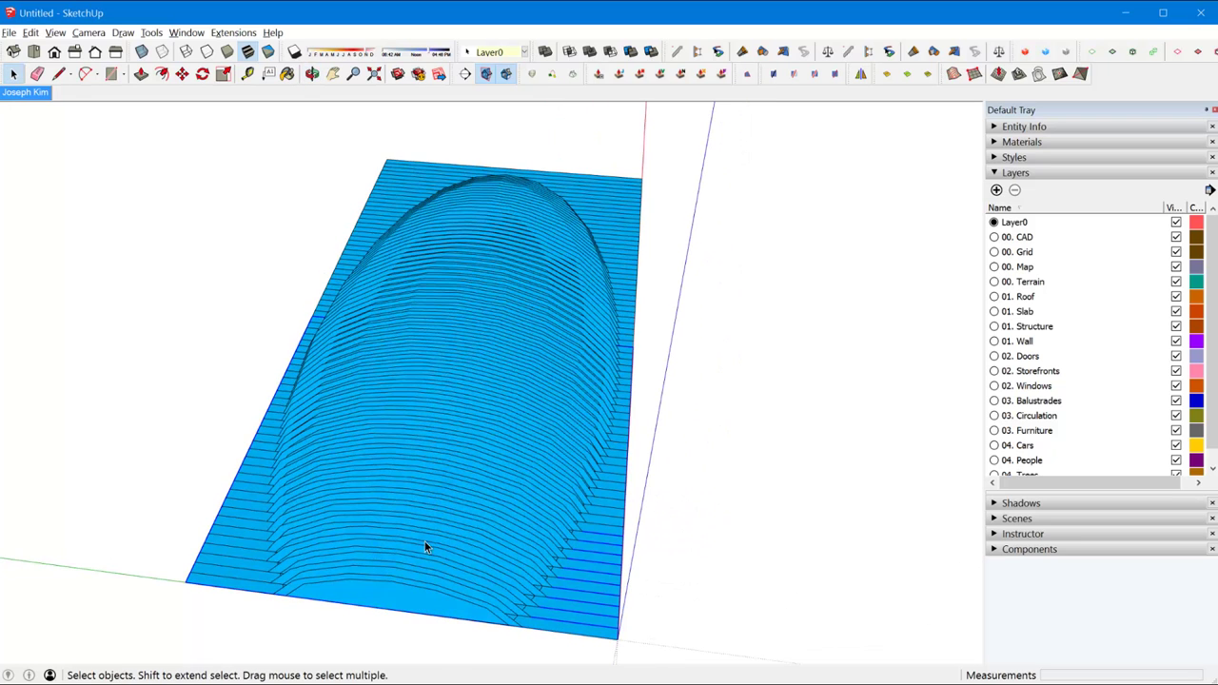
middle_click_drag(424, 546, 522, 293)
scroll(563, 213, "up", 2)
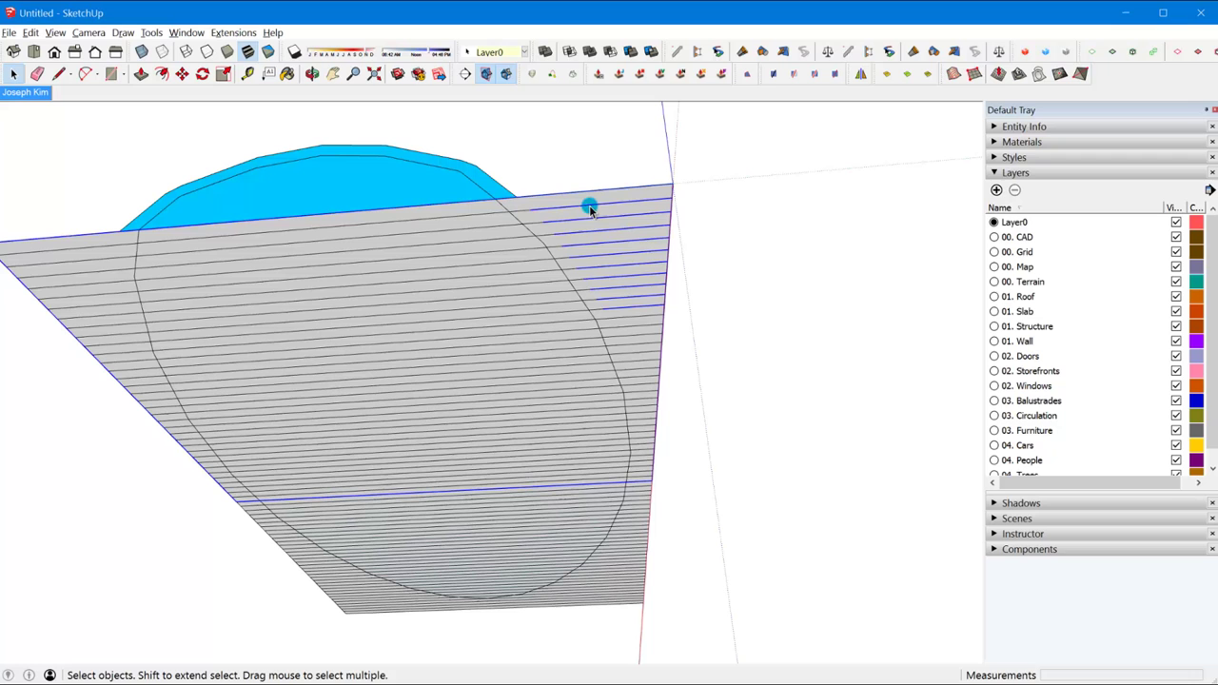
- Lock an edge on the surface's underside, then orbit to a low side view of the vault's end
left_click(594, 200)
scroll(632, 487, "up", 3)
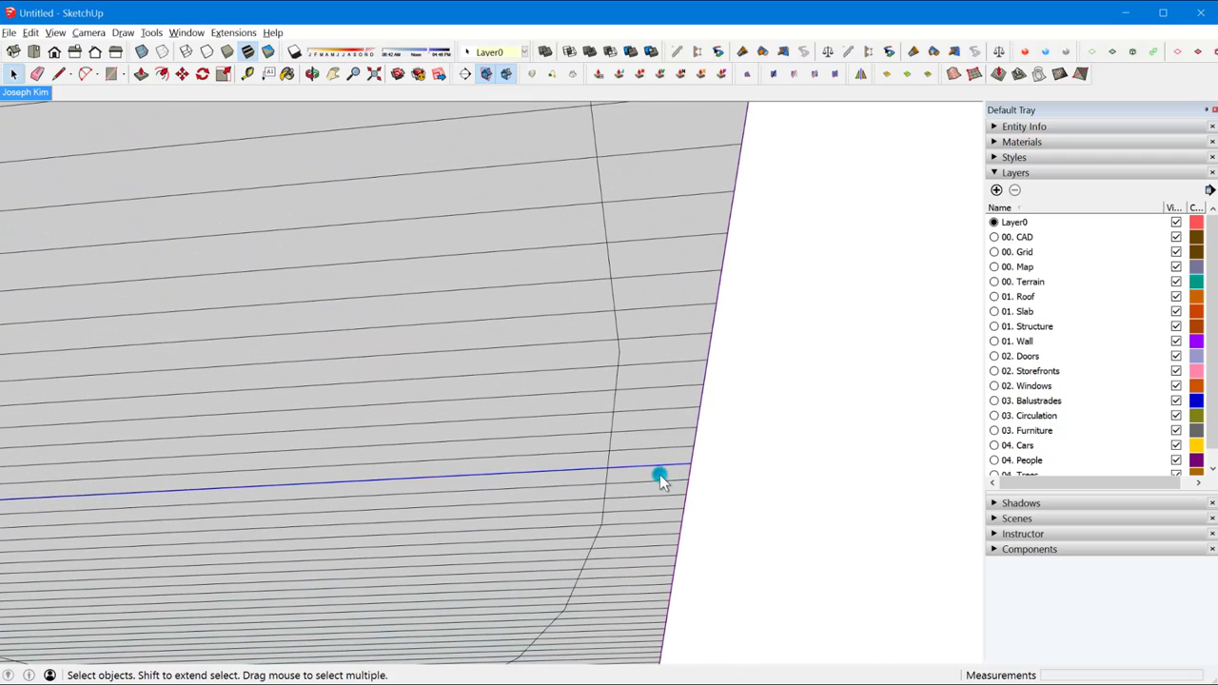
right_click(660, 475)
left_click(692, 104)
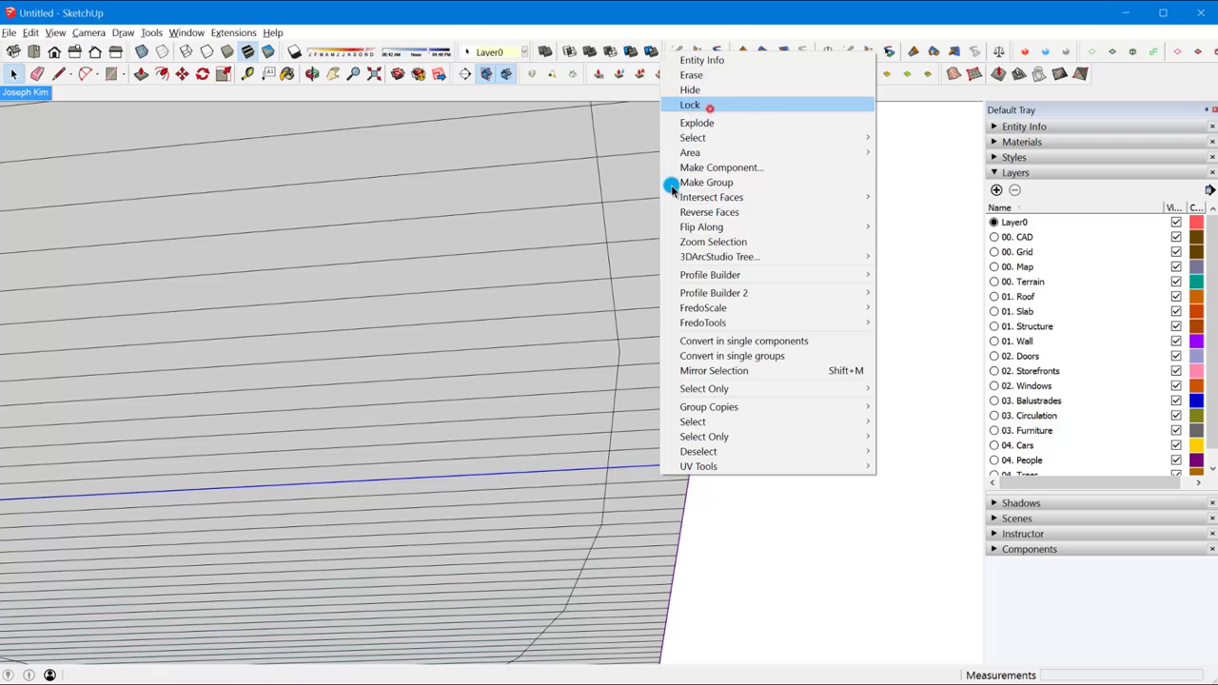
scroll(530, 394, "down", 4)
middle_click_drag(519, 259, 526, 394)
left_click(647, 250)
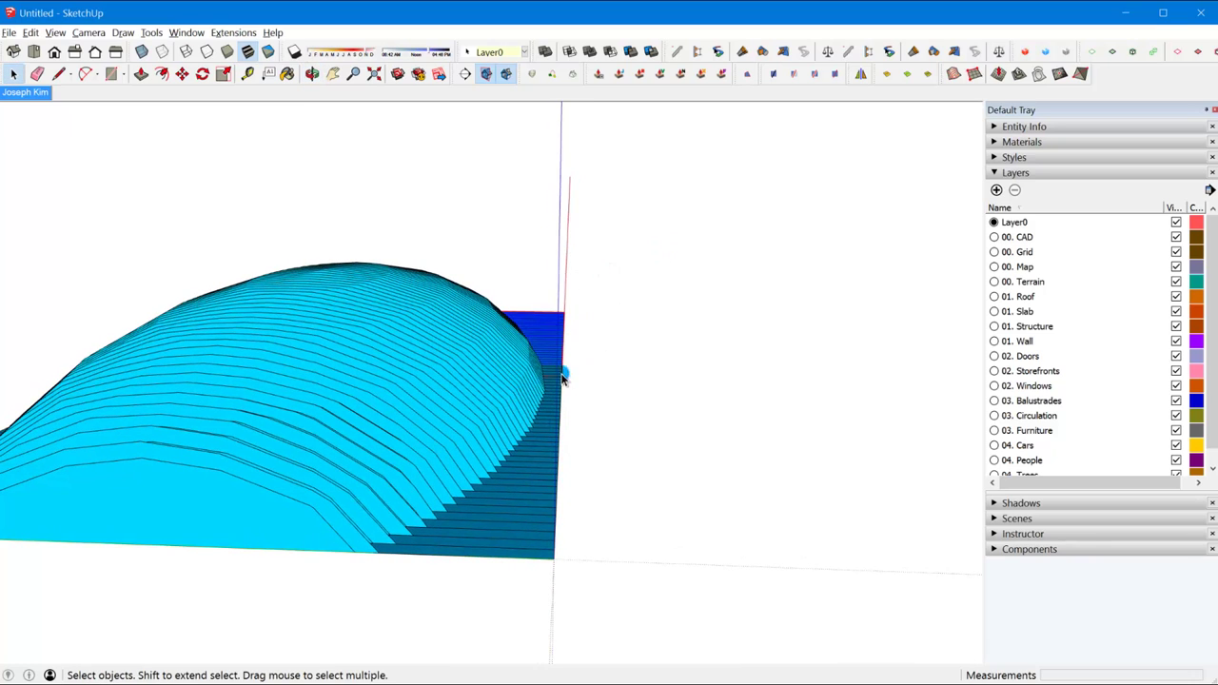
- Delete the leftover face at the base's end and select the stray edges beside the dome
key("Delete")
middle_click_drag(406, 452, 573, 314)
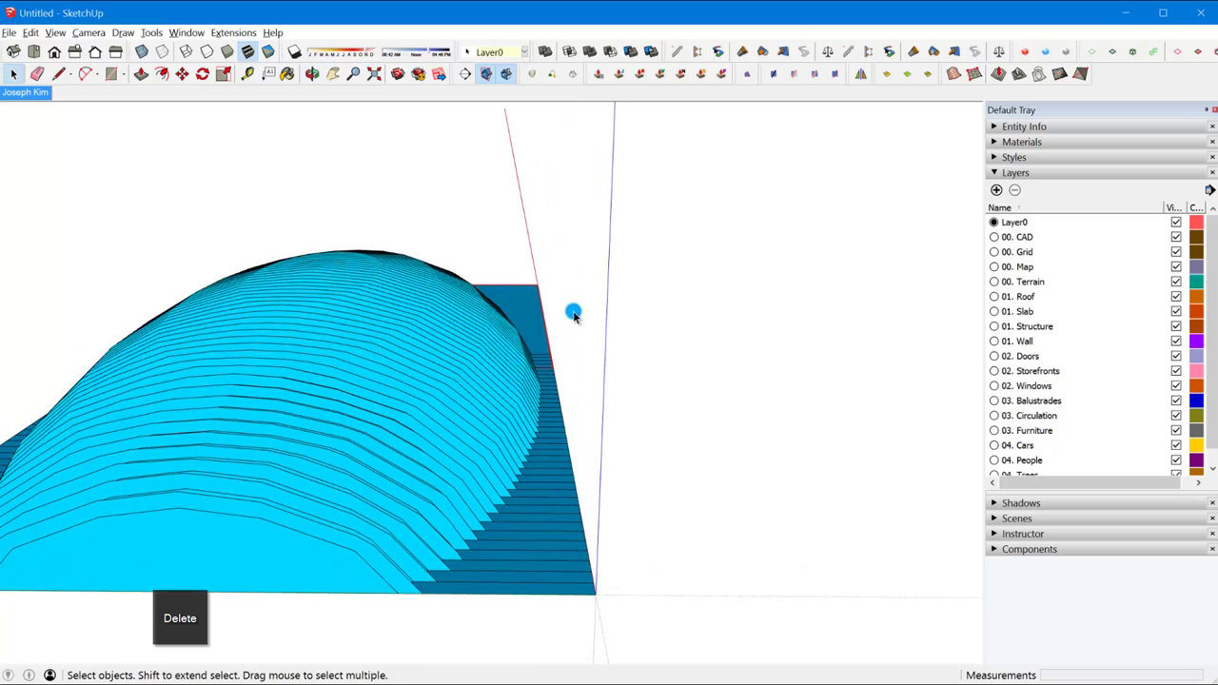
left_click_drag(555, 404, 554, 558)
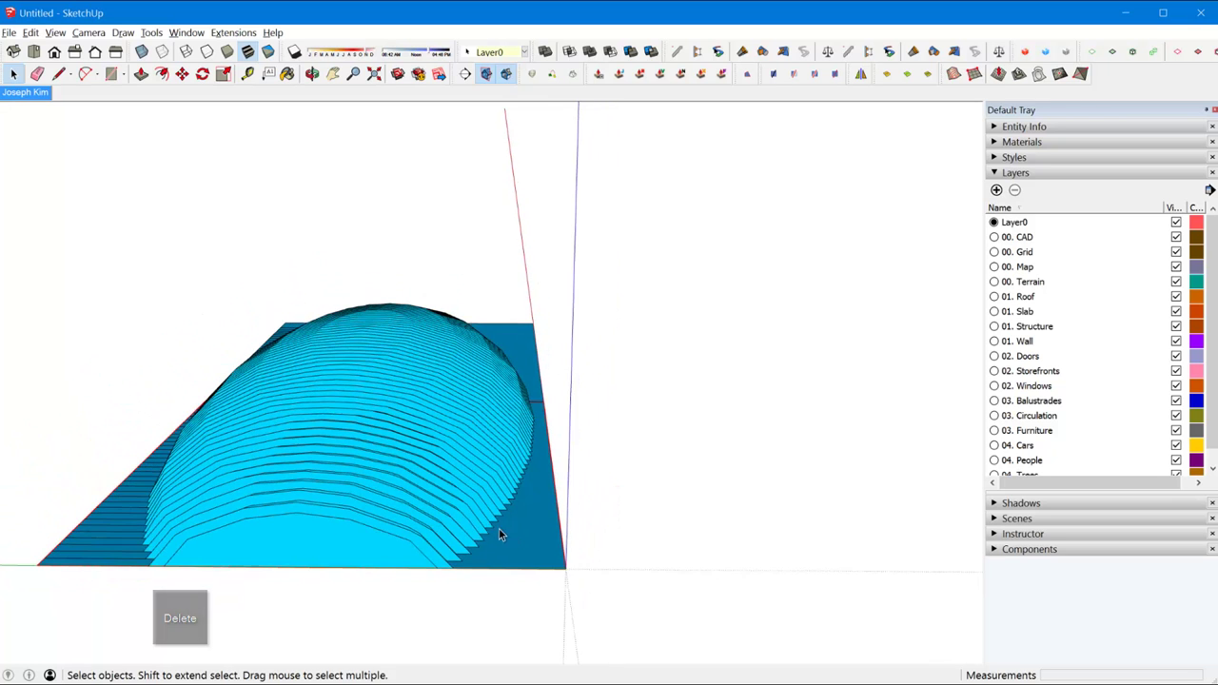
middle_click_drag(384, 489, 813, 454)
- Run Shift+E to erase stray curves, then undo and redo the change
key("shift+e")
key("Return")
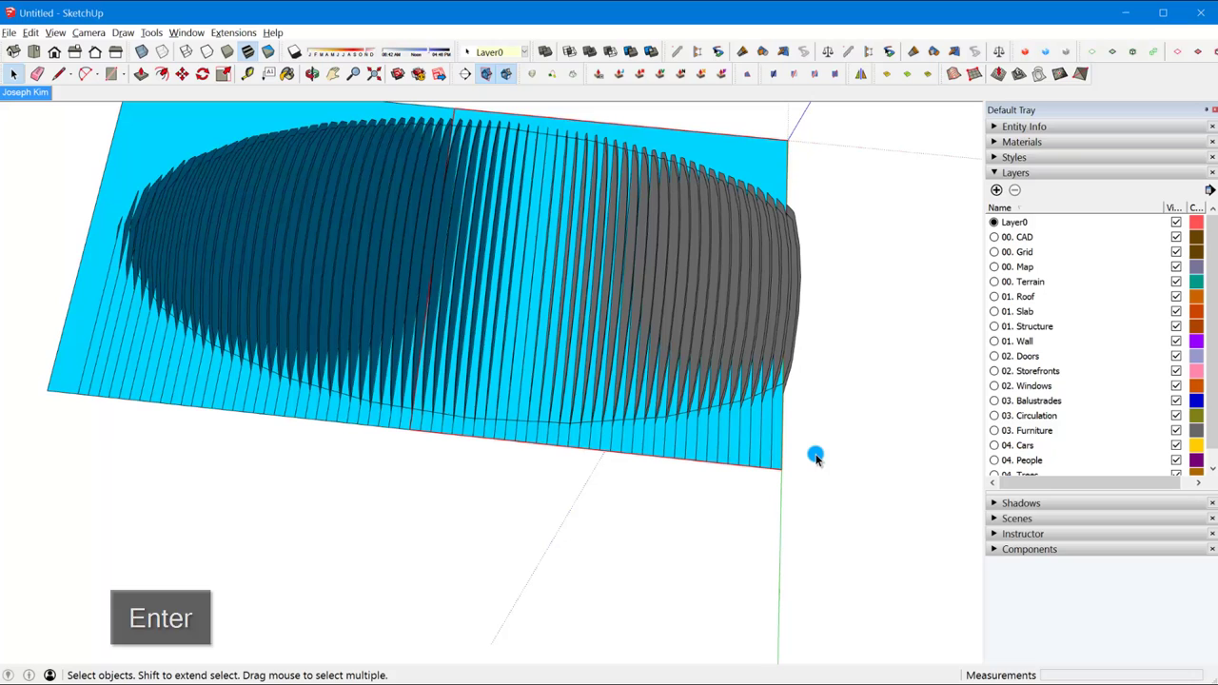
key("shift+w")
middle_click_drag(708, 409, 414, 390)
key("ctrl+z")
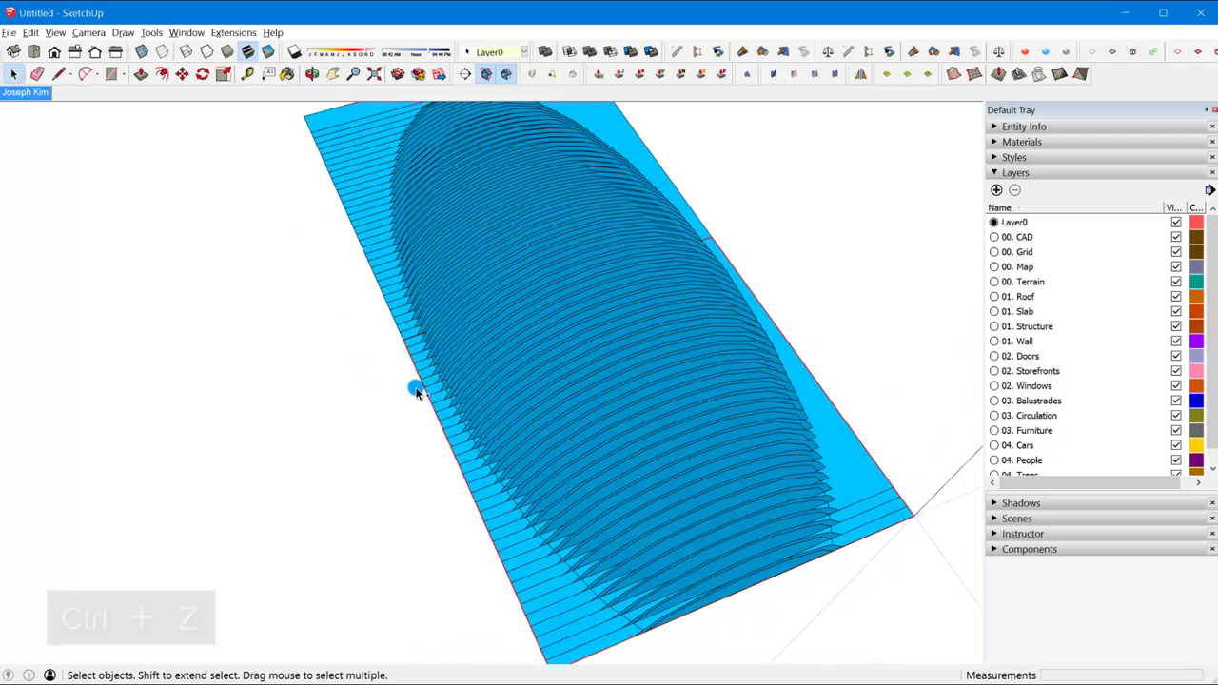
key("ctrl+y")
- Delete the stray short edges along the base strip's left and upper-left sides
middle_click_drag(590, 511, 514, 495)
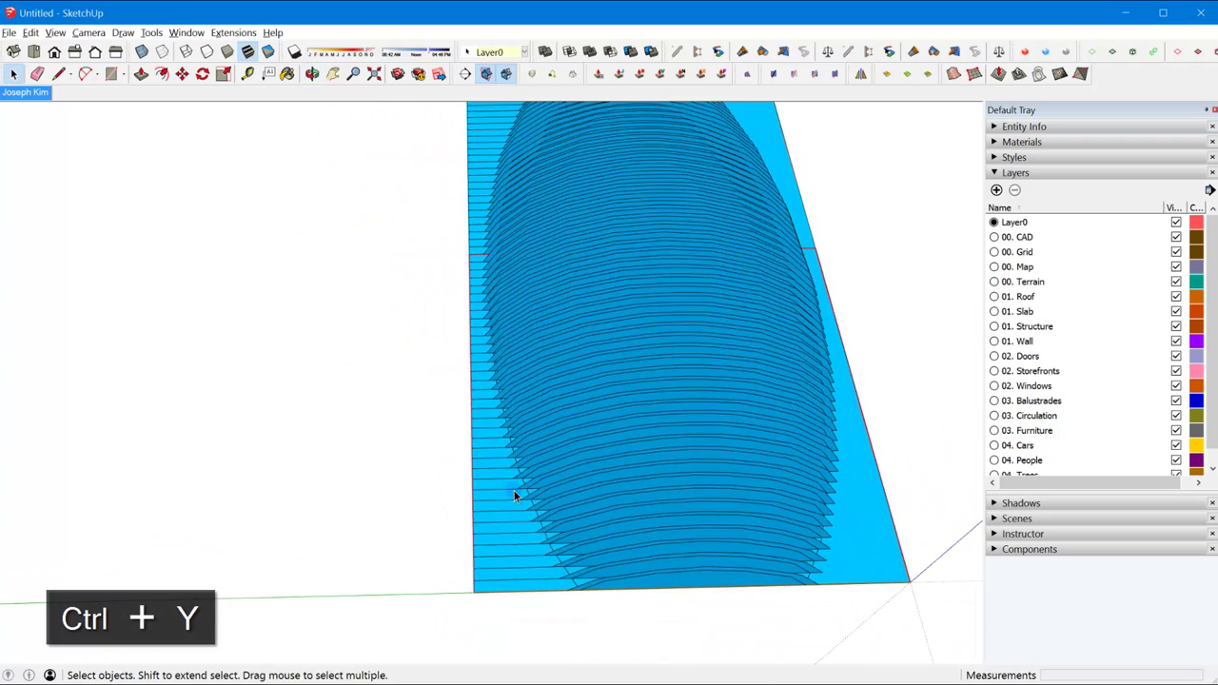
left_click_drag(410, 651, 403, 640)
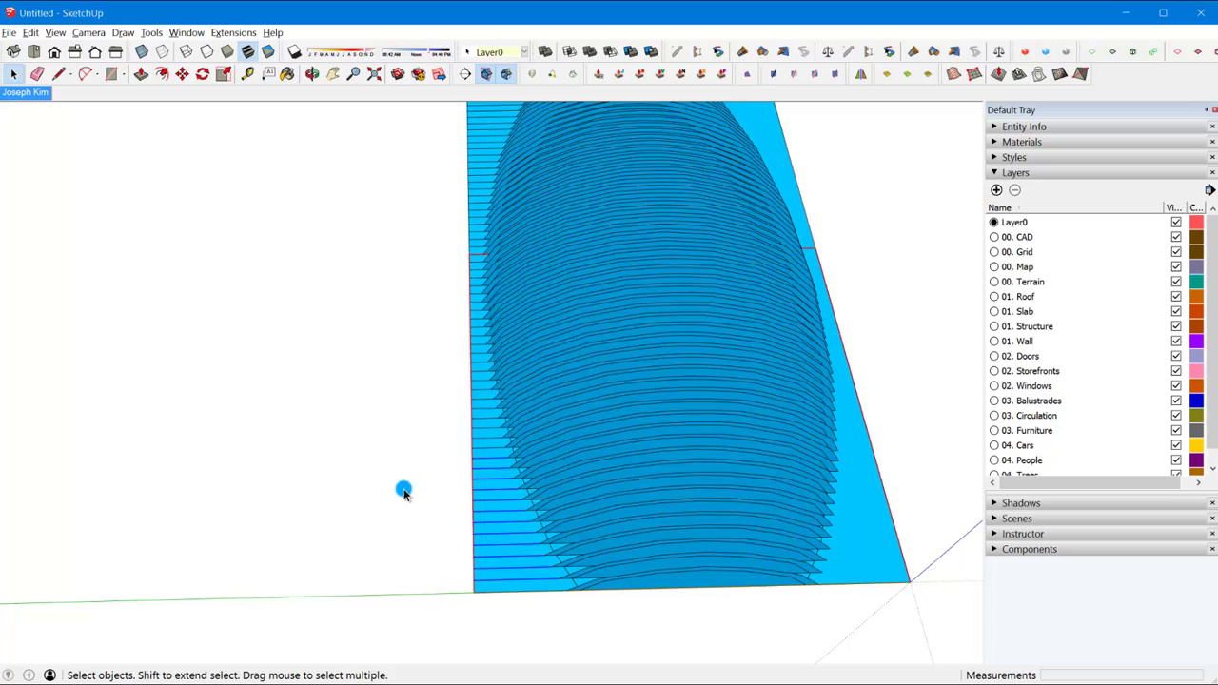
key("Delete")
left_click_drag(445, 195, 445, 196)
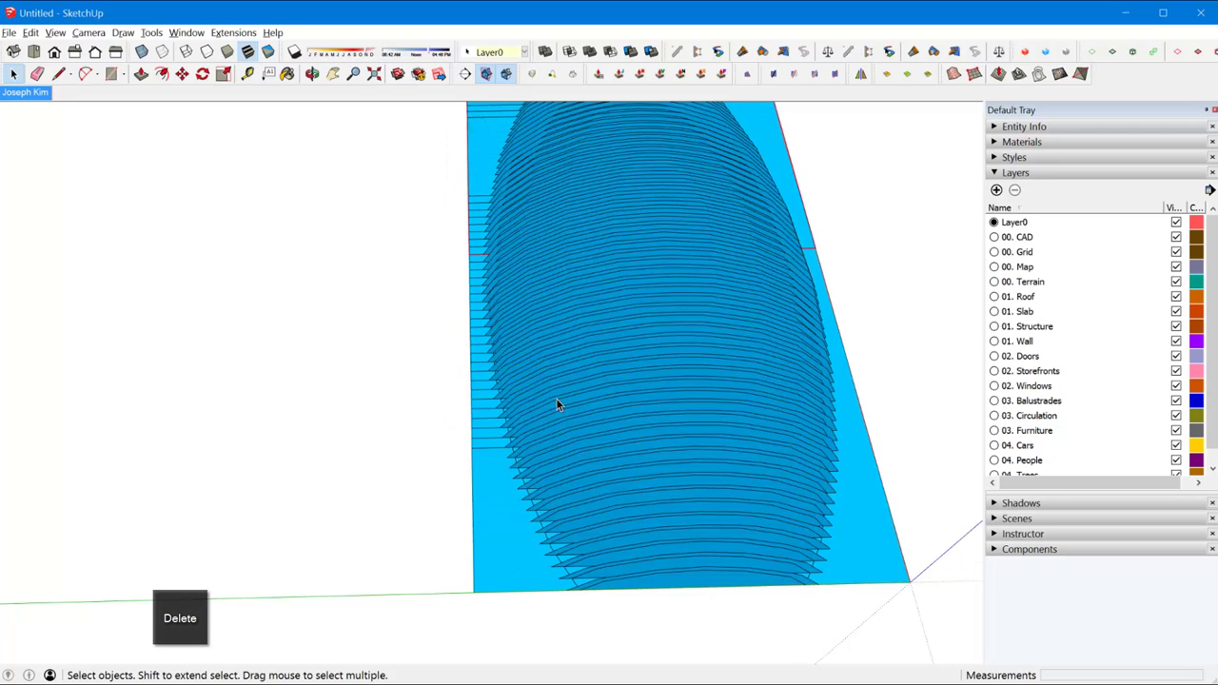
middle_click_drag(557, 403, 468, 115)
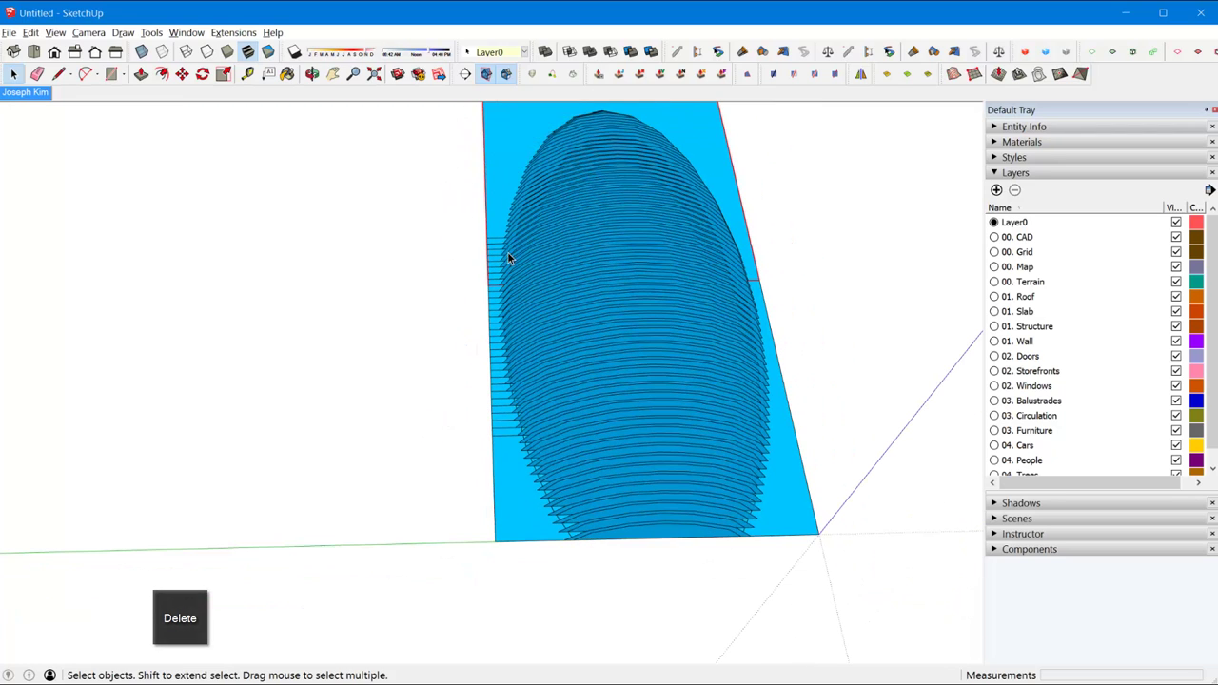
scroll(494, 233, "up", 2)
left_click_drag(489, 213, 448, 378)
key("Delete")
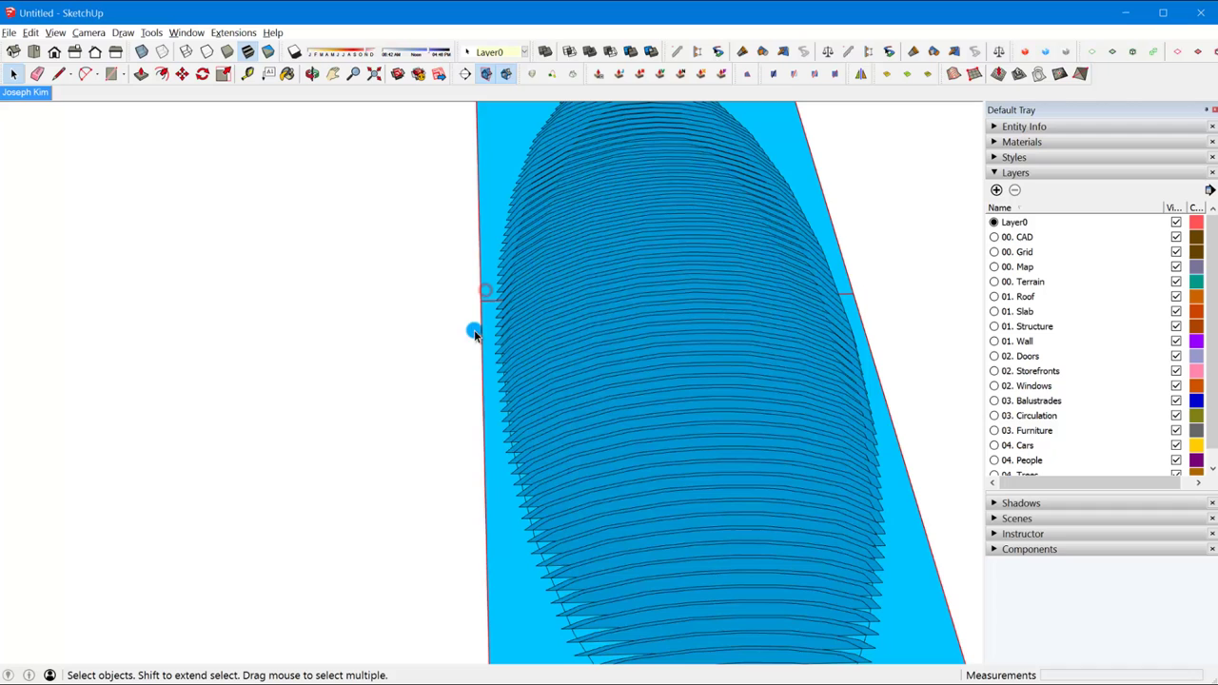
- Orbit to a level side view of the dome and toggle perspective with J
scroll(409, 381, "down", 4)
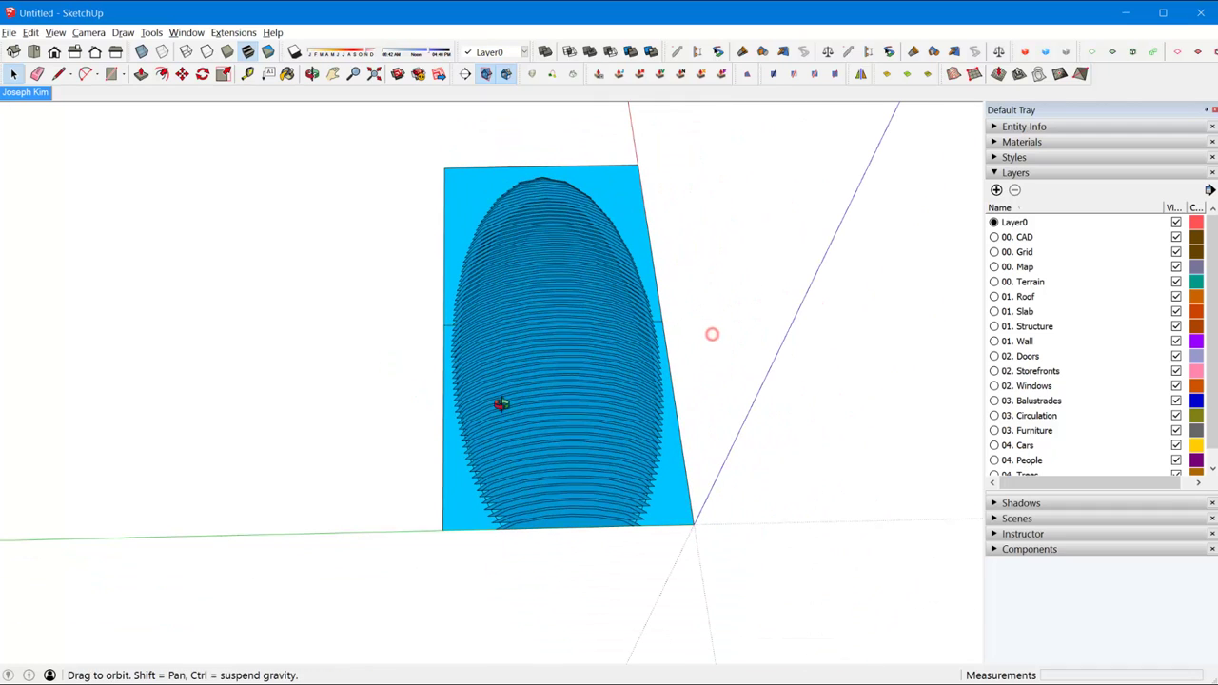
middle_click_drag(502, 403, 451, 389)
scroll(495, 384, "up", 4)
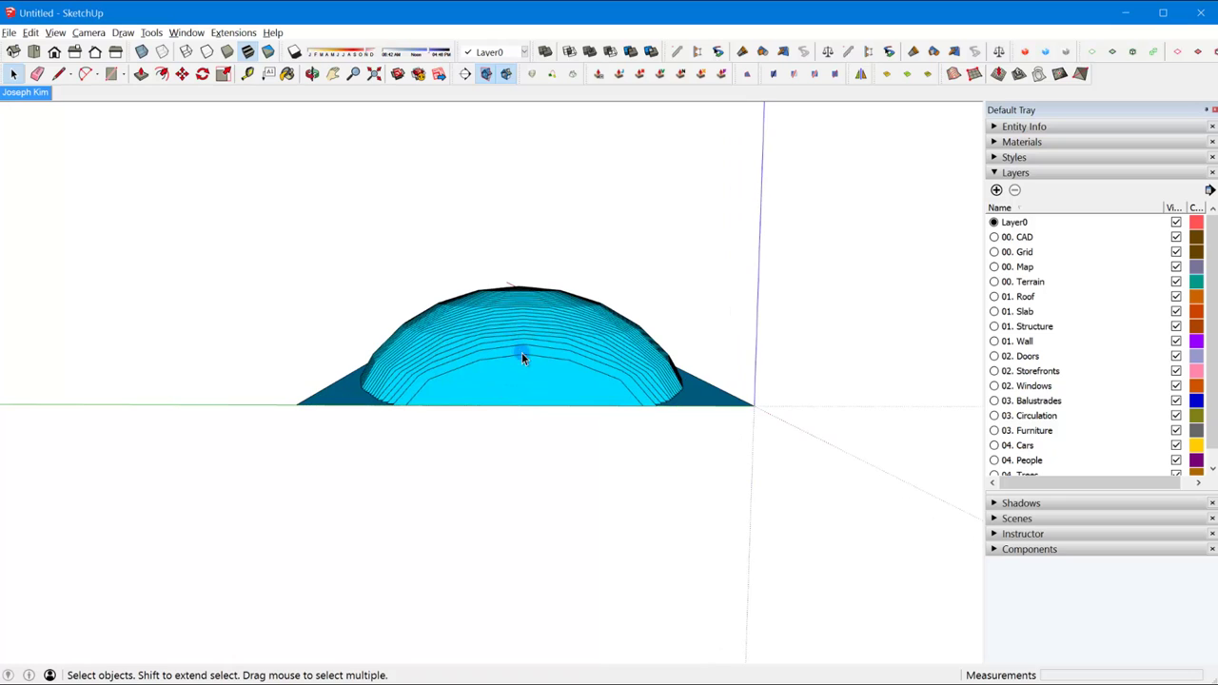
middle_click_drag(522, 358, 535, 331)
key("j")
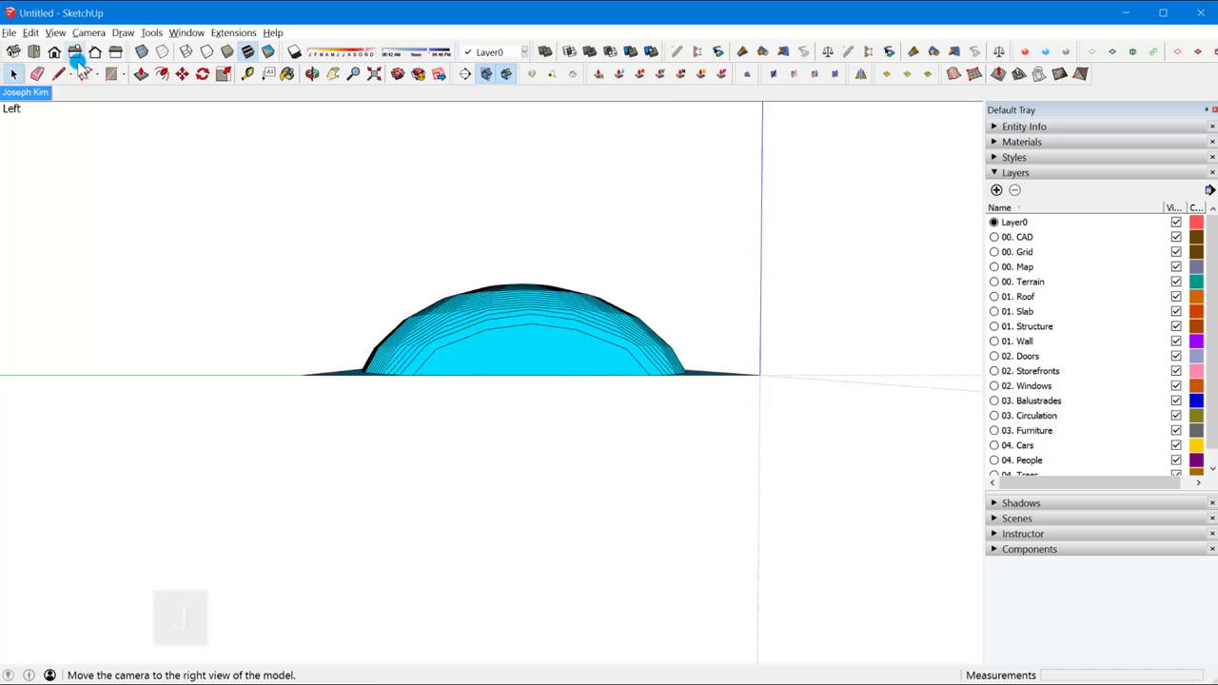
- Check the fins from the Front, Right, Back and Left standard views
left_click(86, 32)
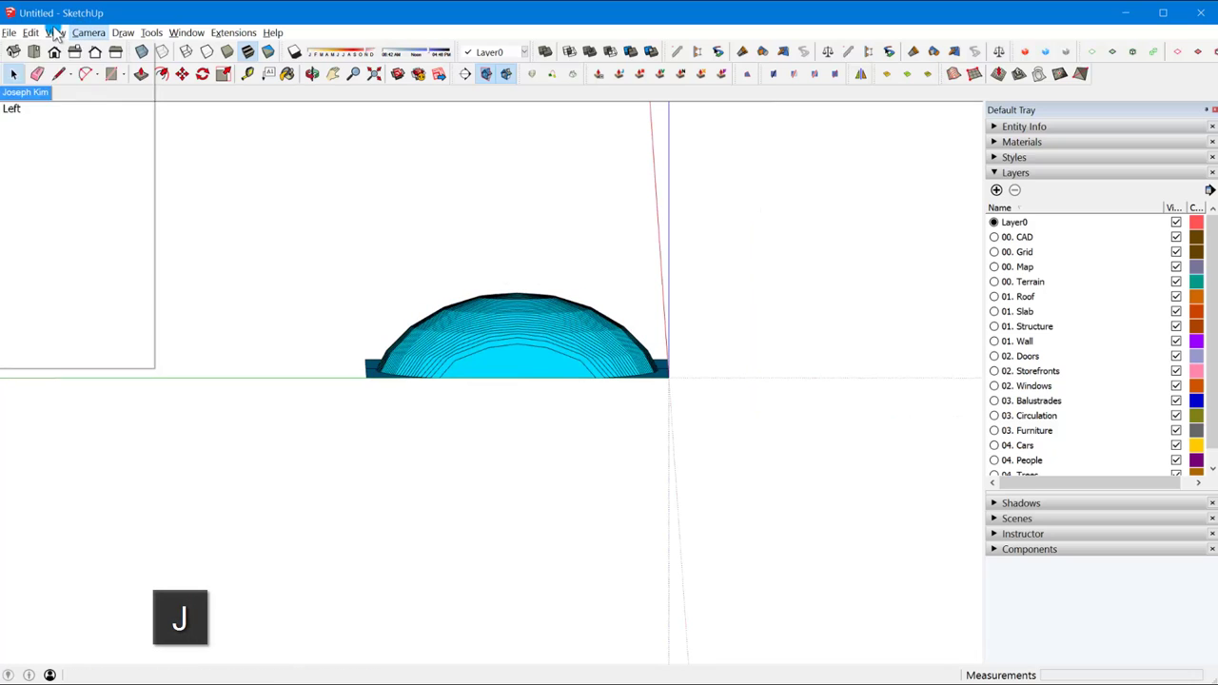
mouse_move(55, 33)
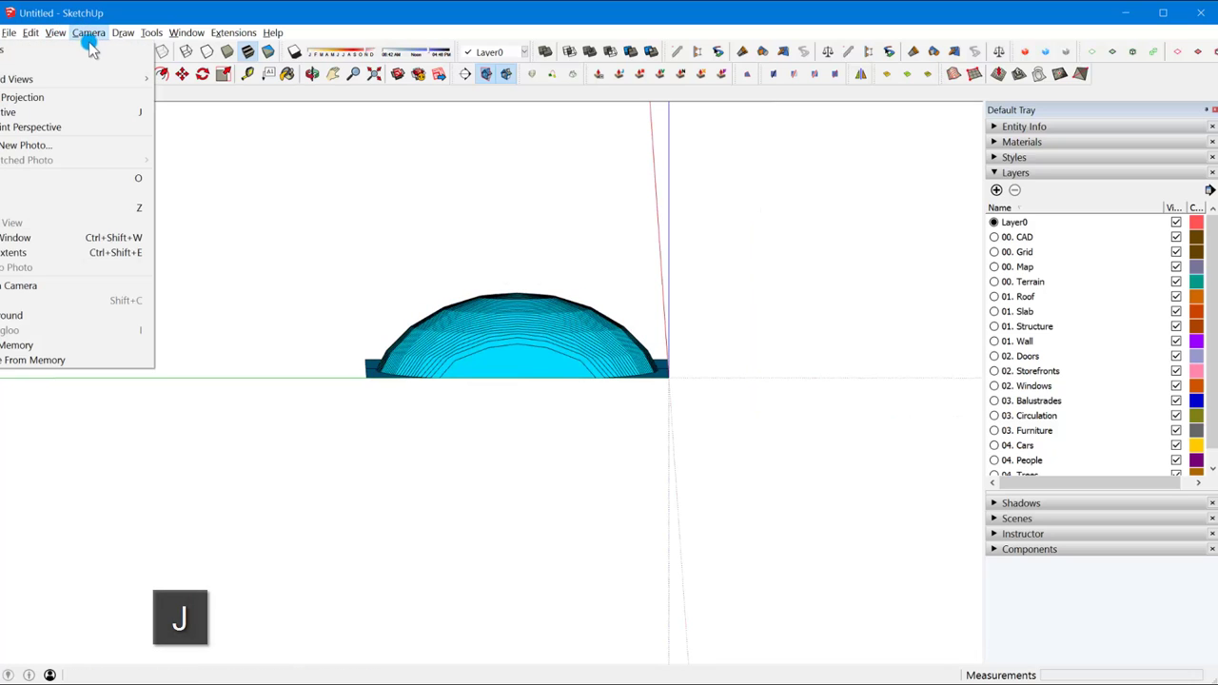
mouse_move(99, 84)
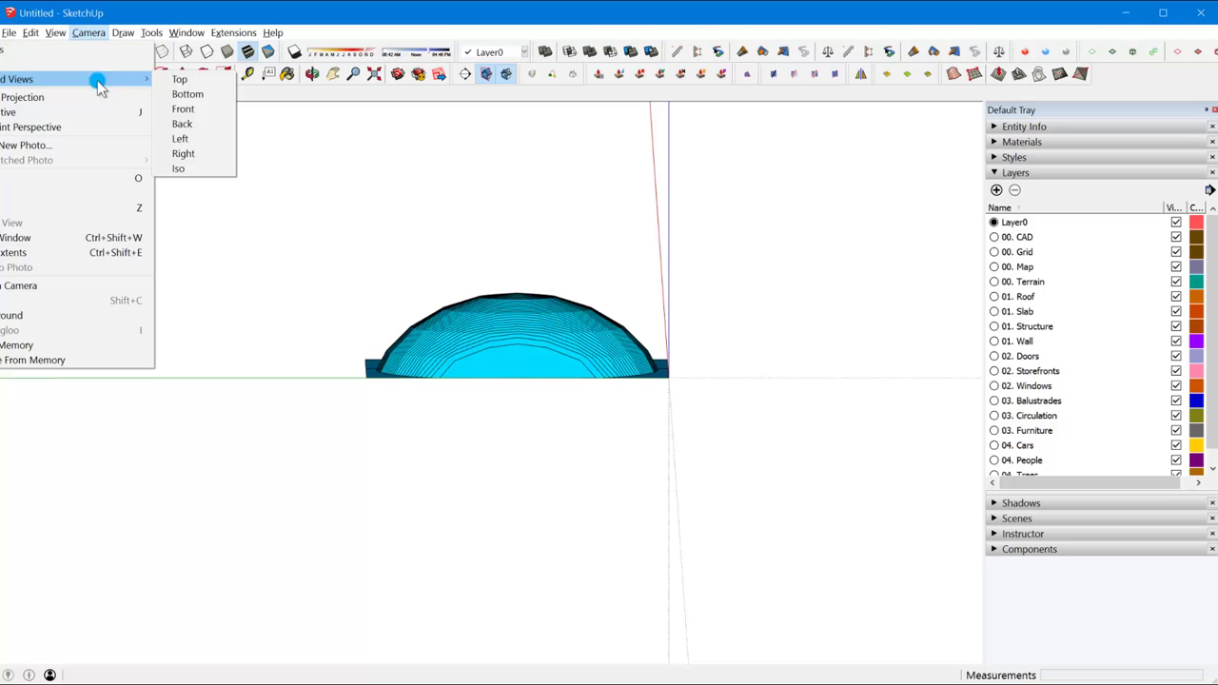
left_click(184, 109)
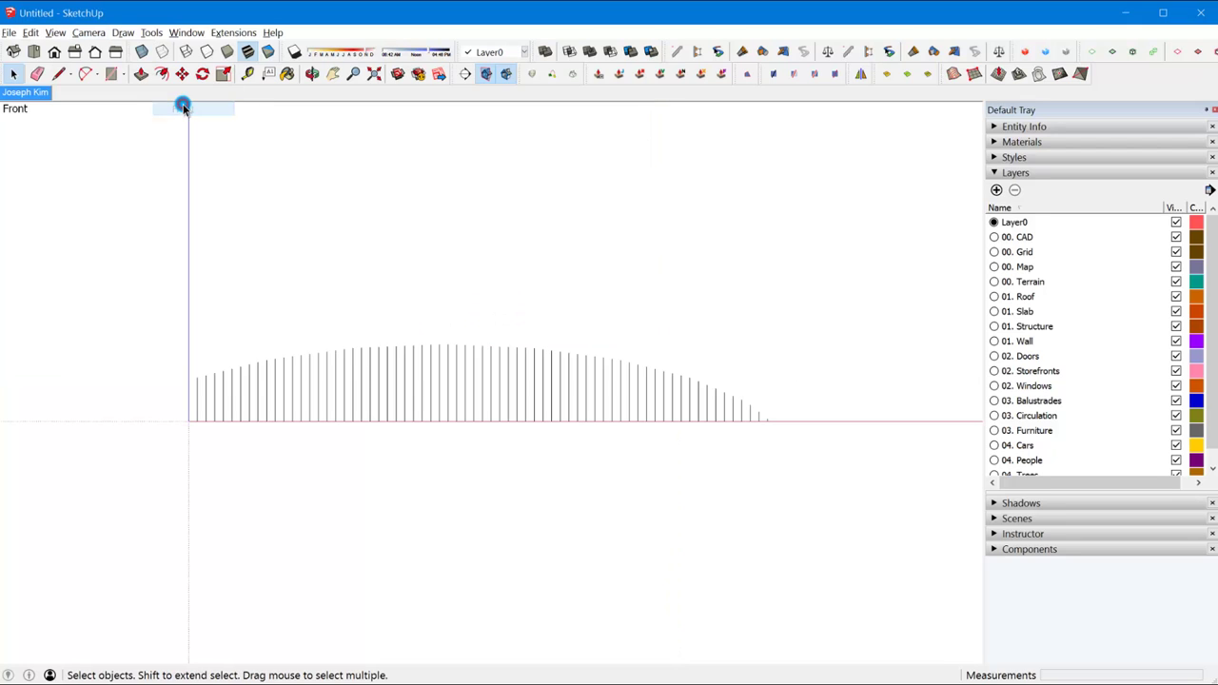
left_click(75, 54)
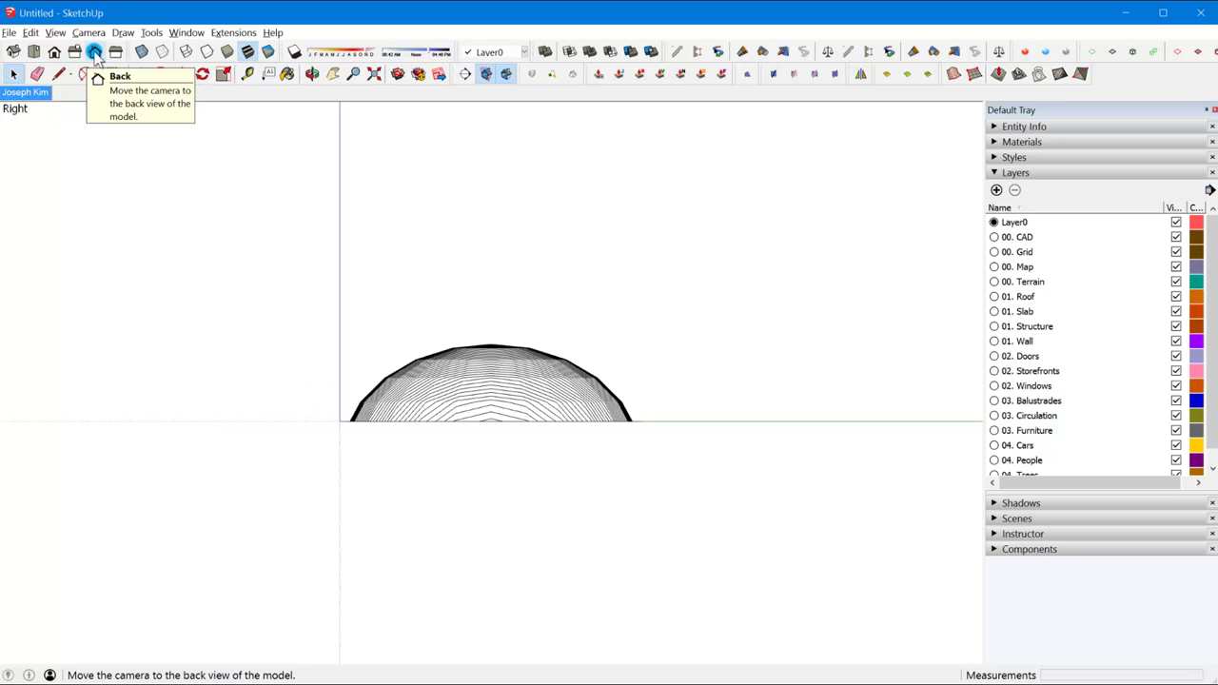
left_click(95, 53)
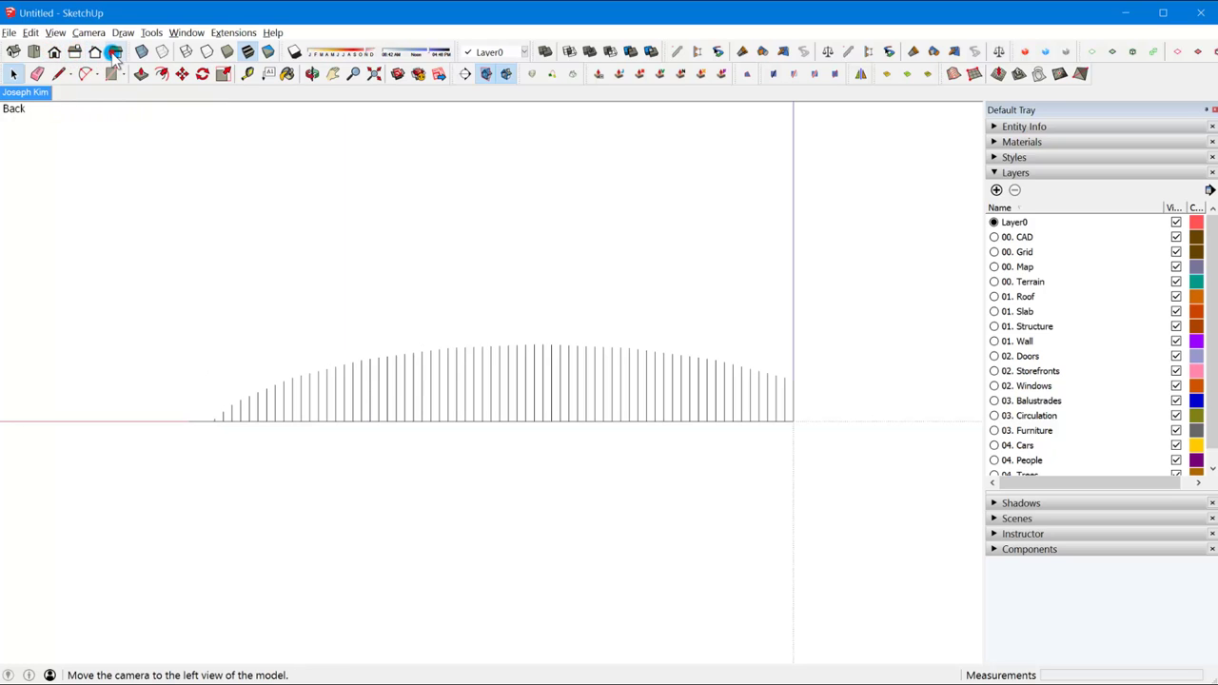
left_click(113, 53)
middle_click_drag(440, 394, 1041, 403)
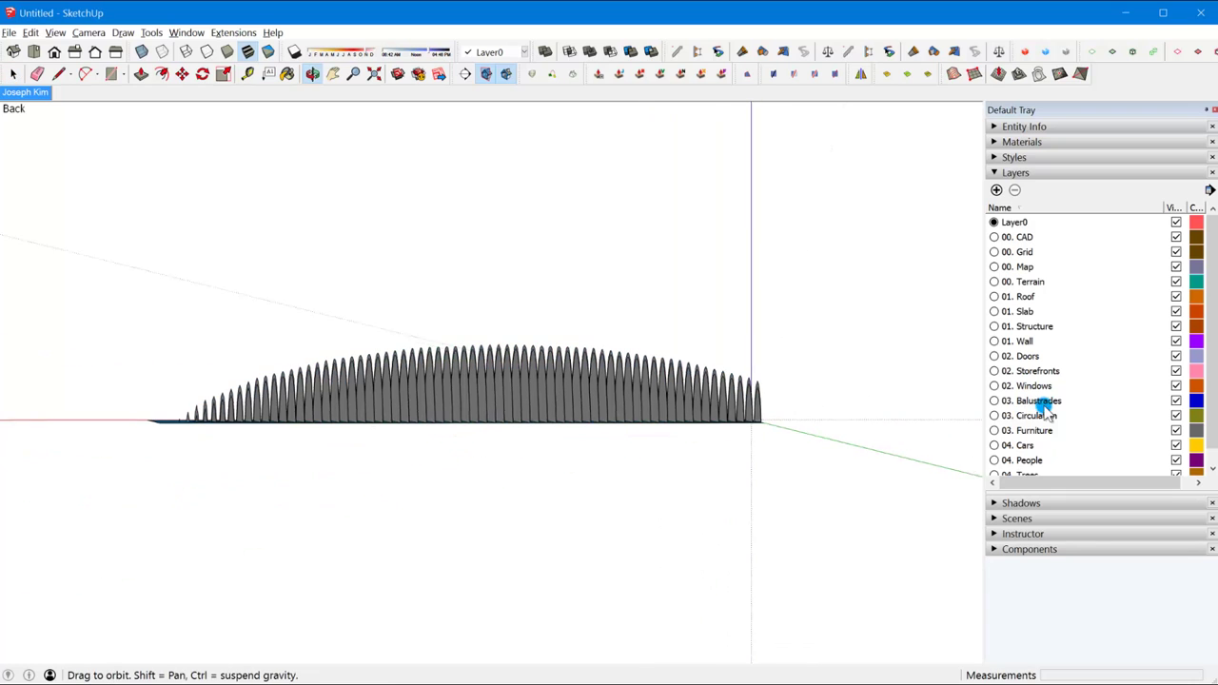
- Delete the selected geometry, leaving hollow arched ribs, and orbit beneath the arches
mouse_move(324, 402)
middle_mouse_down()
mouse_move(612, 421)
mouse_move(410, 433)
mouse_move(285, 416)
mouse_move(538, 448)
mouse_move(495, 386)
mouse_move(522, 411)
mouse_move(473, 378)
mouse_move(511, 396)
middle_mouse_up()
scroll(533, 423, "up", 1)
key("Delete")
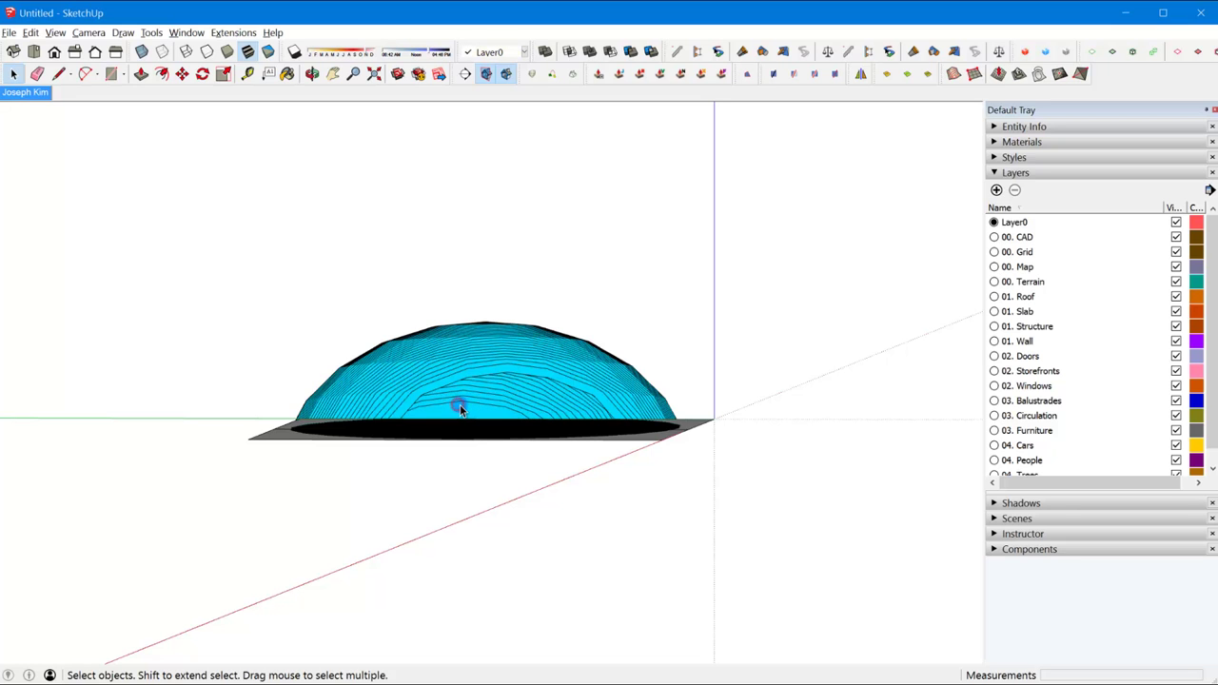
scroll(466, 416, "up", 5)
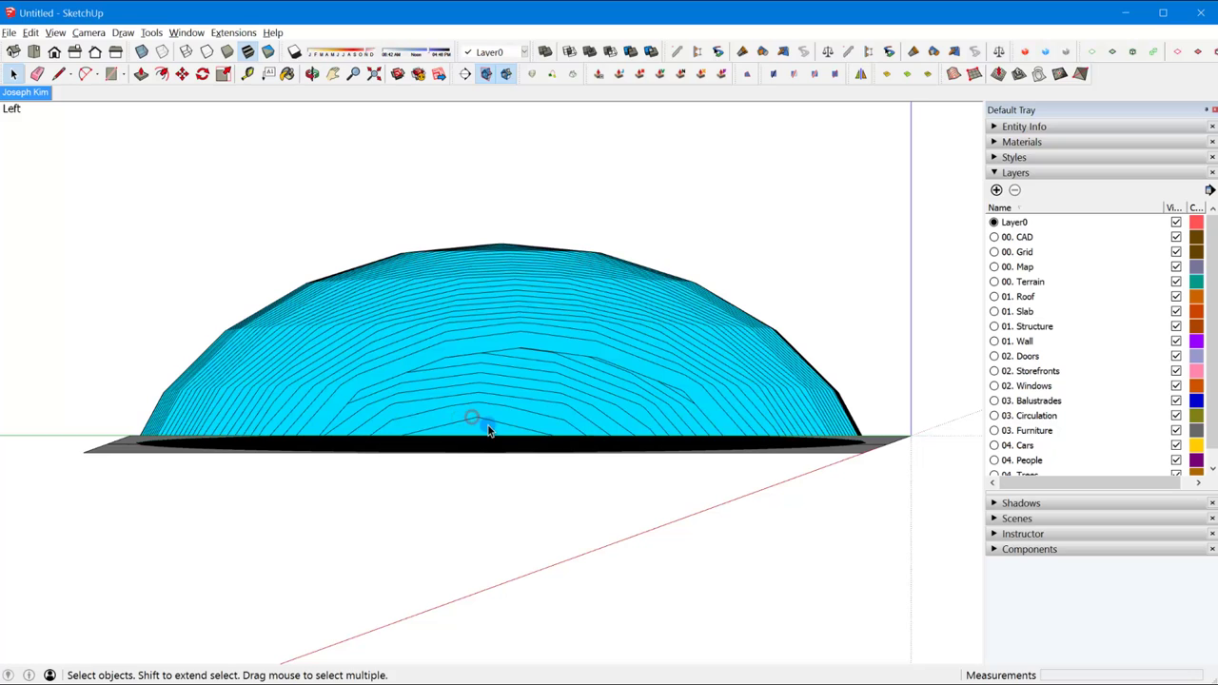
middle_click_drag(481, 417, 482, 426)
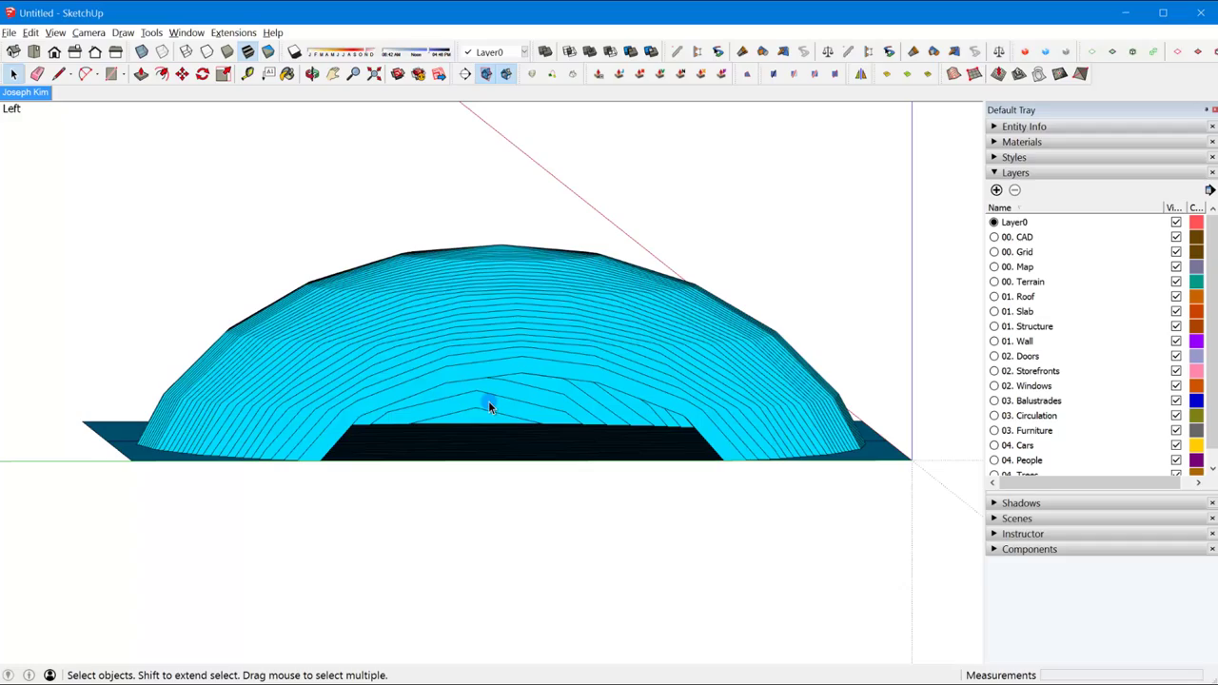
middle_click_drag(476, 368, 117, 349)
- Undo and redo the change, then orbit down to the base's grey underside
key("ctrl+z")
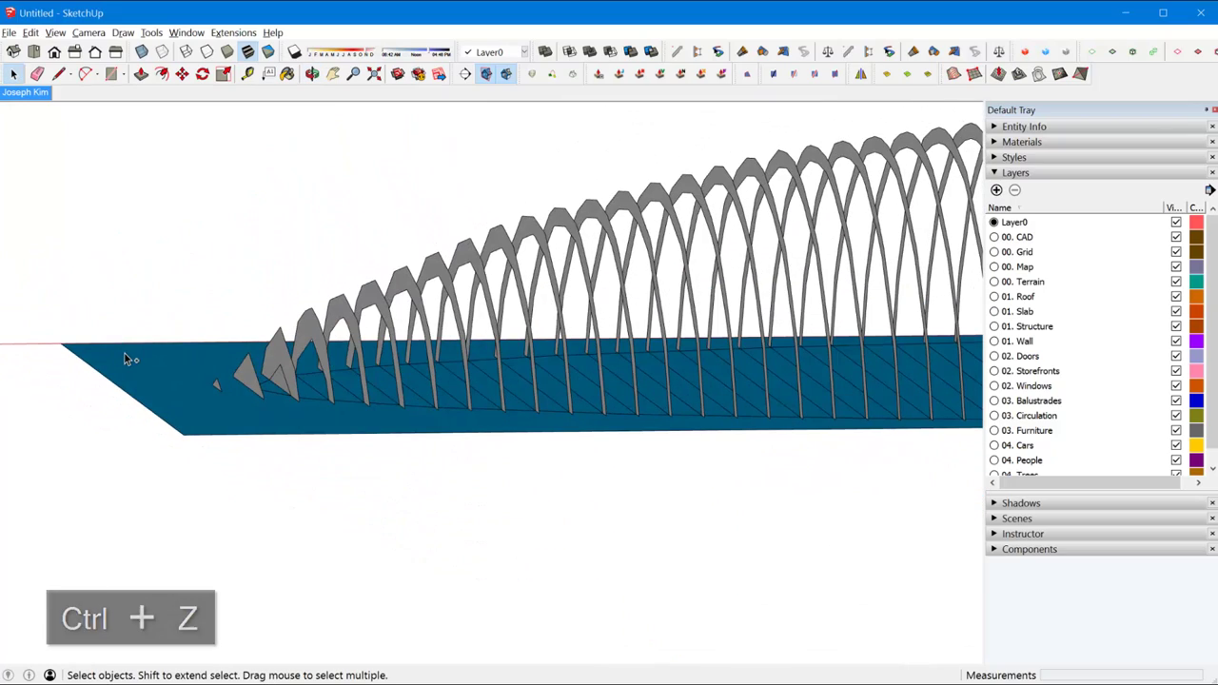
key("ctrl+y")
middle_click_drag(136, 356, 282, 431)
scroll(362, 426, "down", 3)
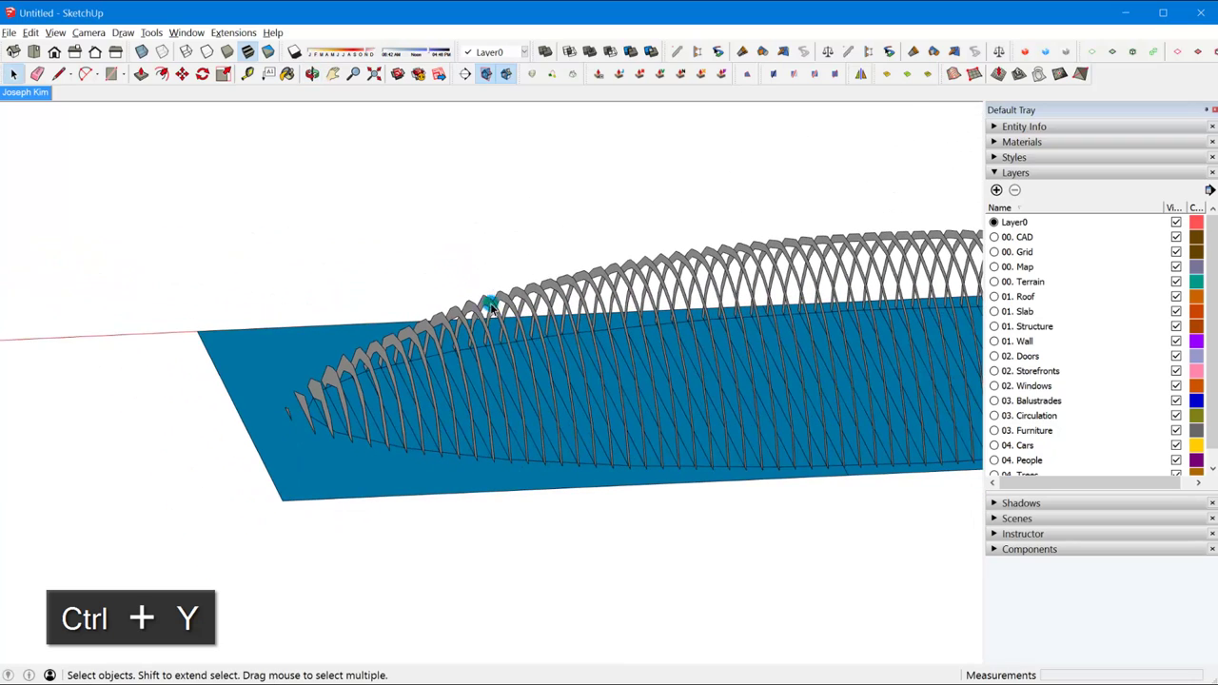
middle_click_drag(496, 211, 555, 276)
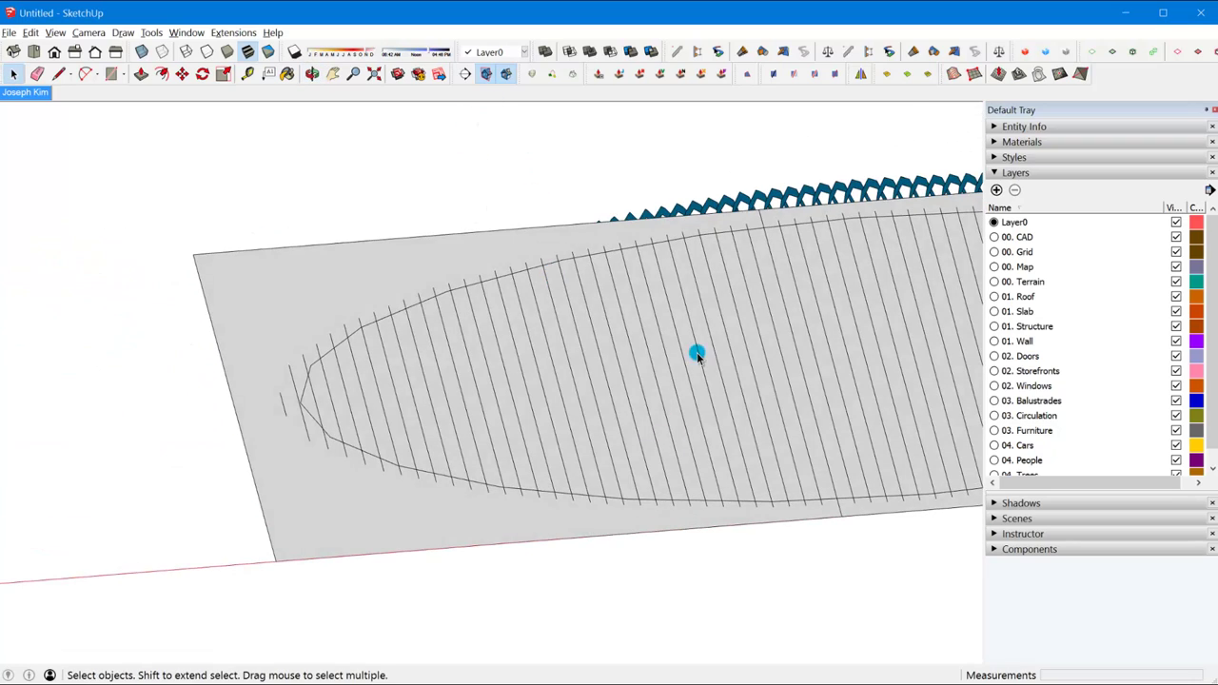
- Erase the fin footprint lines across the base with the Eraser
key("e")
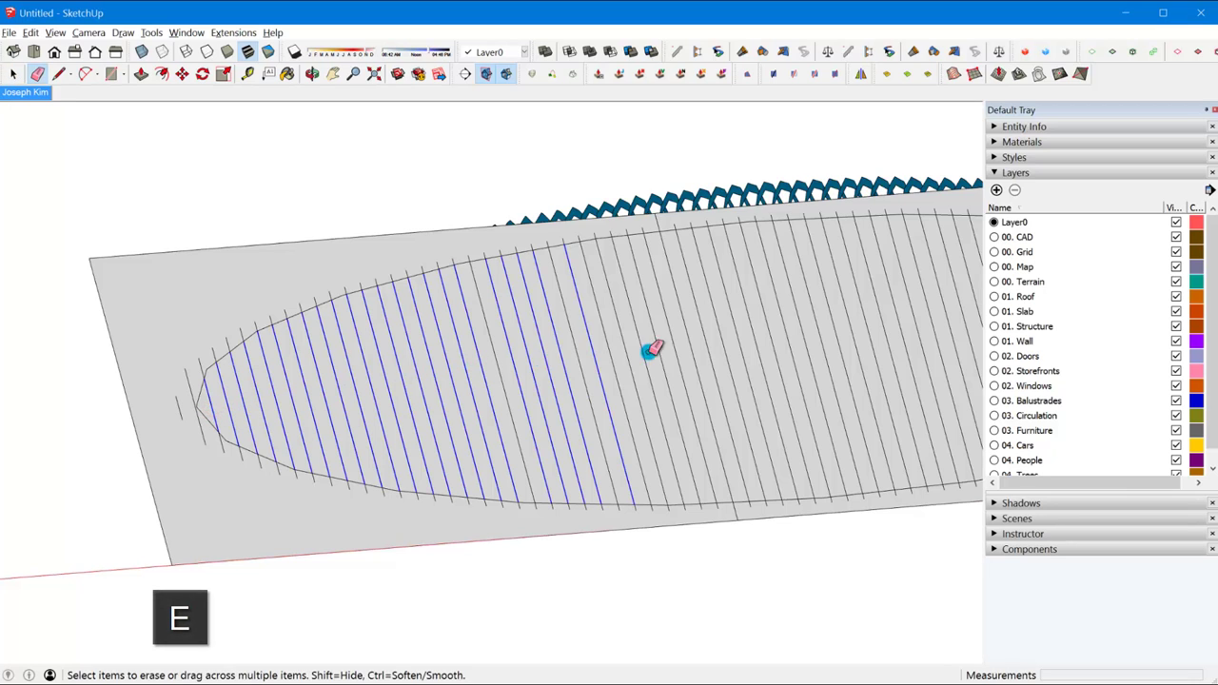
mouse_move(650, 350)
left_mouse_down()
mouse_move(694, 346)
mouse_move(517, 367)
mouse_move(581, 371)
left_mouse_up()
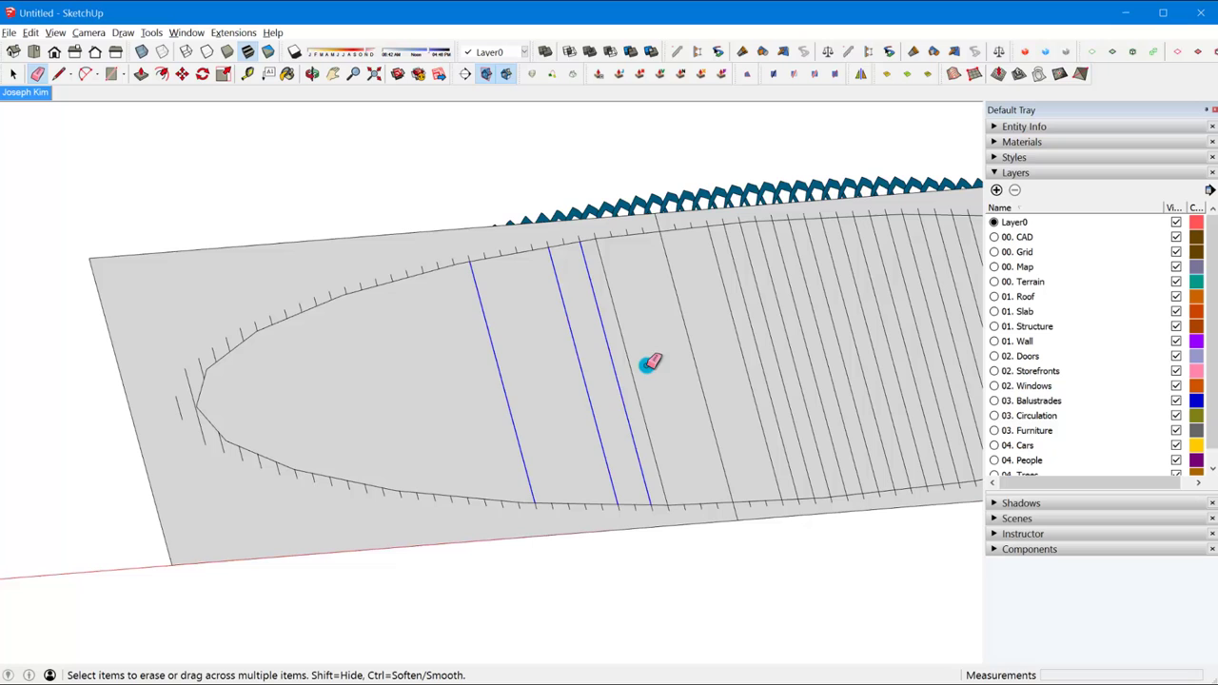
middle_click_drag(727, 359, 381, 400)
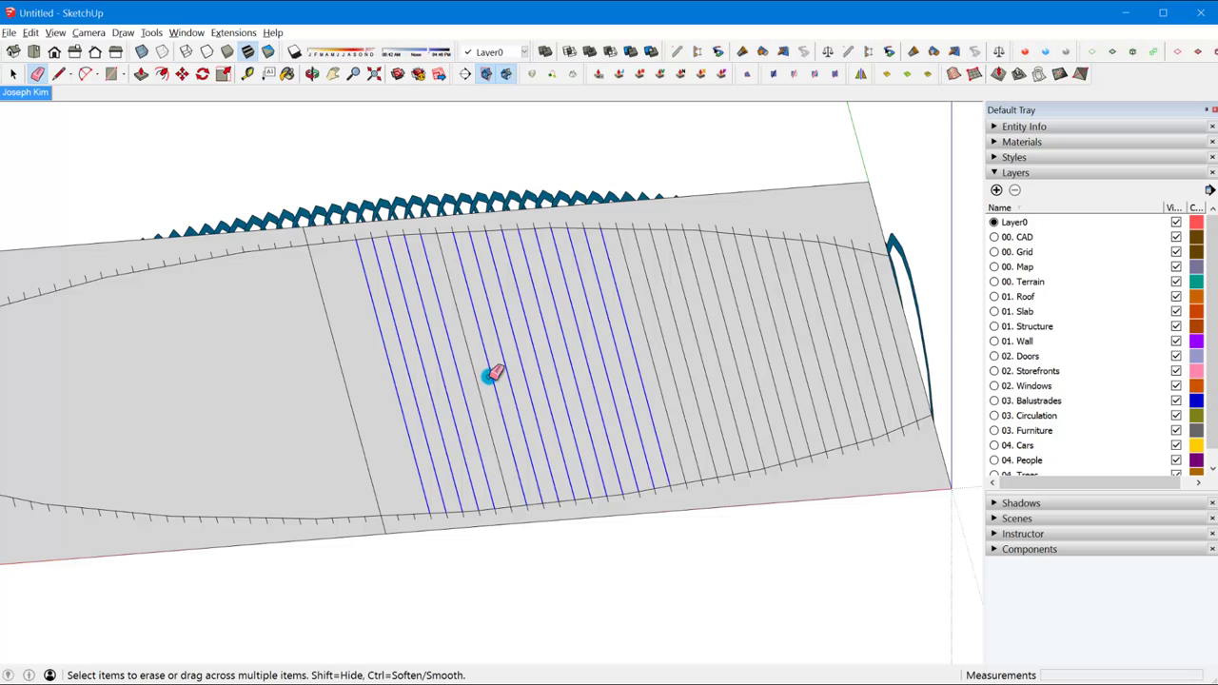
left_click_drag(633, 371, 674, 363)
- Delete the remaining footprint lines and erase the stray cross lines near the base's end
key("space")
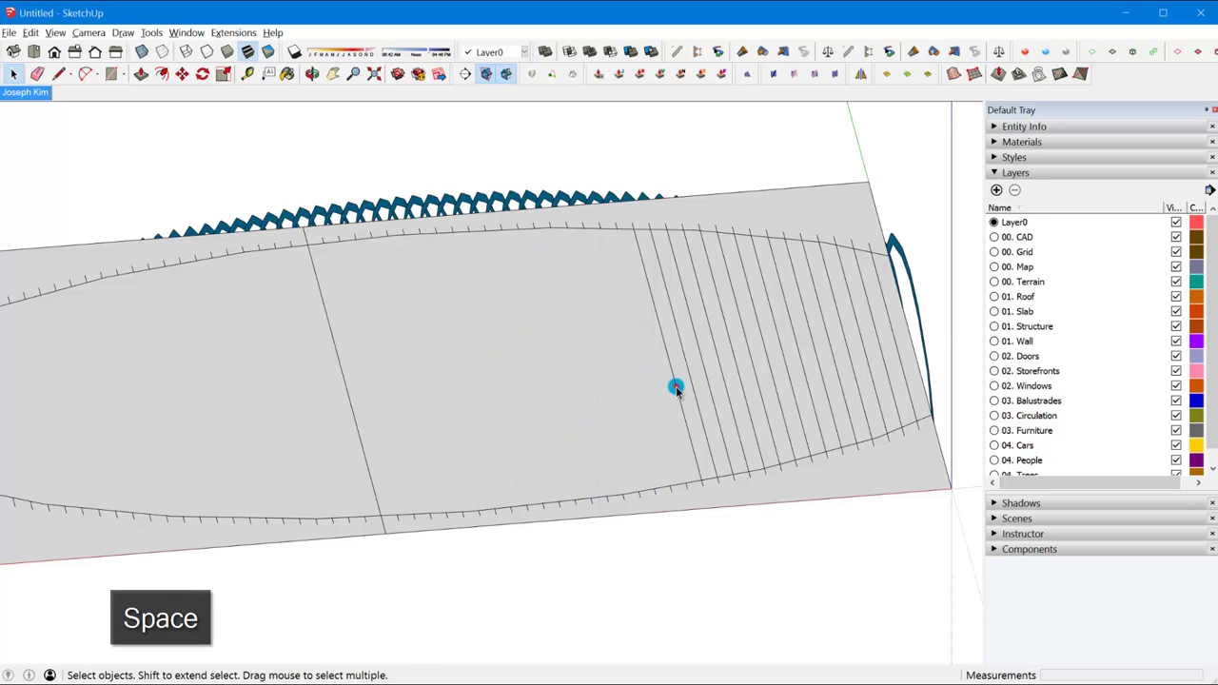
left_click(682, 386)
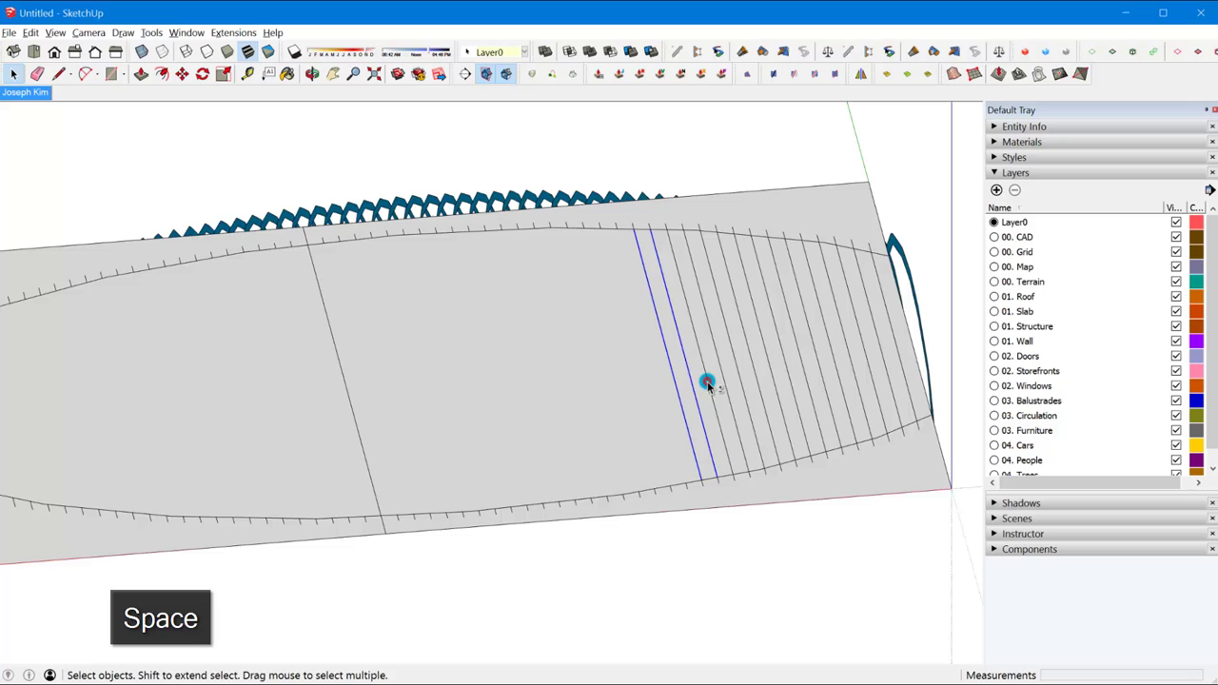
left_click(708, 383, "shift")
key("Delete")
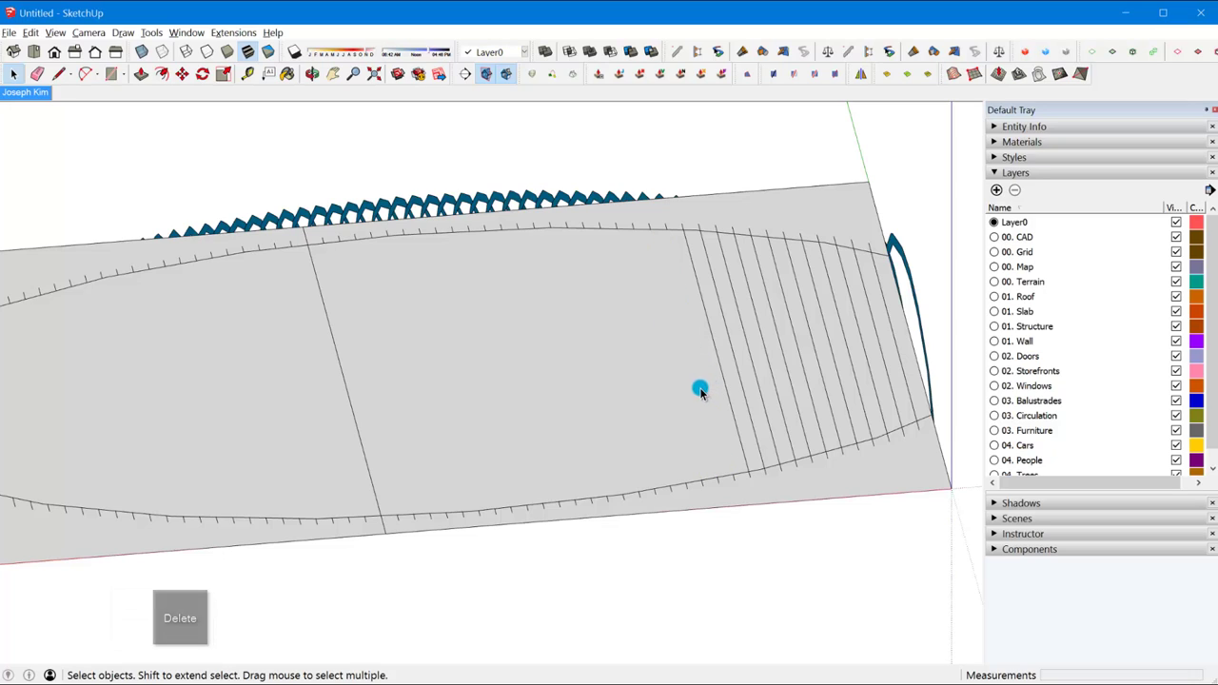
key("e")
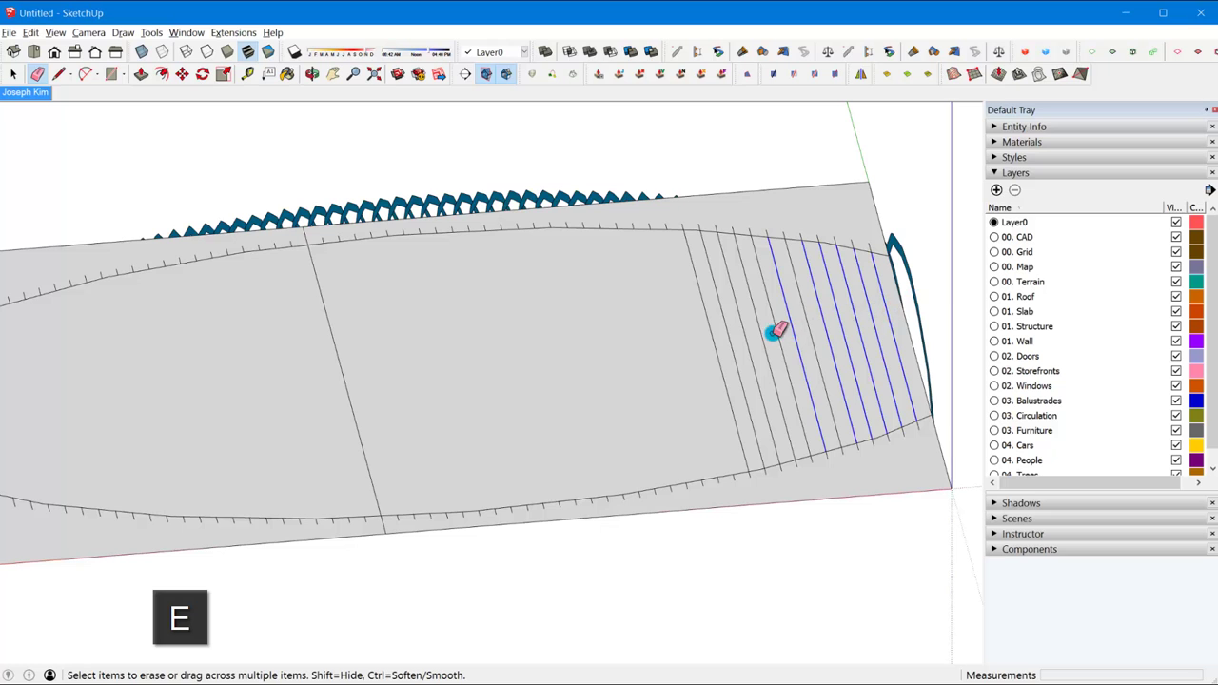
mouse_move(775, 330)
left_mouse_down()
mouse_move(813, 329)
mouse_move(709, 333)
left_mouse_up()
mouse_move(797, 315)
middle_mouse_down()
mouse_move(647, 489)
mouse_move(557, 514)
mouse_move(558, 427)
mouse_move(425, 161)
mouse_move(454, 391)
mouse_move(421, 196)
mouse_move(581, 275)
middle_mouse_up()
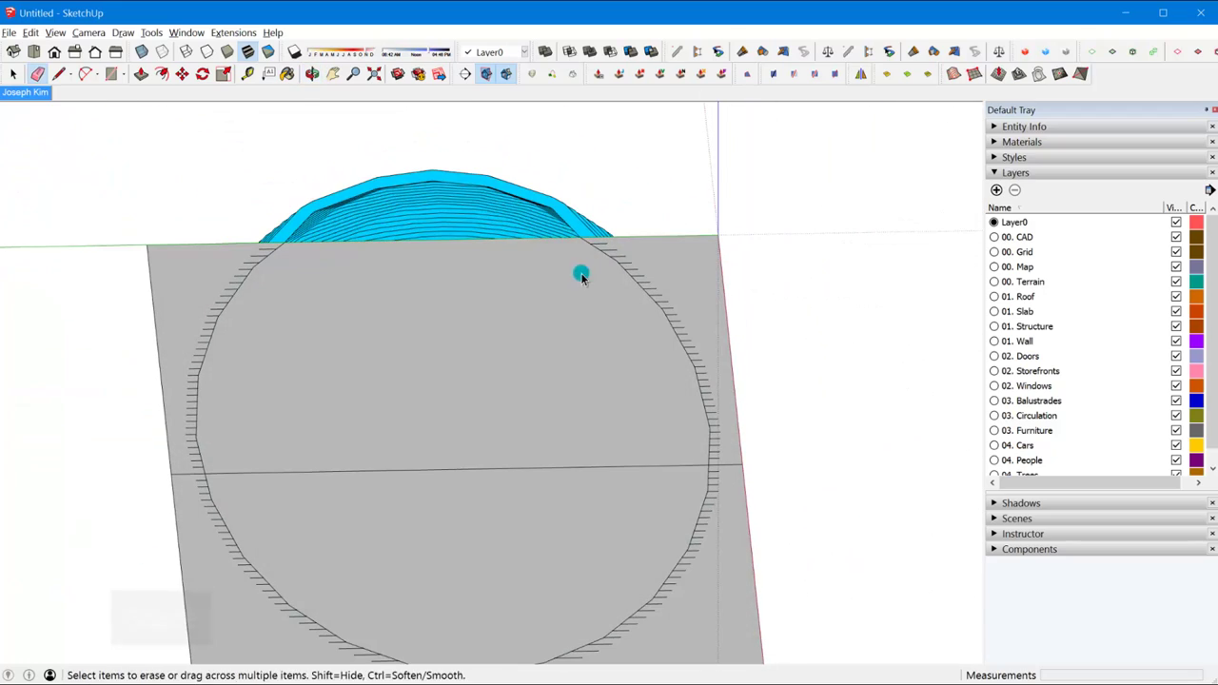
- Switch to the Right standard view of the dome
key("space")
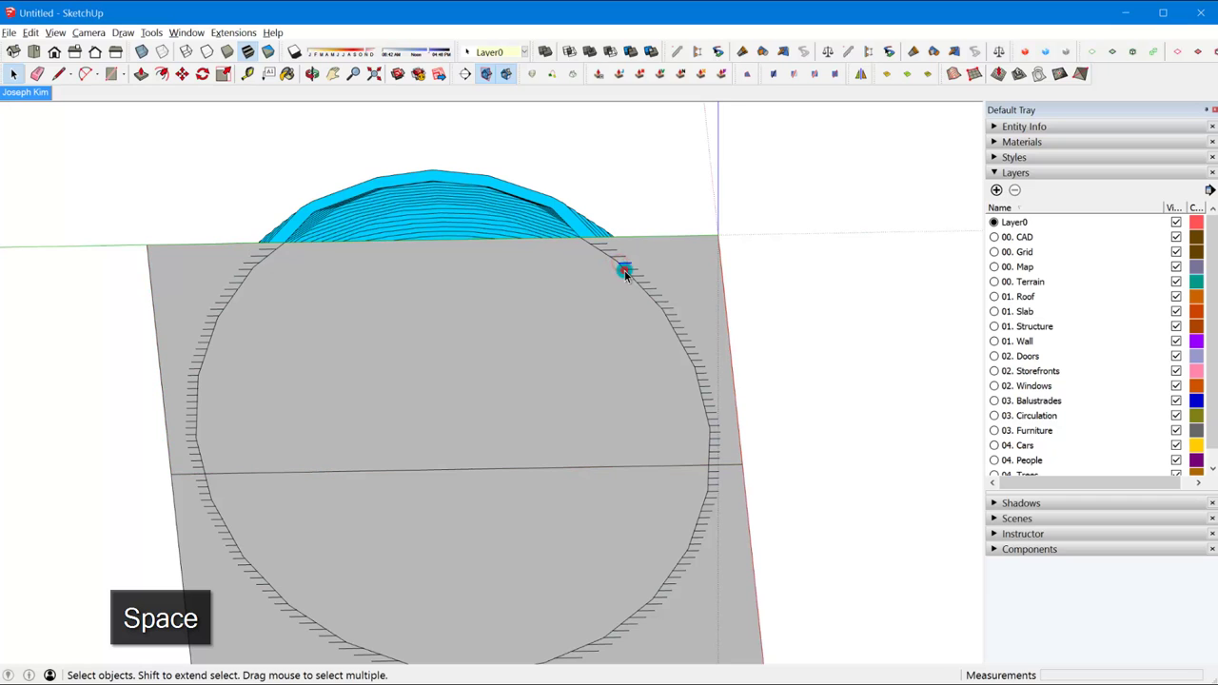
scroll(620, 271, "up", 3)
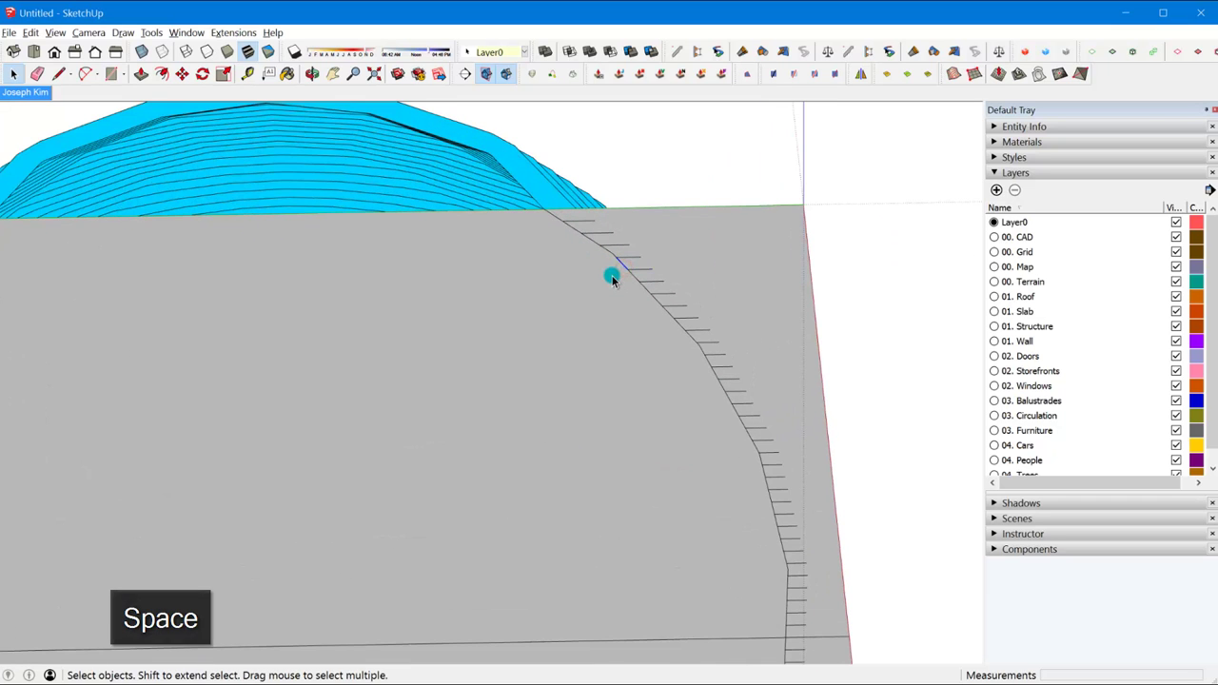
scroll(577, 285, "down", 6)
middle_click_drag(562, 347, 570, 427)
left_click(75, 54)
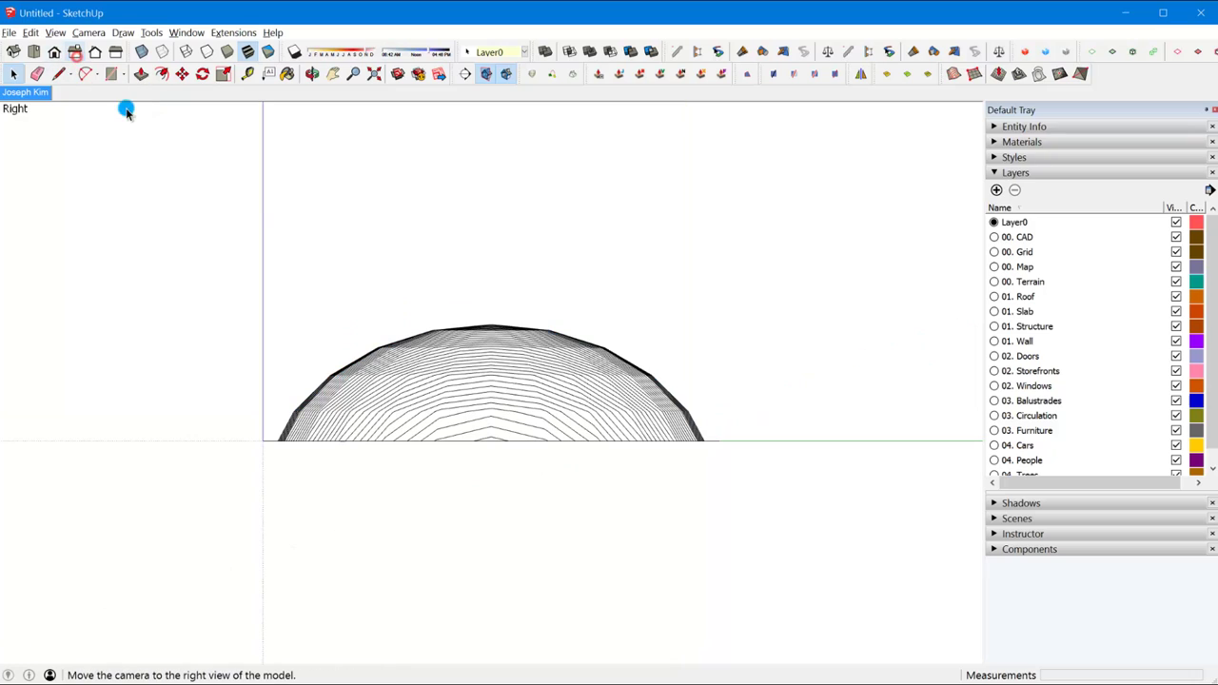
- Group the dome slices, open the group for editing, and orbit in perspective
left_click(487, 441)
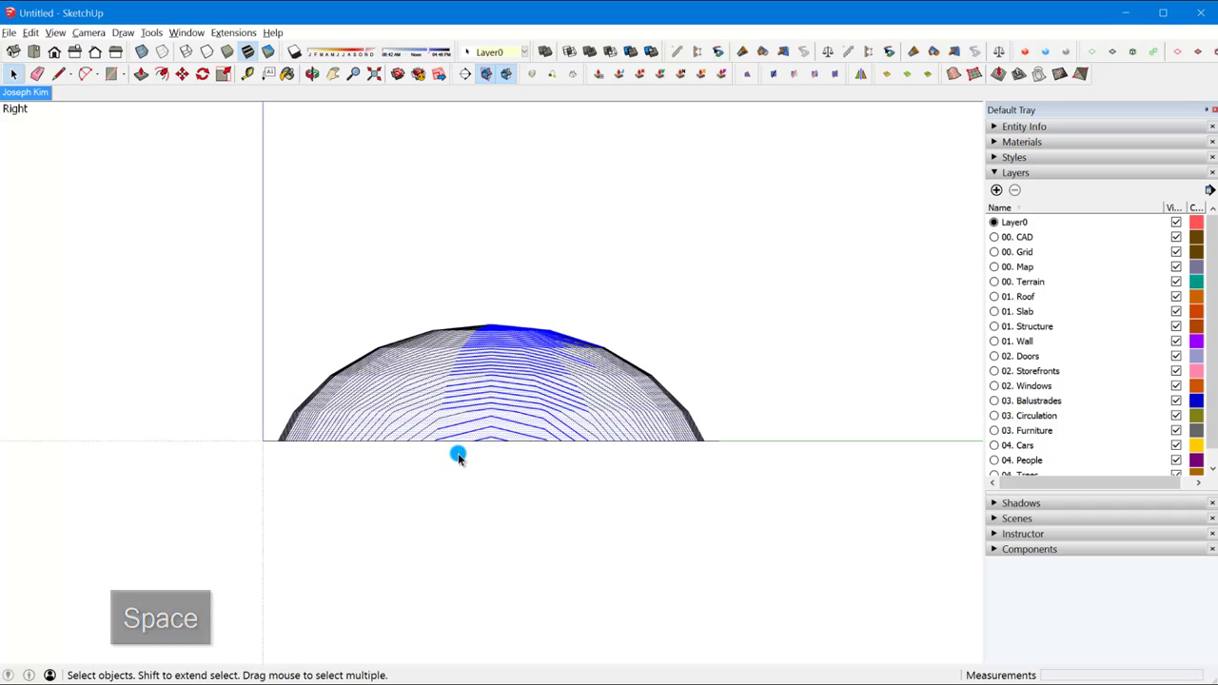
key("g")
double_click(501, 381)
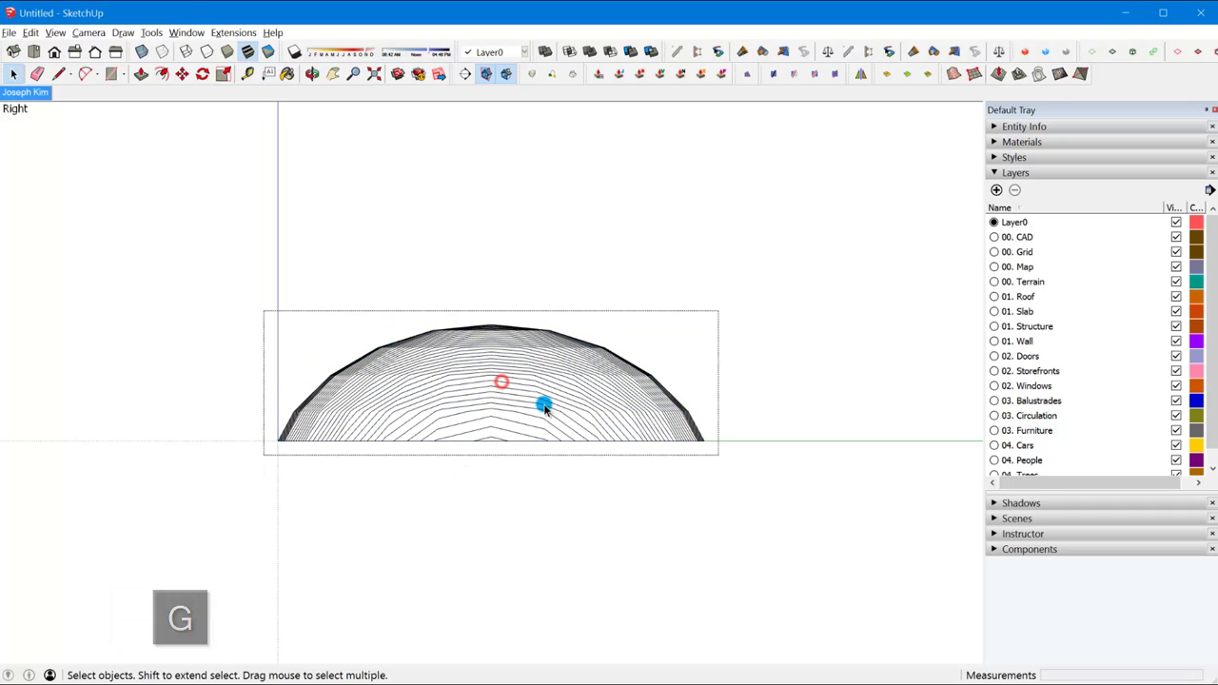
key("h")
key("j")
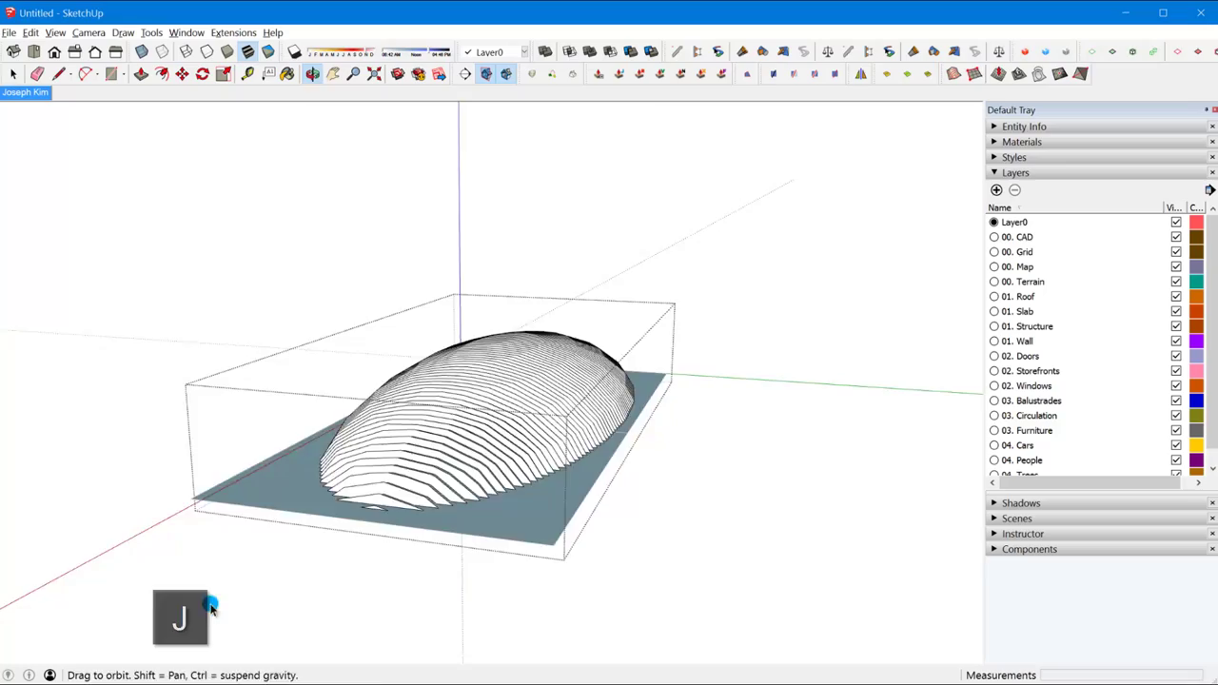
middle_click_drag(212, 608, 619, 447)
- Orbit over the dome and slab, then delete the blue base curve beneath the ribs
key("h")
key("Escape")
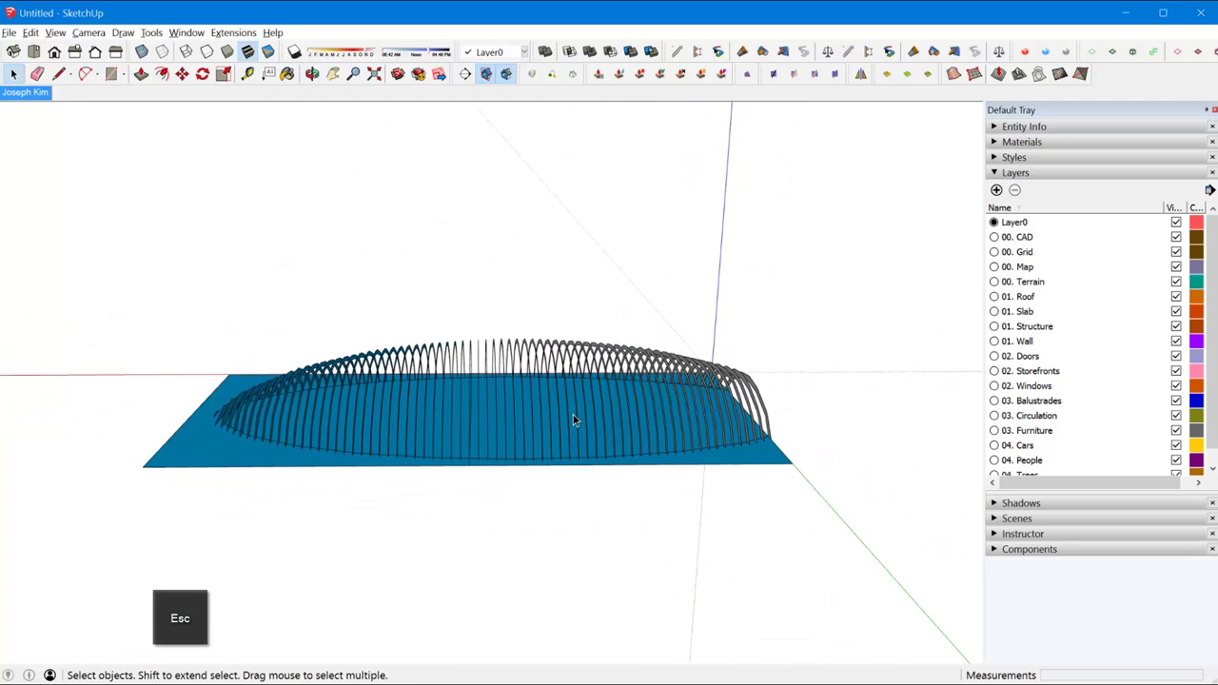
left_click_drag(147, 261, 811, 519)
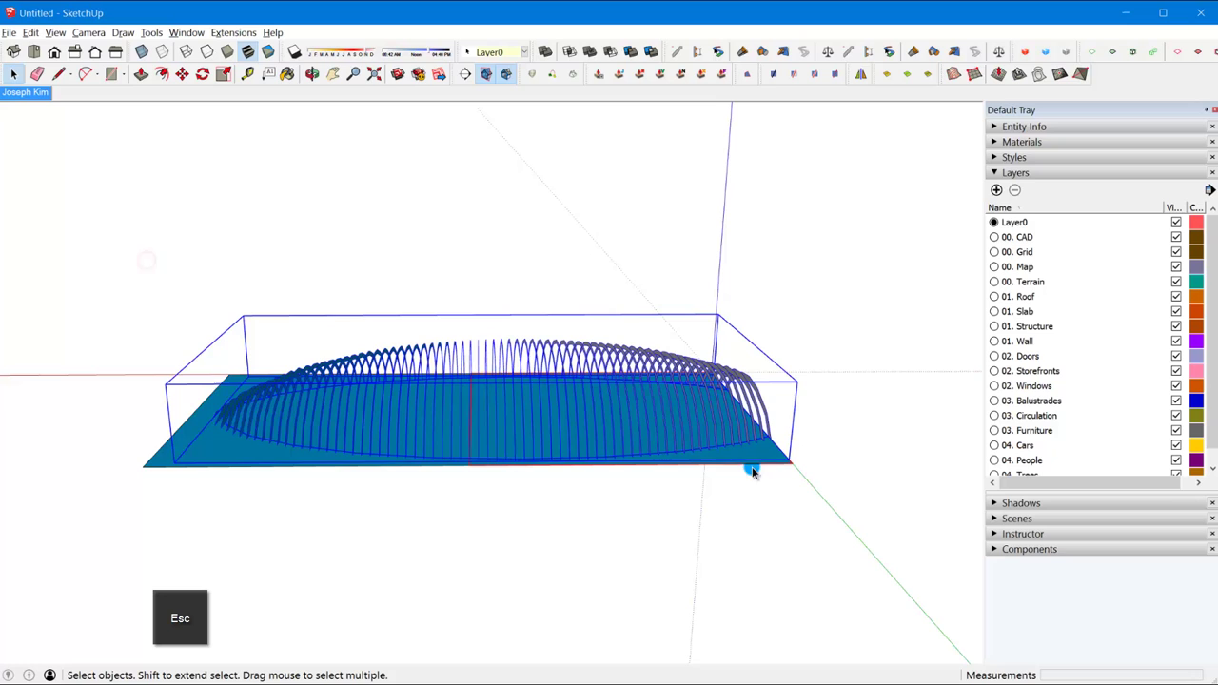
left_click(599, 350)
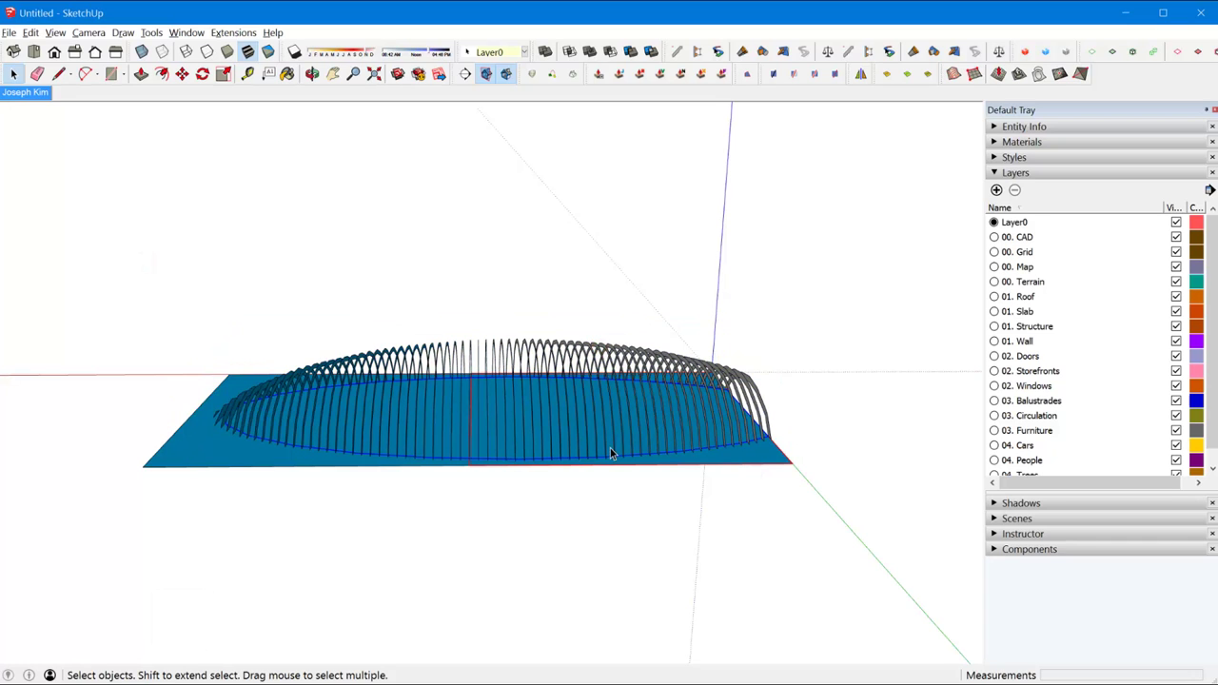
middle_click_drag(610, 448, 647, 552)
scroll(722, 458, "up", 5)
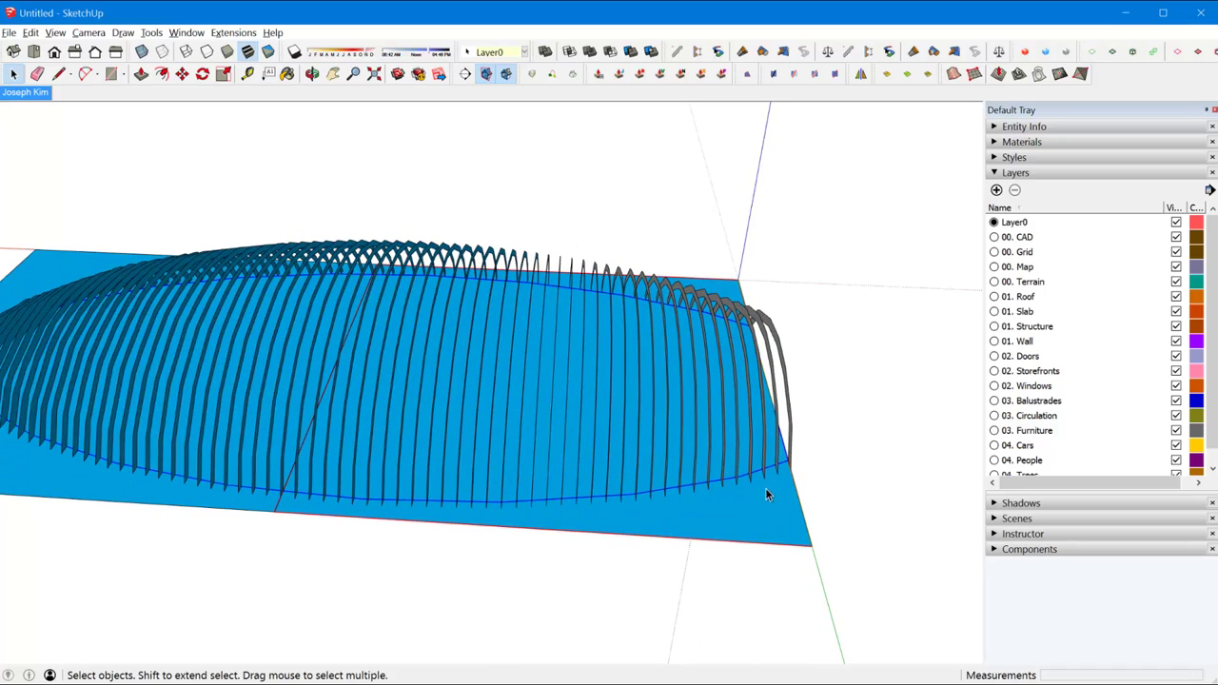
scroll(784, 495, "down", 2)
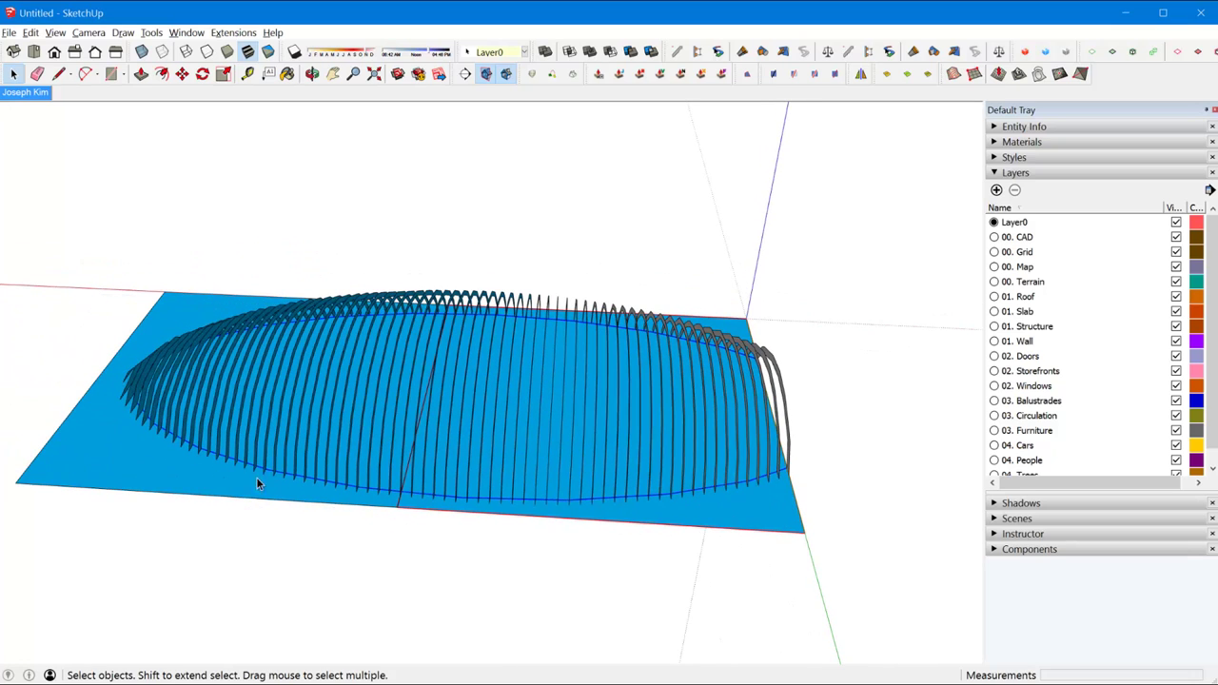
key("Delete")
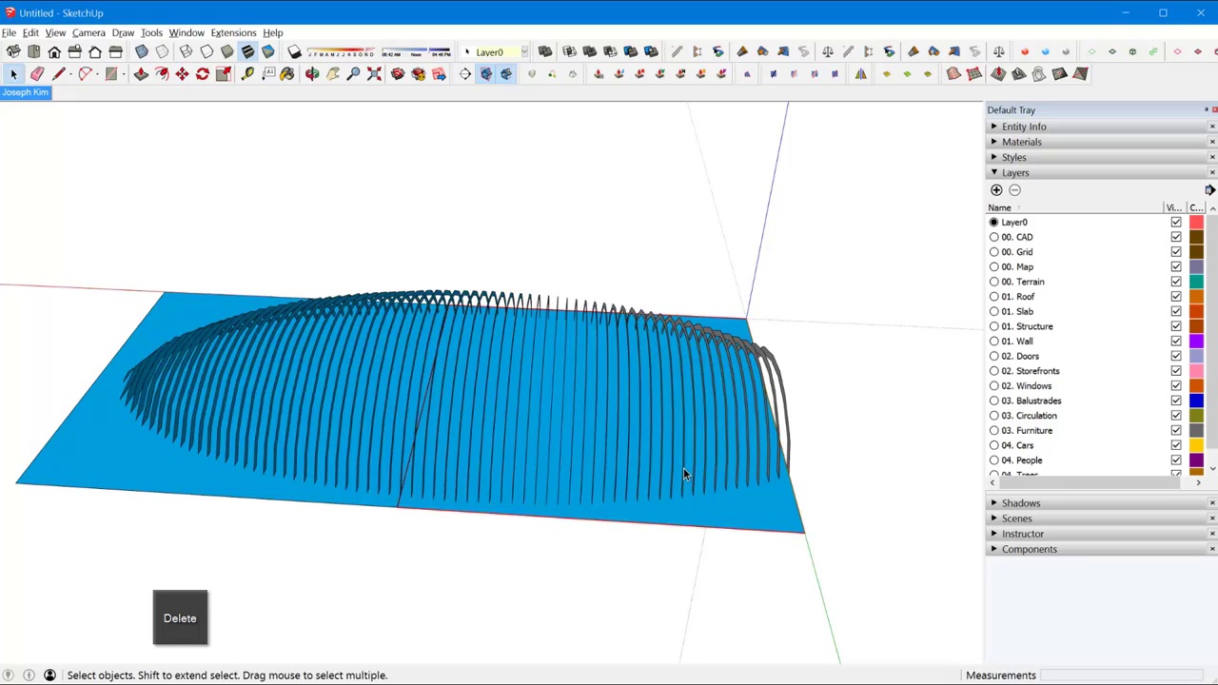
- Orbit to frontal and low side views and select the dome group
mouse_move(683, 467)
middle_mouse_down()
mouse_move(627, 297)
mouse_move(313, 261)
mouse_move(239, 429)
mouse_move(432, 411)
mouse_move(441, 435)
mouse_move(503, 427)
mouse_move(604, 463)
mouse_move(865, 508)
mouse_move(839, 499)
mouse_move(838, 519)
middle_mouse_up()
key("space")
mouse_move(533, 462)
middle_mouse_down()
mouse_move(625, 517)
mouse_move(487, 447)
mouse_move(620, 489)
mouse_move(644, 231)
mouse_move(550, 223)
mouse_move(287, 239)
mouse_move(291, 387)
mouse_move(582, 393)
mouse_move(511, 330)
middle_mouse_up()
key("space")
left_click(604, 349)
mouse_move(604, 348)
middle_mouse_down()
mouse_move(508, 236)
mouse_move(462, 261)
mouse_move(479, 315)
mouse_move(559, 401)
middle_mouse_up()
mouse_move(416, 294)
middle_mouse_down()
mouse_move(481, 408)
mouse_move(449, 204)
mouse_move(432, 176)
mouse_move(501, 318)
mouse_move(549, 356)
middle_mouse_up()
- Inside the dome group, Push/Pull the end rib's face 40mm thick
key("space")
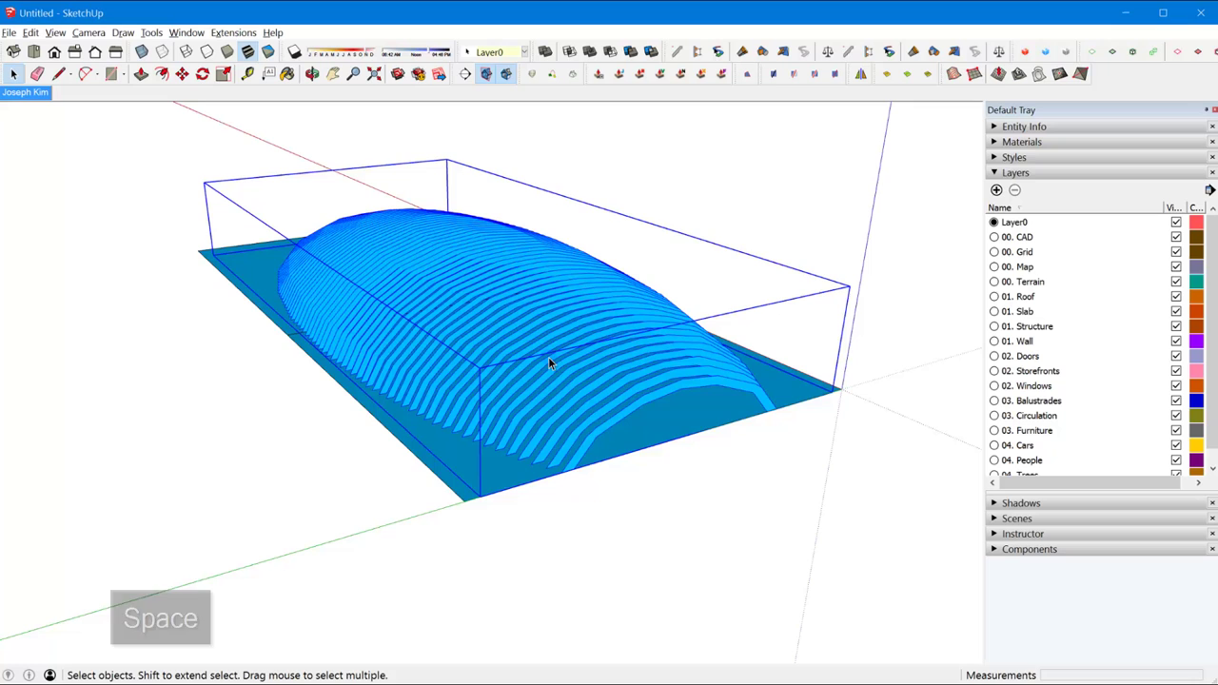
double_click(625, 414)
scroll(626, 414, "up", 4)
key("p")
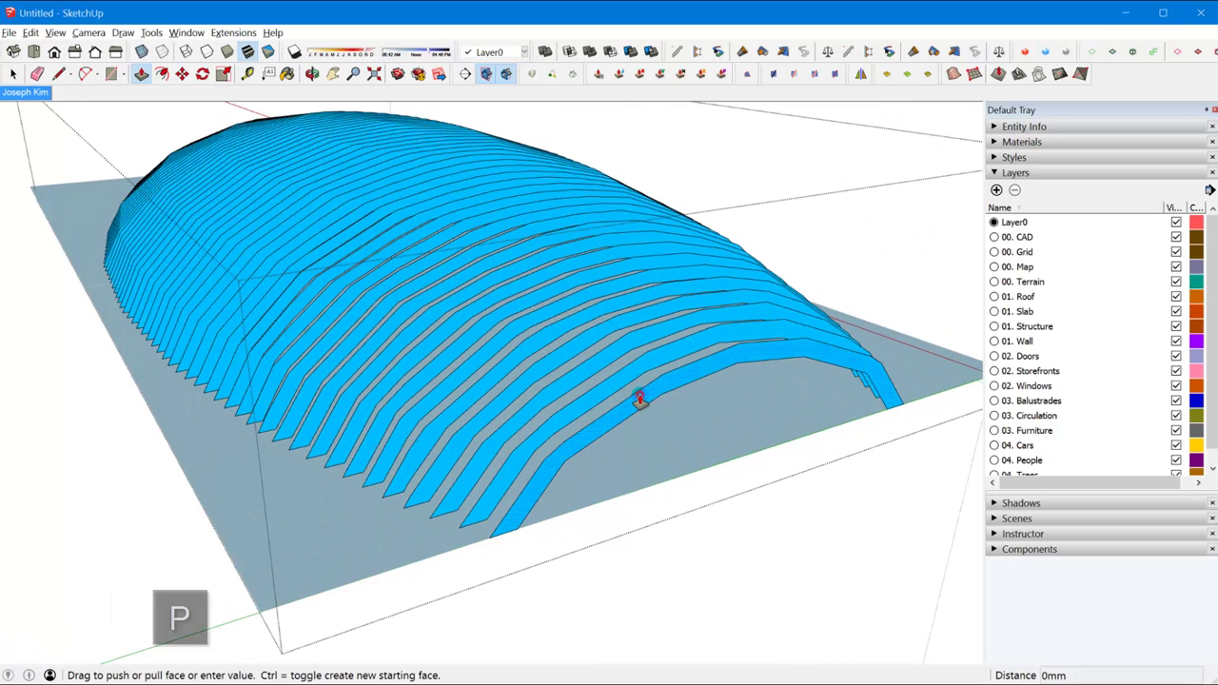
left_click(638, 400)
left_click(634, 407)
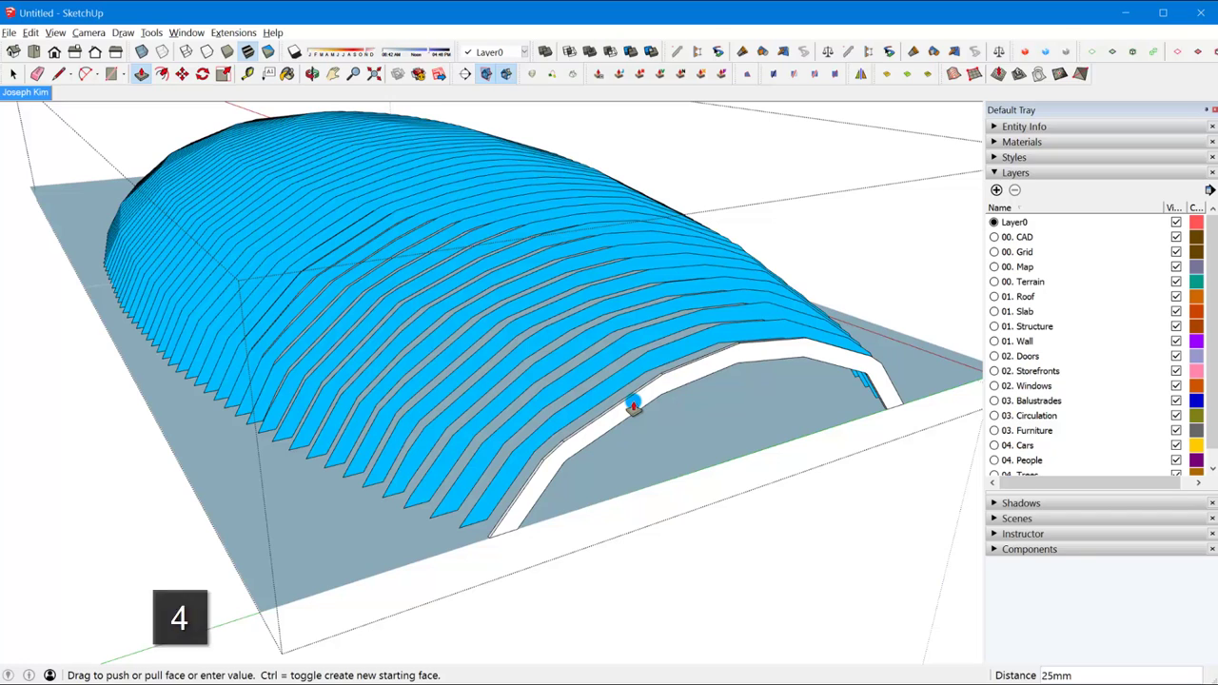
type("49")
key("BackSpace")
type("0")
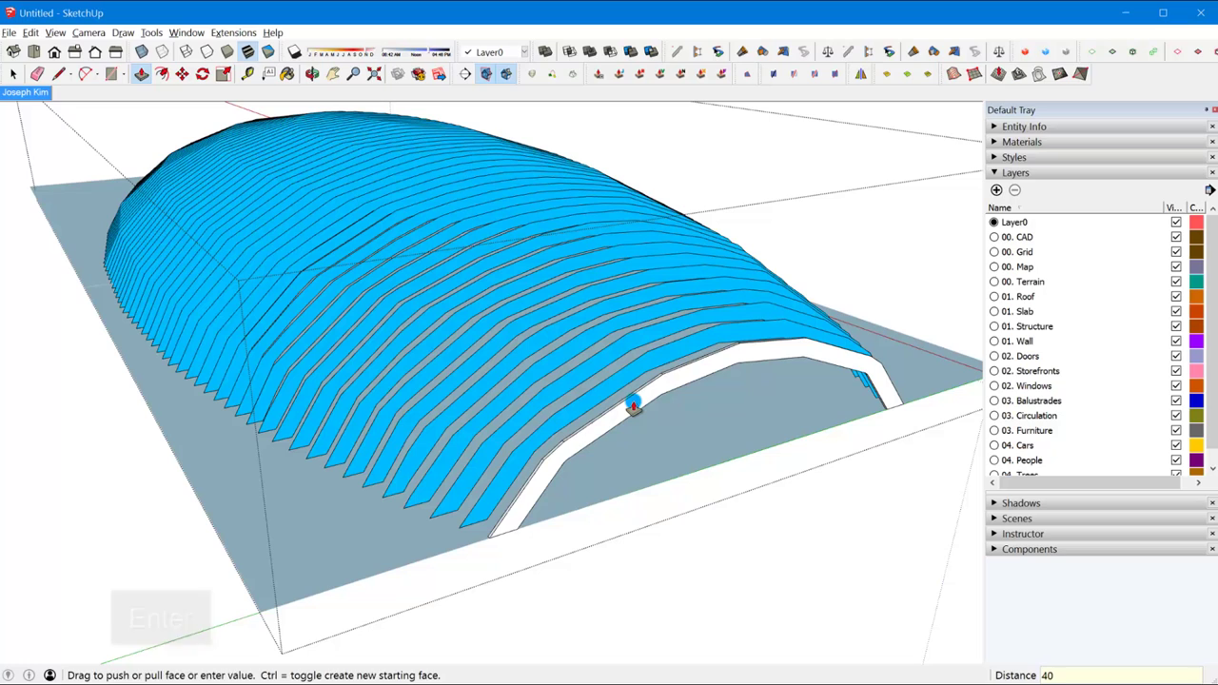
key("Return")
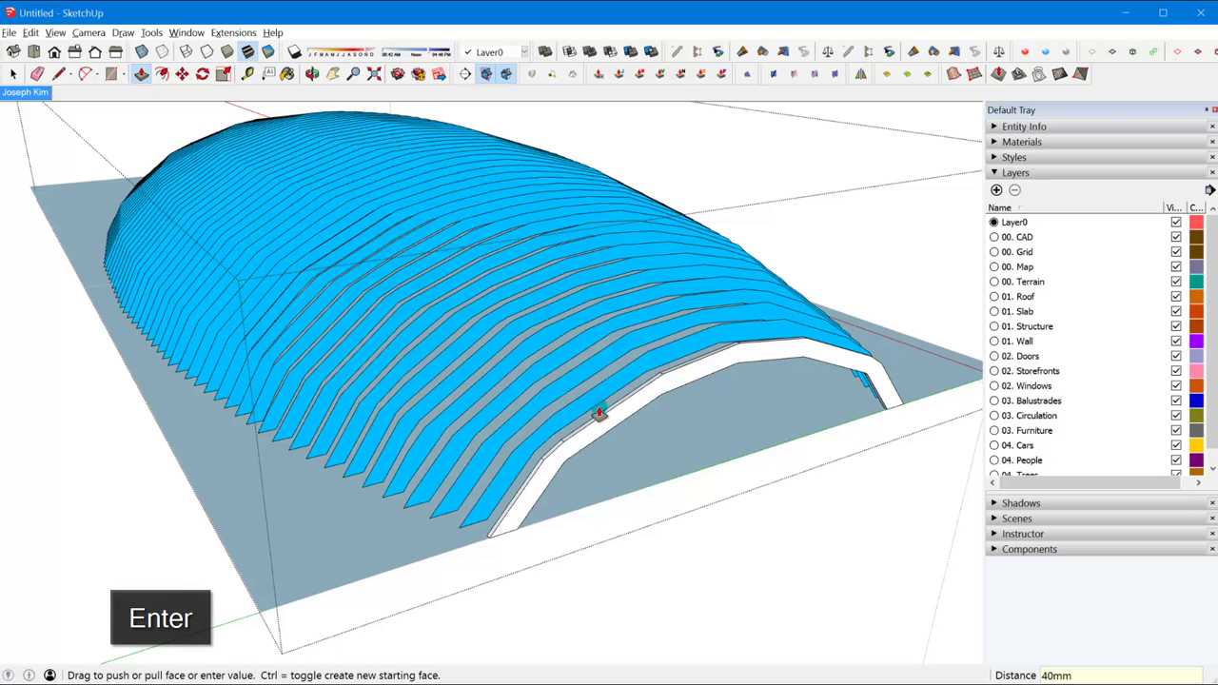
- Repeat the 40mm thickening on four more ribs, inspect them, then undo the thickenings
double_click(567, 410)
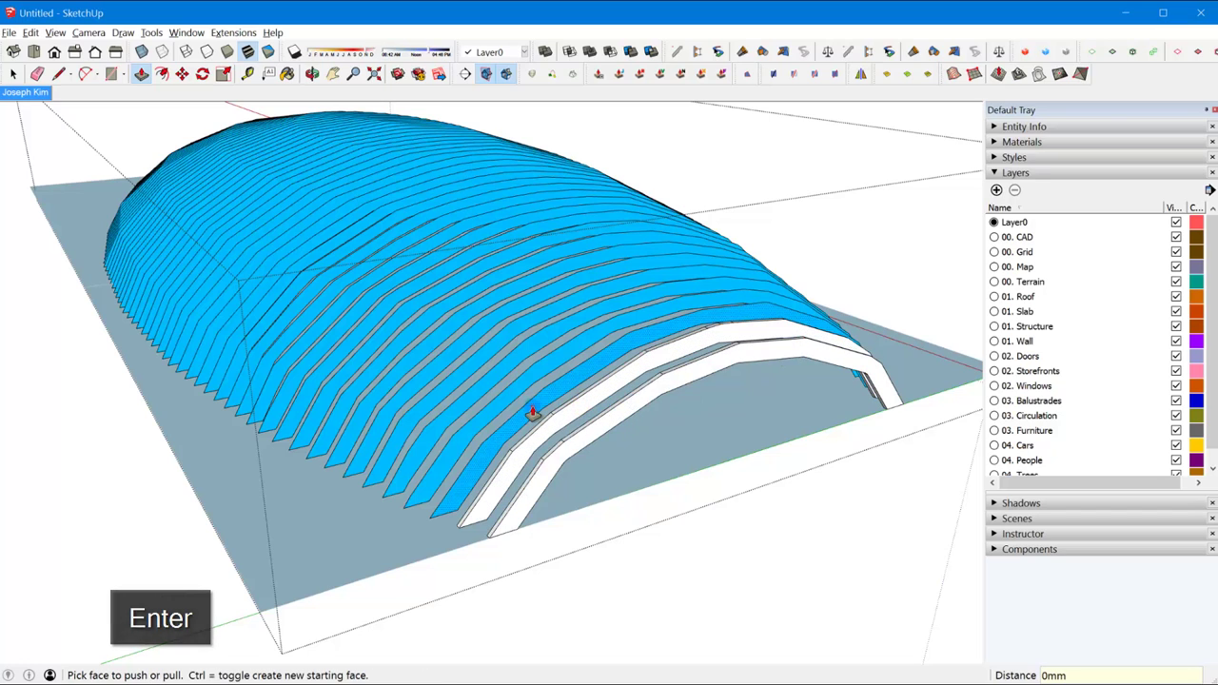
double_click(508, 413)
double_click(481, 419)
double_click(429, 430)
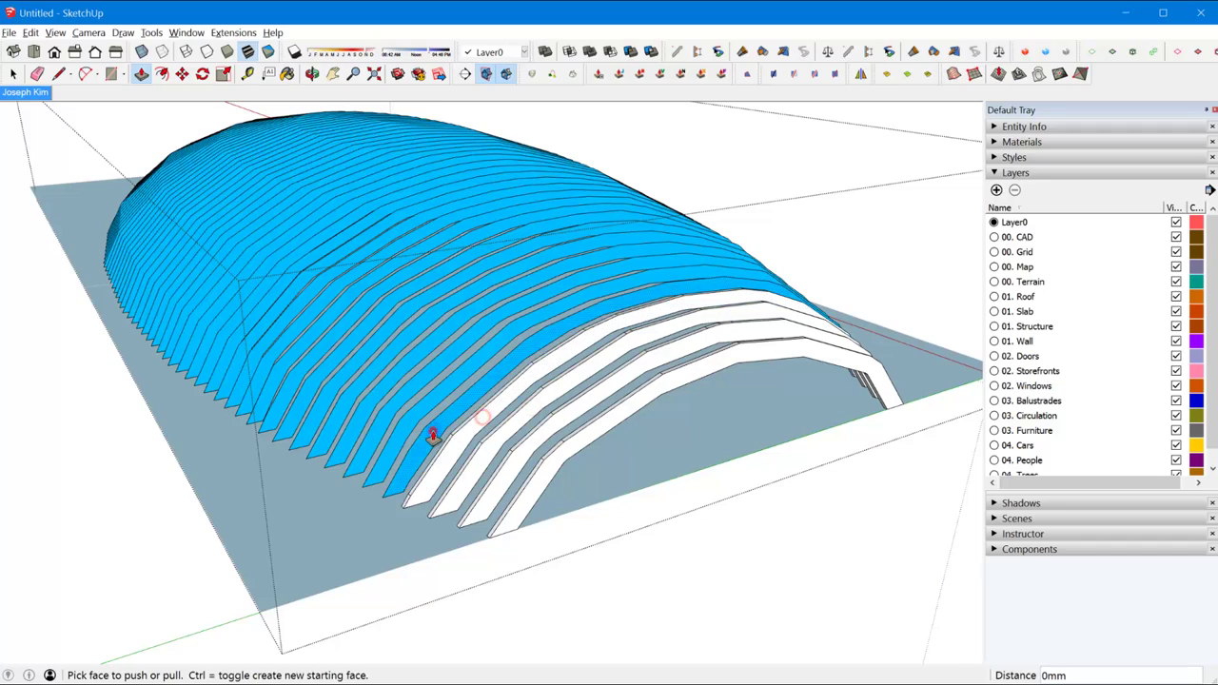
middle_click_drag(315, 378, 742, 536)
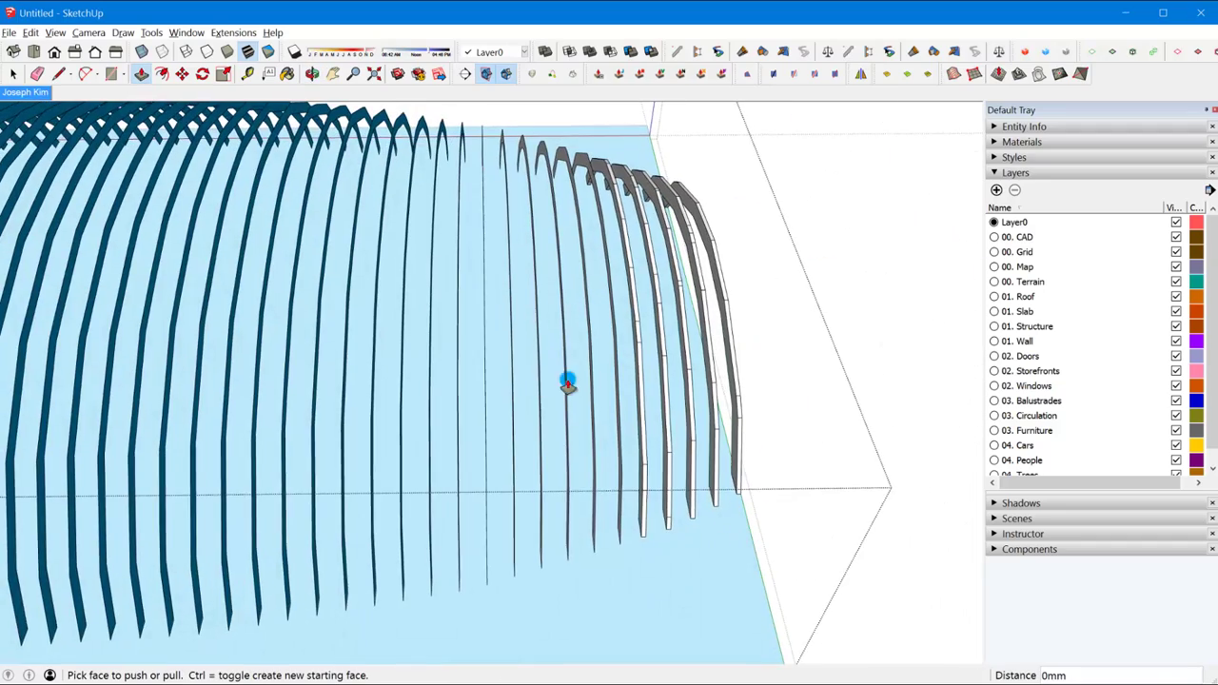
scroll(571, 383, "down", 4)
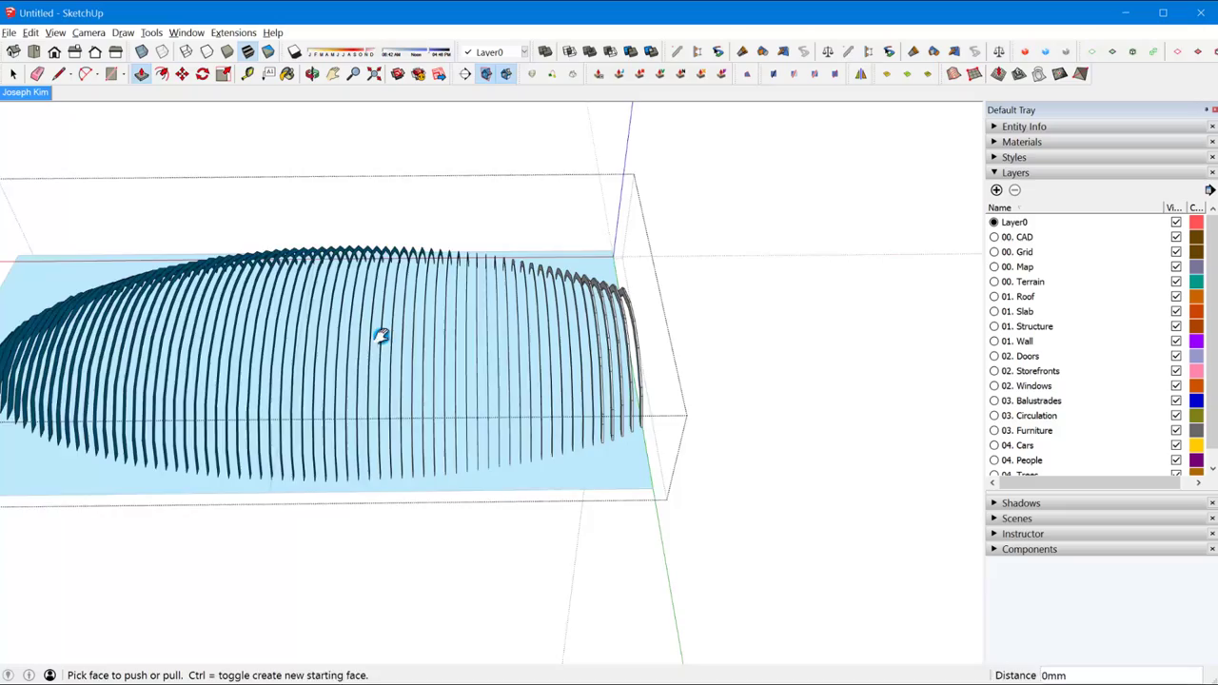
middle_click_drag(381, 335, 505, 333)
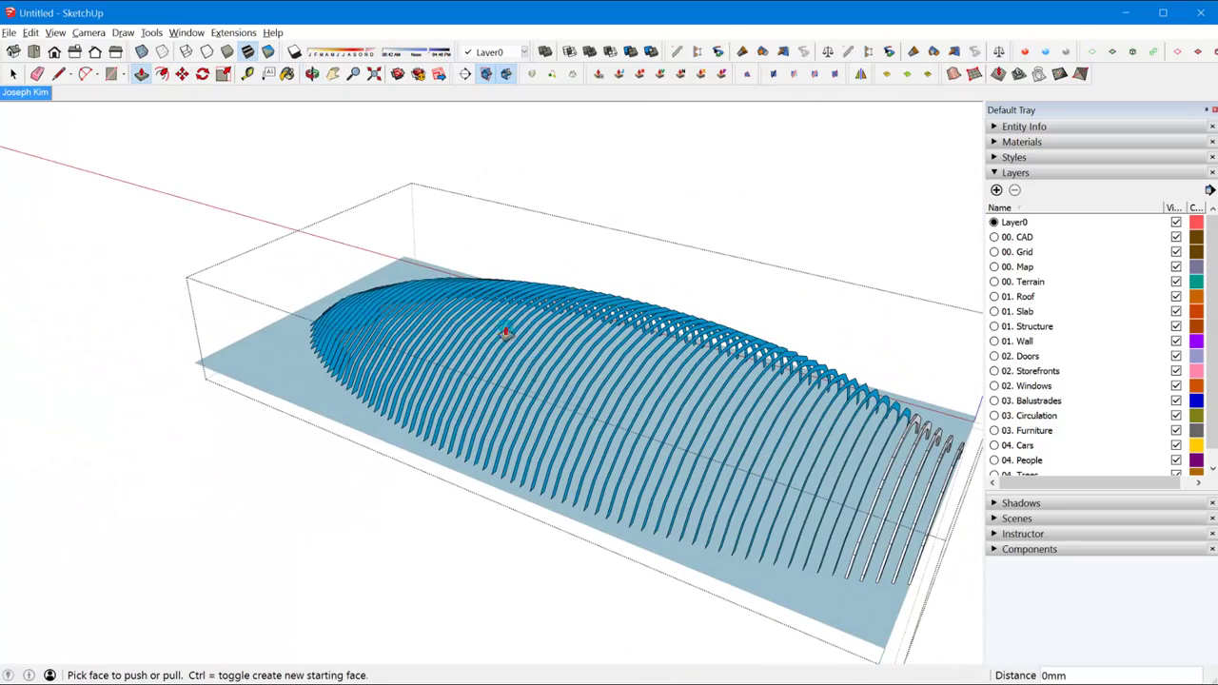
key("ctrl+z")
key("ctrl+z")
key("ctrl+z")
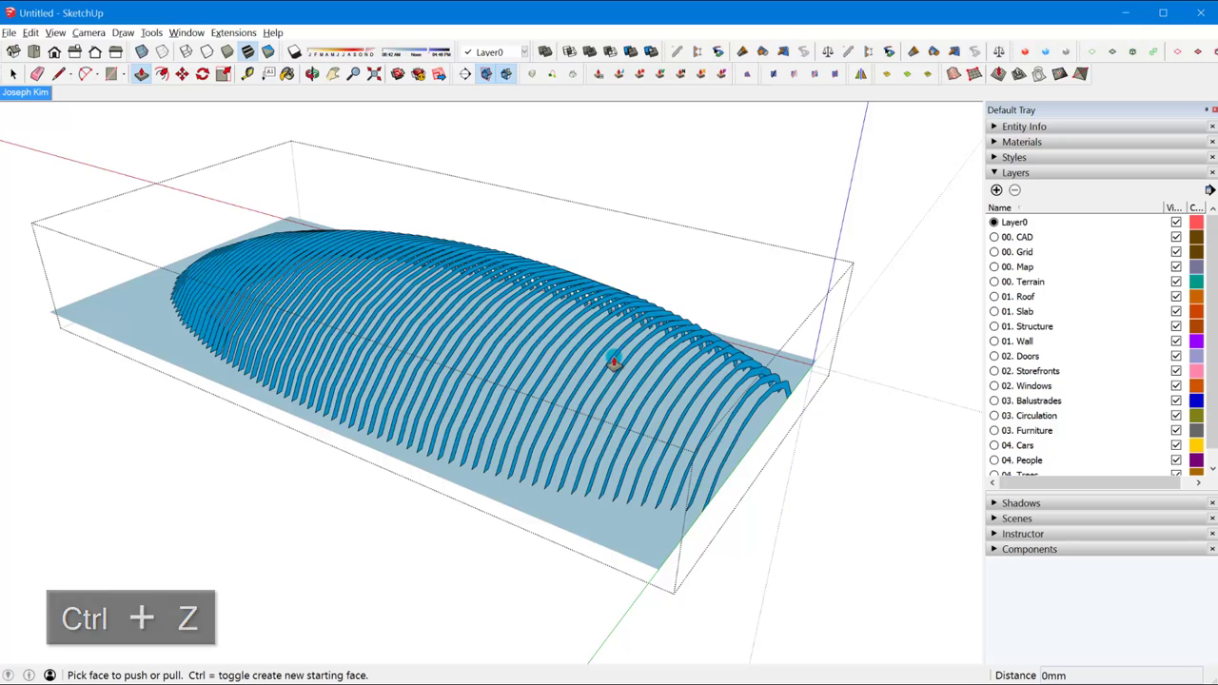
- Select all ribs and set up Joint Push Pull thickening with a 40mm offset
middle_click_drag(611, 374, 669, 403)
key("space")
key("ctrl+a")
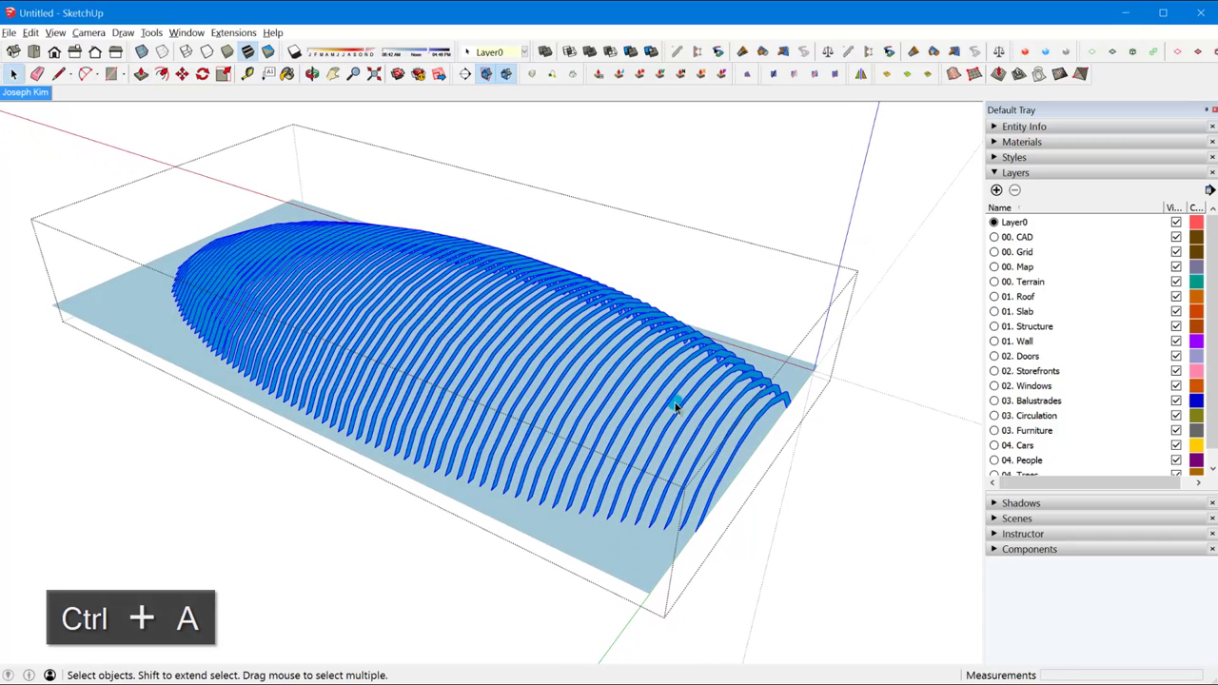
left_click(890, 204)
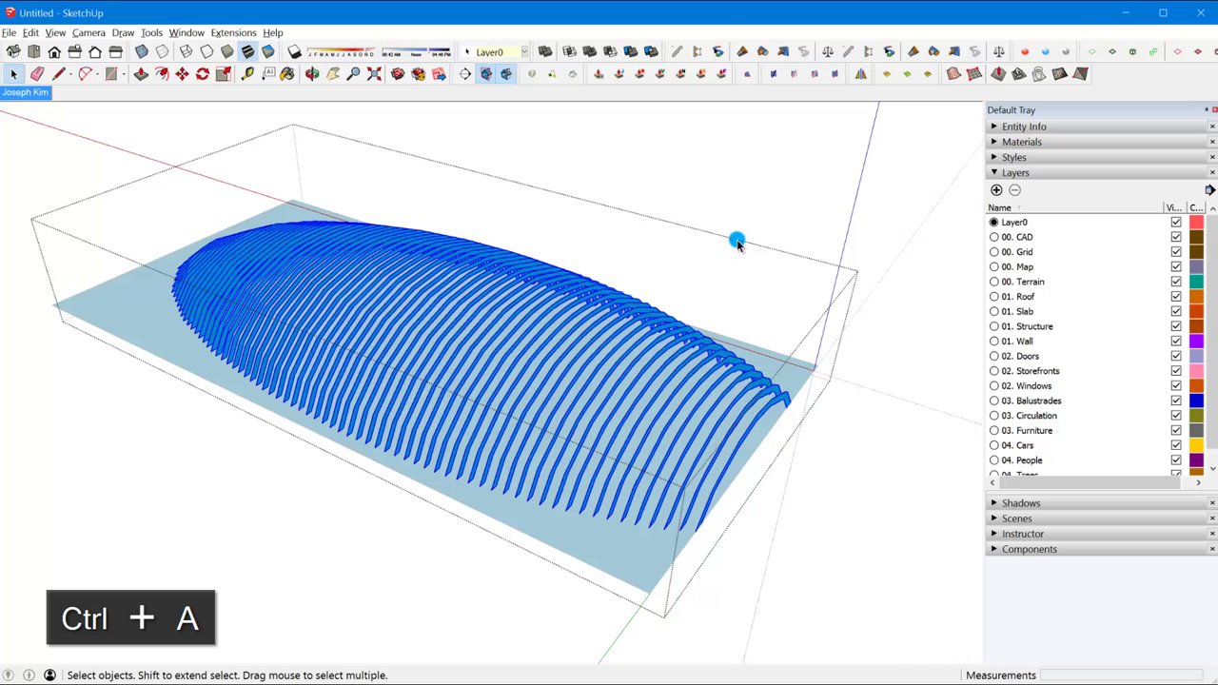
left_click(619, 80)
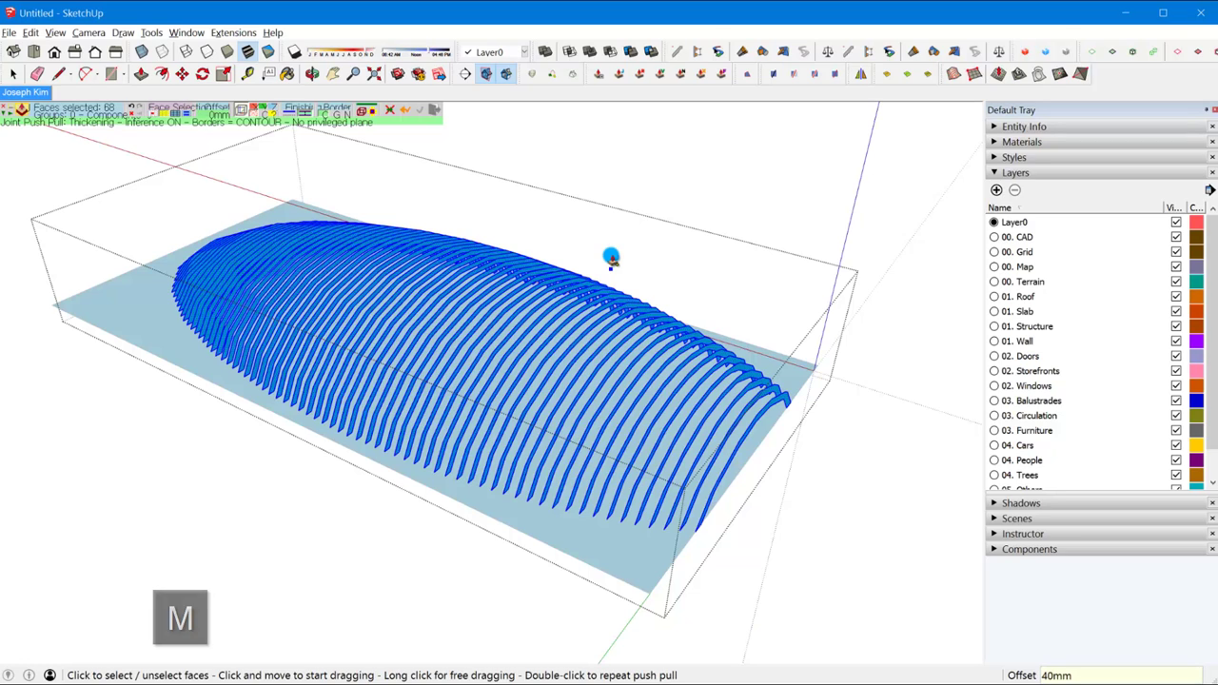
key("Return")
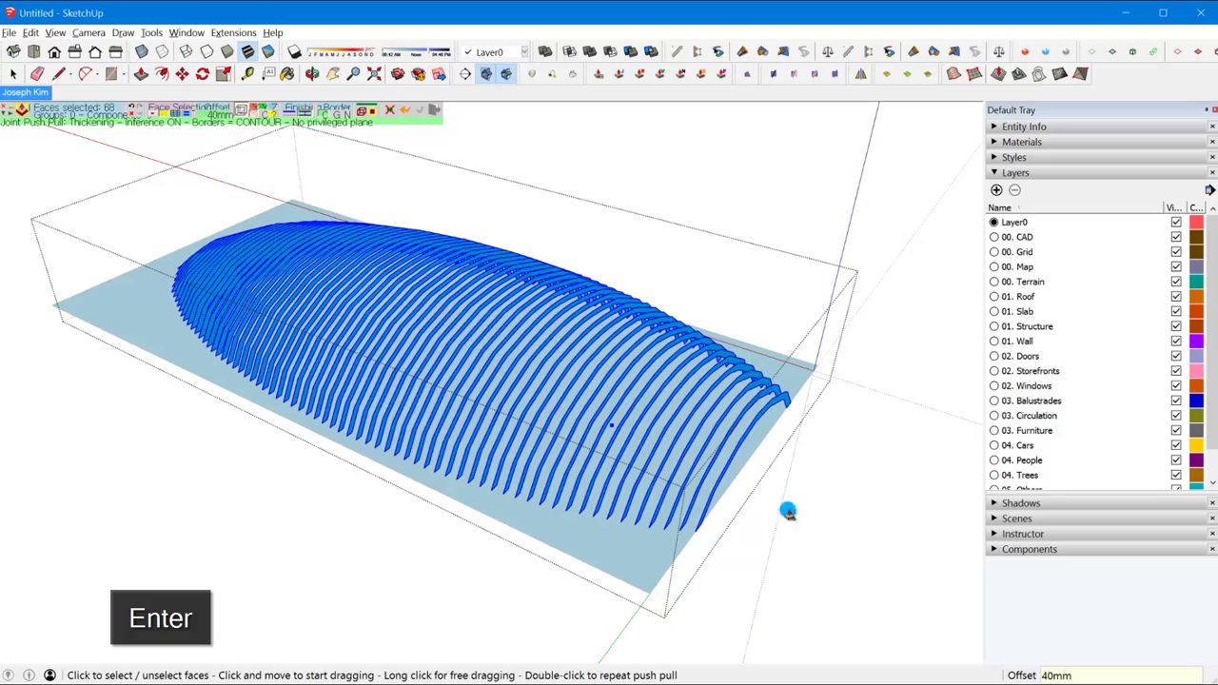
- Apply the 40mm thickening to all ribs and orbit to a lower side view
scroll(752, 500, "up", 5)
mouse_move(713, 484)
middle_mouse_down()
mouse_move(633, 451)
mouse_move(671, 459)
middle_mouse_up()
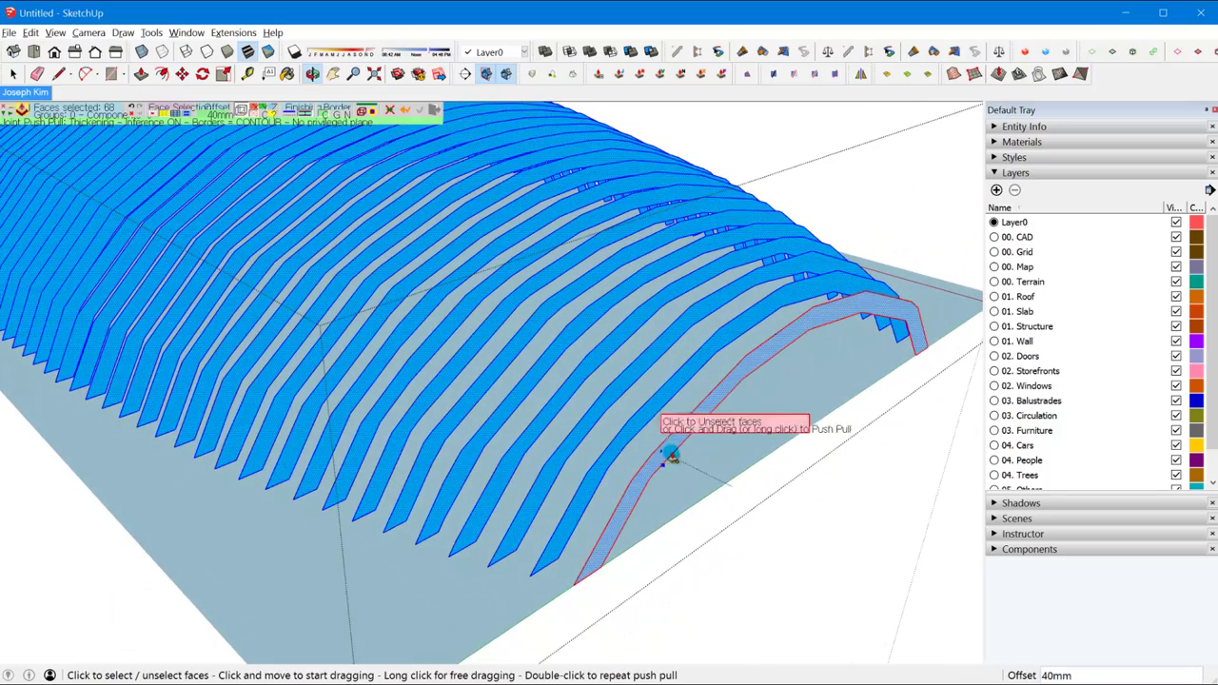
double_click(672, 458)
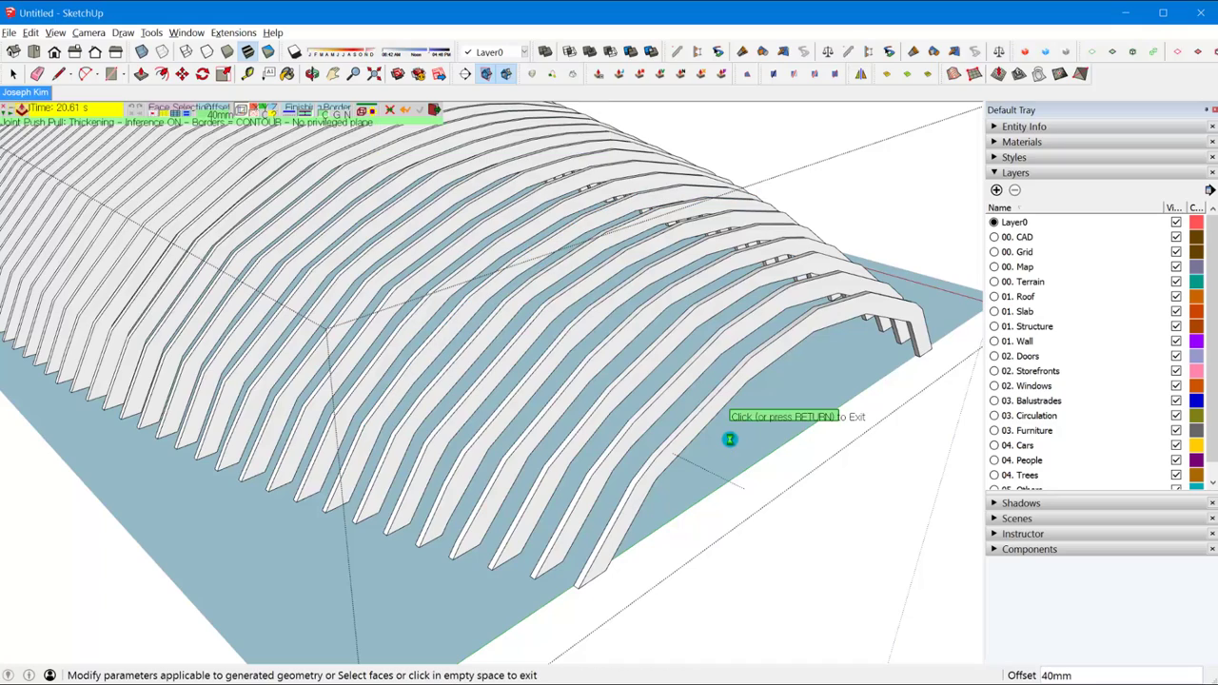
scroll(729, 439, "down", 6)
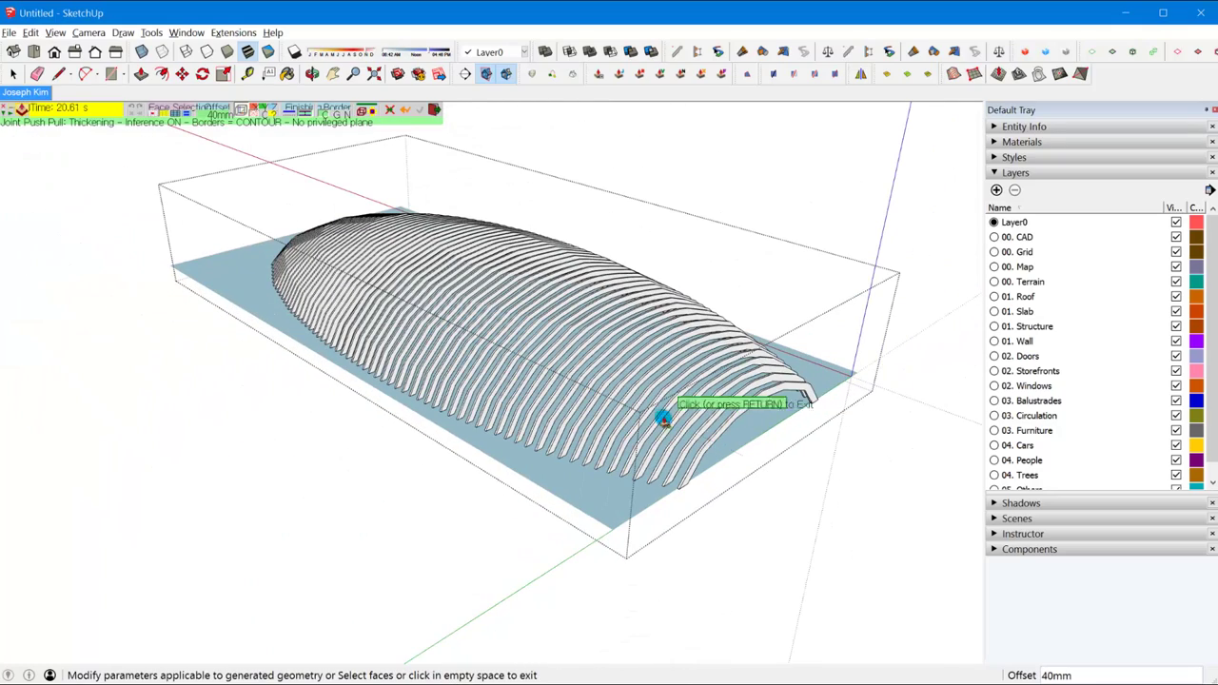
middle_click_drag(673, 393, 653, 348)
- Scale the whole ribbed vault taller from its top grip
key("space")
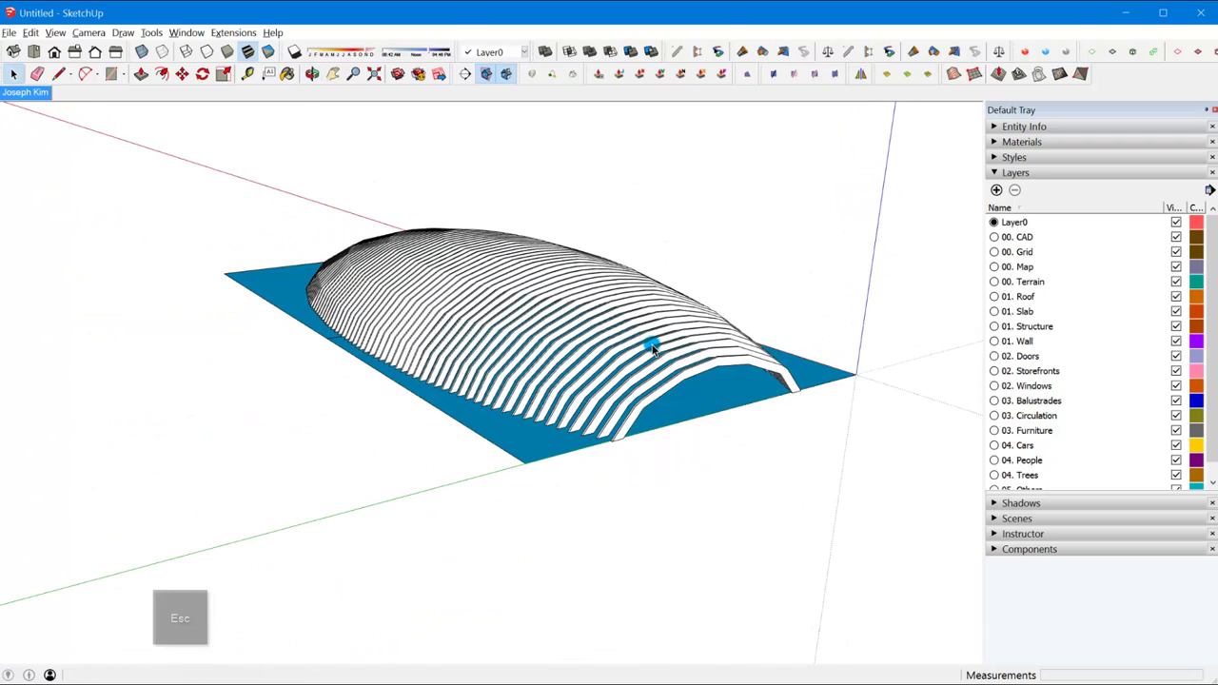
key("Escape")
left_click(657, 335)
key("s")
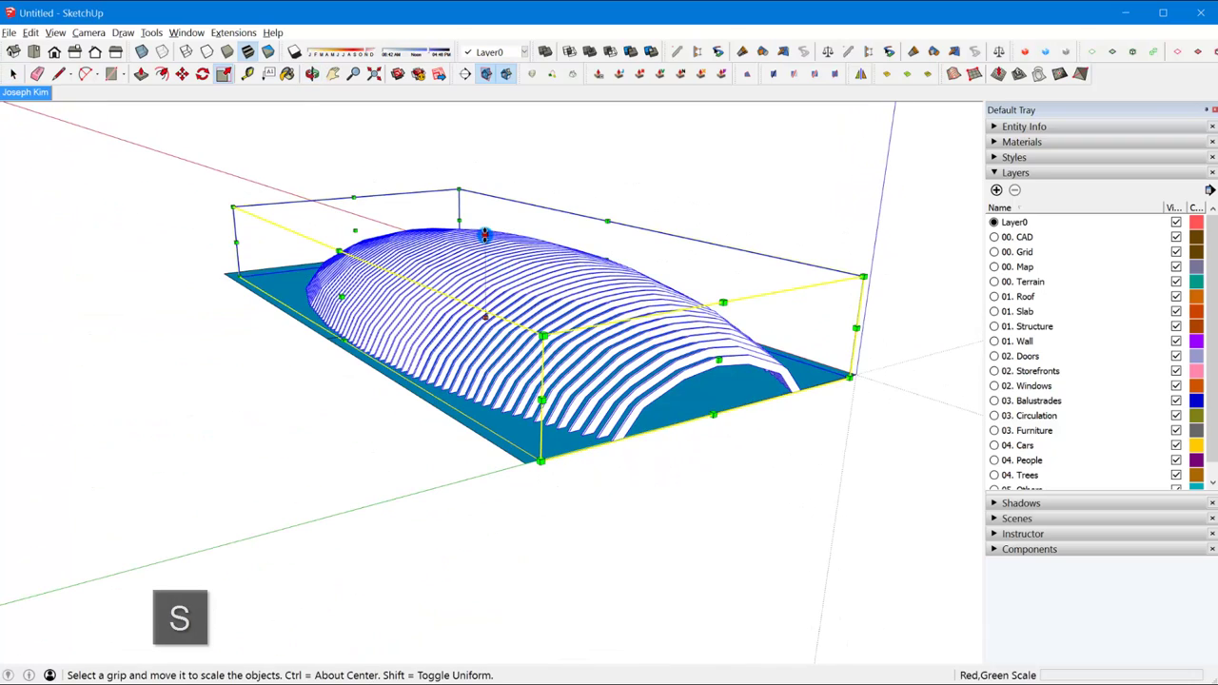
left_click_drag(489, 236, 481, 166)
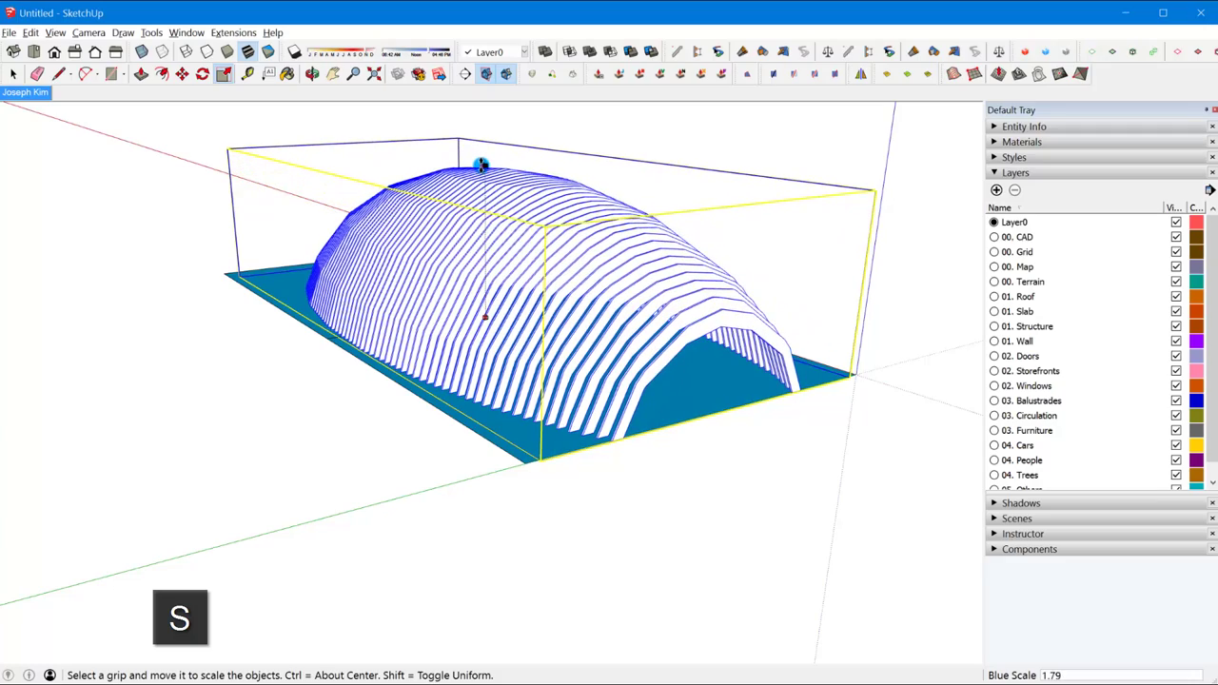
middle_click_drag(632, 301, 658, 364)
- Open the vault group and make one front fin contour its own group
key("space")
double_click(585, 371)
left_click(600, 367)
scroll(658, 364, "up", 3)
key("g")
- Scale the front fin from its top grip, about 1.09 along the blue axis
key("s")
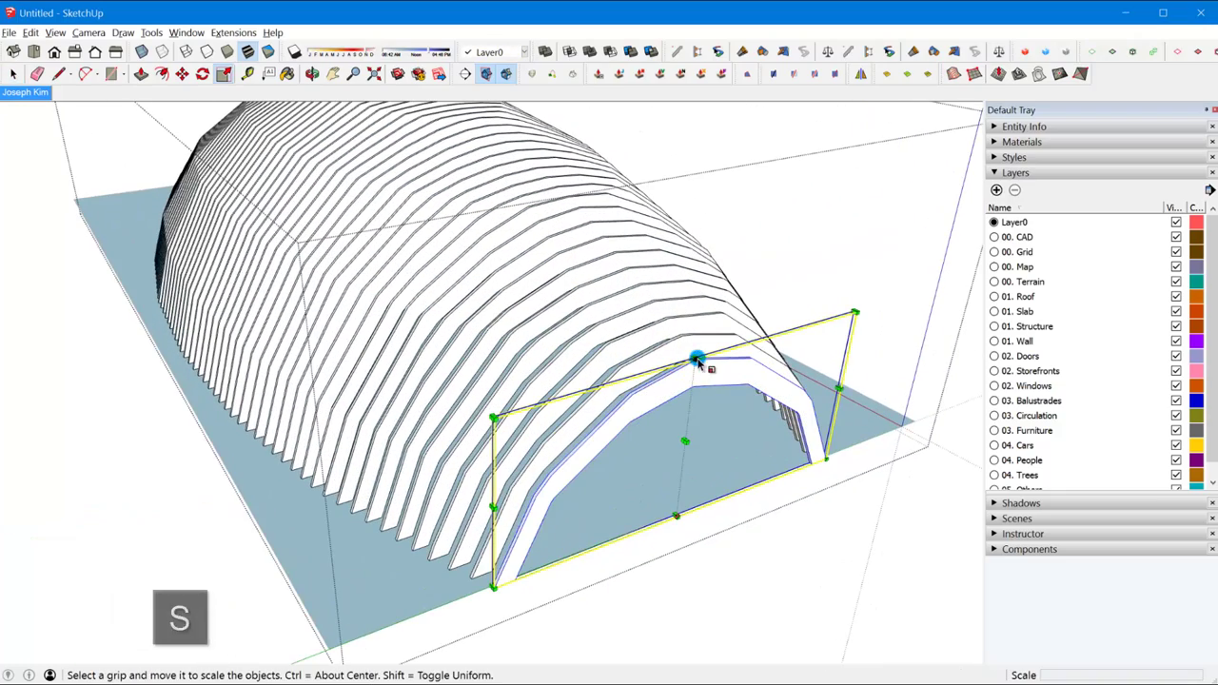
scroll(697, 362, "up", 6)
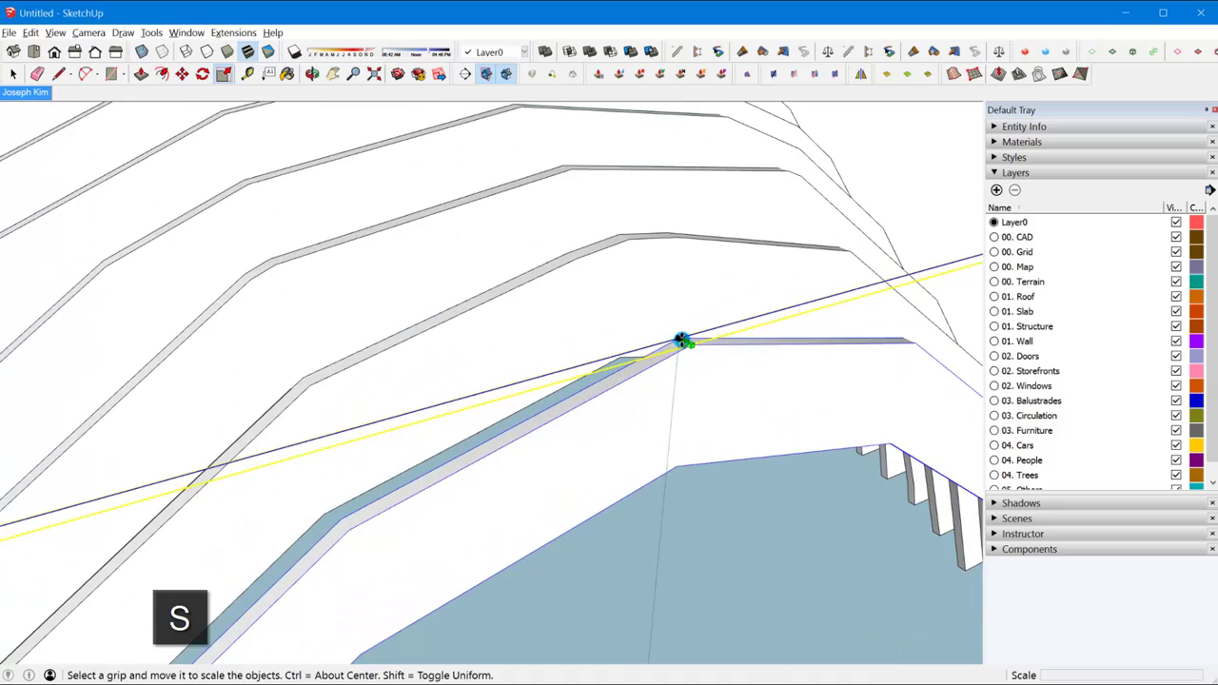
left_click(684, 341)
scroll(685, 326, "down", 3)
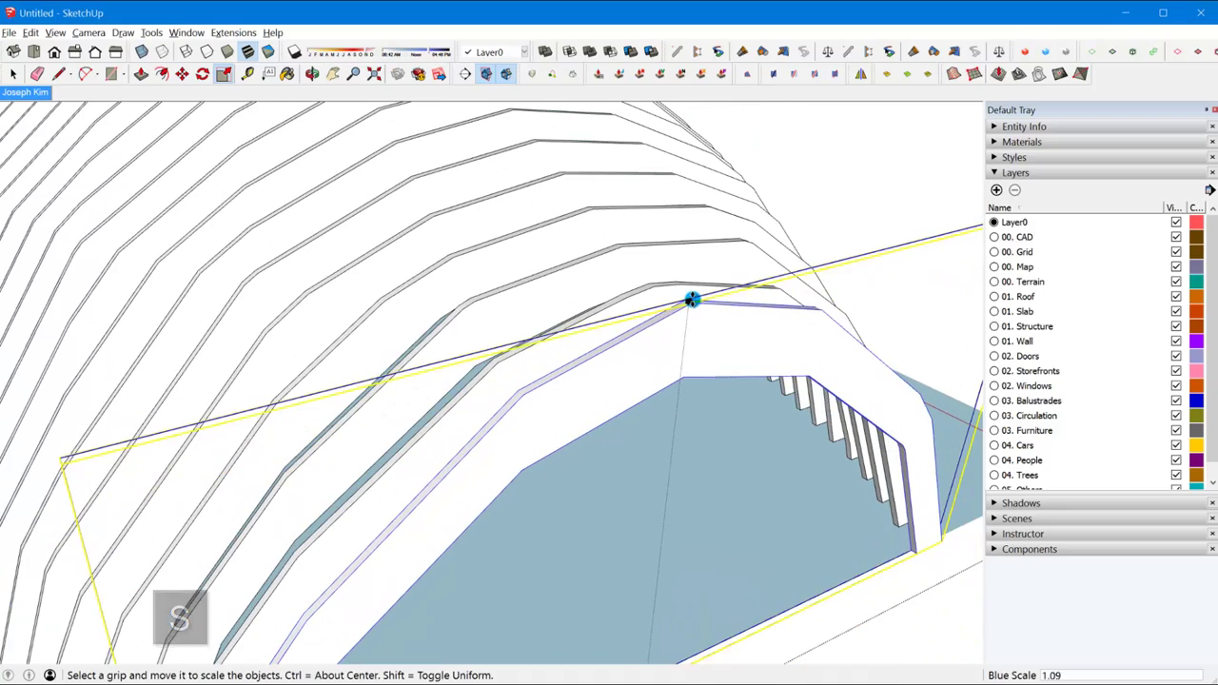
left_click(656, 327)
middle_click_drag(656, 327, 639, 305)
scroll(645, 299, "down", 5)
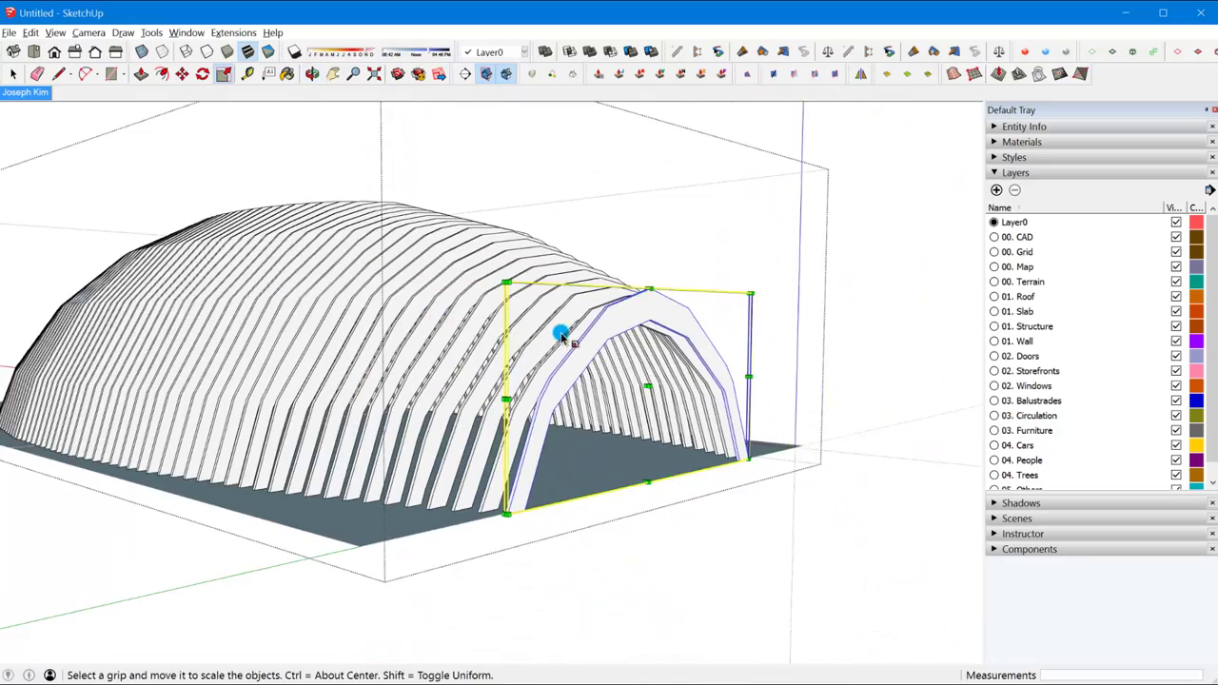
middle_click_drag(562, 333, 810, 272)
- Clear the selection and select a fin near the vault's open end
key("space")
left_click(809, 272)
scroll(645, 315, "down", 3)
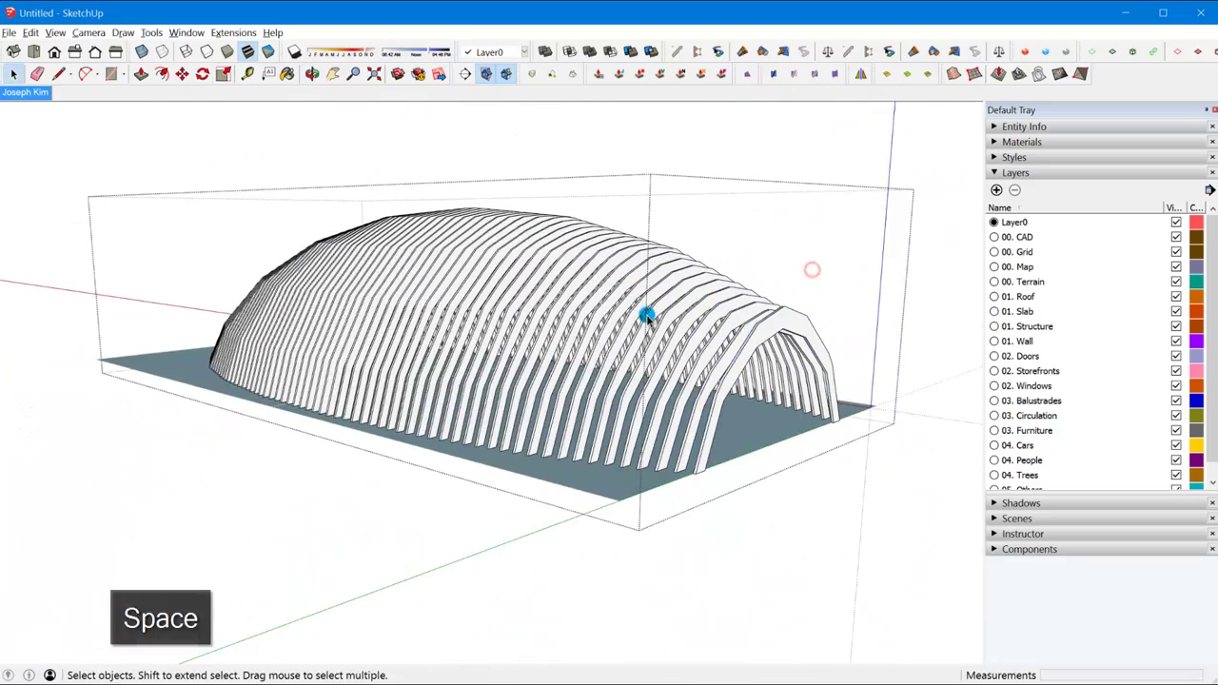
middle_click_drag(645, 315, 650, 421)
scroll(599, 416, "up", 5)
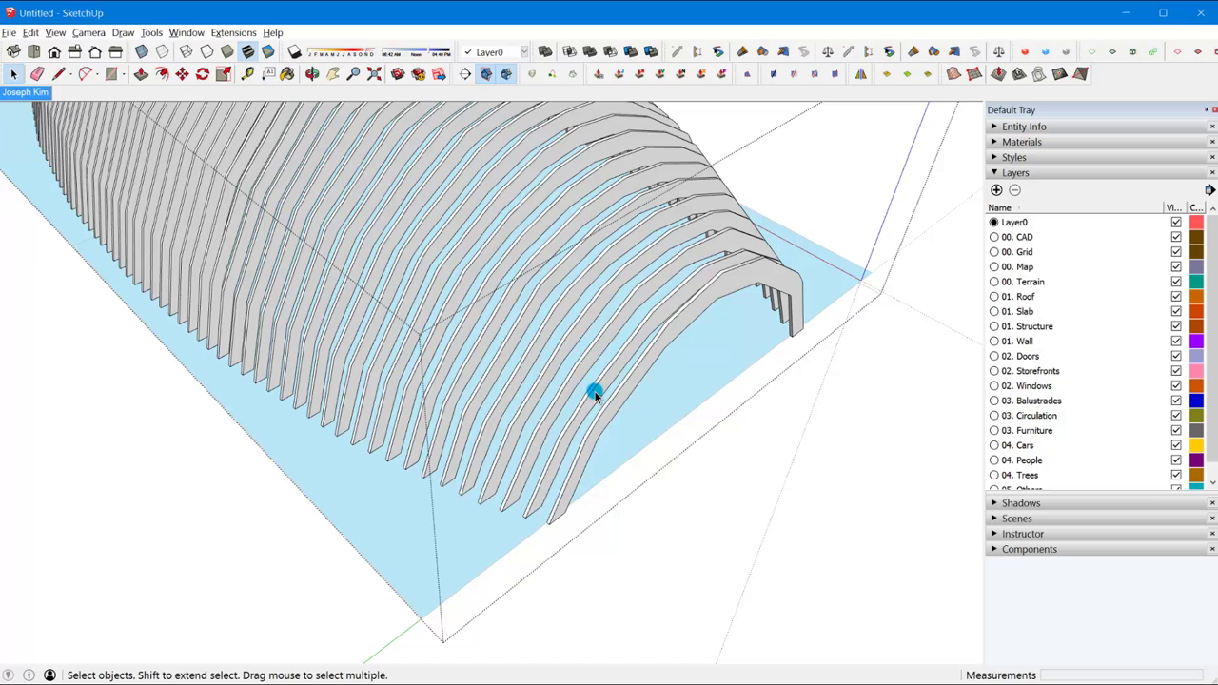
left_click(601, 391)
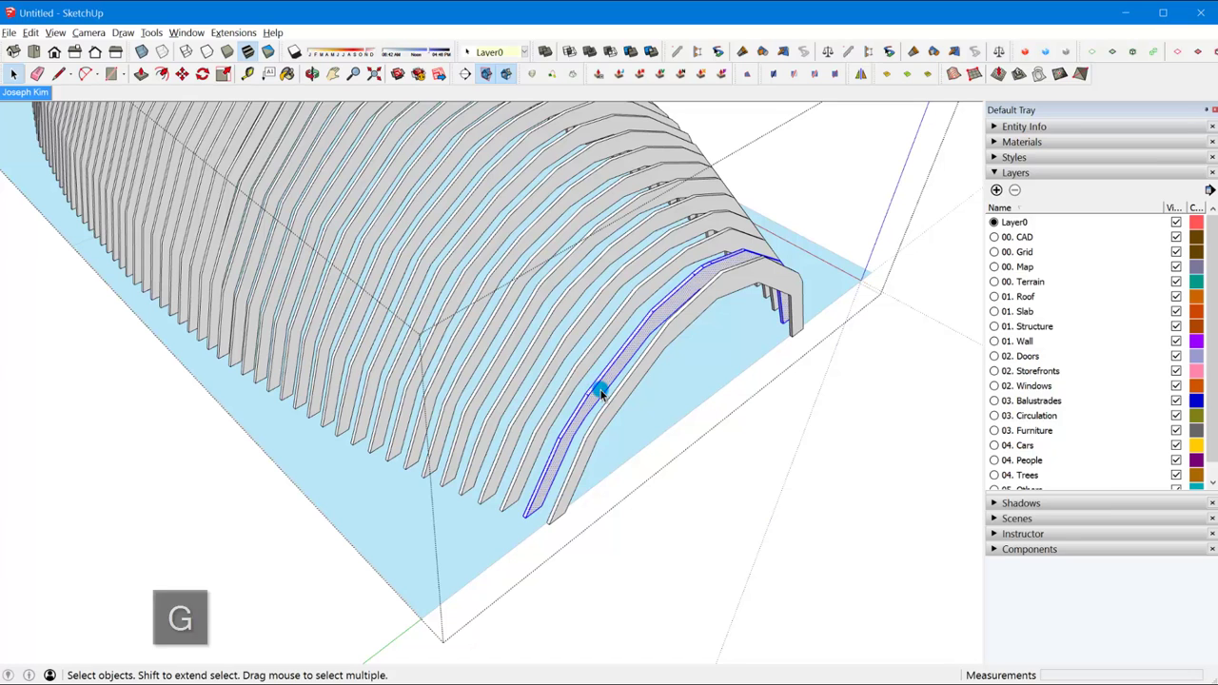
- Group the end fin and Green Scale it to about 1.12
key("g")
key("s")
scroll(539, 467, "up", 5)
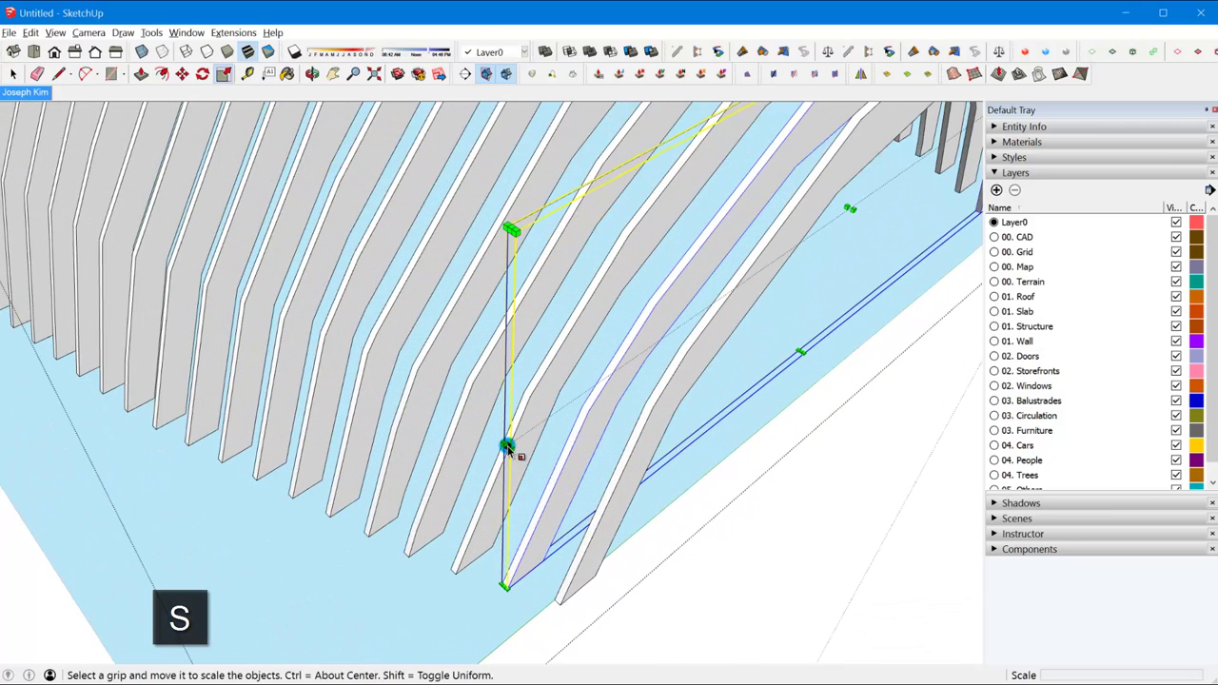
left_click_drag(505, 446, 487, 454)
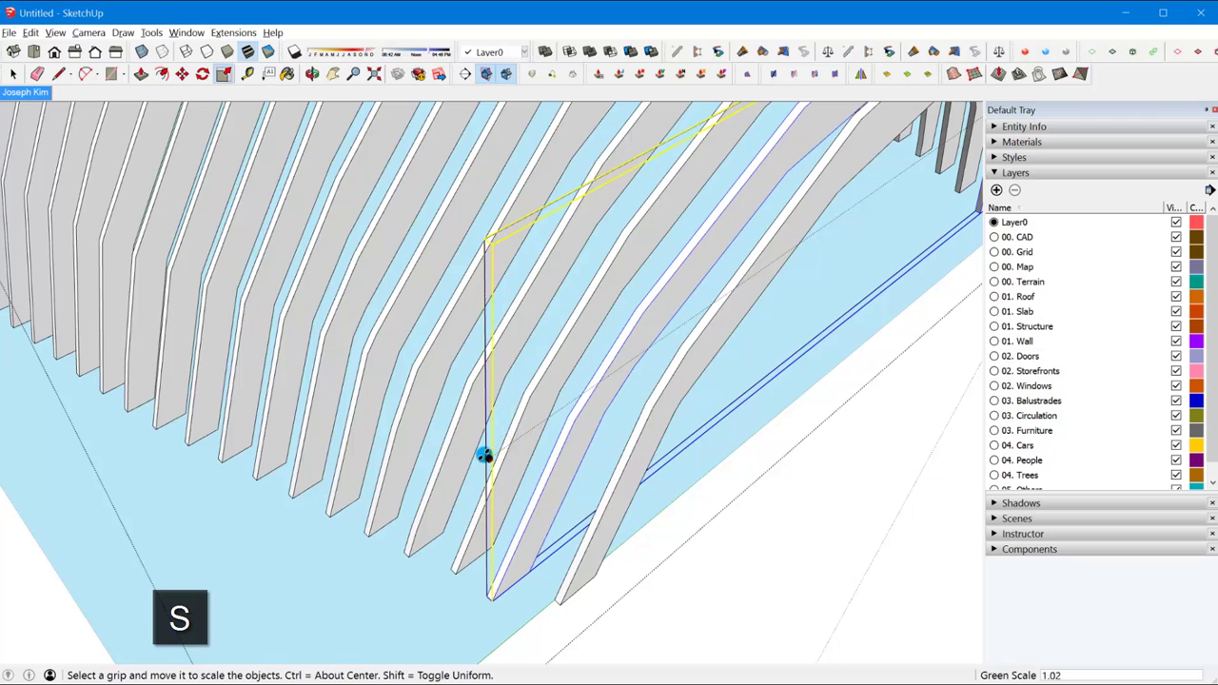
scroll(484, 455, "down", 3)
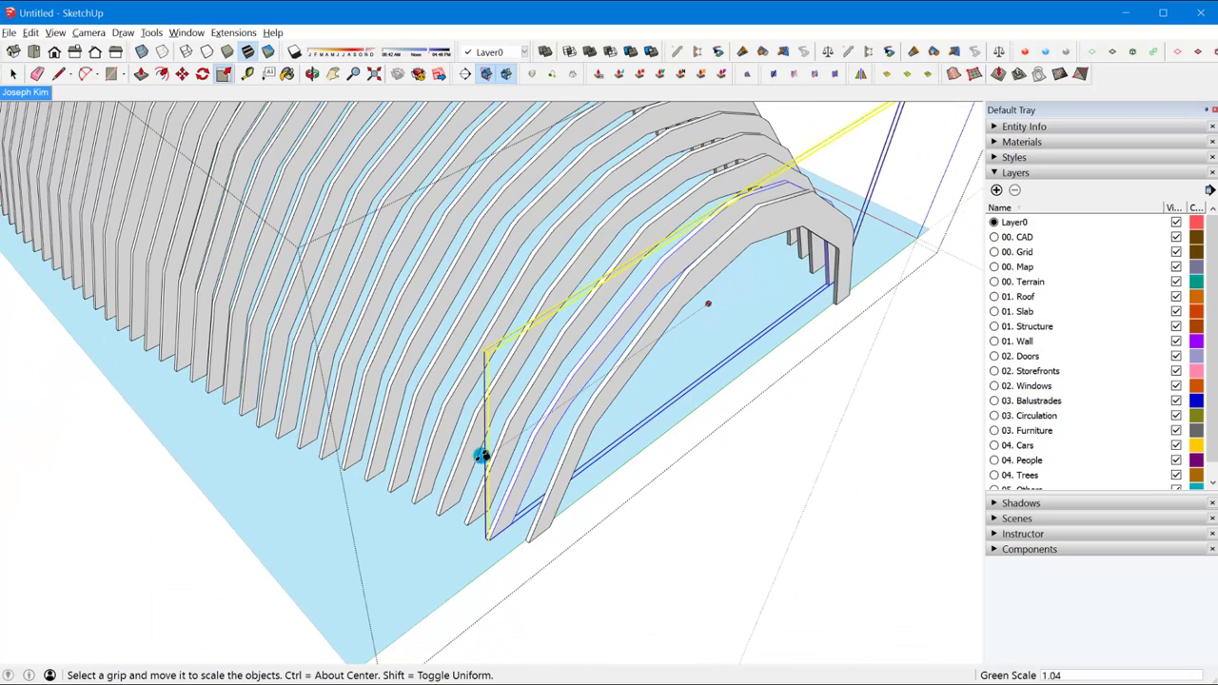
left_click_drag(481, 458, 500, 516)
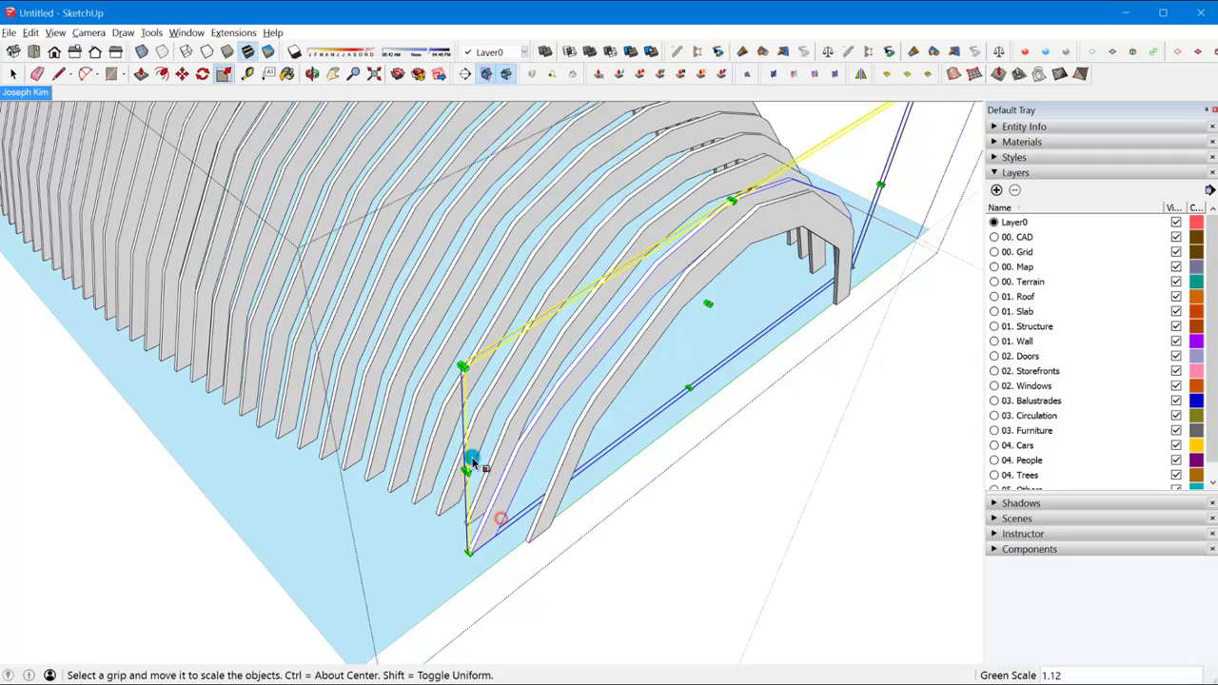
middle_click_drag(500, 517, 195, 222)
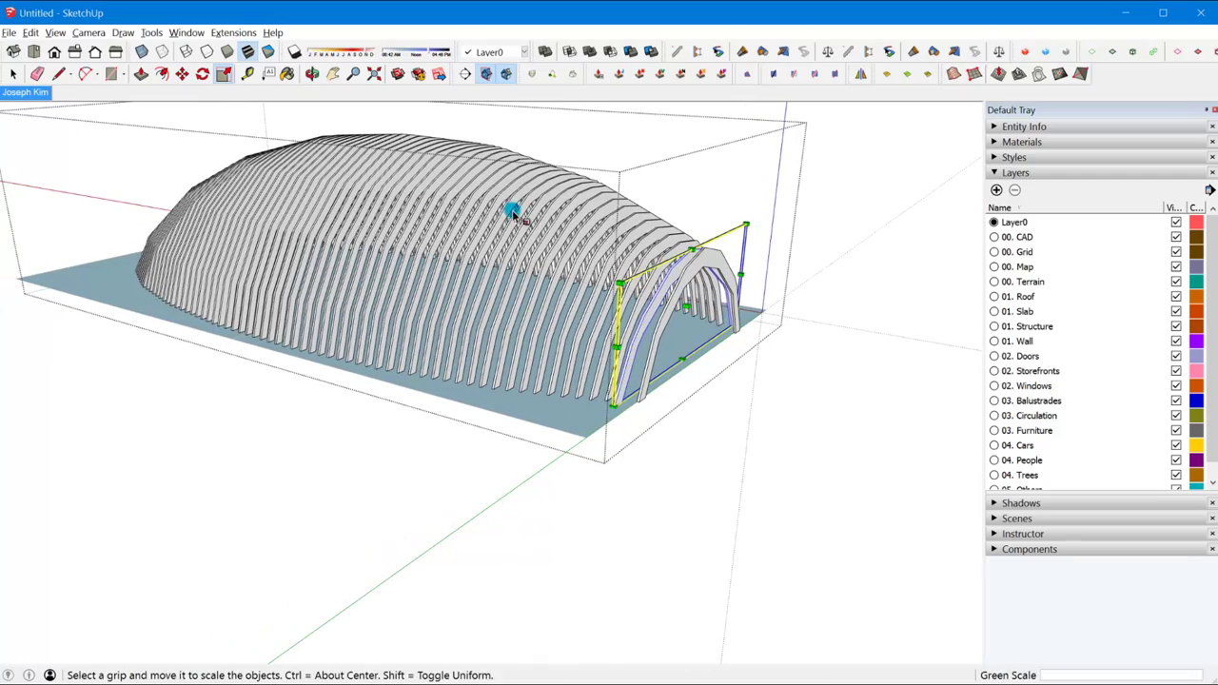
middle_click_drag(523, 253, 648, 244)
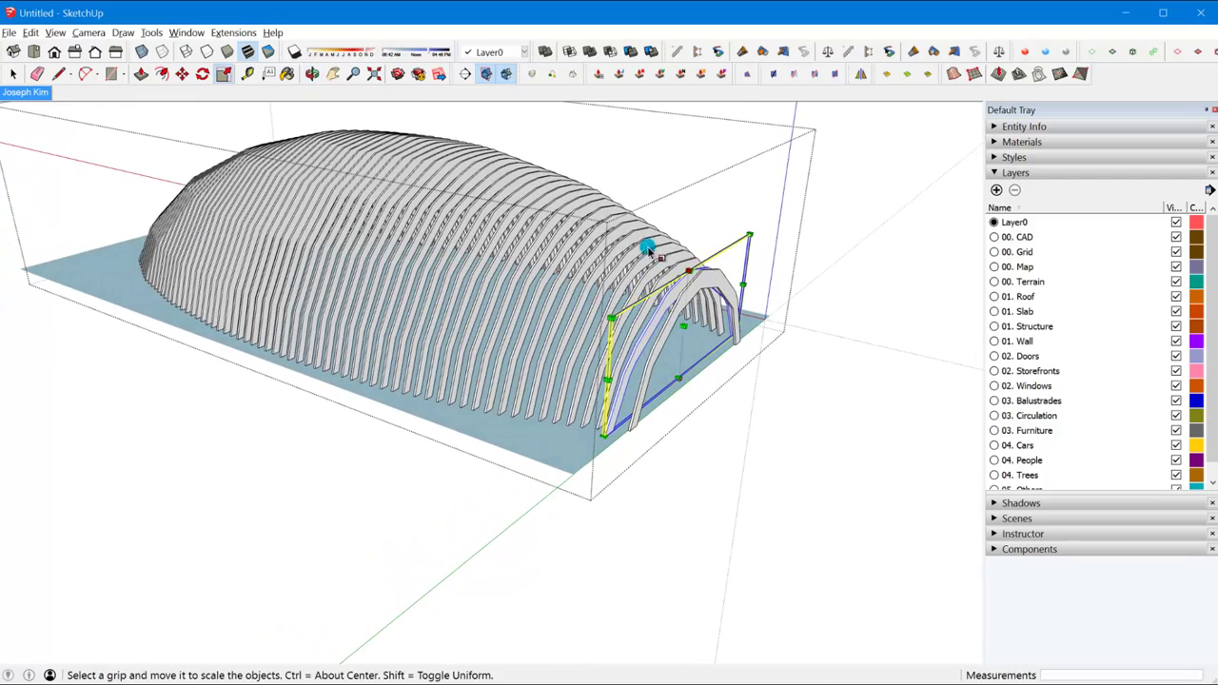
middle_click_drag(589, 301, 761, 239)
- Crossing-select the overlapping rescaled fins at the vault's open end and delete them
key("space")
middle_click_drag(594, 302, 778, 190)
left_click_drag(778, 190, 666, 253)
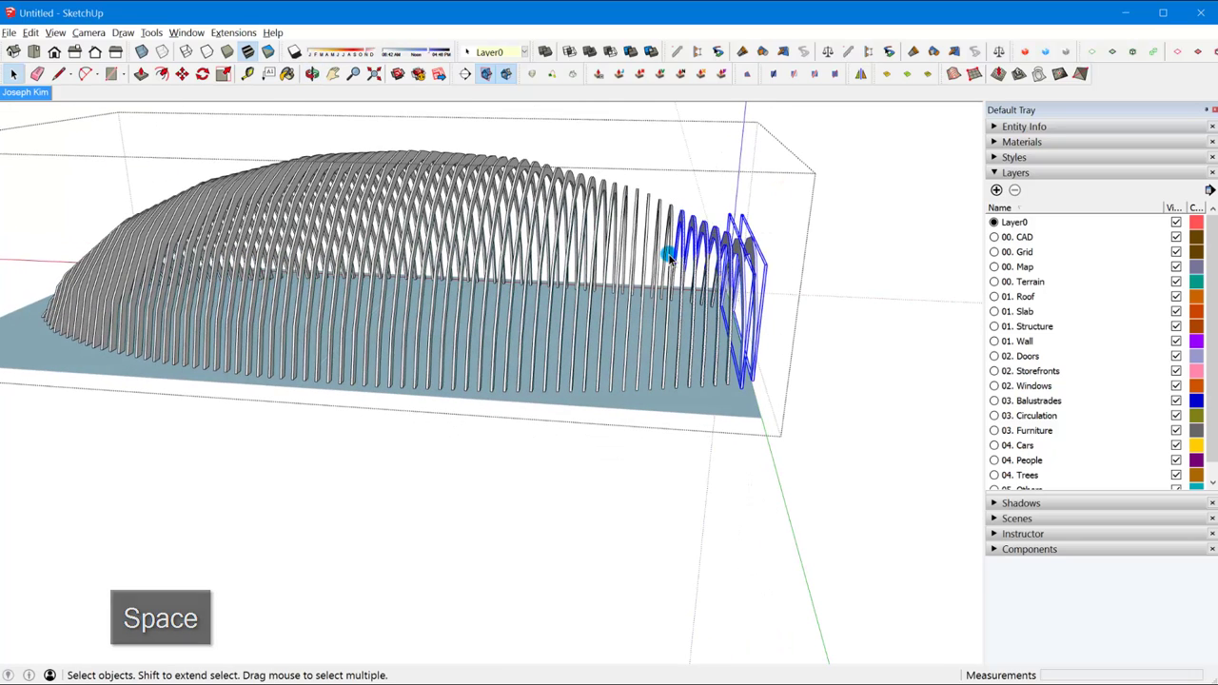
middle_click_drag(666, 253, 694, 258)
scroll(690, 259, "up", 5)
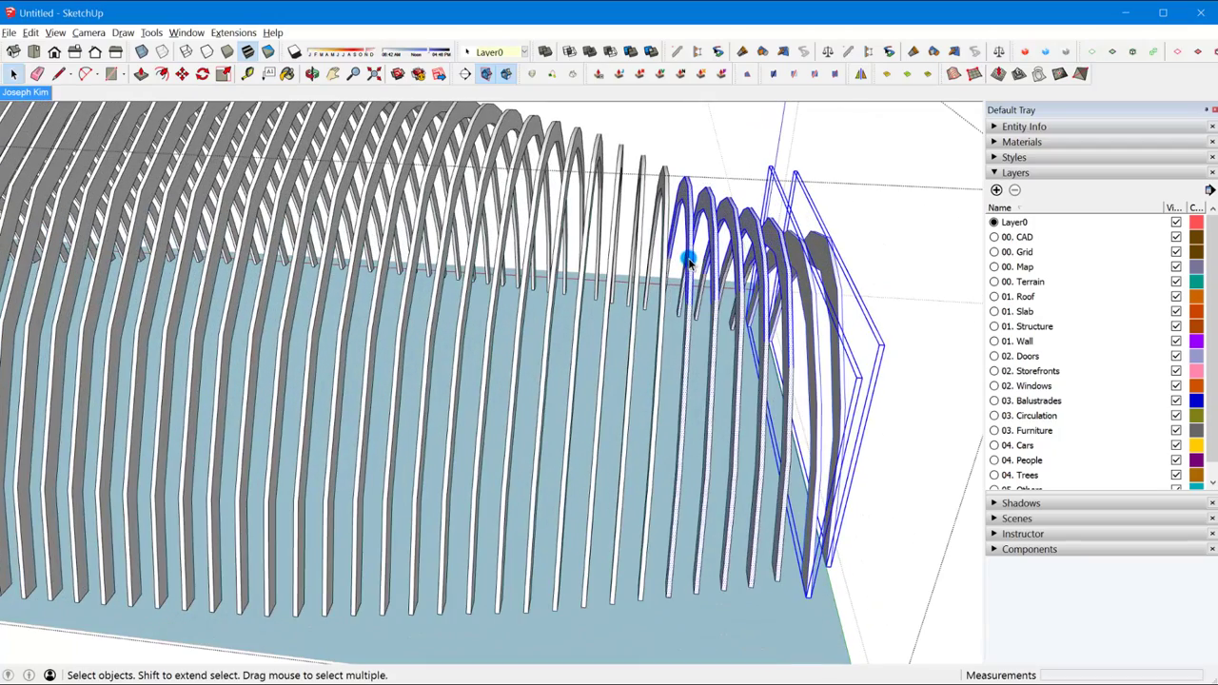
left_click(691, 259)
scroll(681, 259, "down", 3)
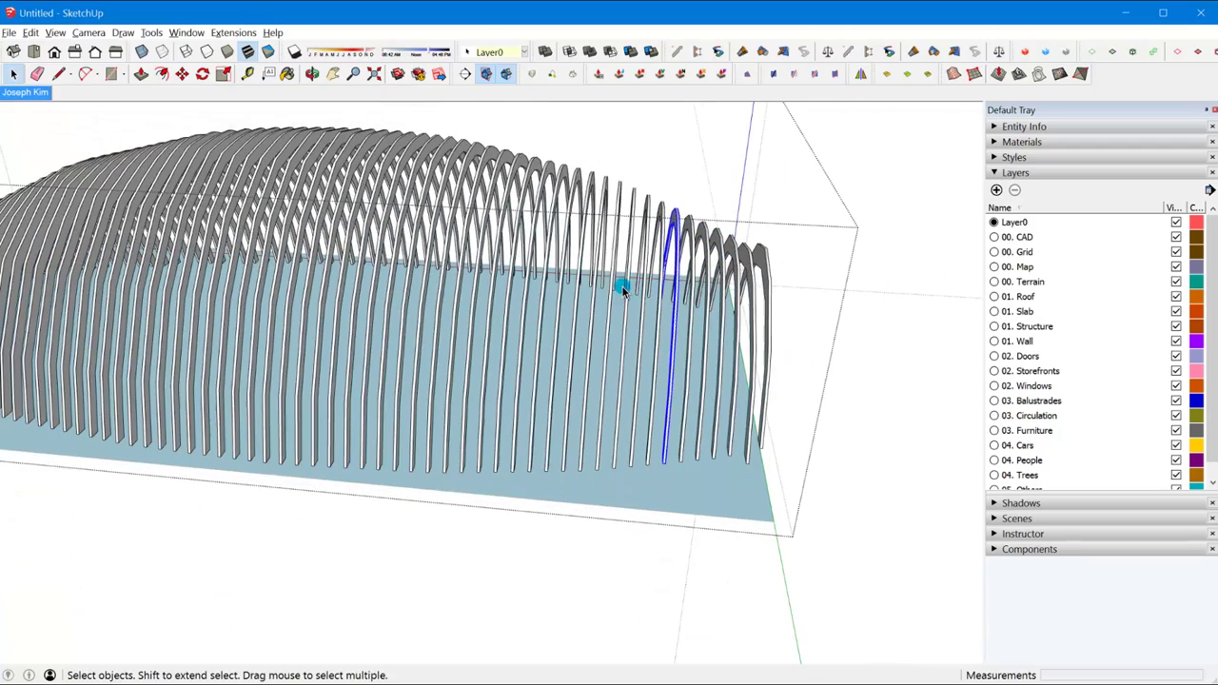
middle_click_drag(604, 212, 596, 119)
left_click_drag(826, 149, 659, 462)
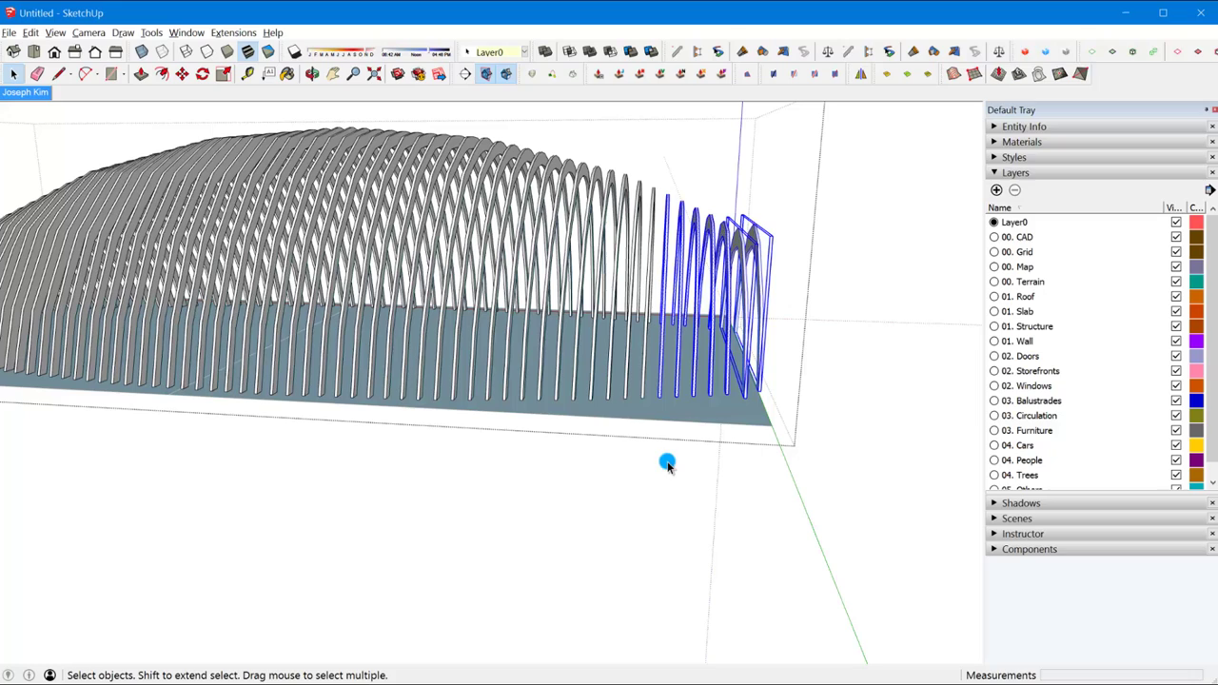
key("Delete")
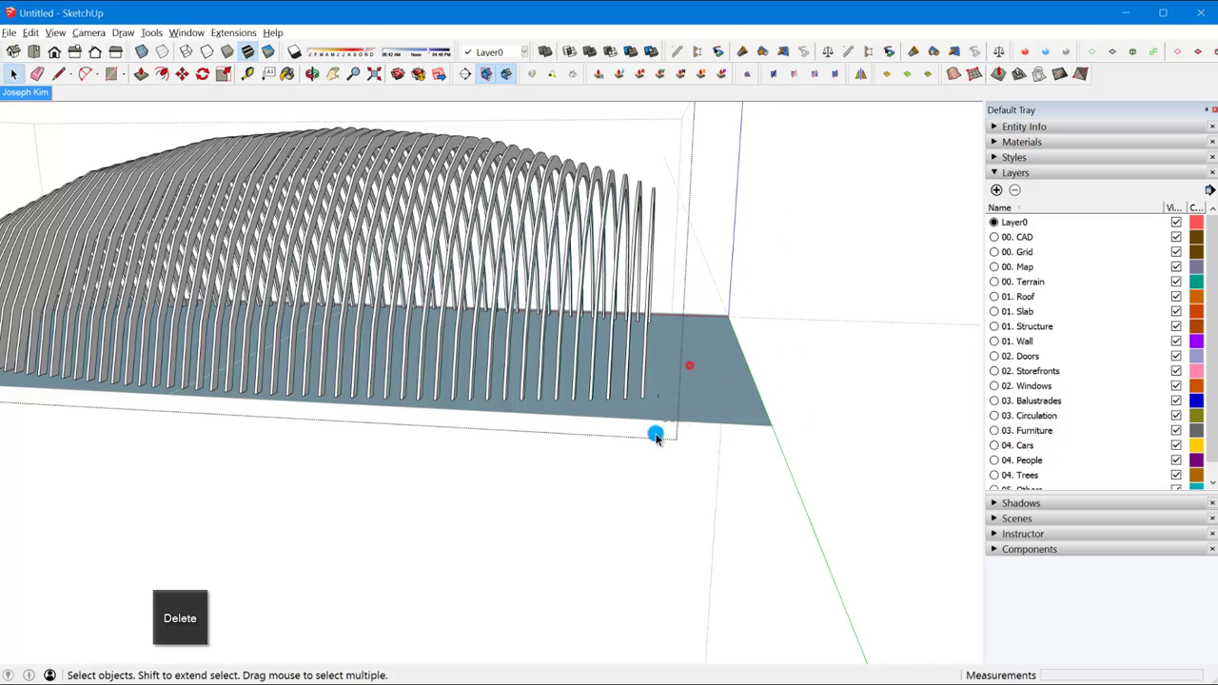
middle_click_drag(566, 348, 603, 435)
middle_click_drag(476, 359, 644, 386)
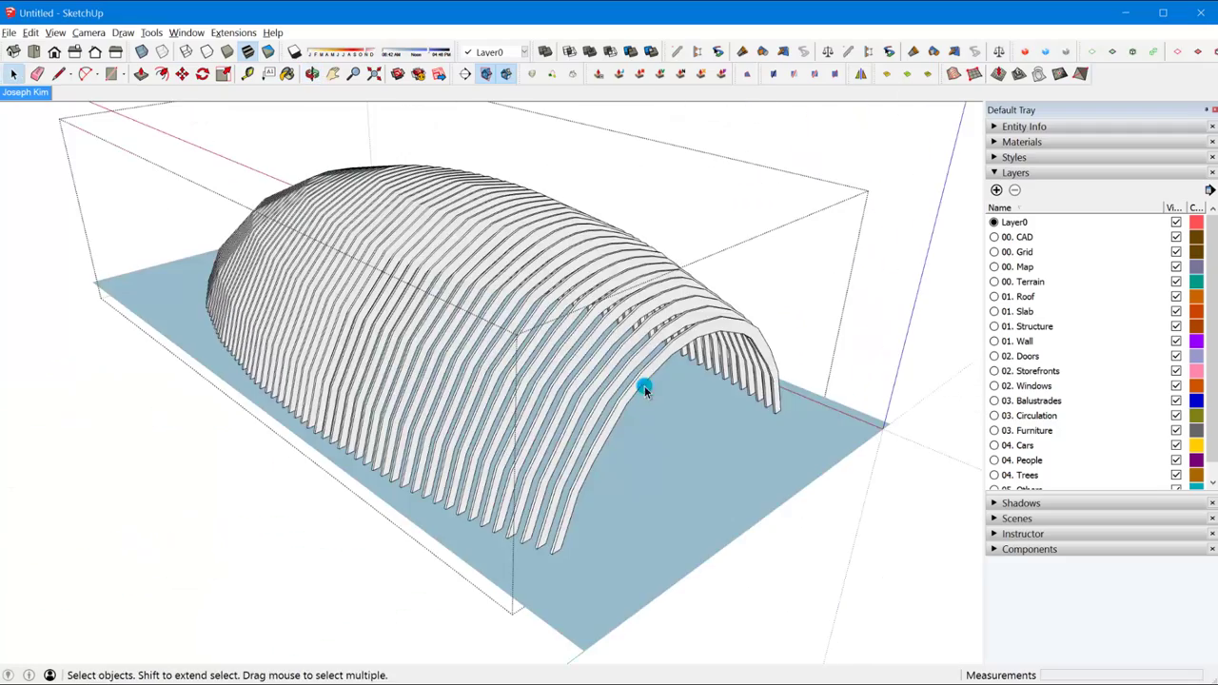
middle_click_drag(577, 364, 624, 384)
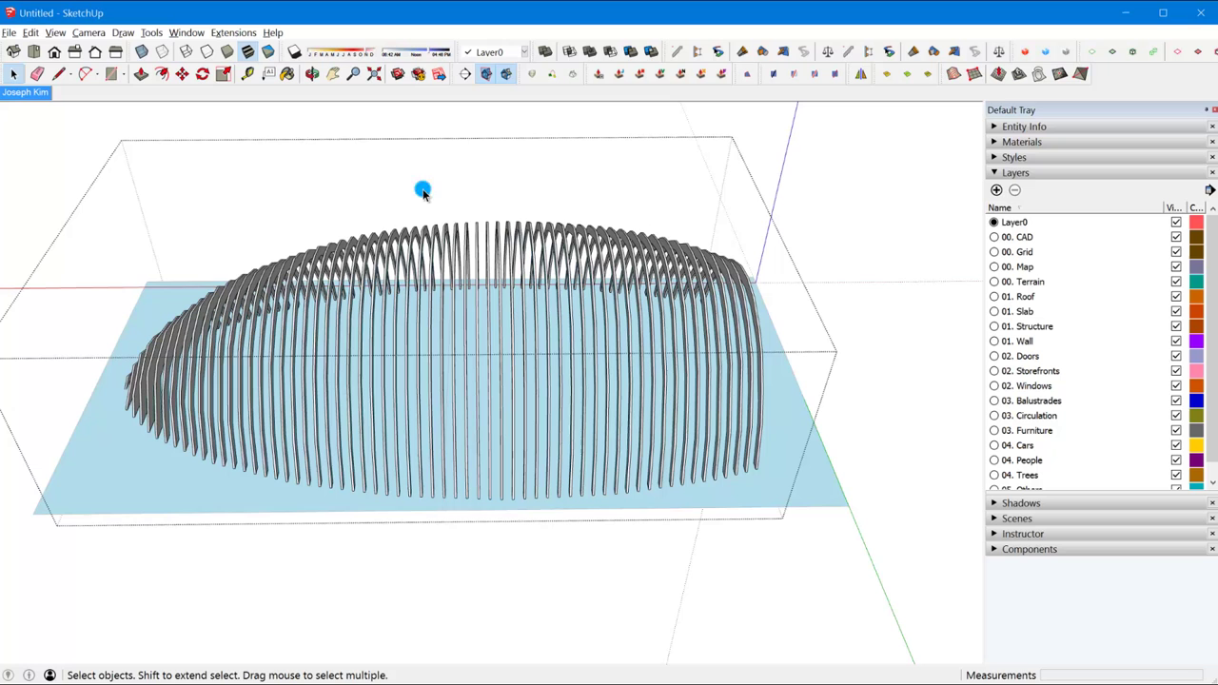
middle_click_drag(461, 368, 683, 498)
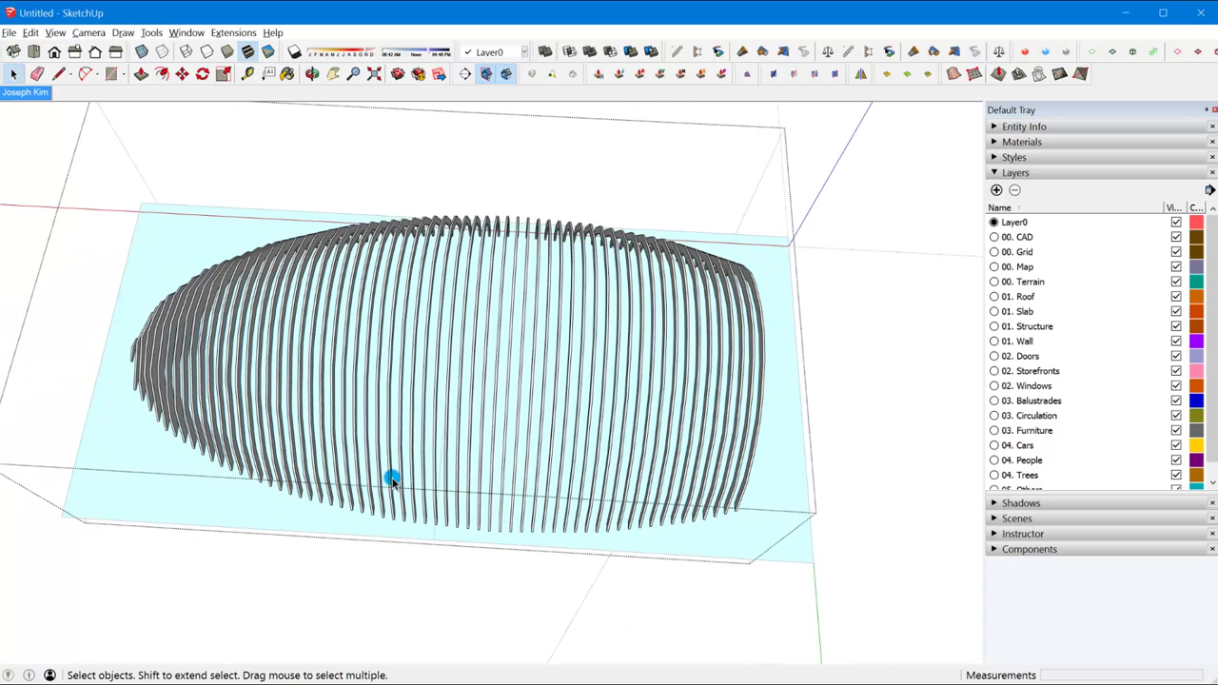
middle_click_drag(453, 500, 688, 443)
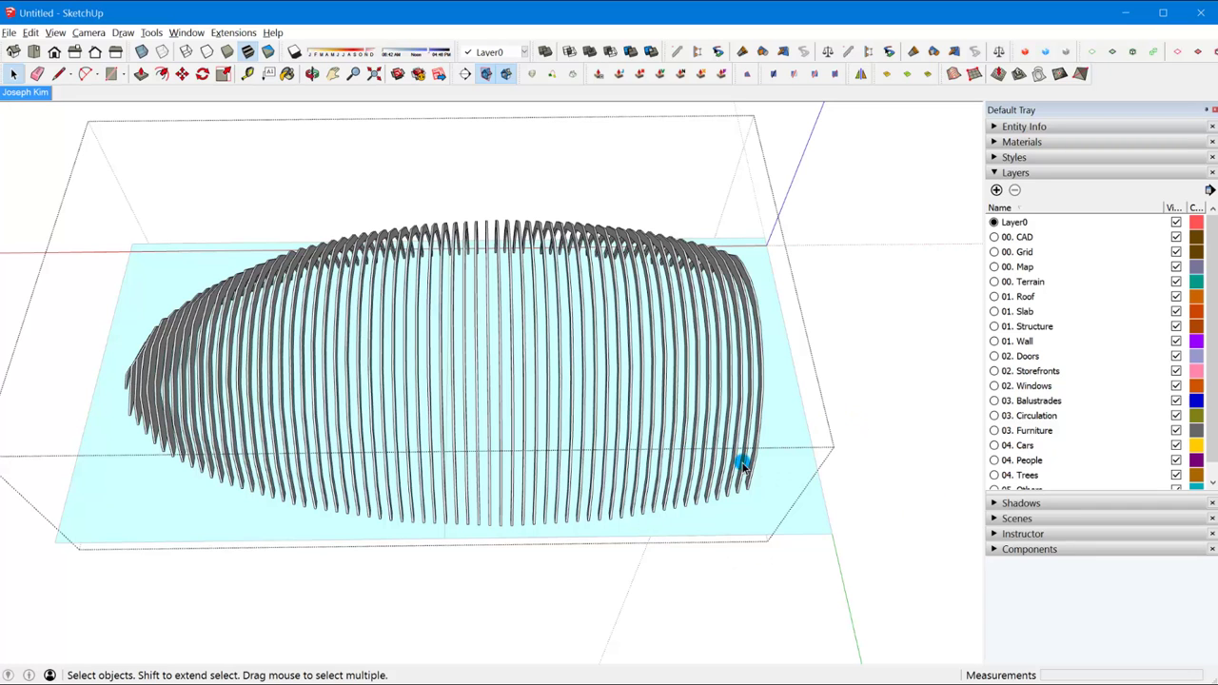
middle_click_drag(739, 466, 501, 348)
middle_click_drag(659, 457, 647, 457)
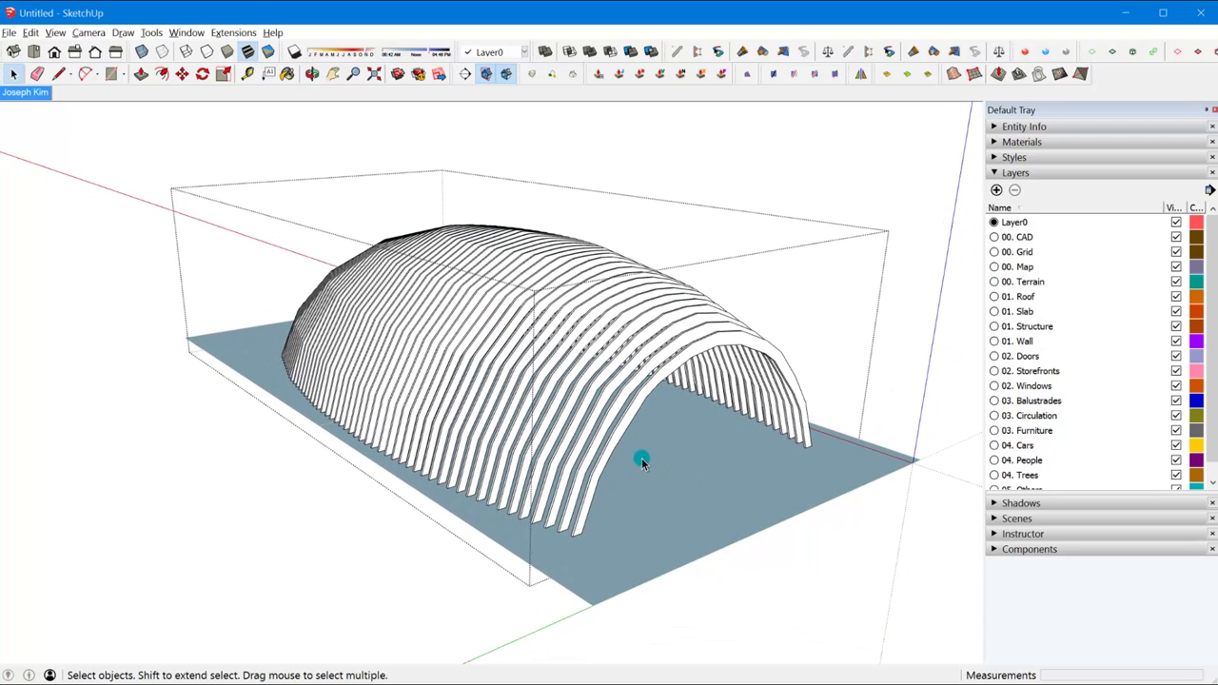